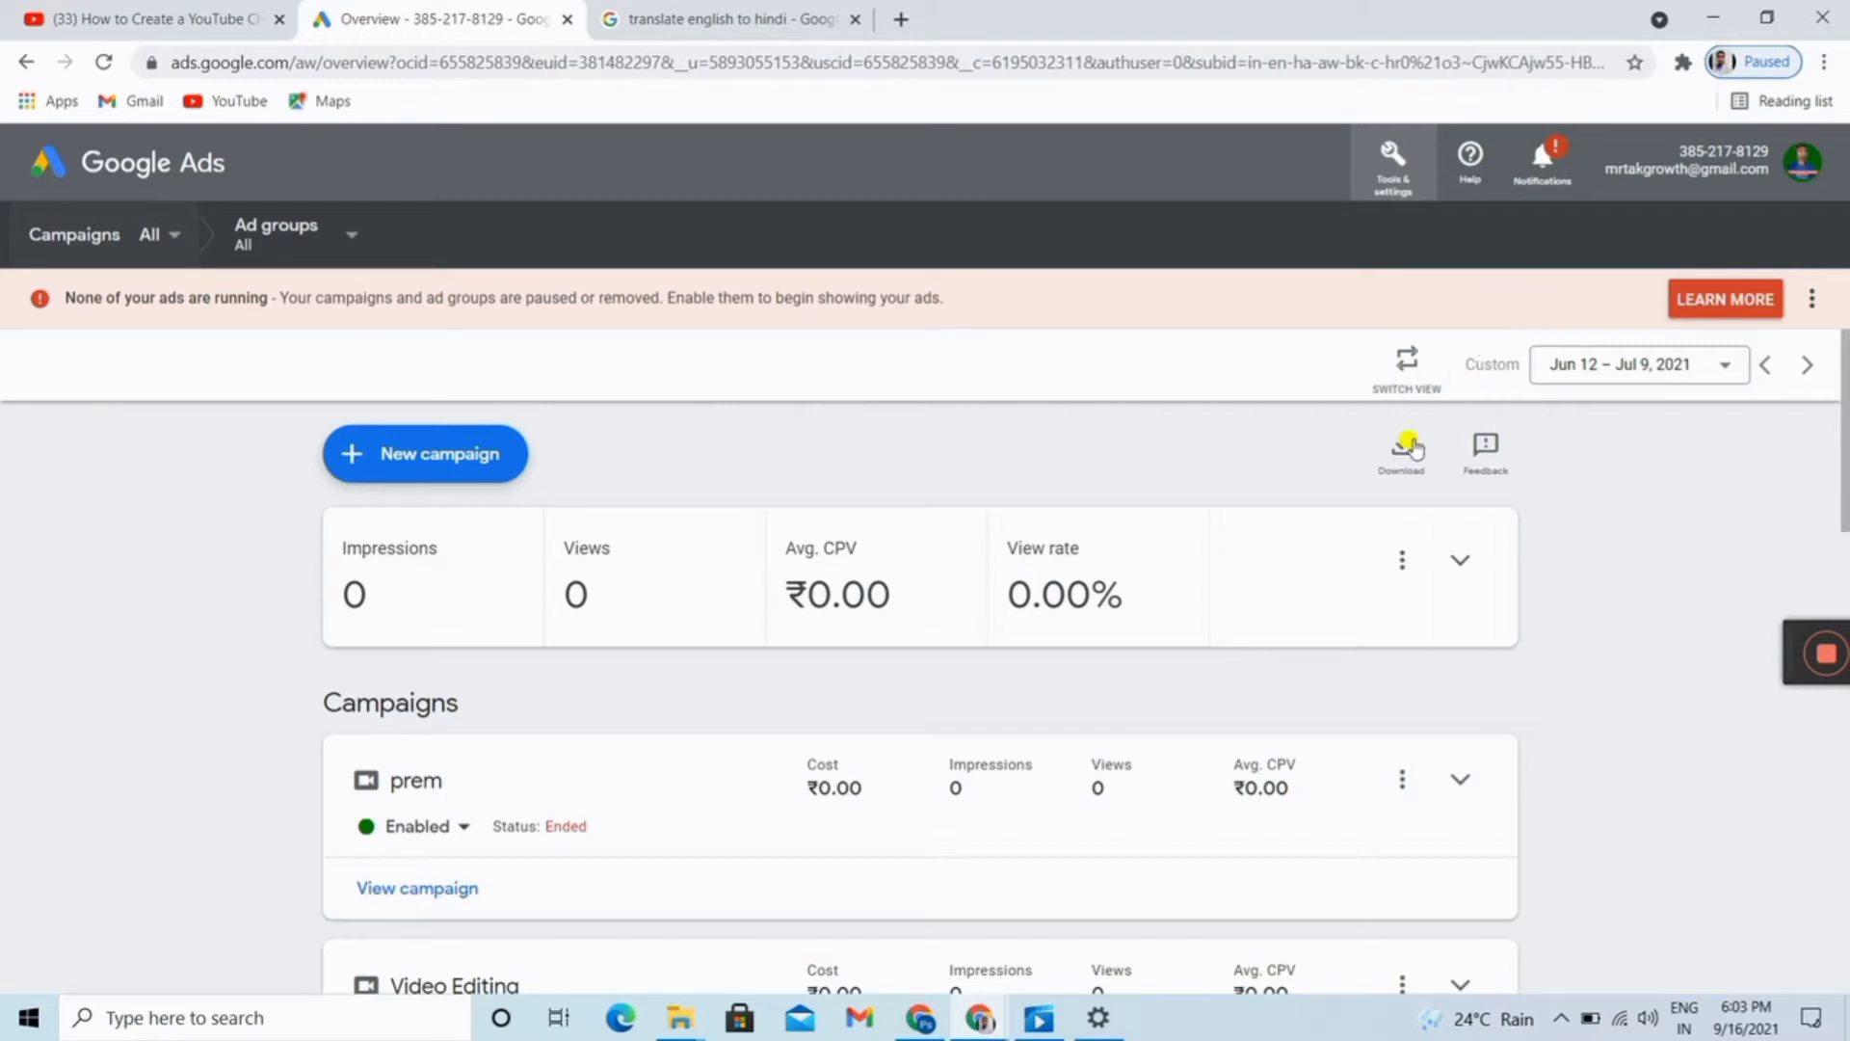
Open the billing summary, review the payment methods and amount options for making a payment, and return to the campaigns overview
left_click(1394, 178)
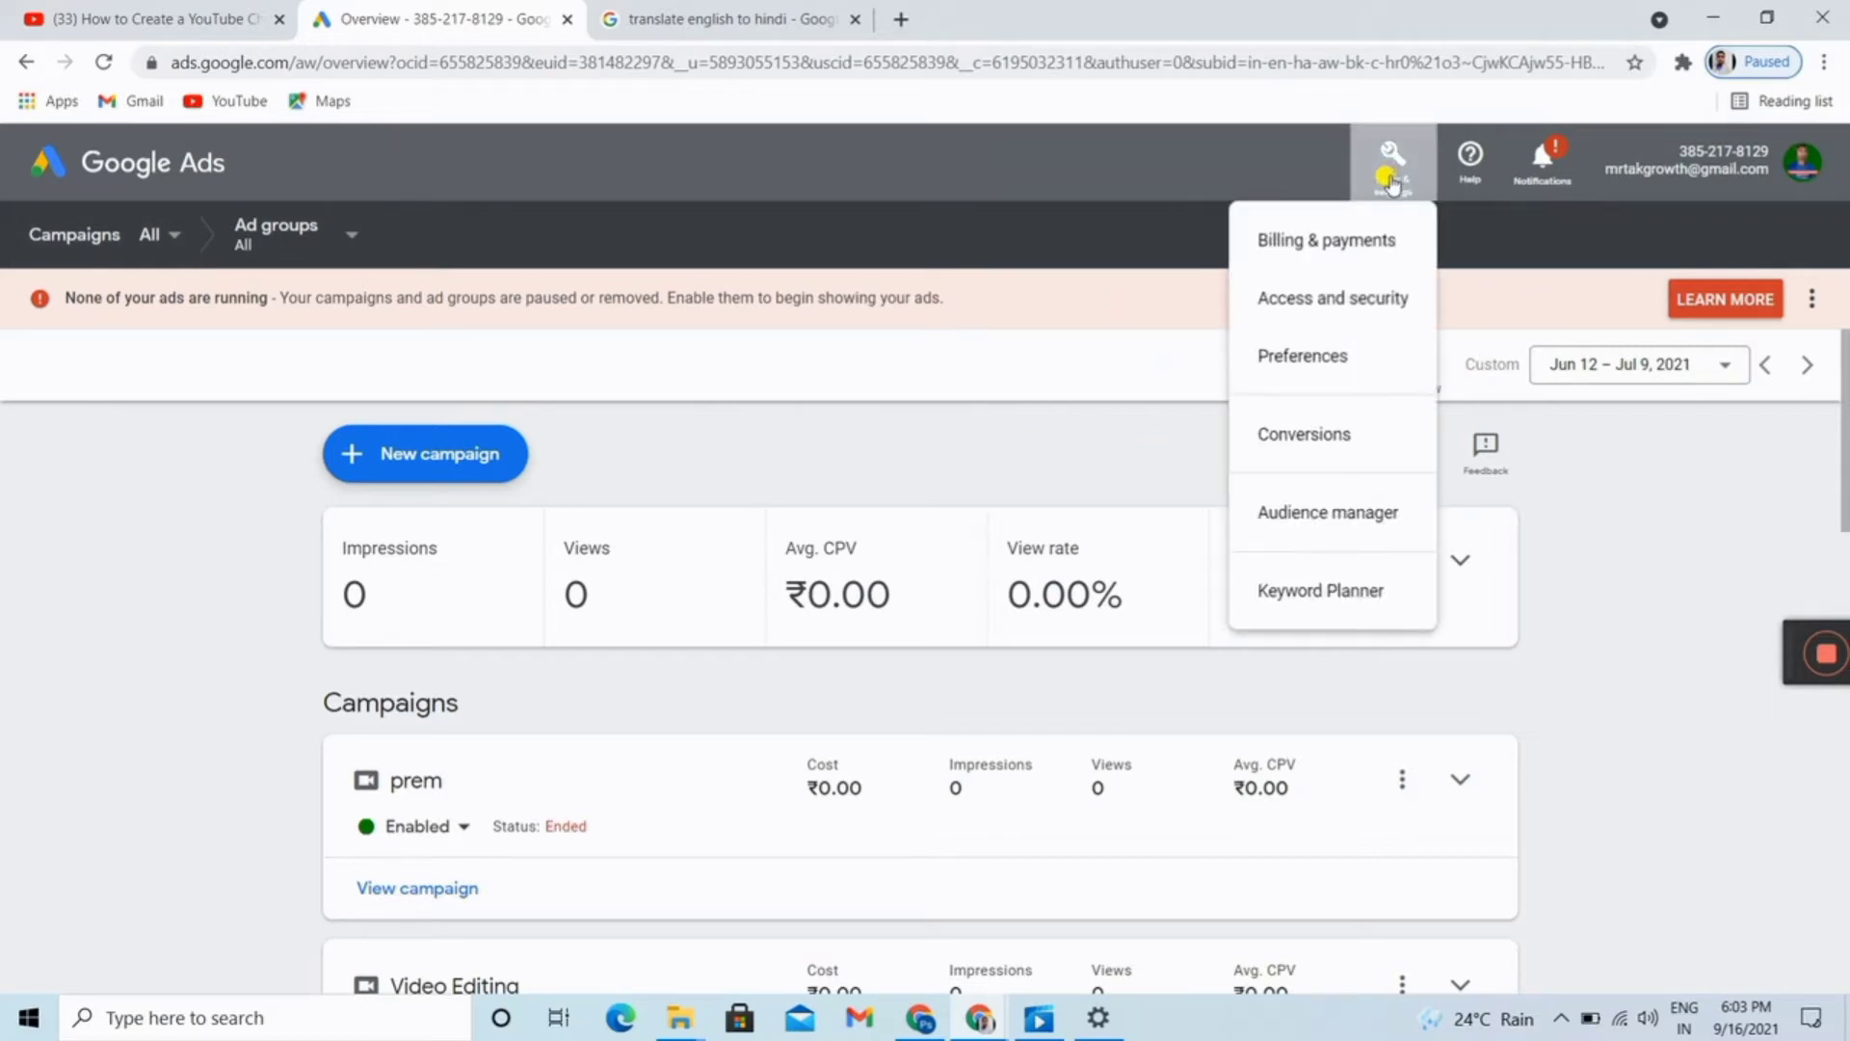
left_click(1391, 242)
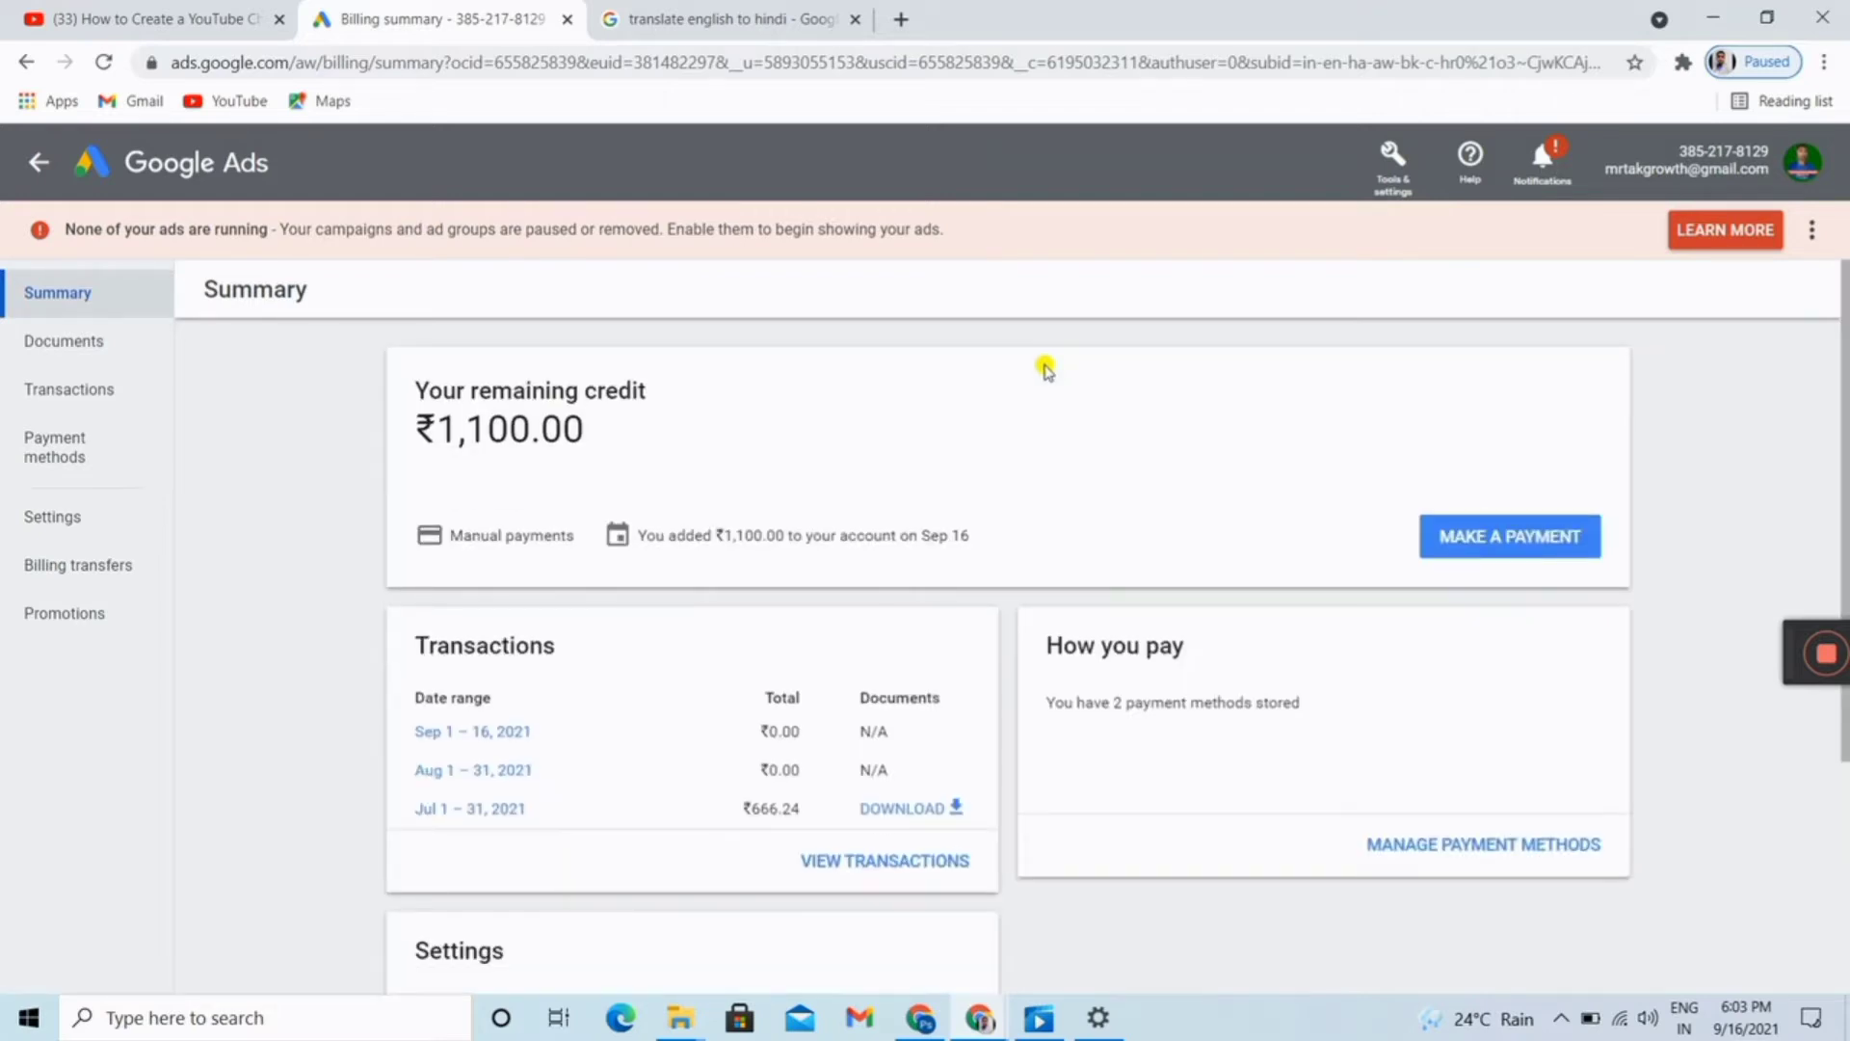
left_click(1511, 546)
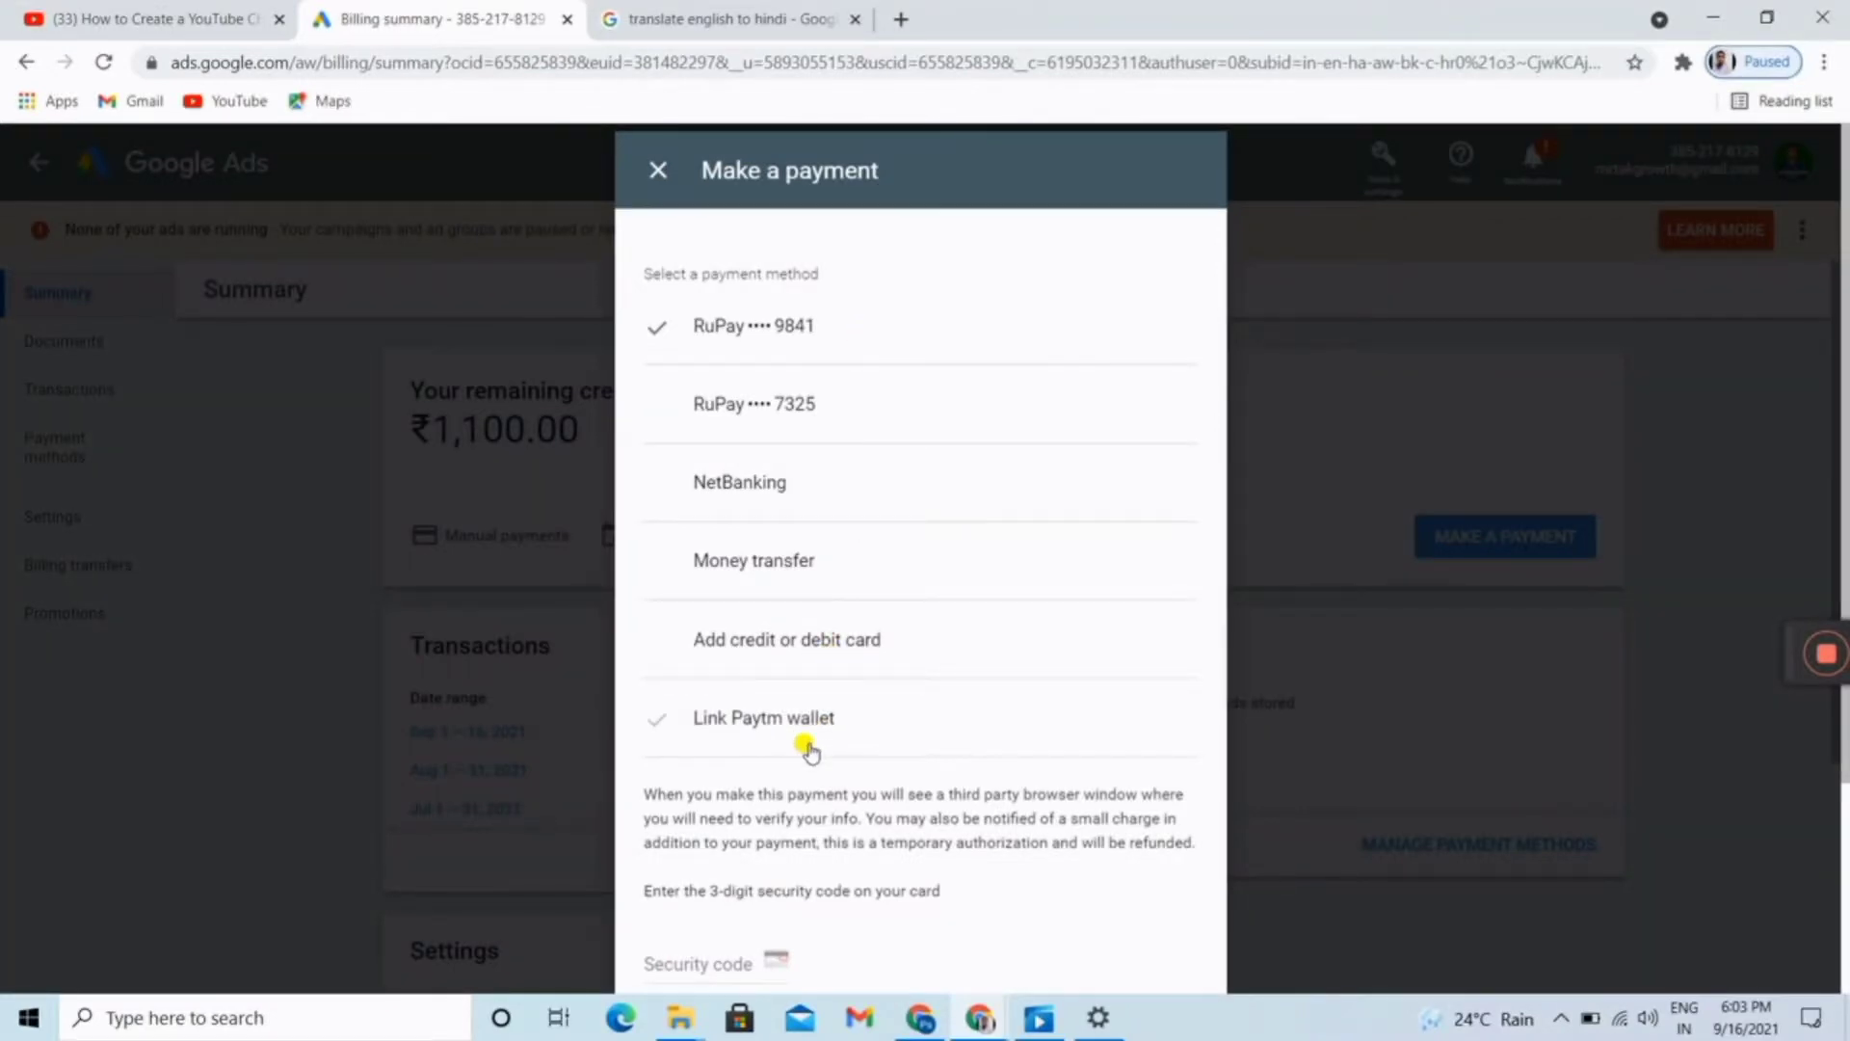
scroll(896, 690, "down", 3)
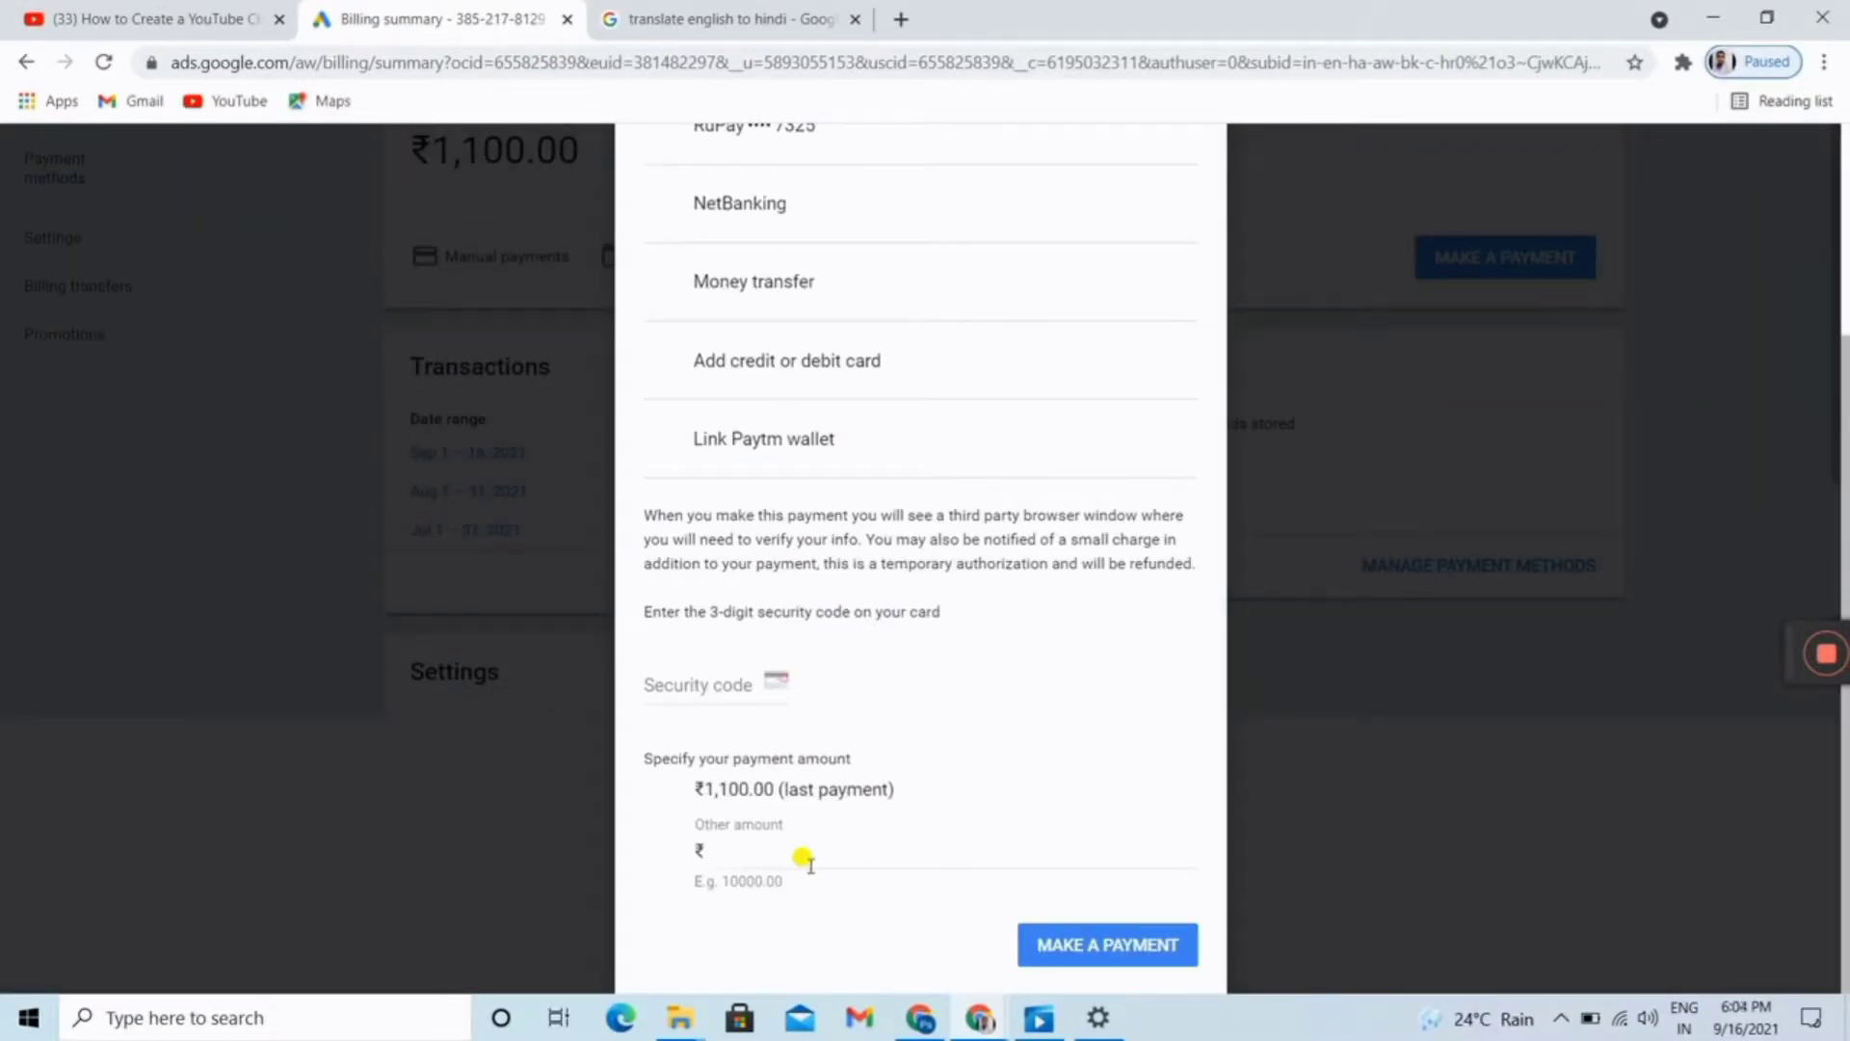
scroll(958, 713, "up", 3)
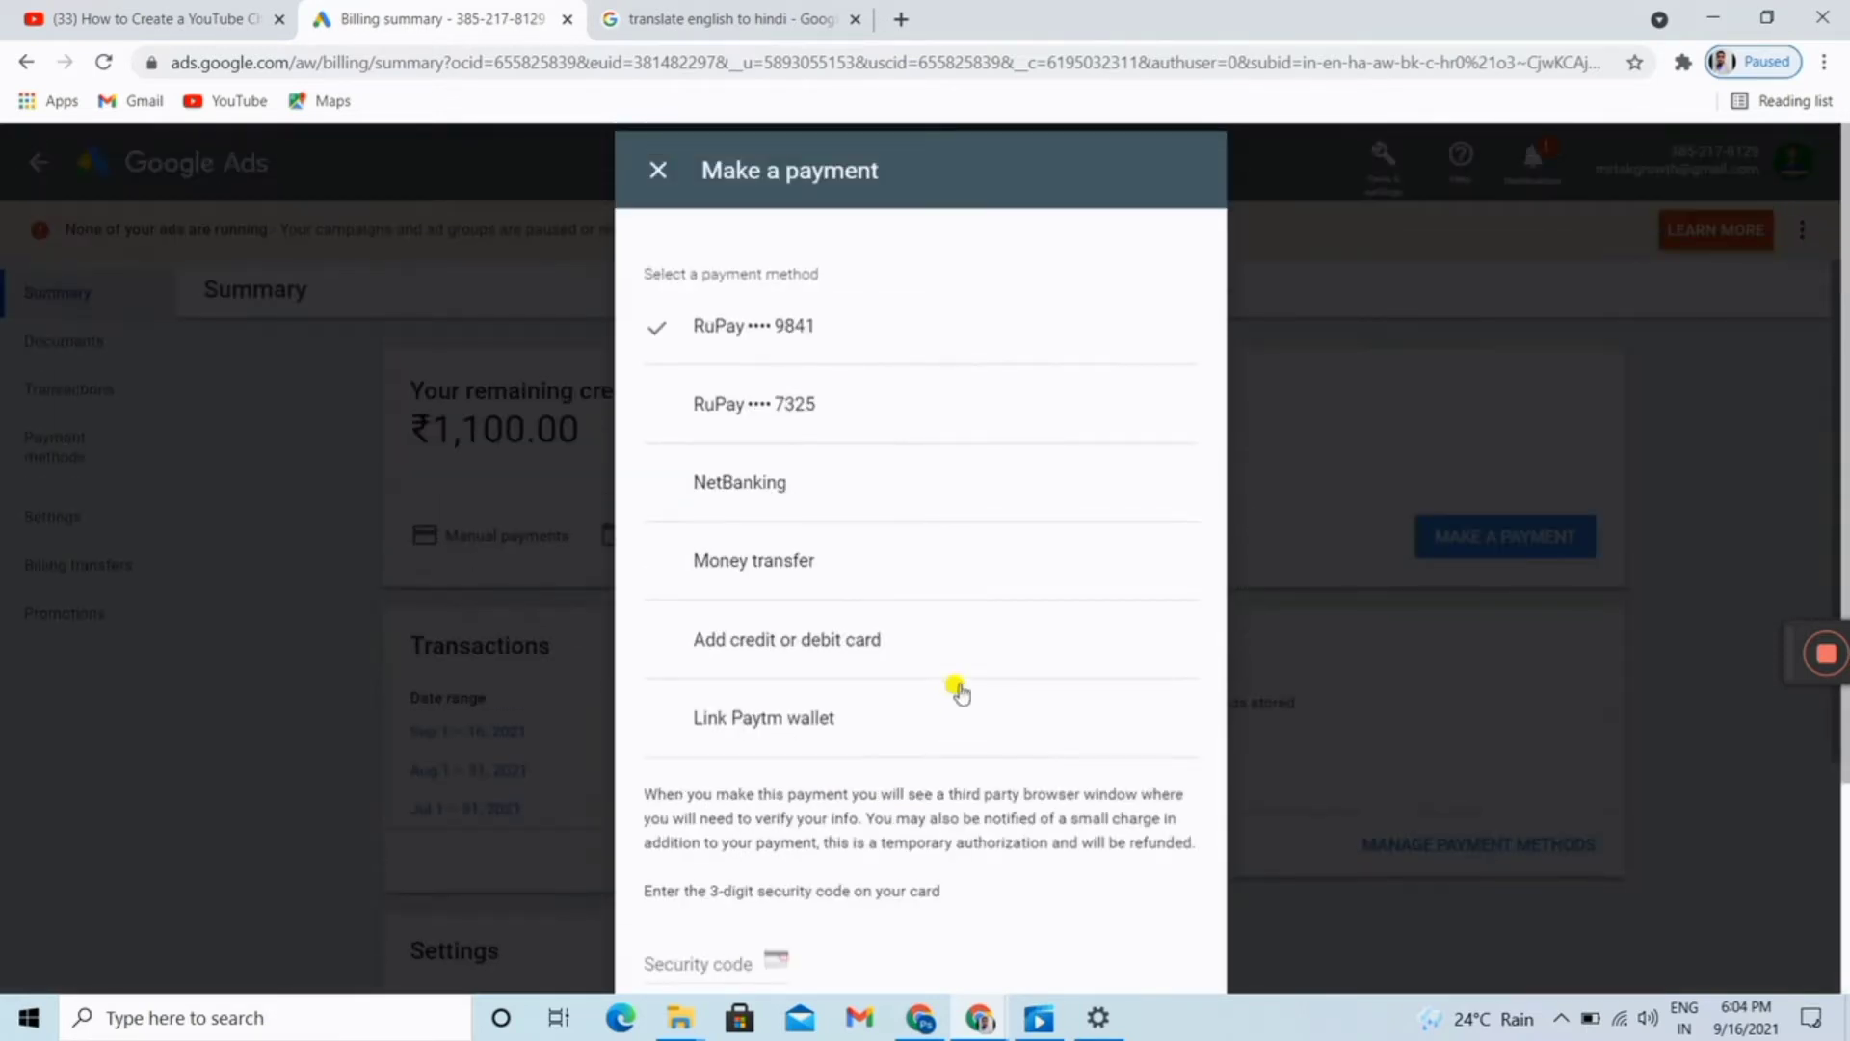
left_click(655, 168)
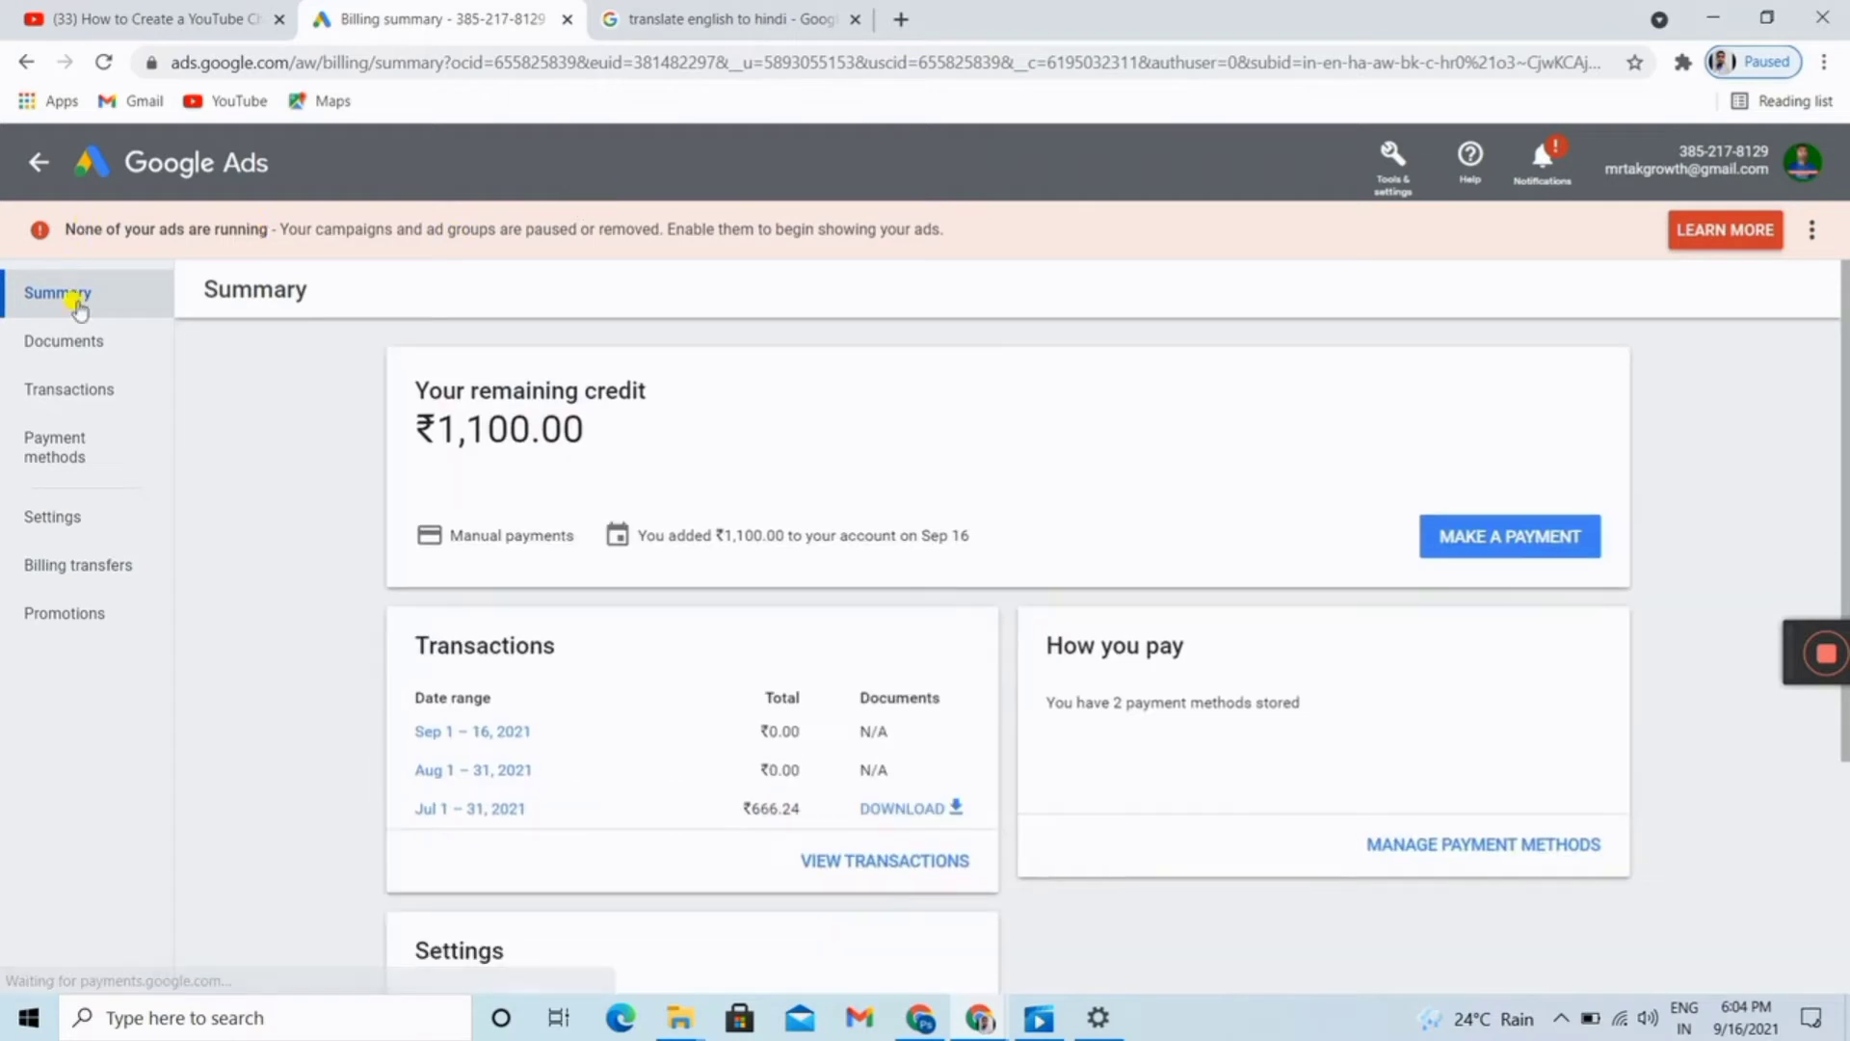
left_click(30, 166)
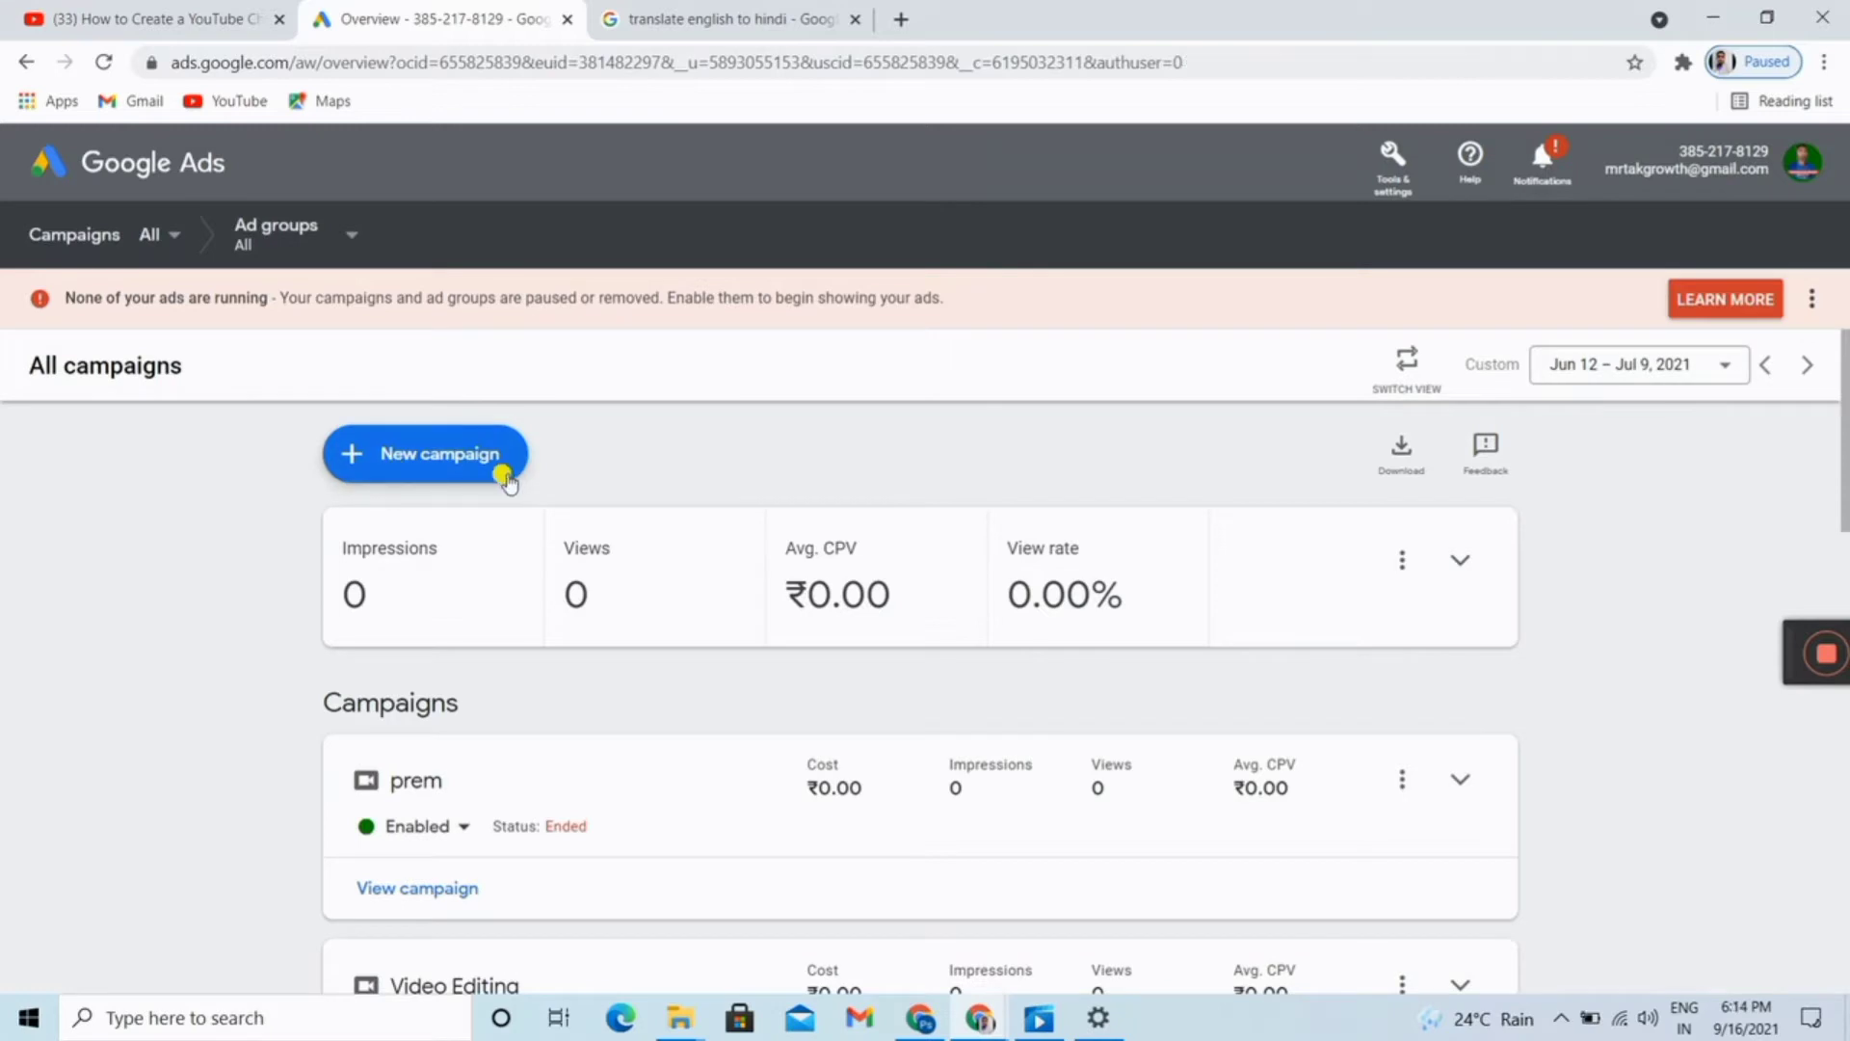
Start a new campaign without a goal's guidance, using the Video type and the Custom video campaign subtype
left_click(455, 455)
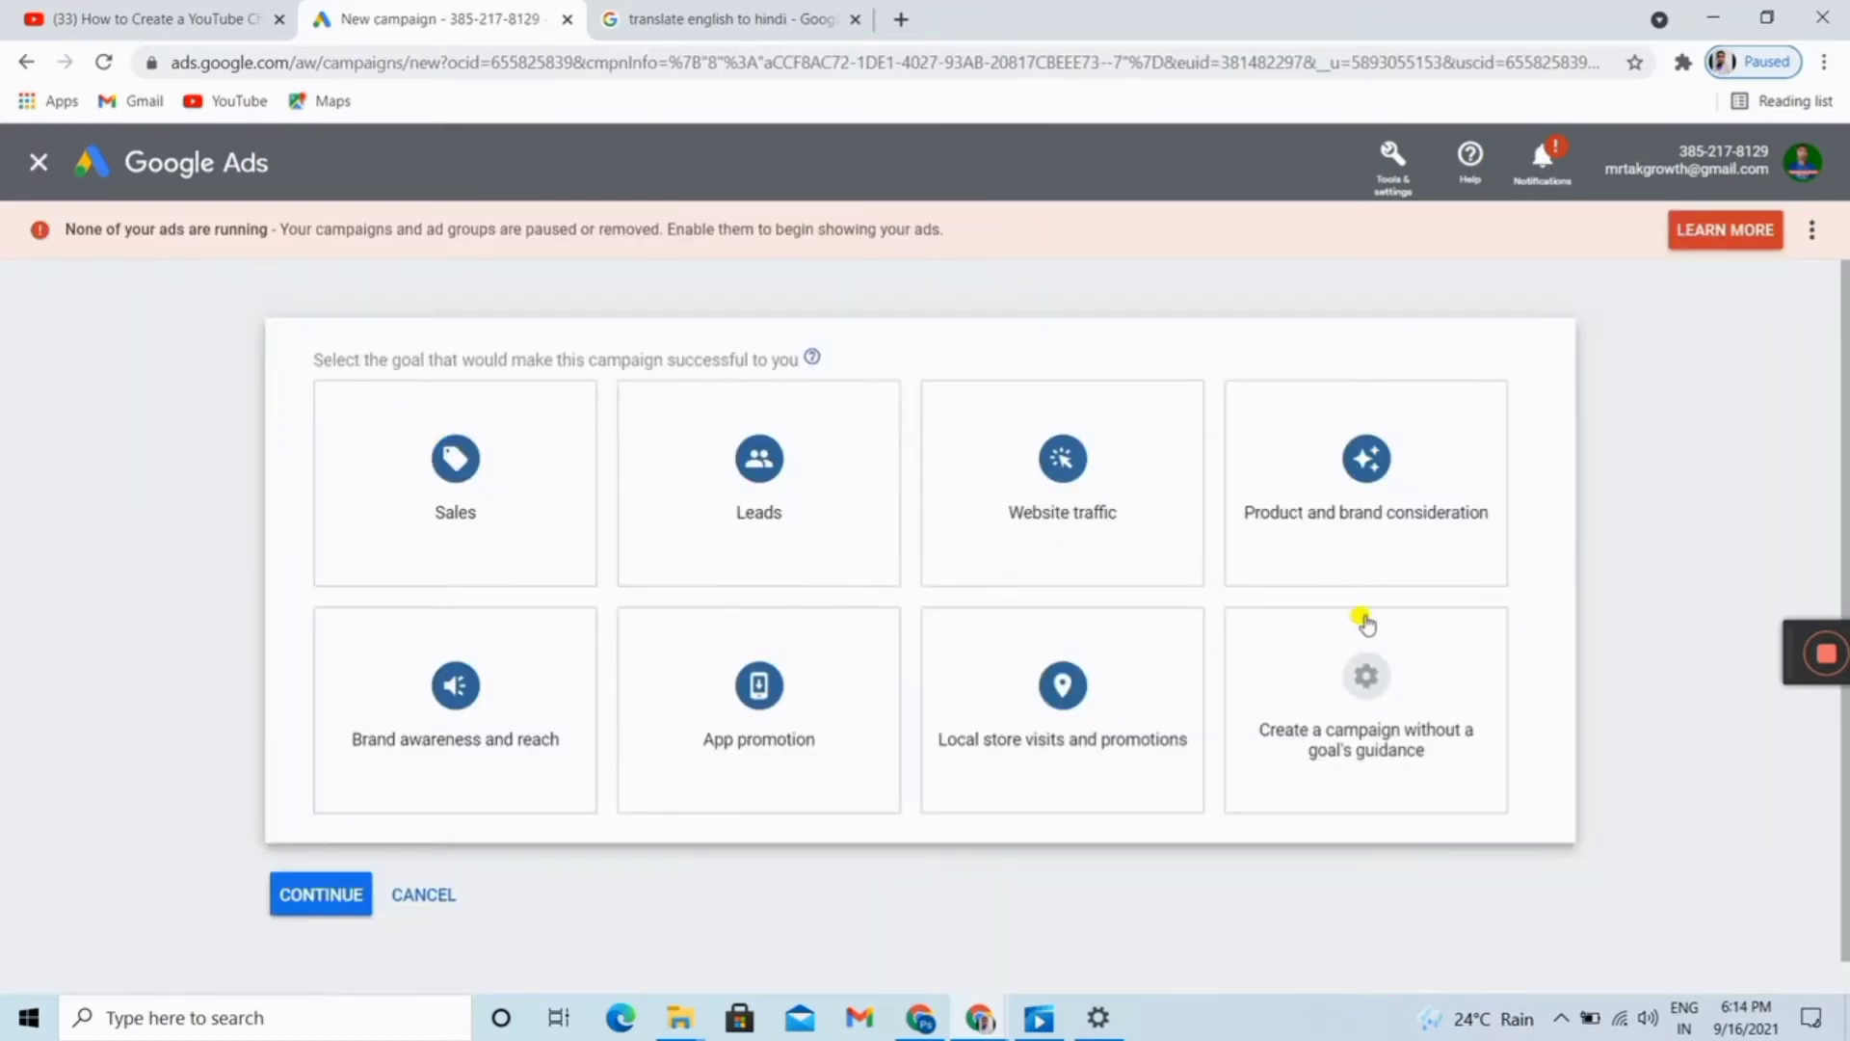
left_click(1424, 725)
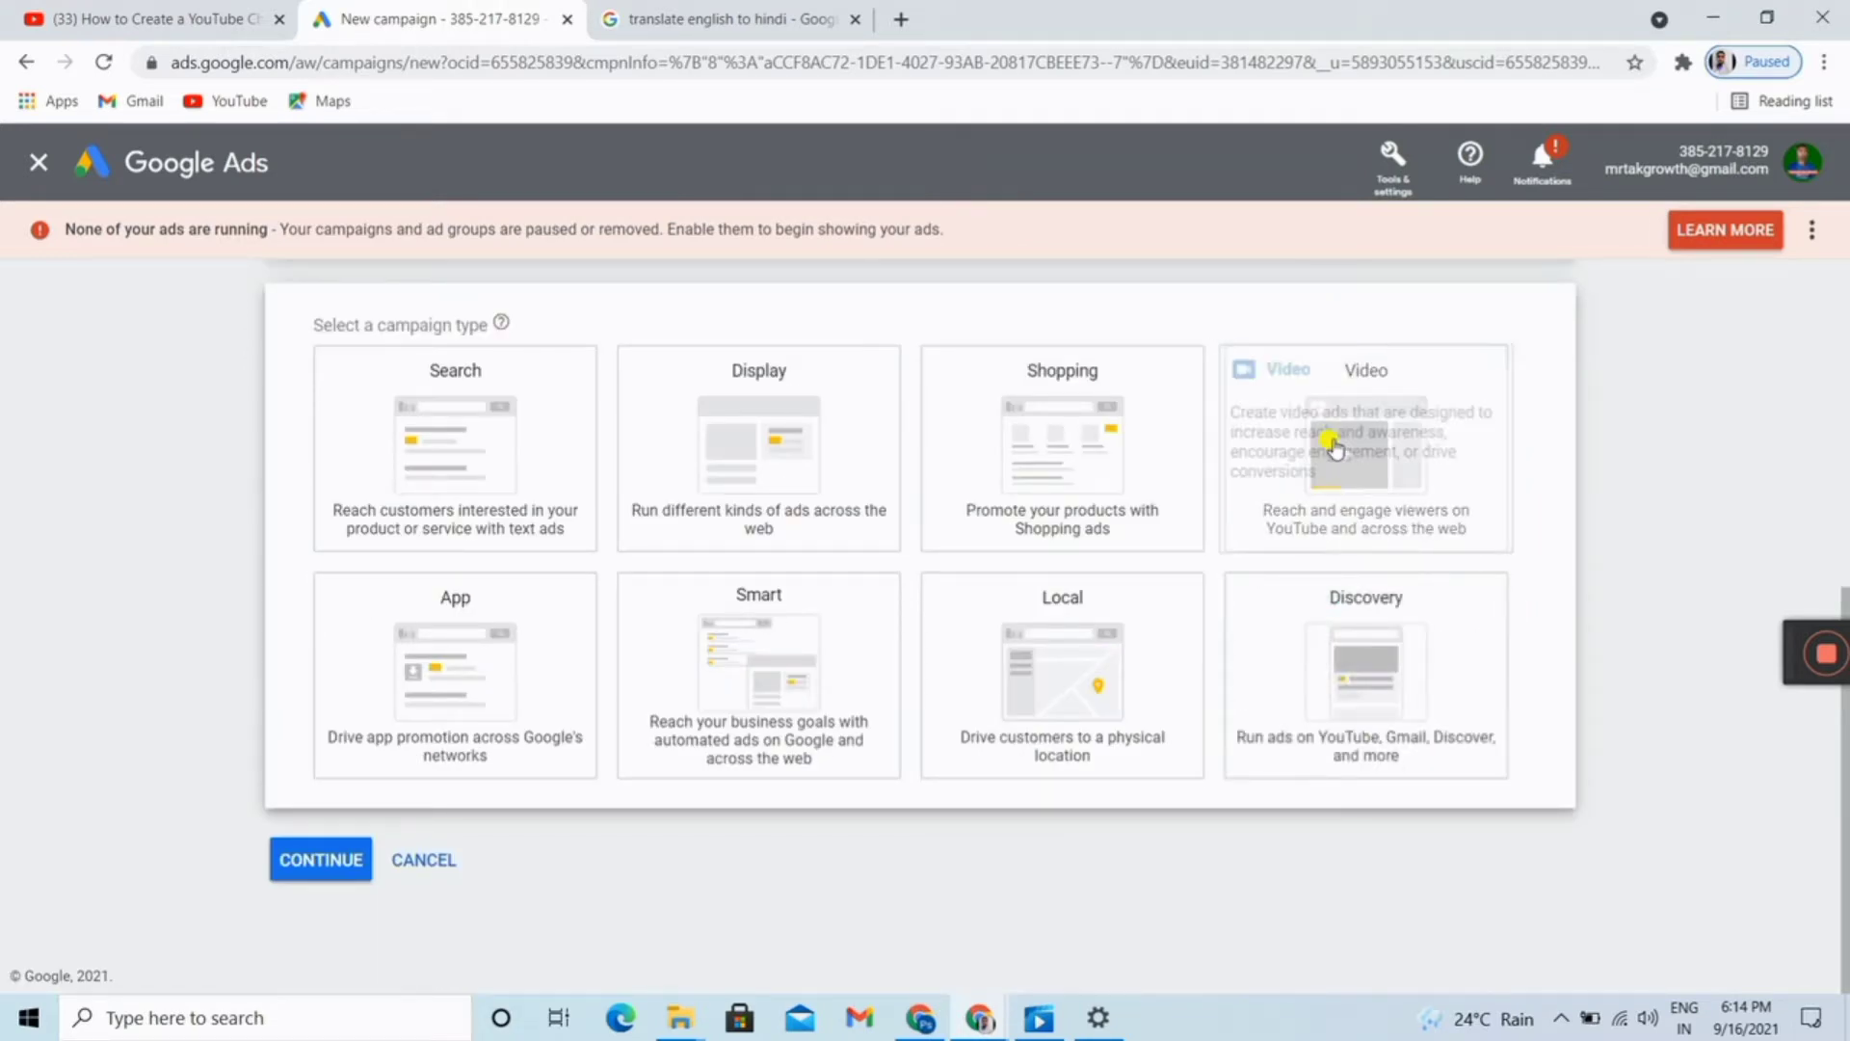
left_click(1334, 455)
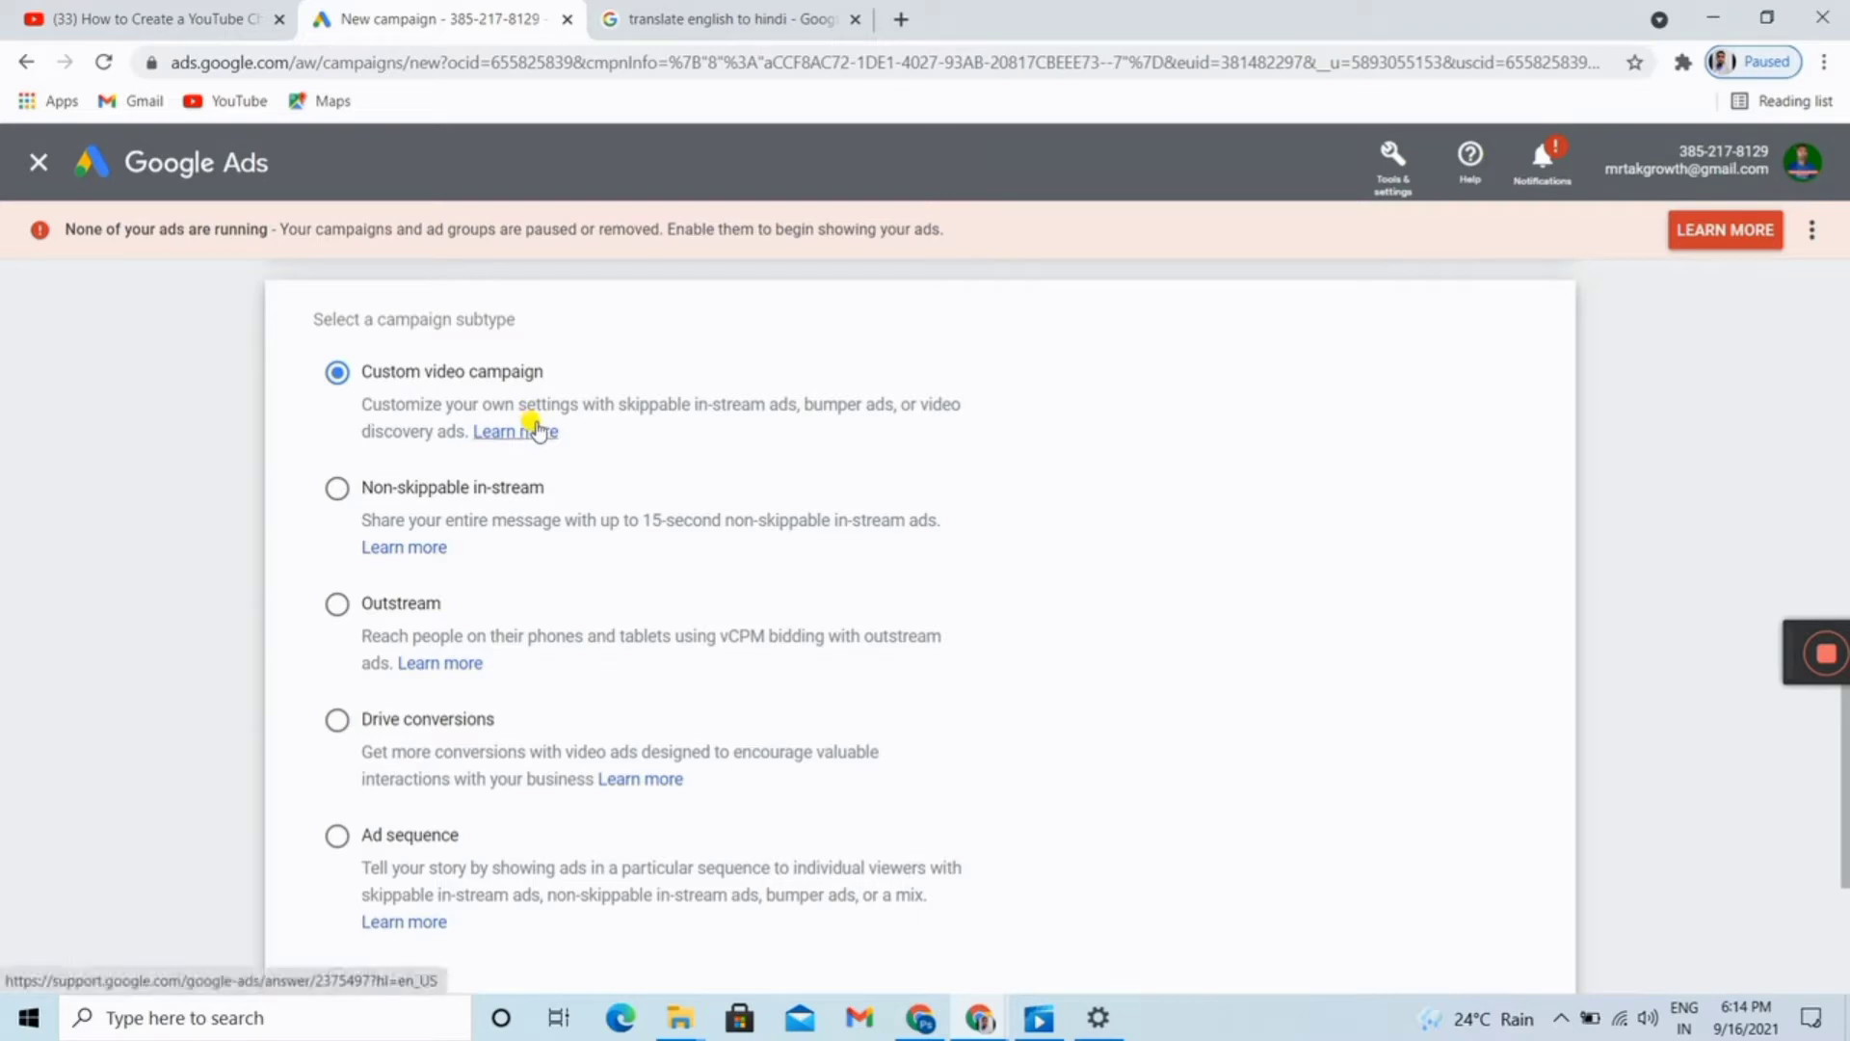
scroll(549, 444, "down", 2)
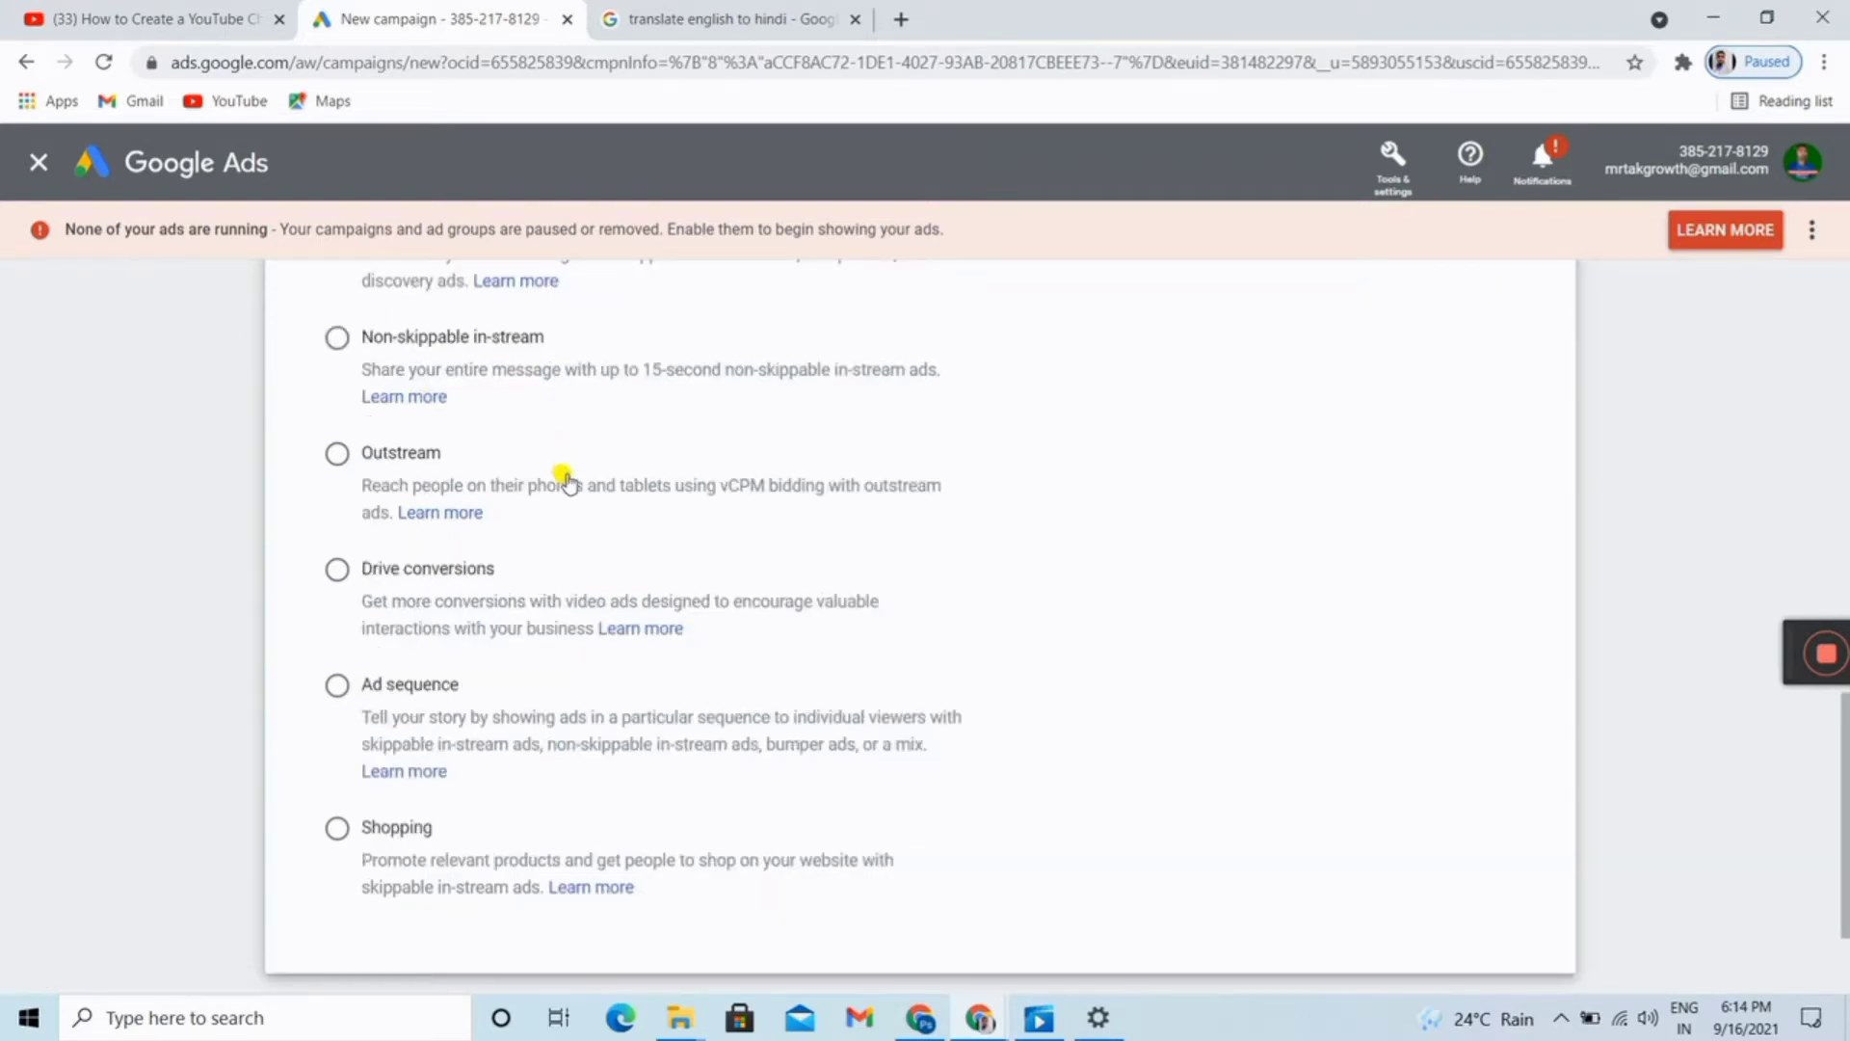
scroll(573, 486, "up", 2)
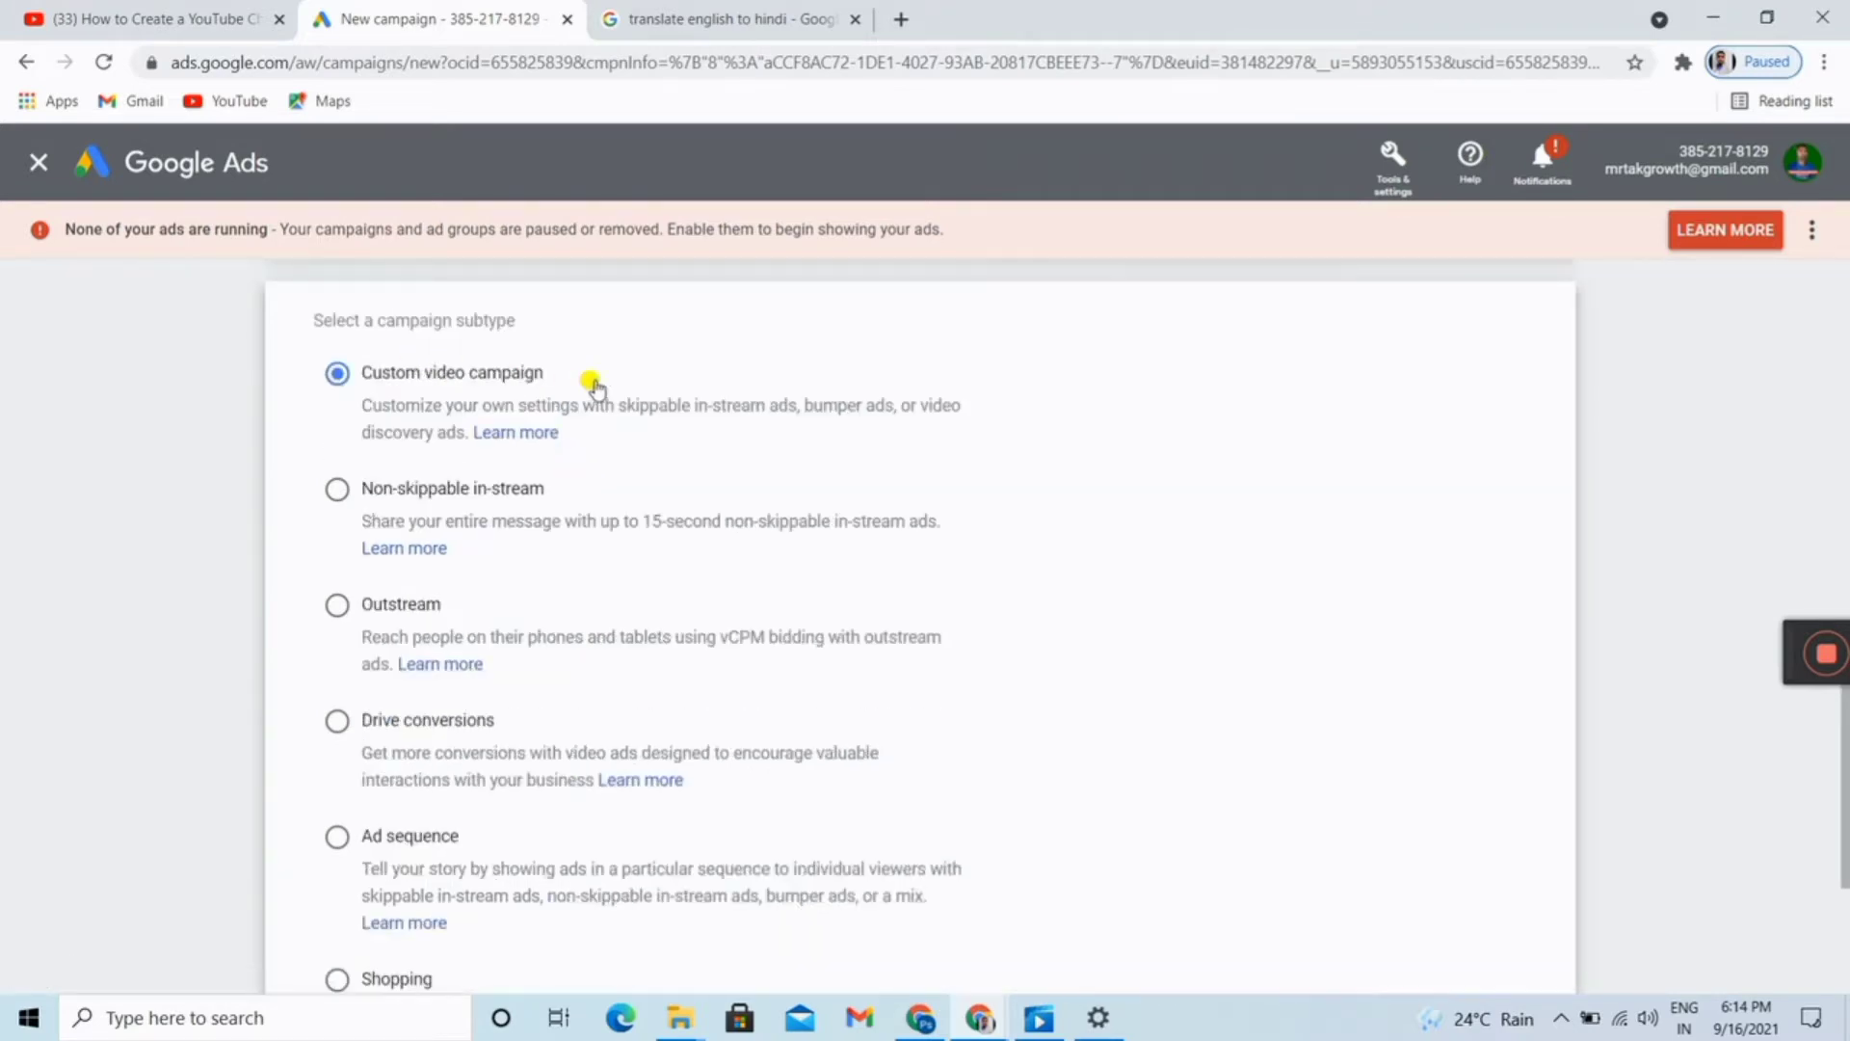
scroll(710, 521, "down", 4)
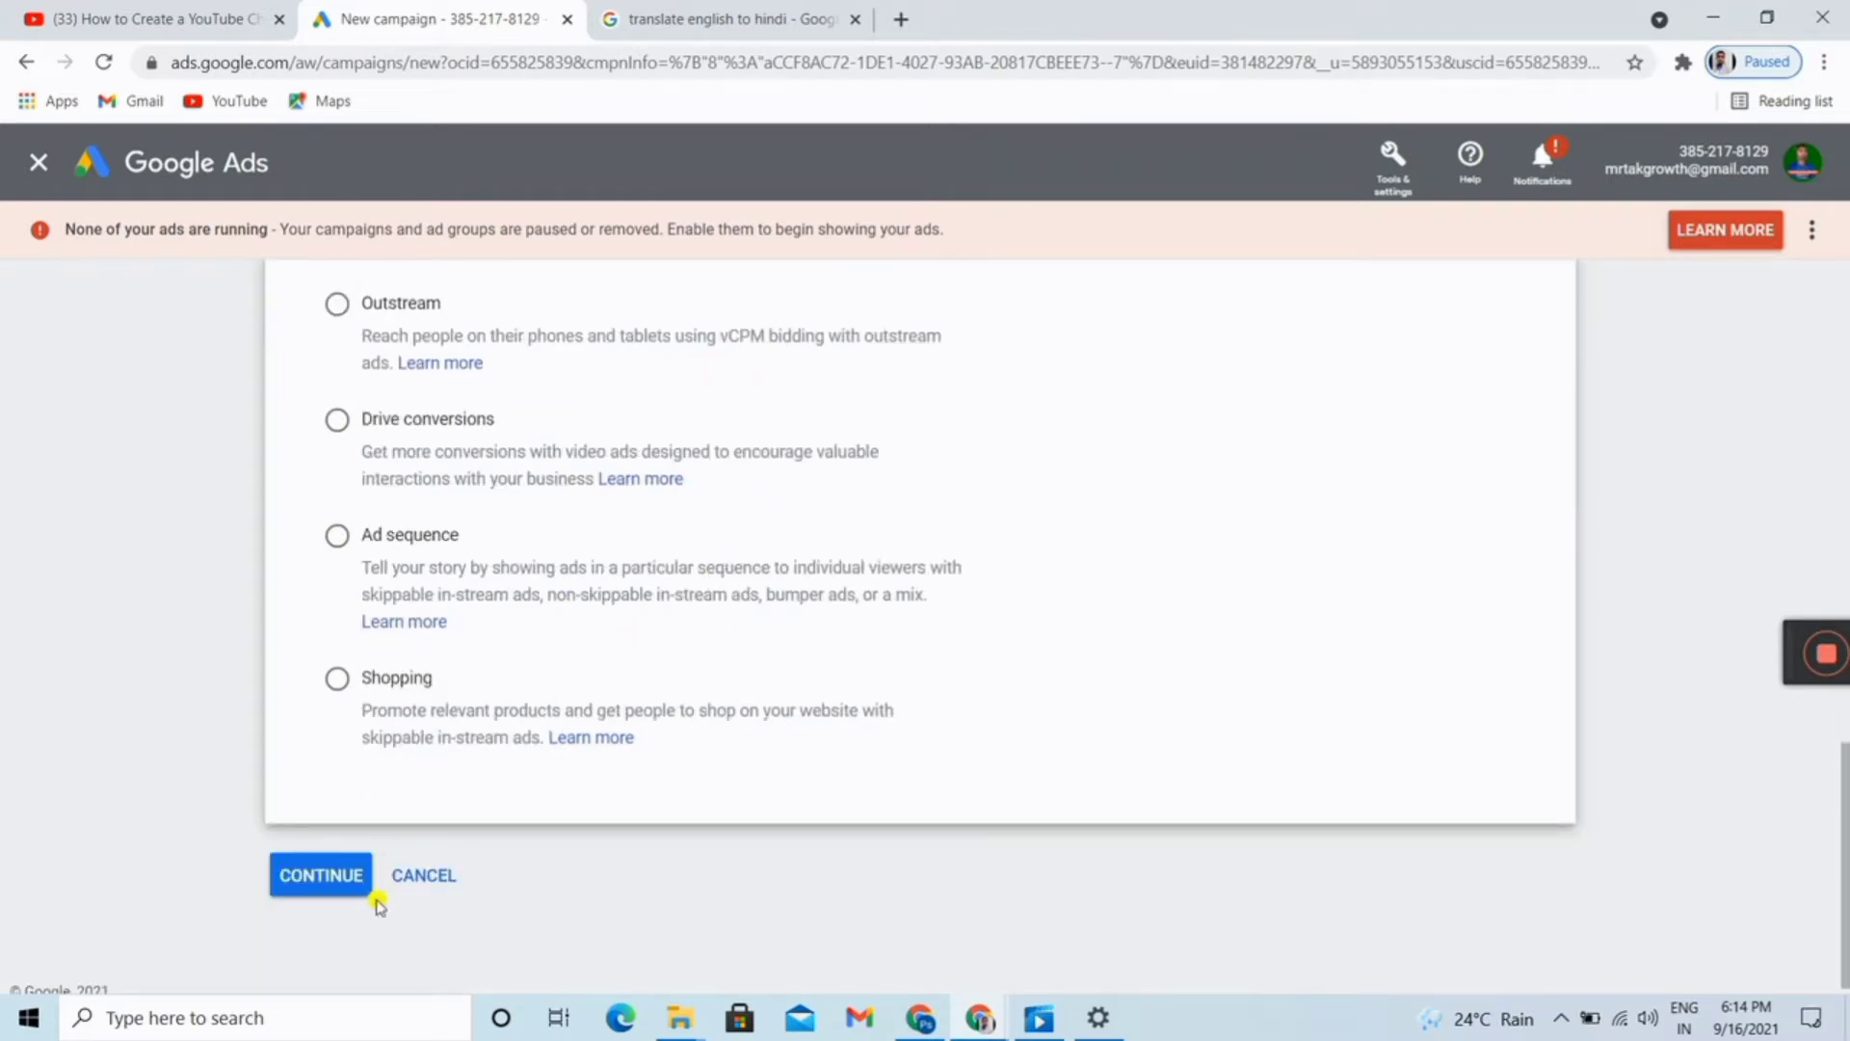
left_click(331, 877)
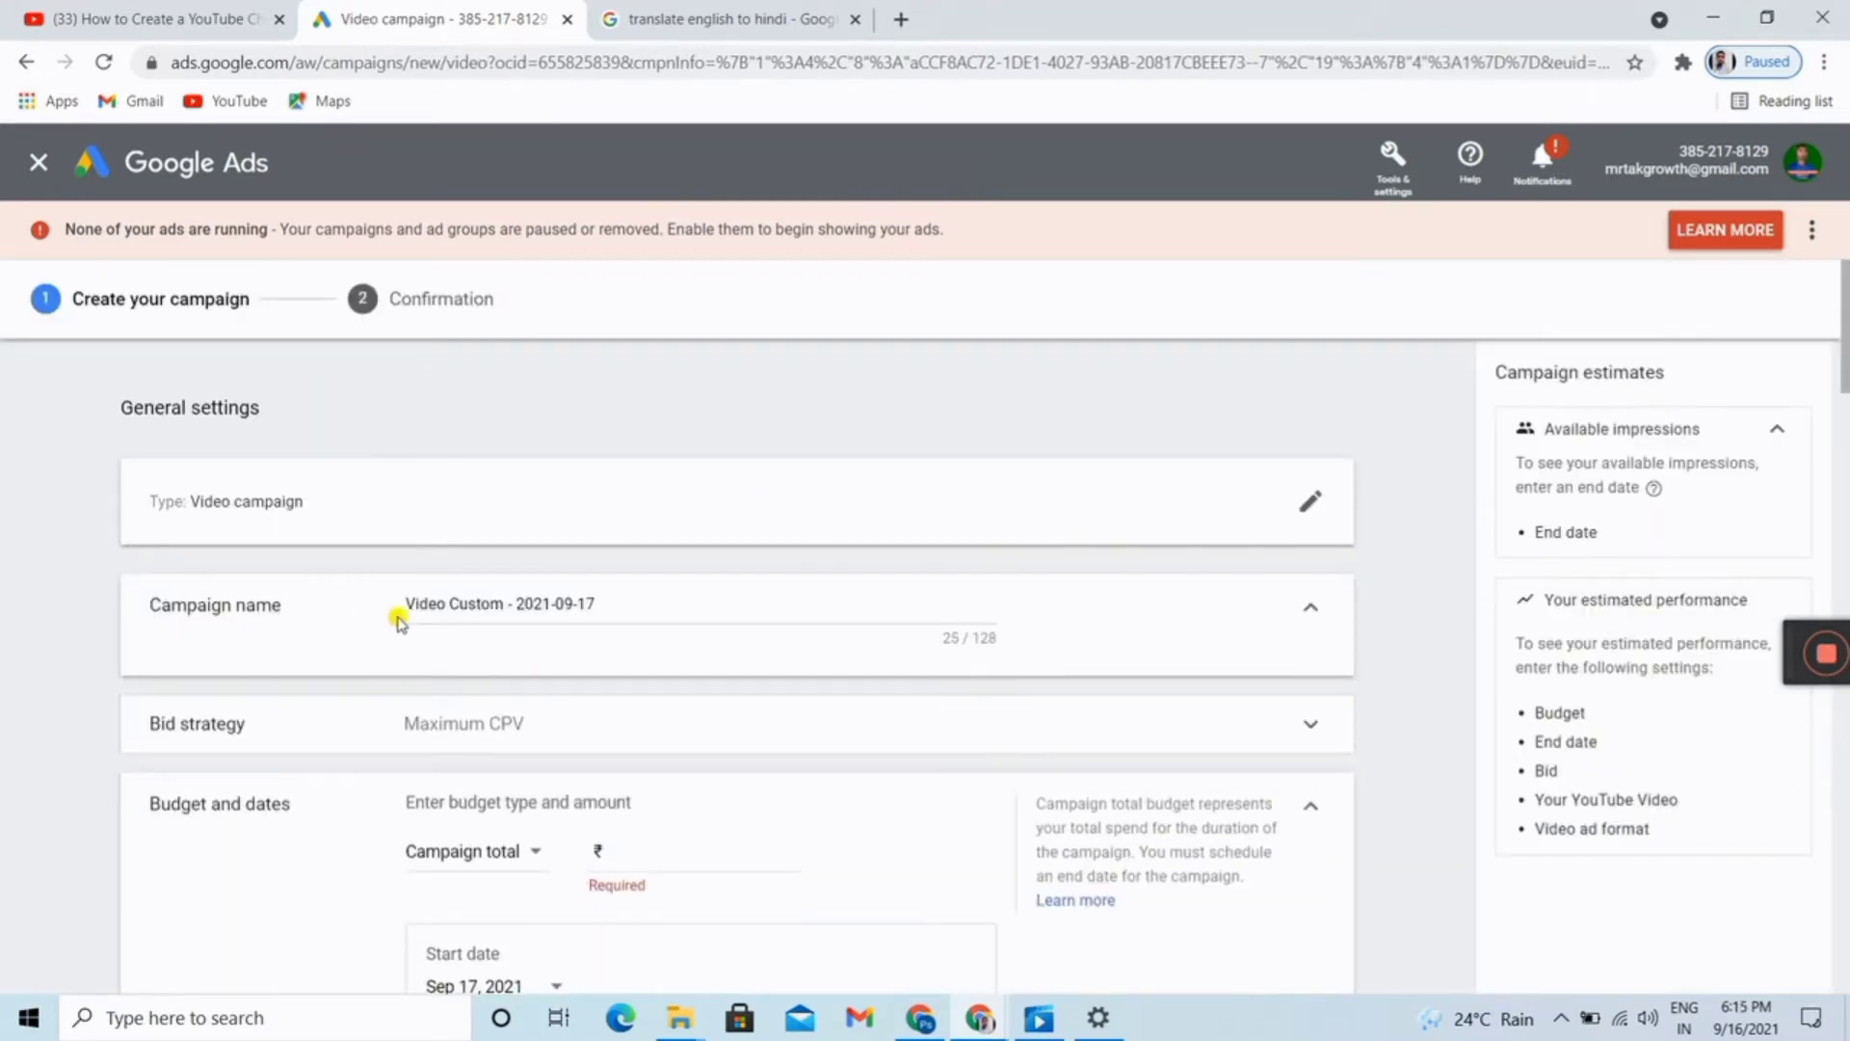
Replace the campaign name with the copied title "How To Make Video Full HD Quality 4K From Mobile"
left_click(602, 590)
left_click_drag(602, 590, 397, 591)
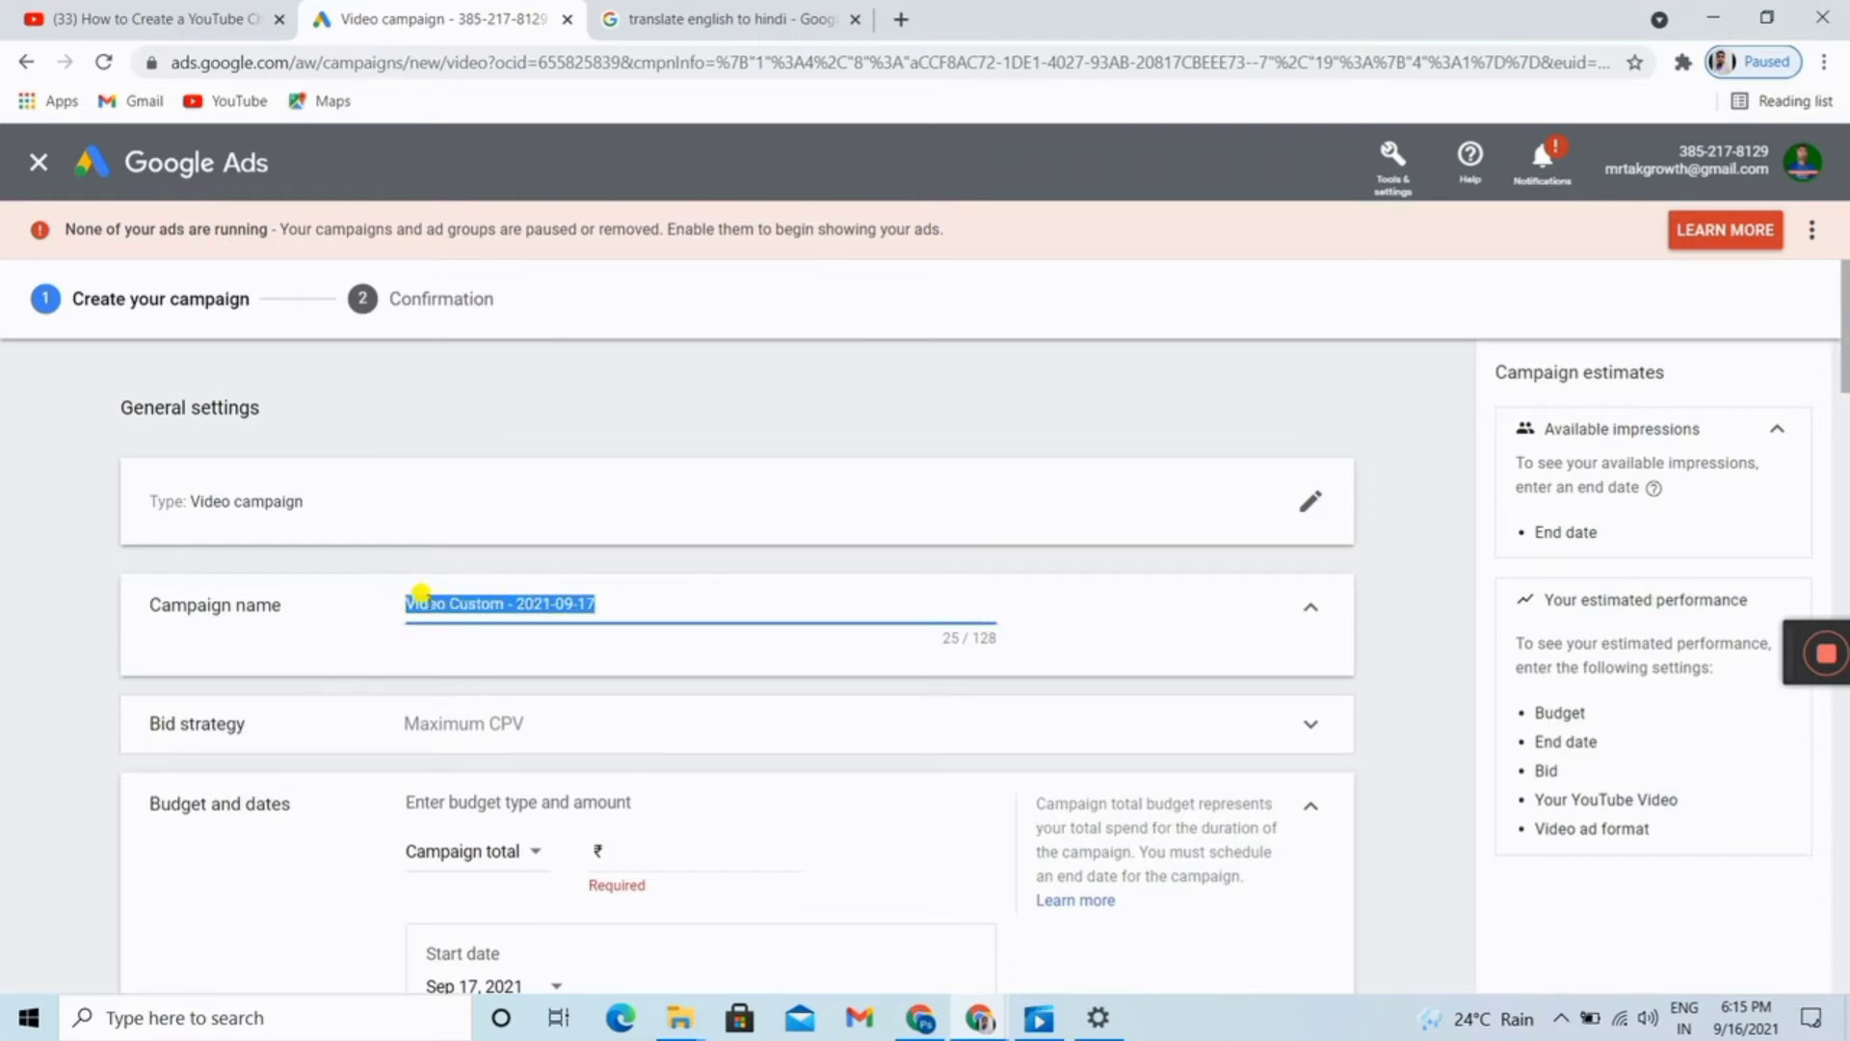
right_click(442, 594)
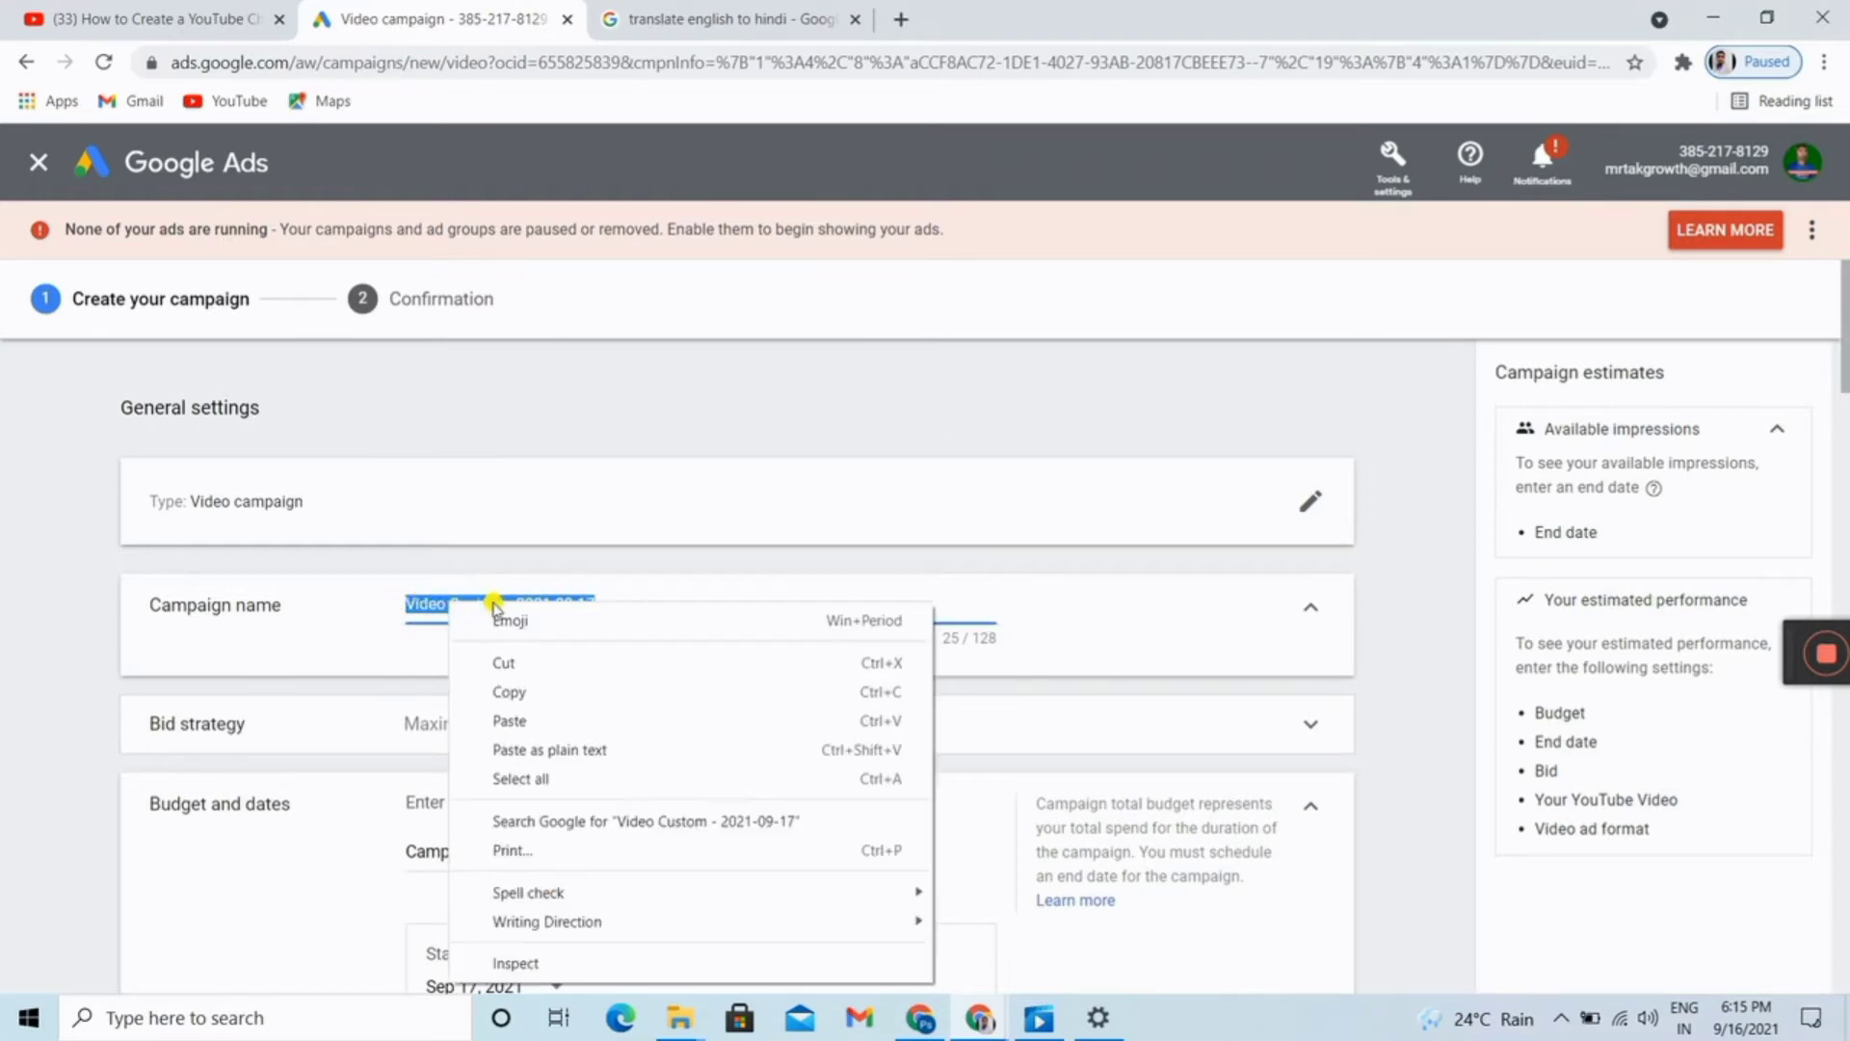
left_click(514, 723)
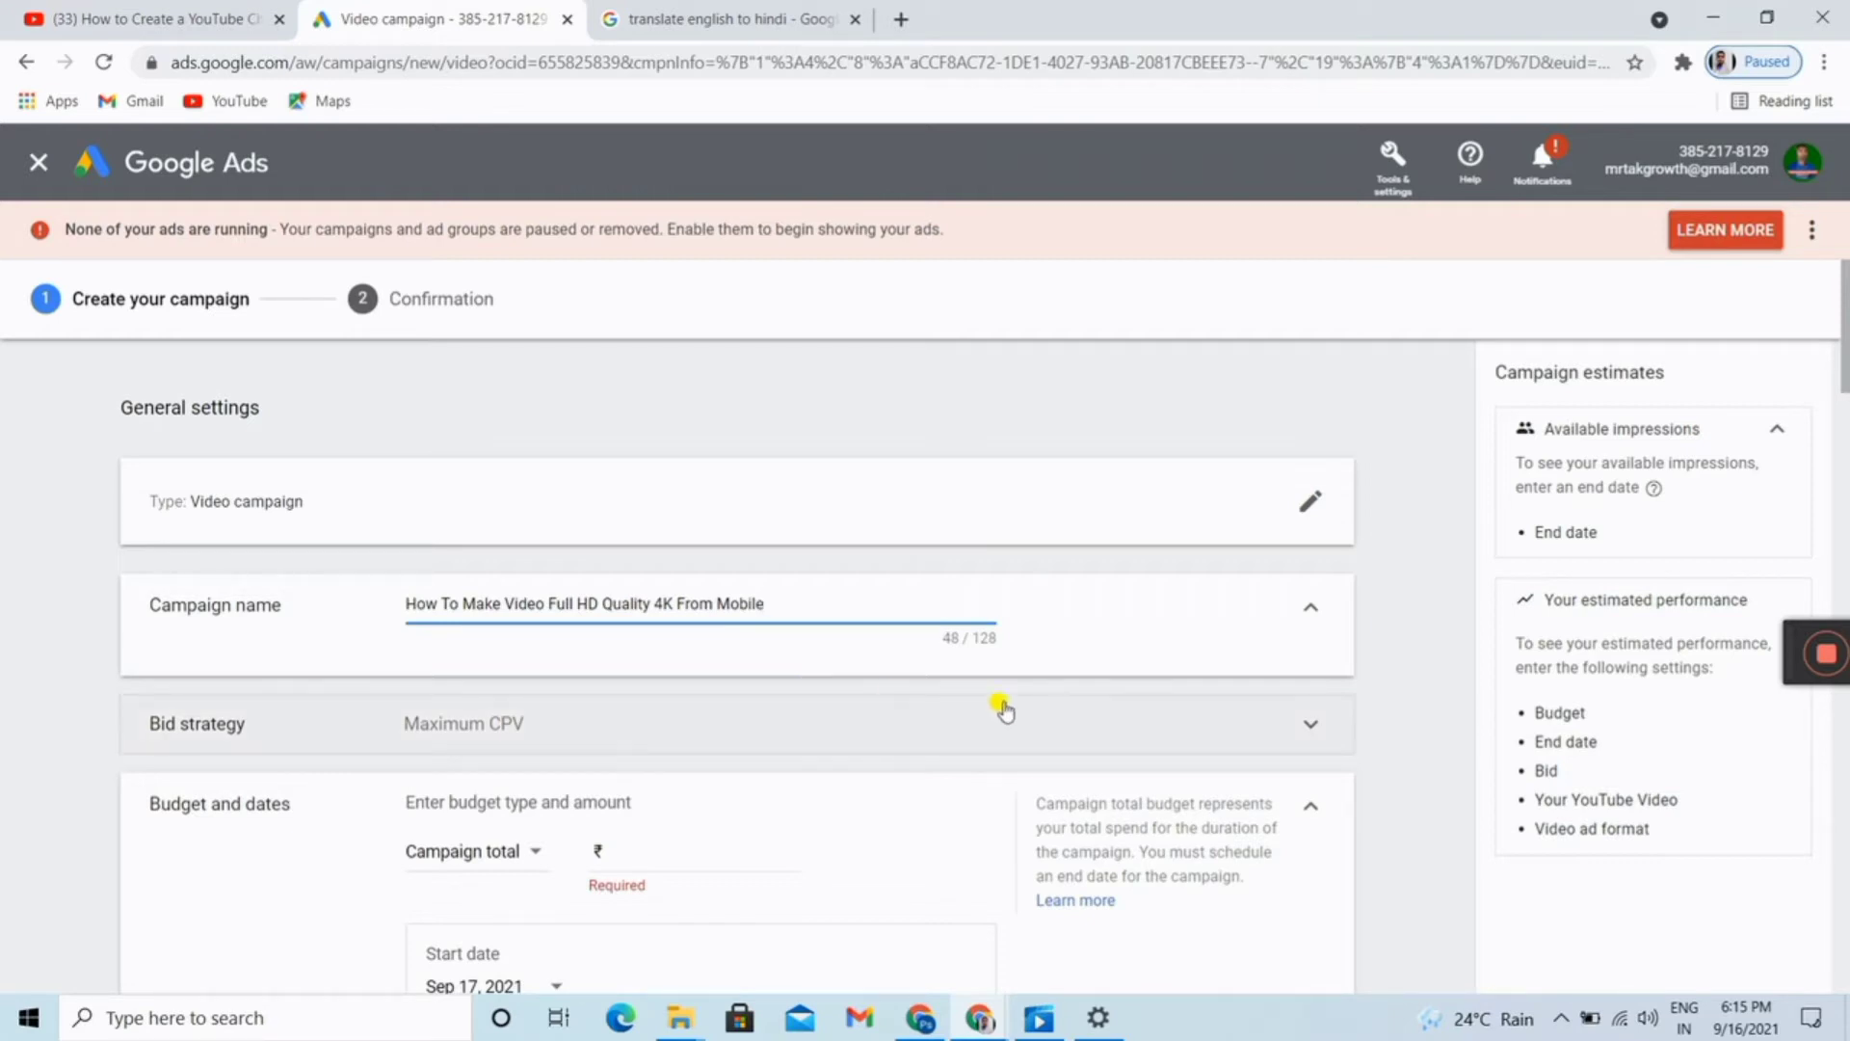
Choose Maximum CPV as the campaign's bid strategy and collapse that section
left_click(1305, 727)
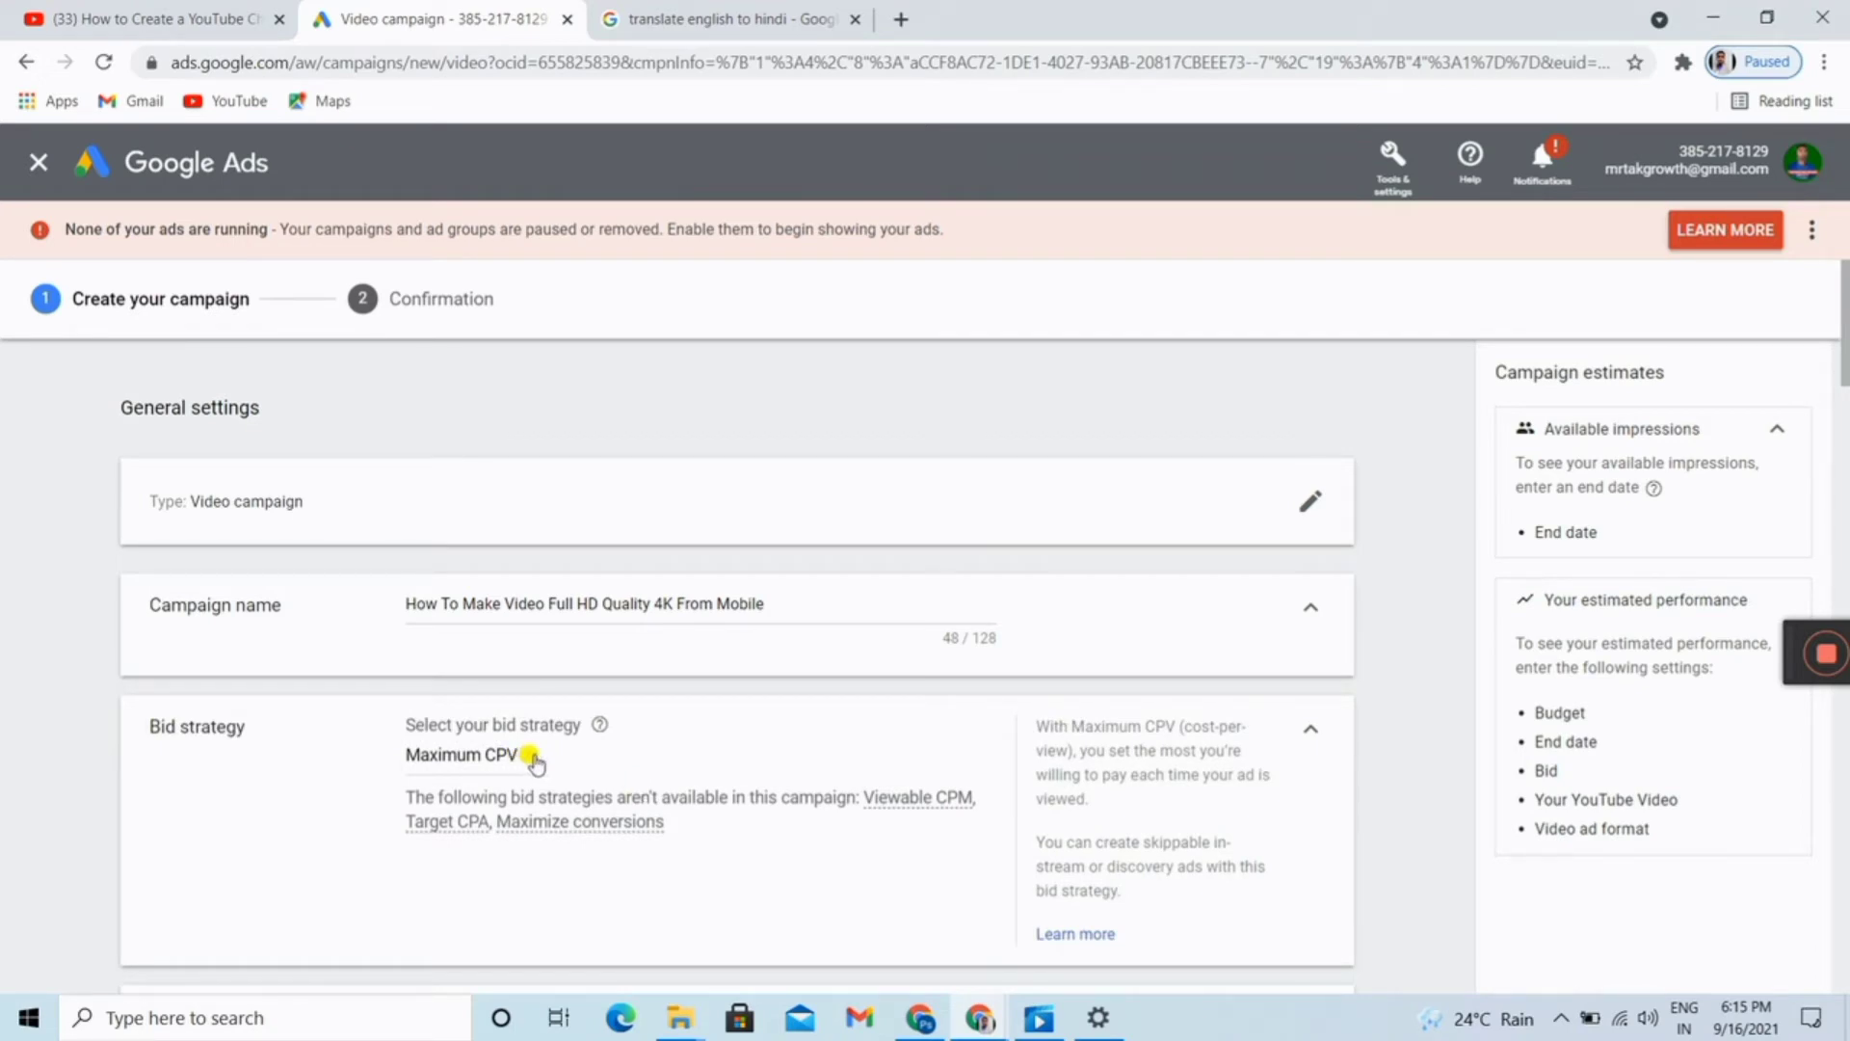
left_click(536, 763)
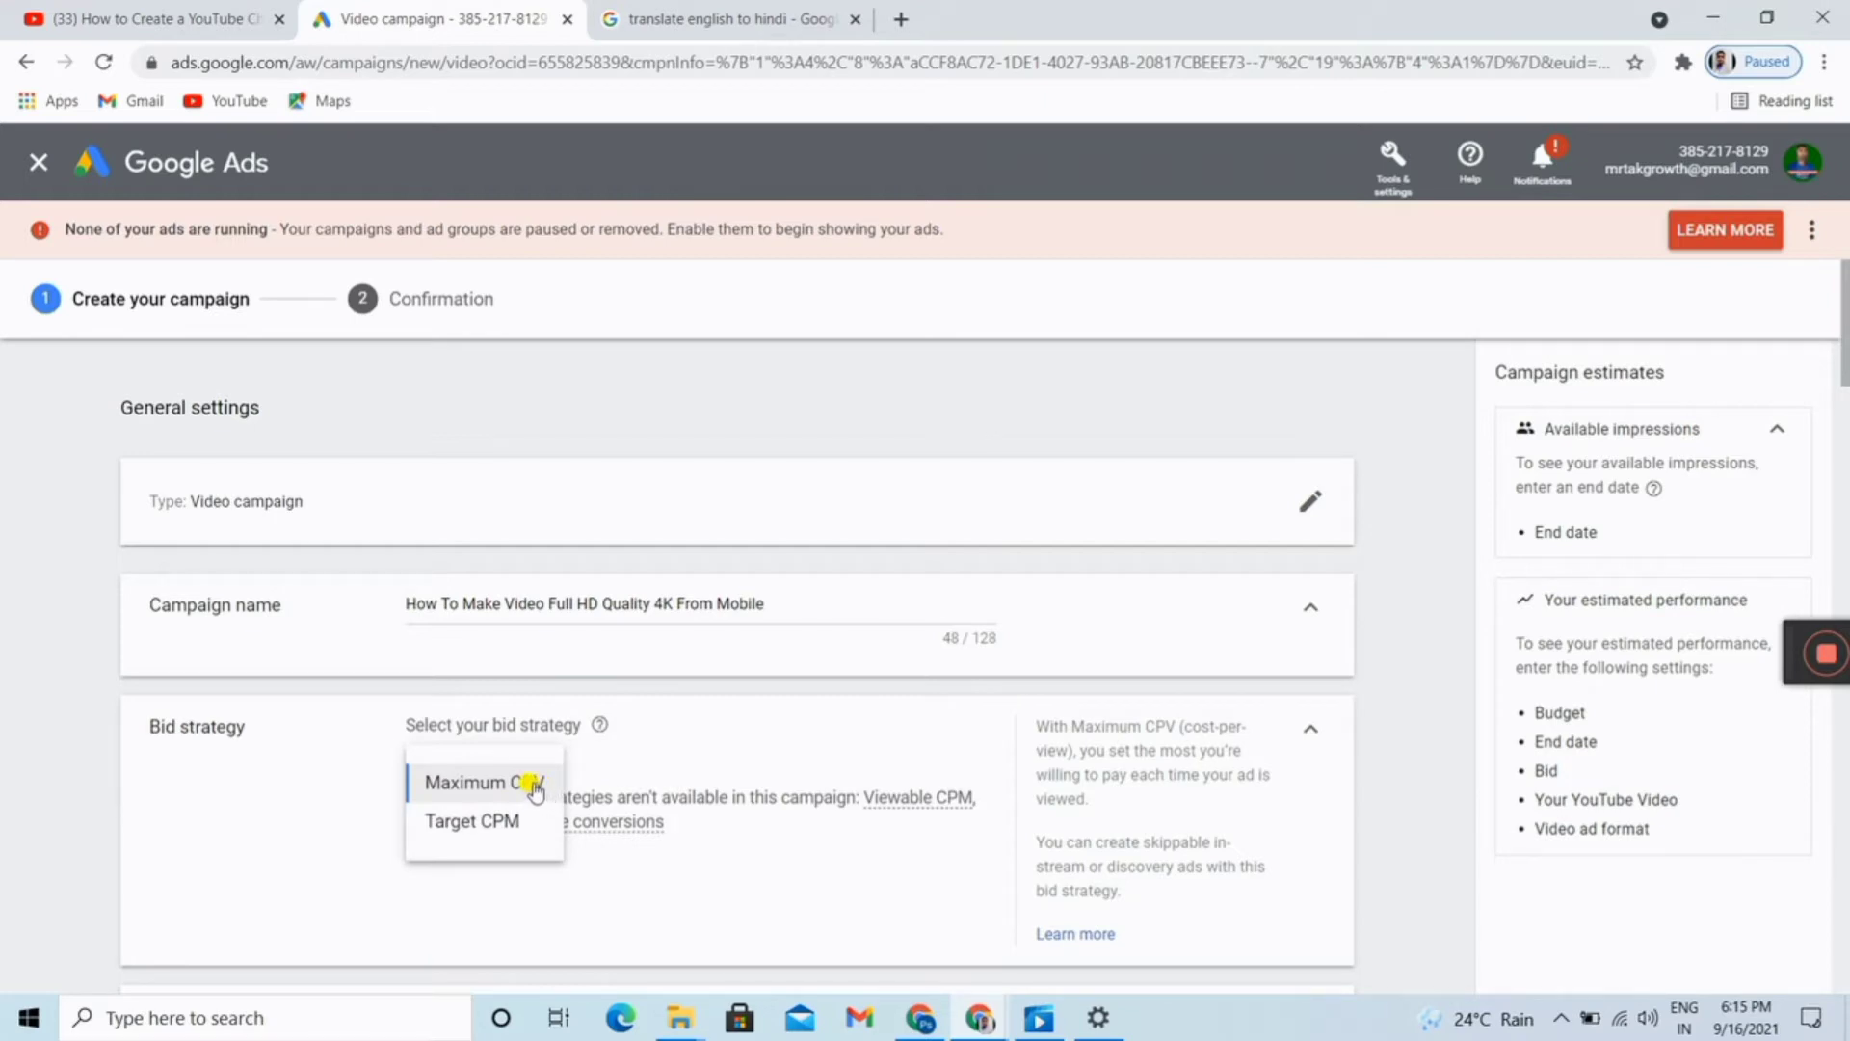
left_click(533, 786)
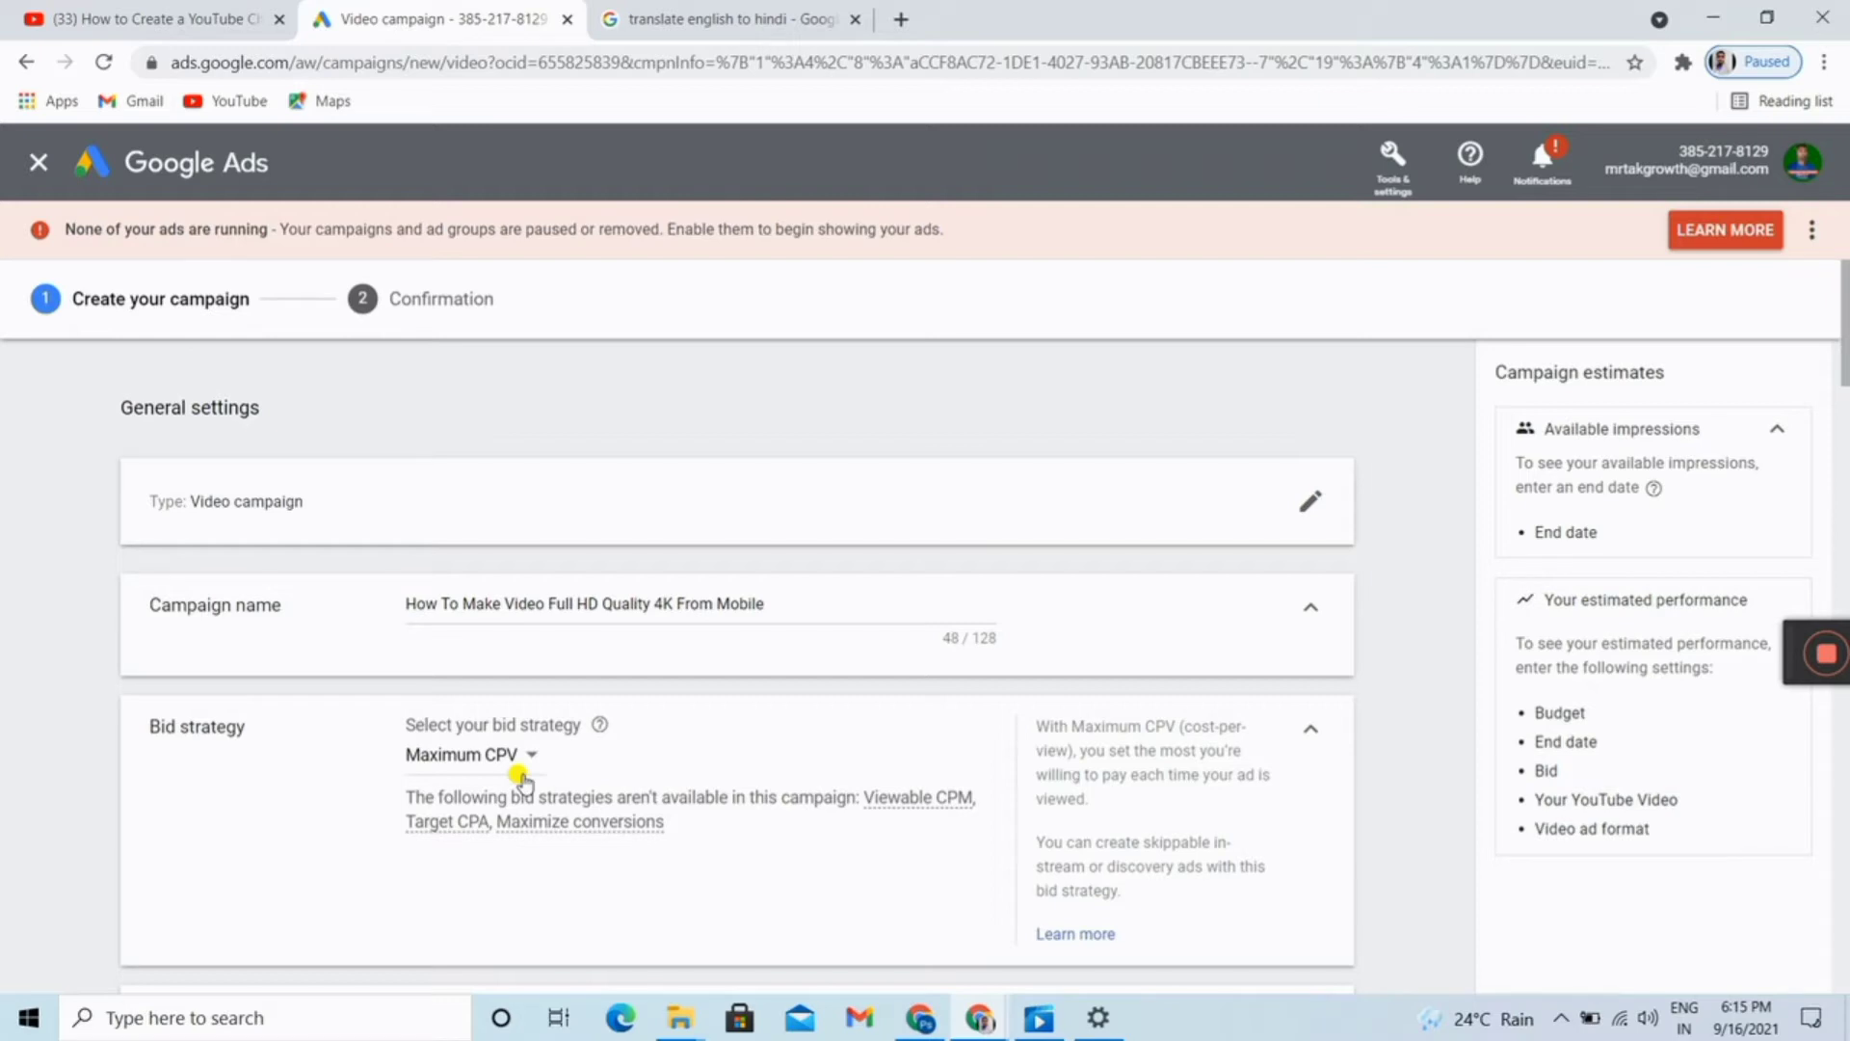
left_click(1311, 730)
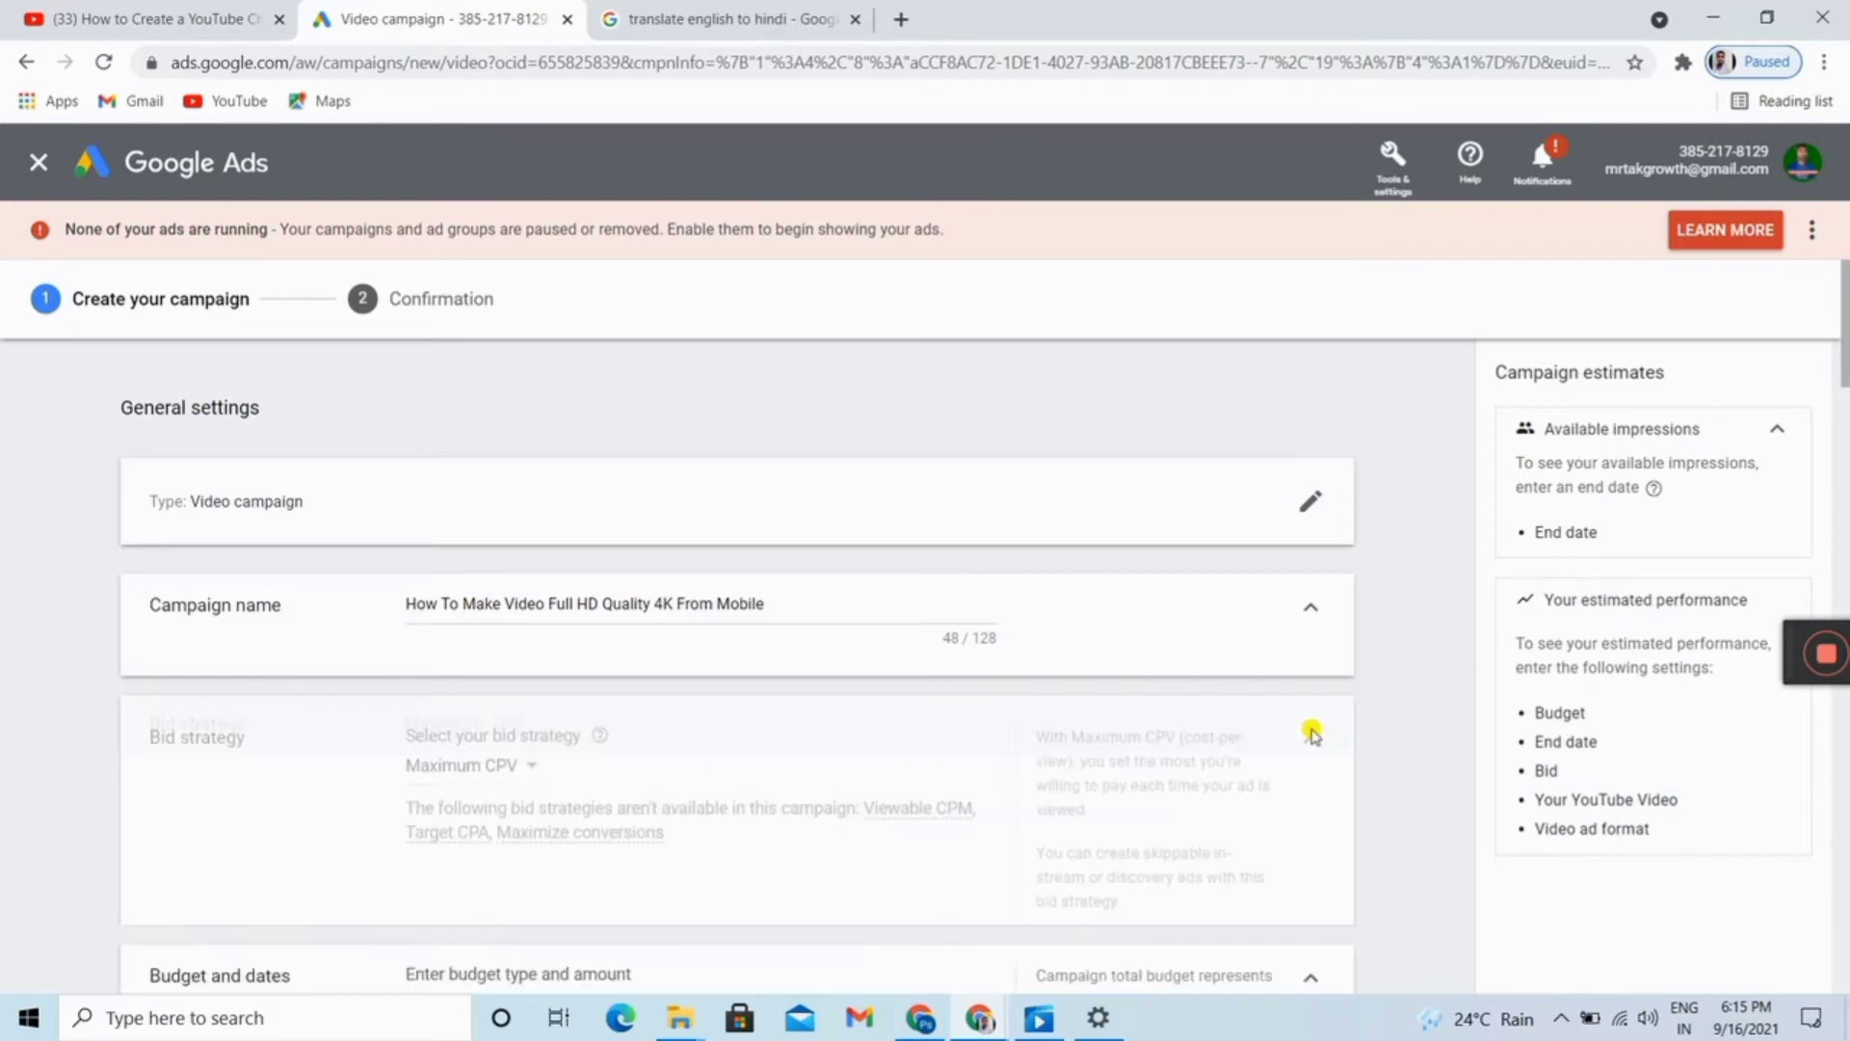
Set the budget amount to ₹1,000.00 with Campaign total as the budget type
scroll(1217, 786, "down", 1)
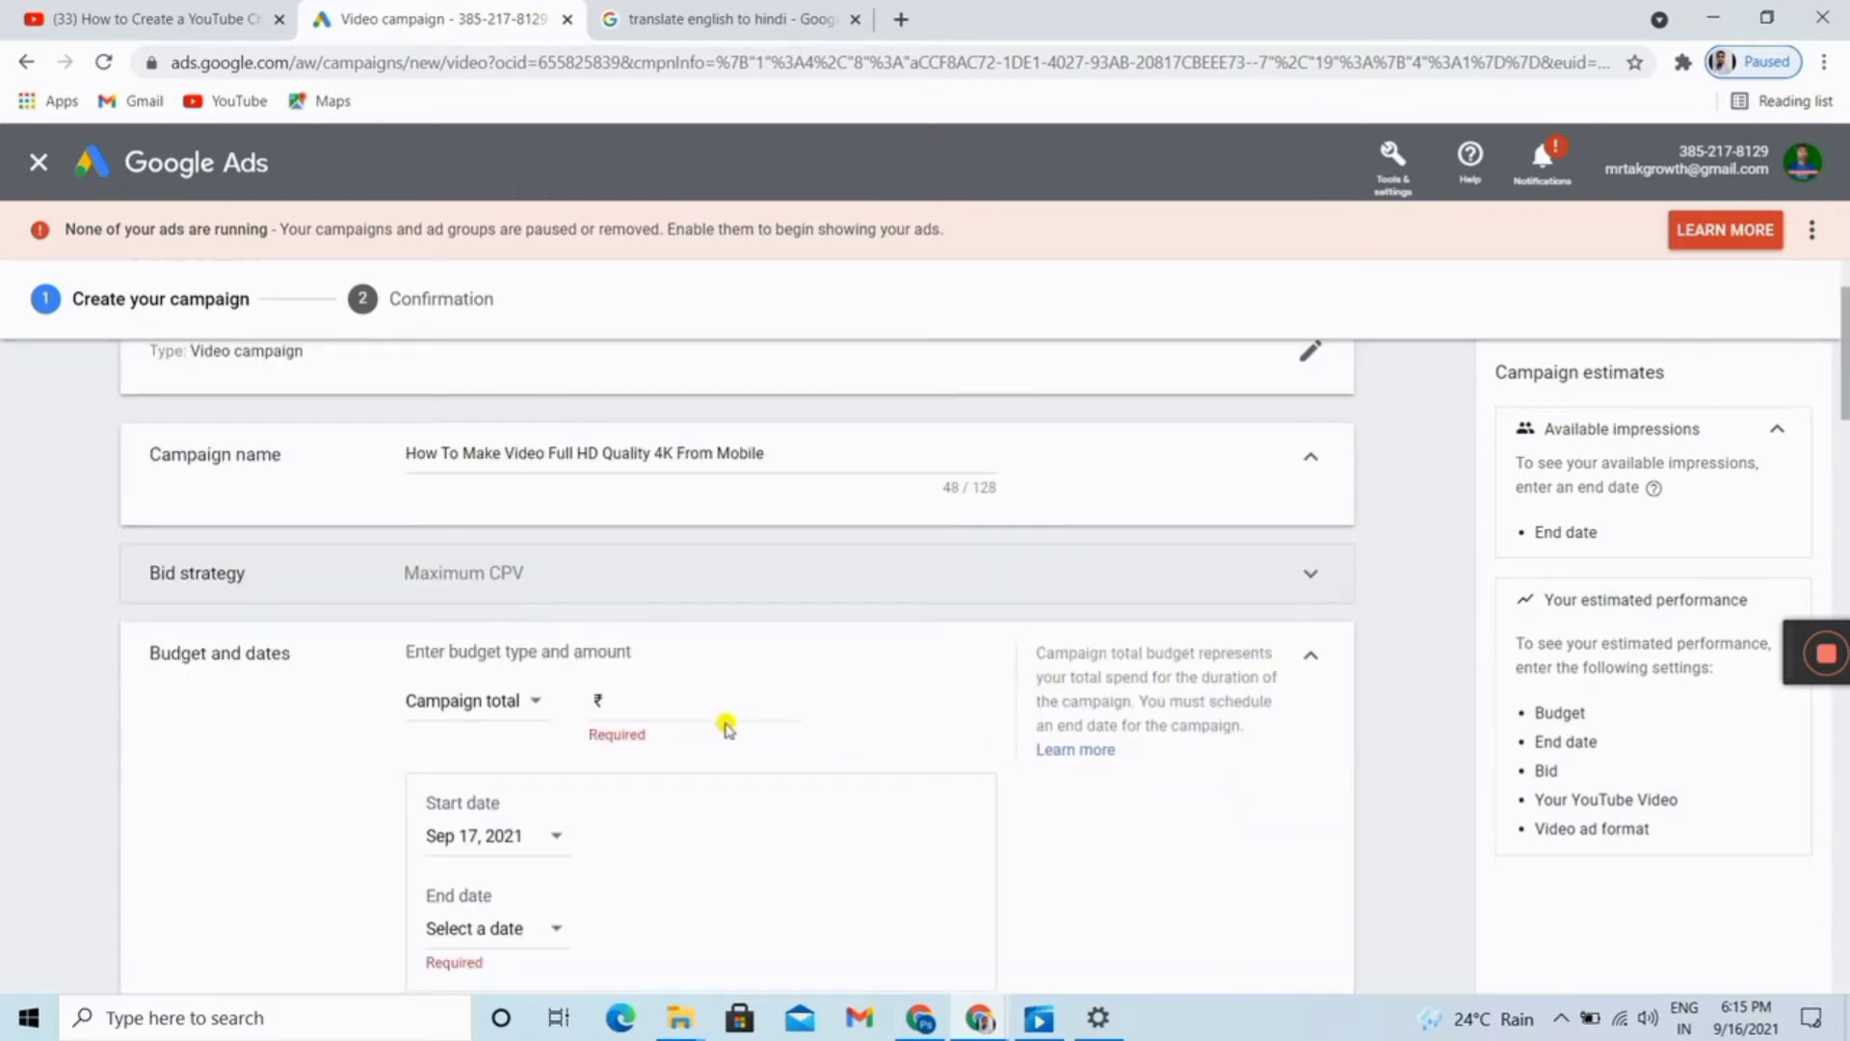
left_click(671, 702)
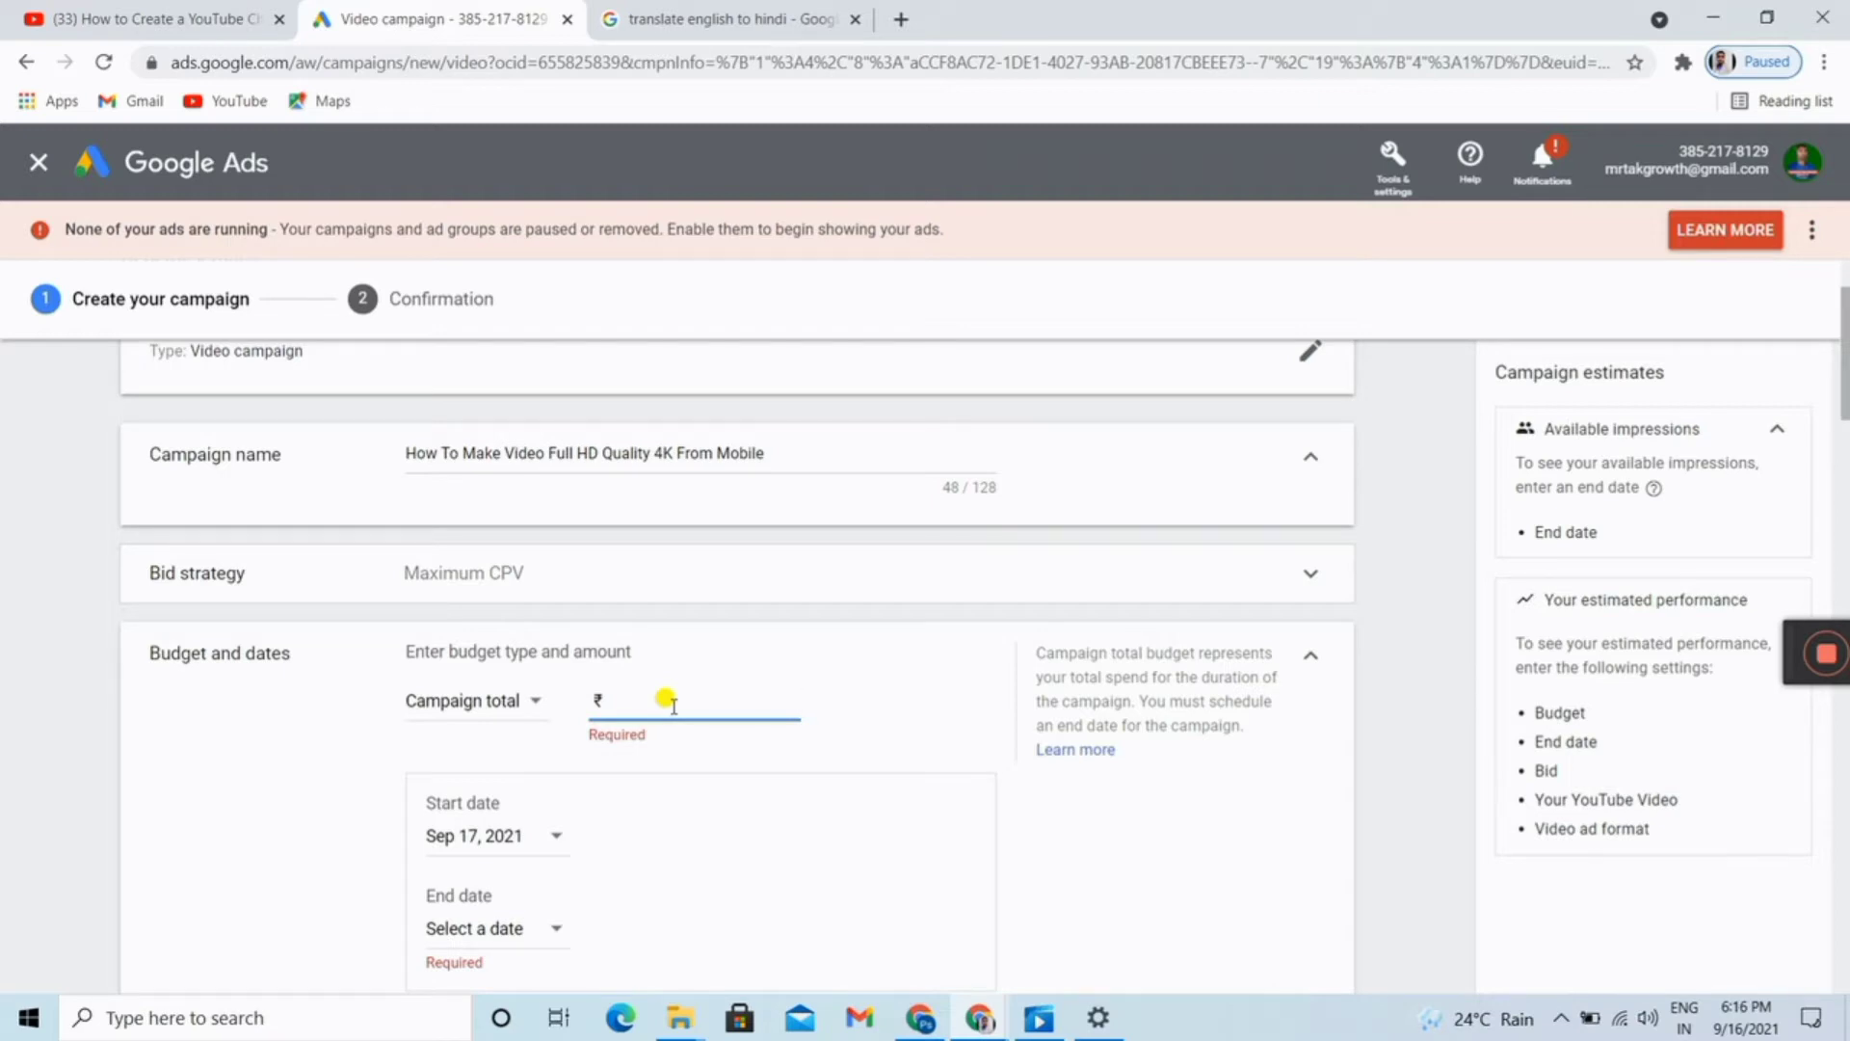
type("100")
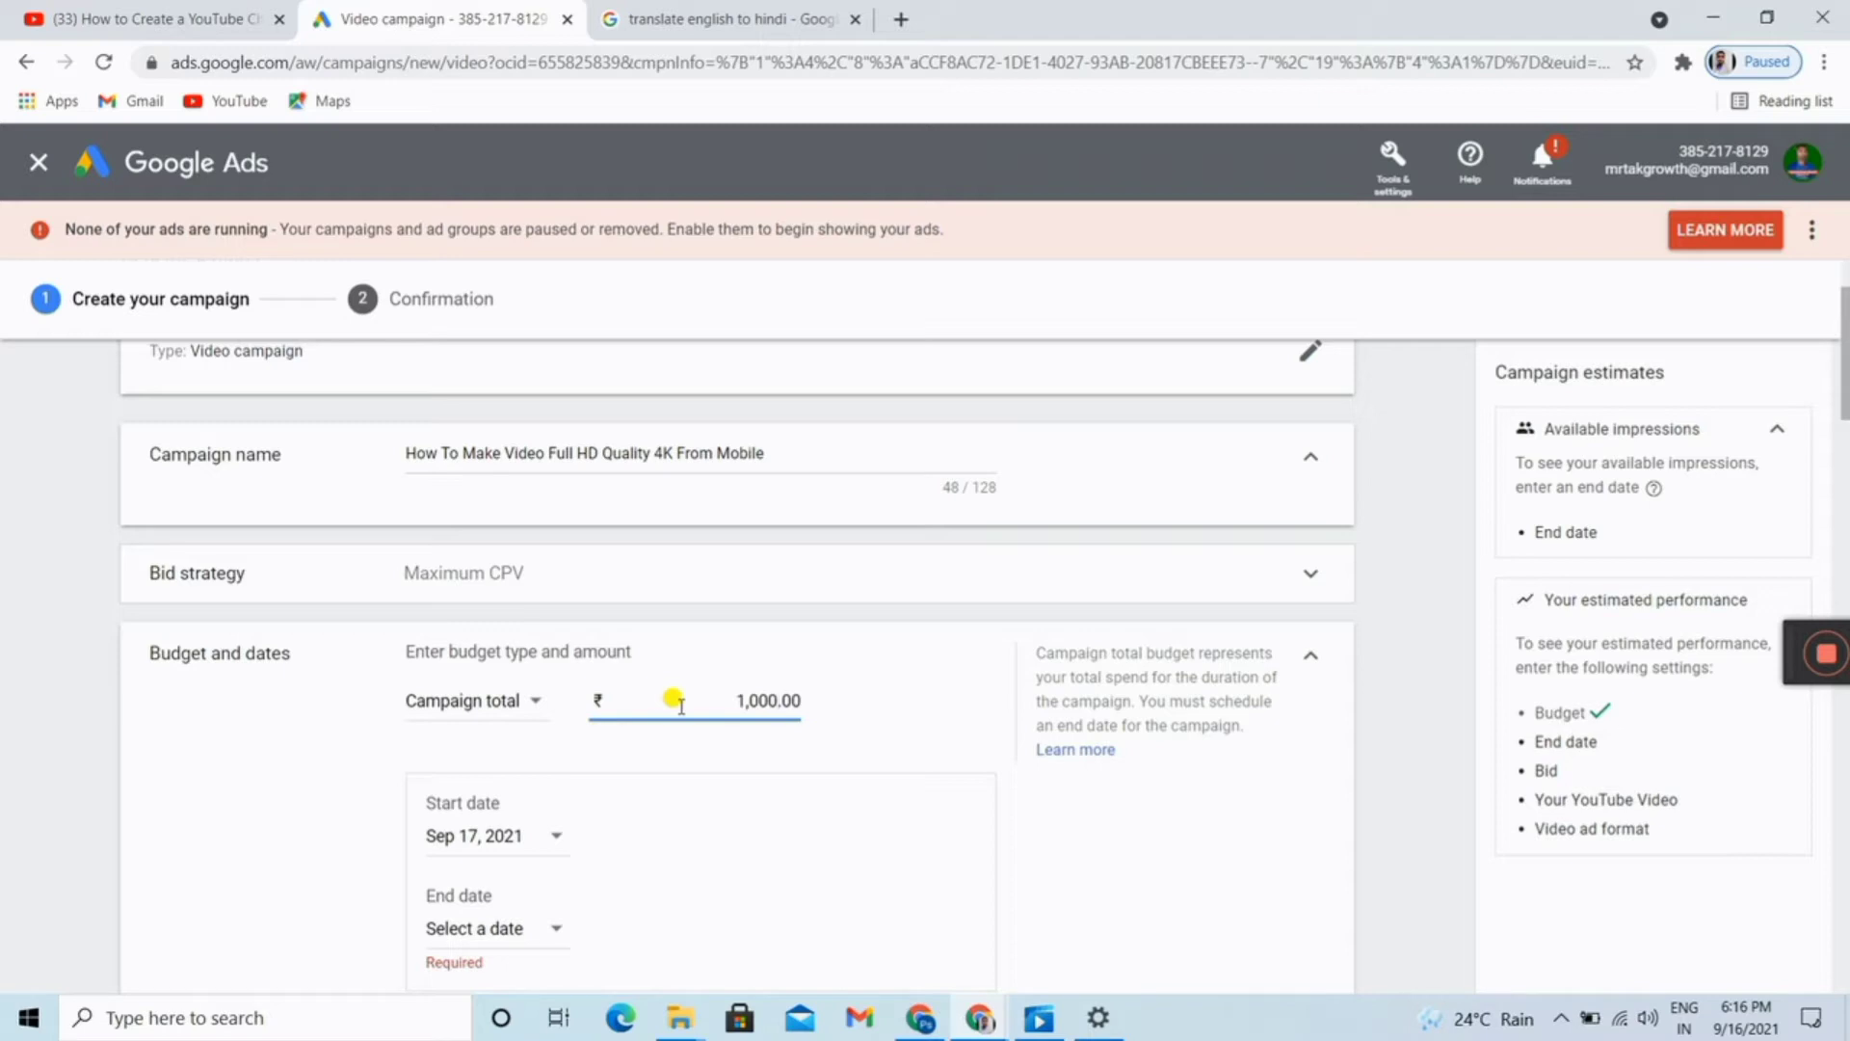
left_click(536, 703)
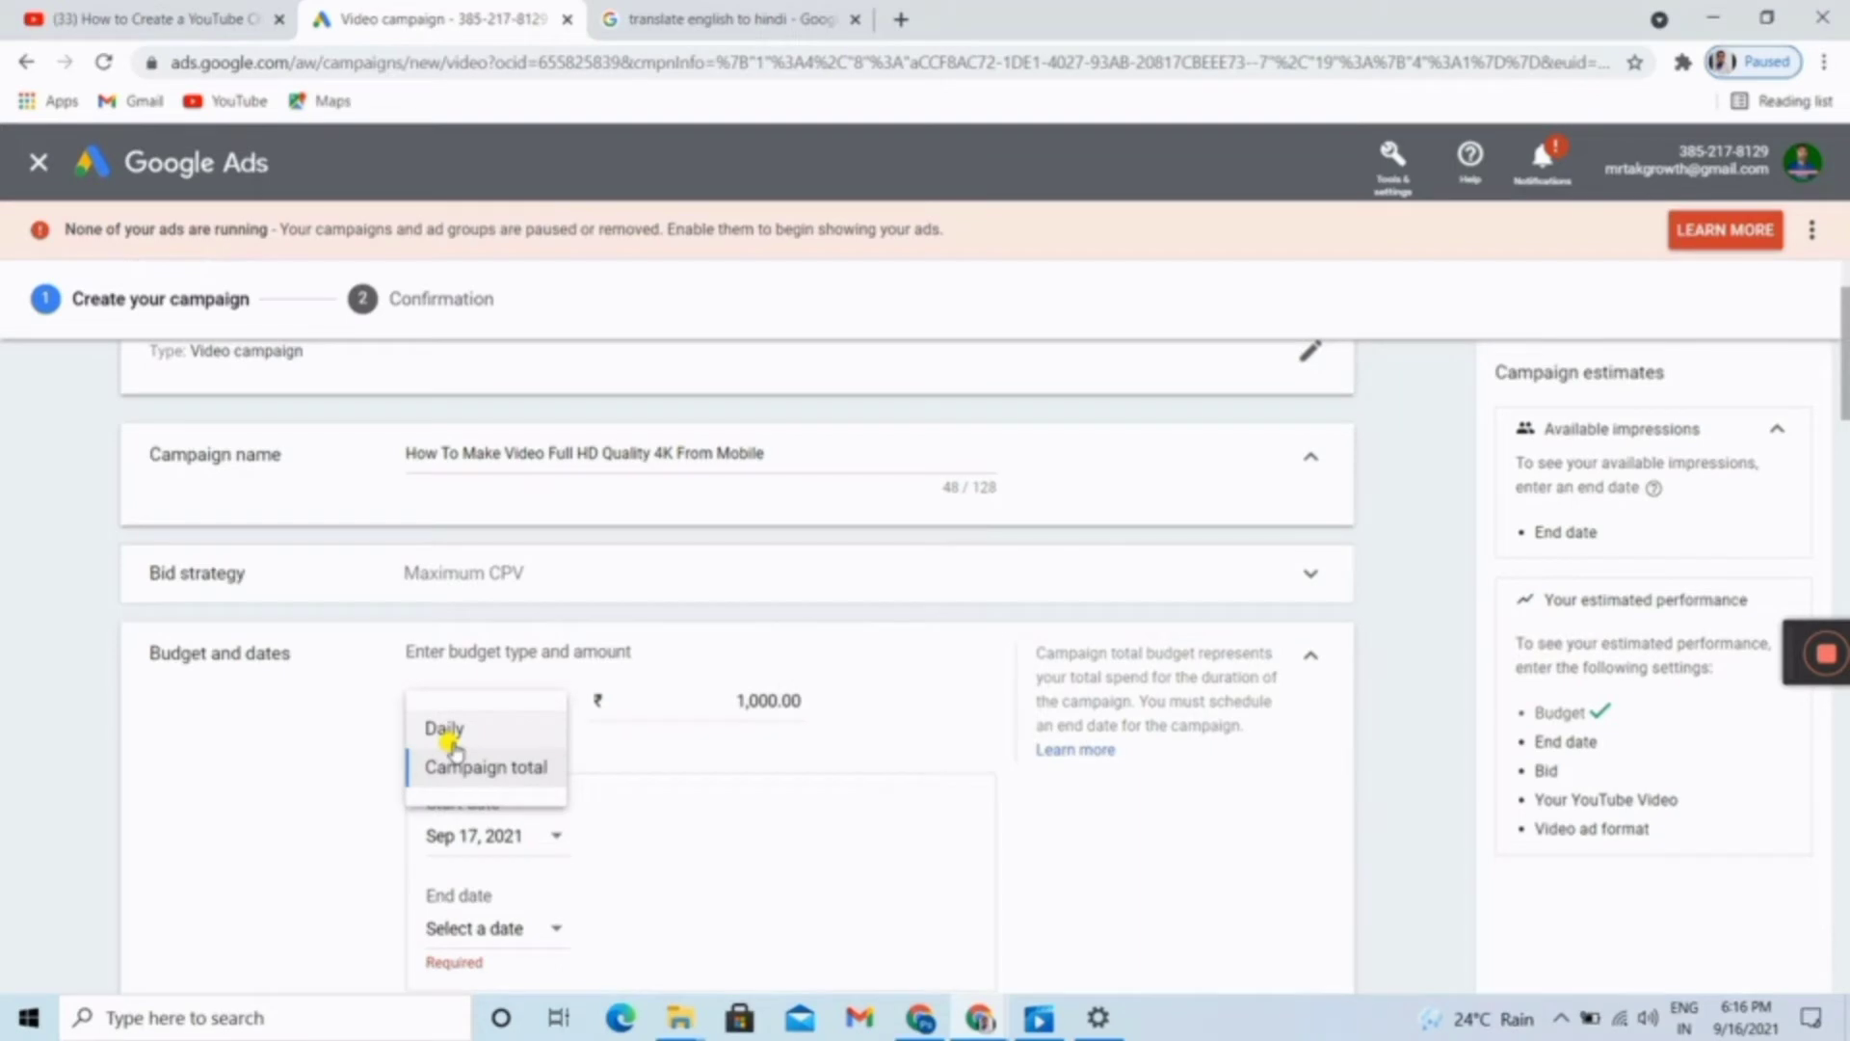
left_click(537, 770)
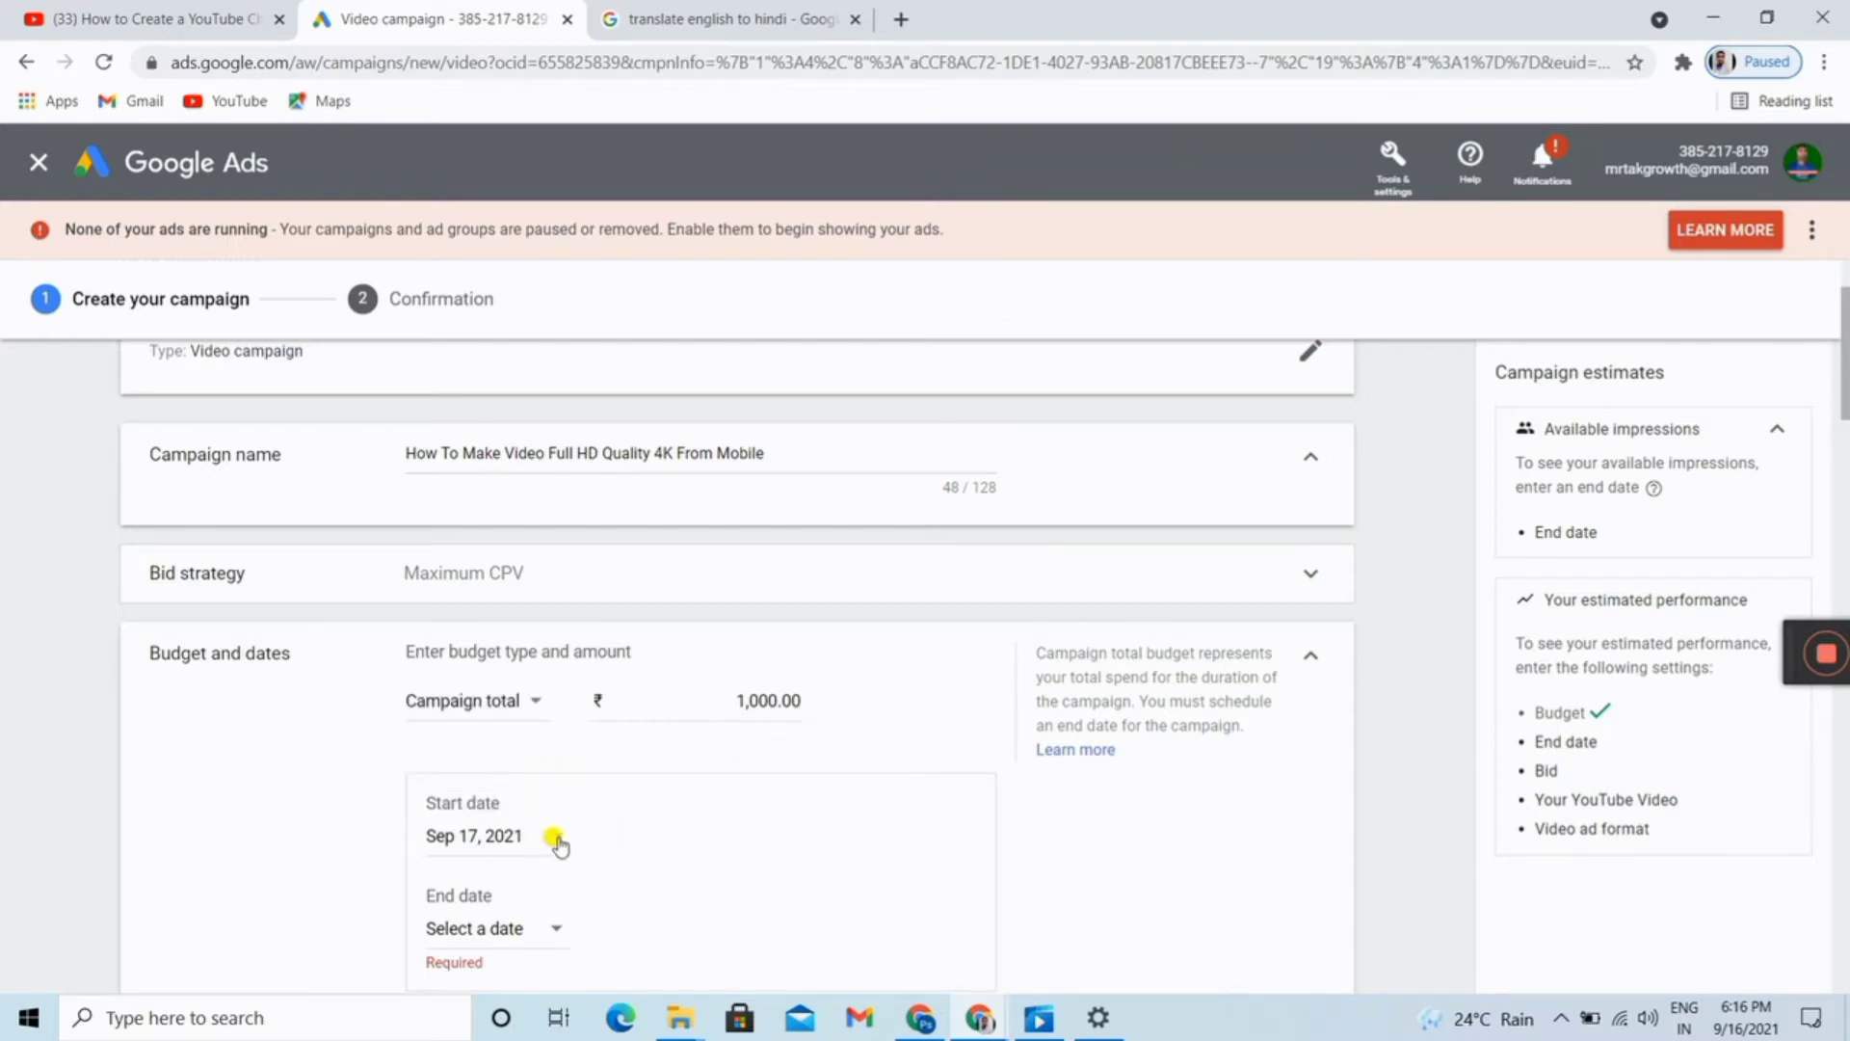
Schedule the campaign to run from Sep 17, 2021 to Sep 30, 2021 and collapse the budget and dates section
scroll(673, 808, "down", 2)
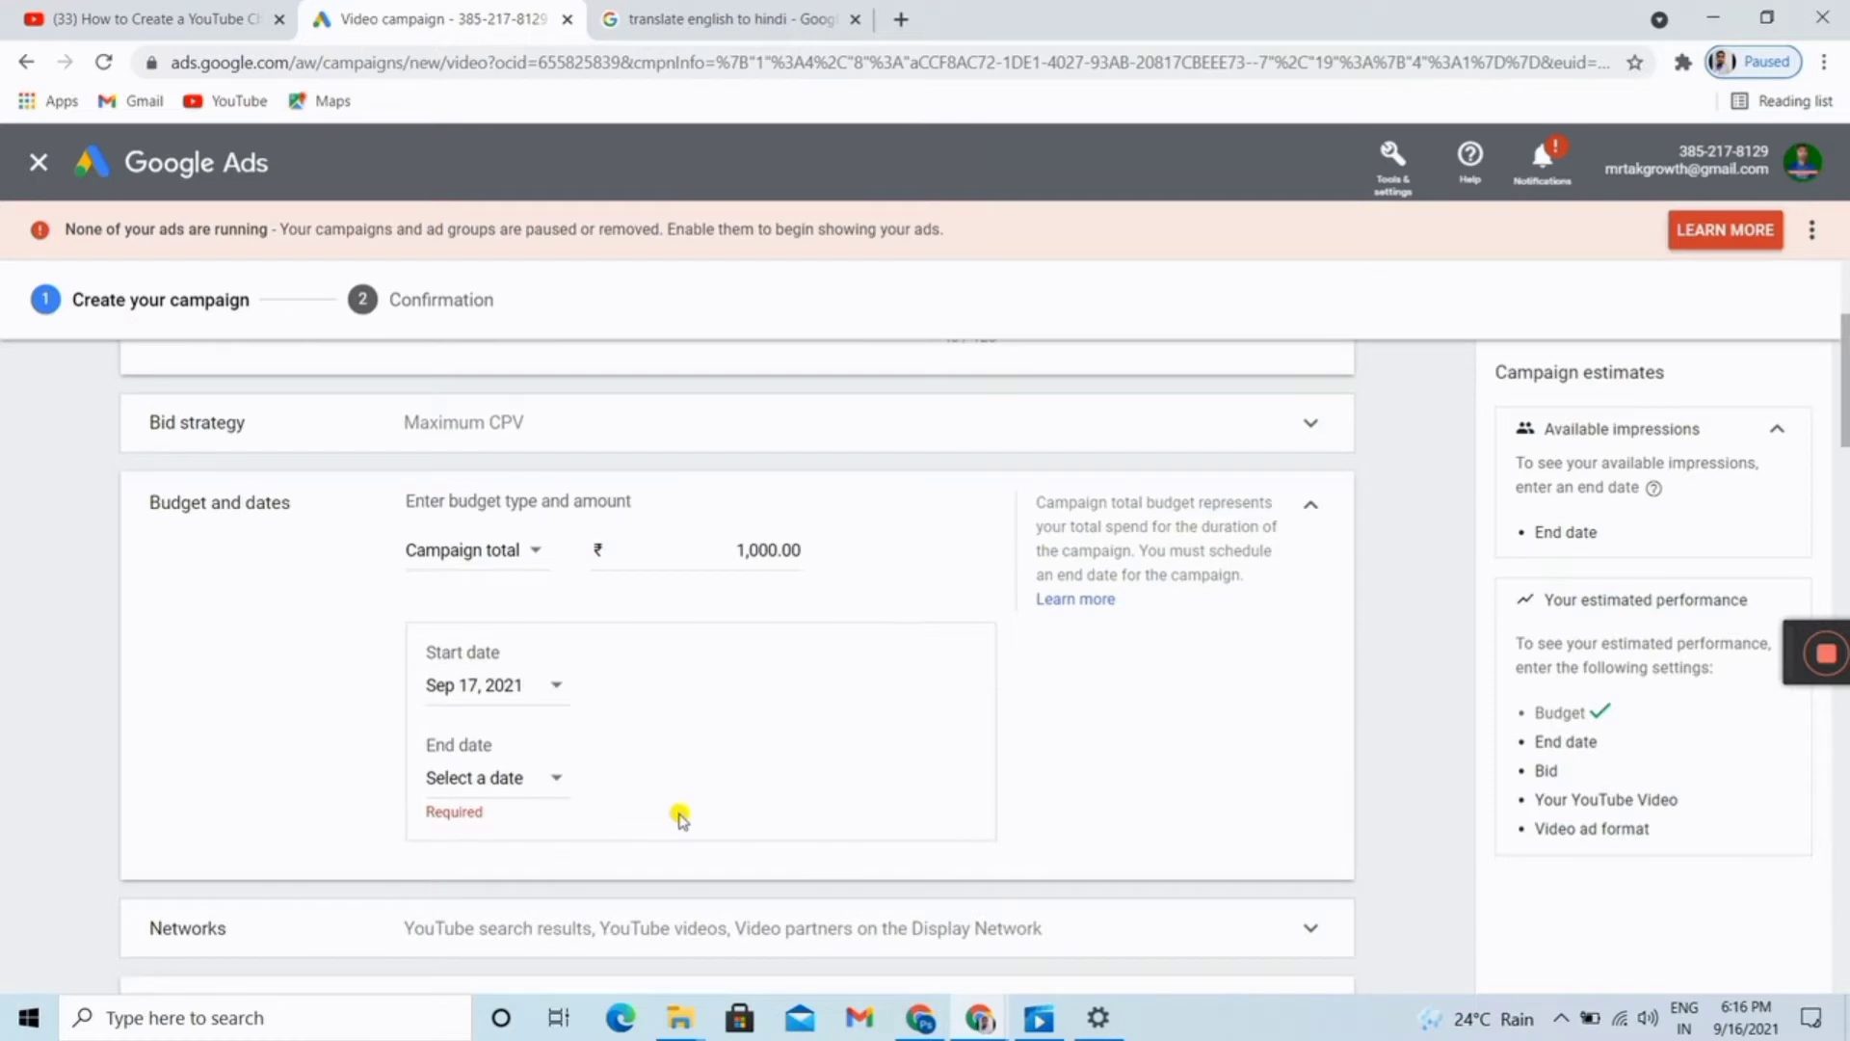
left_click(557, 688)
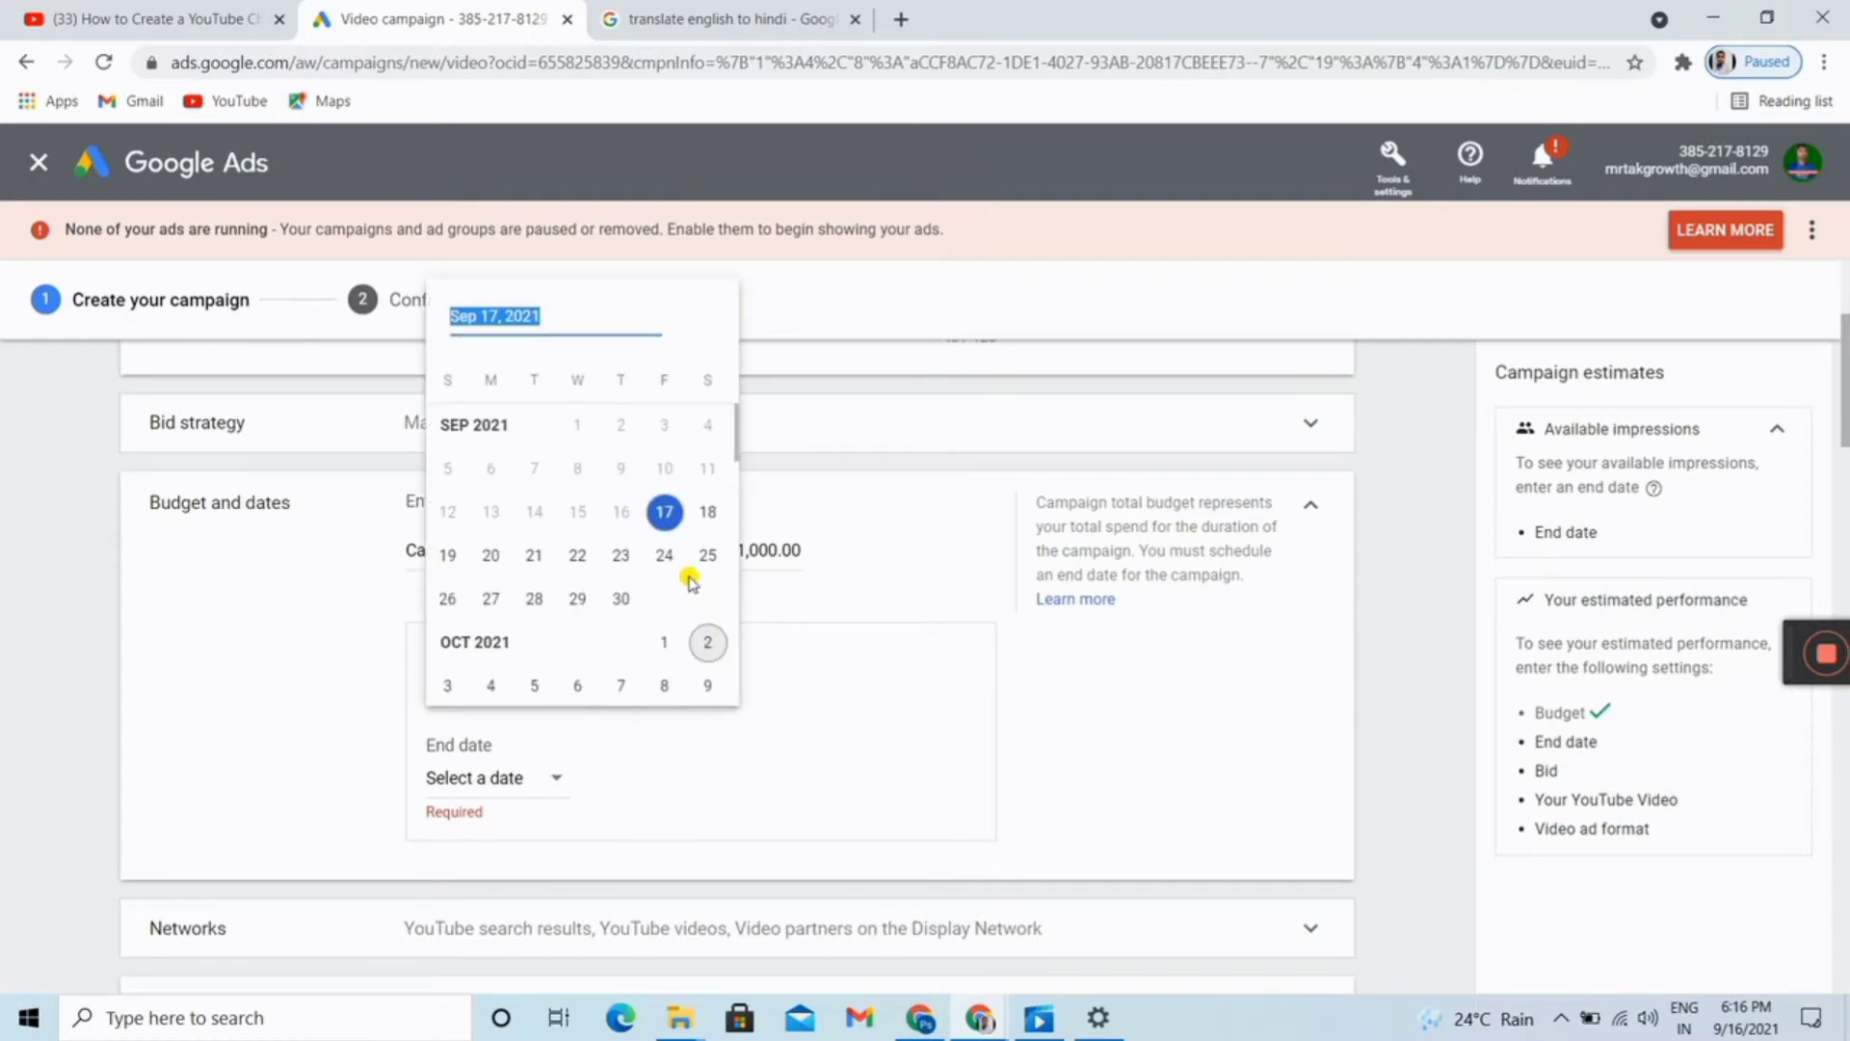
left_click(667, 513)
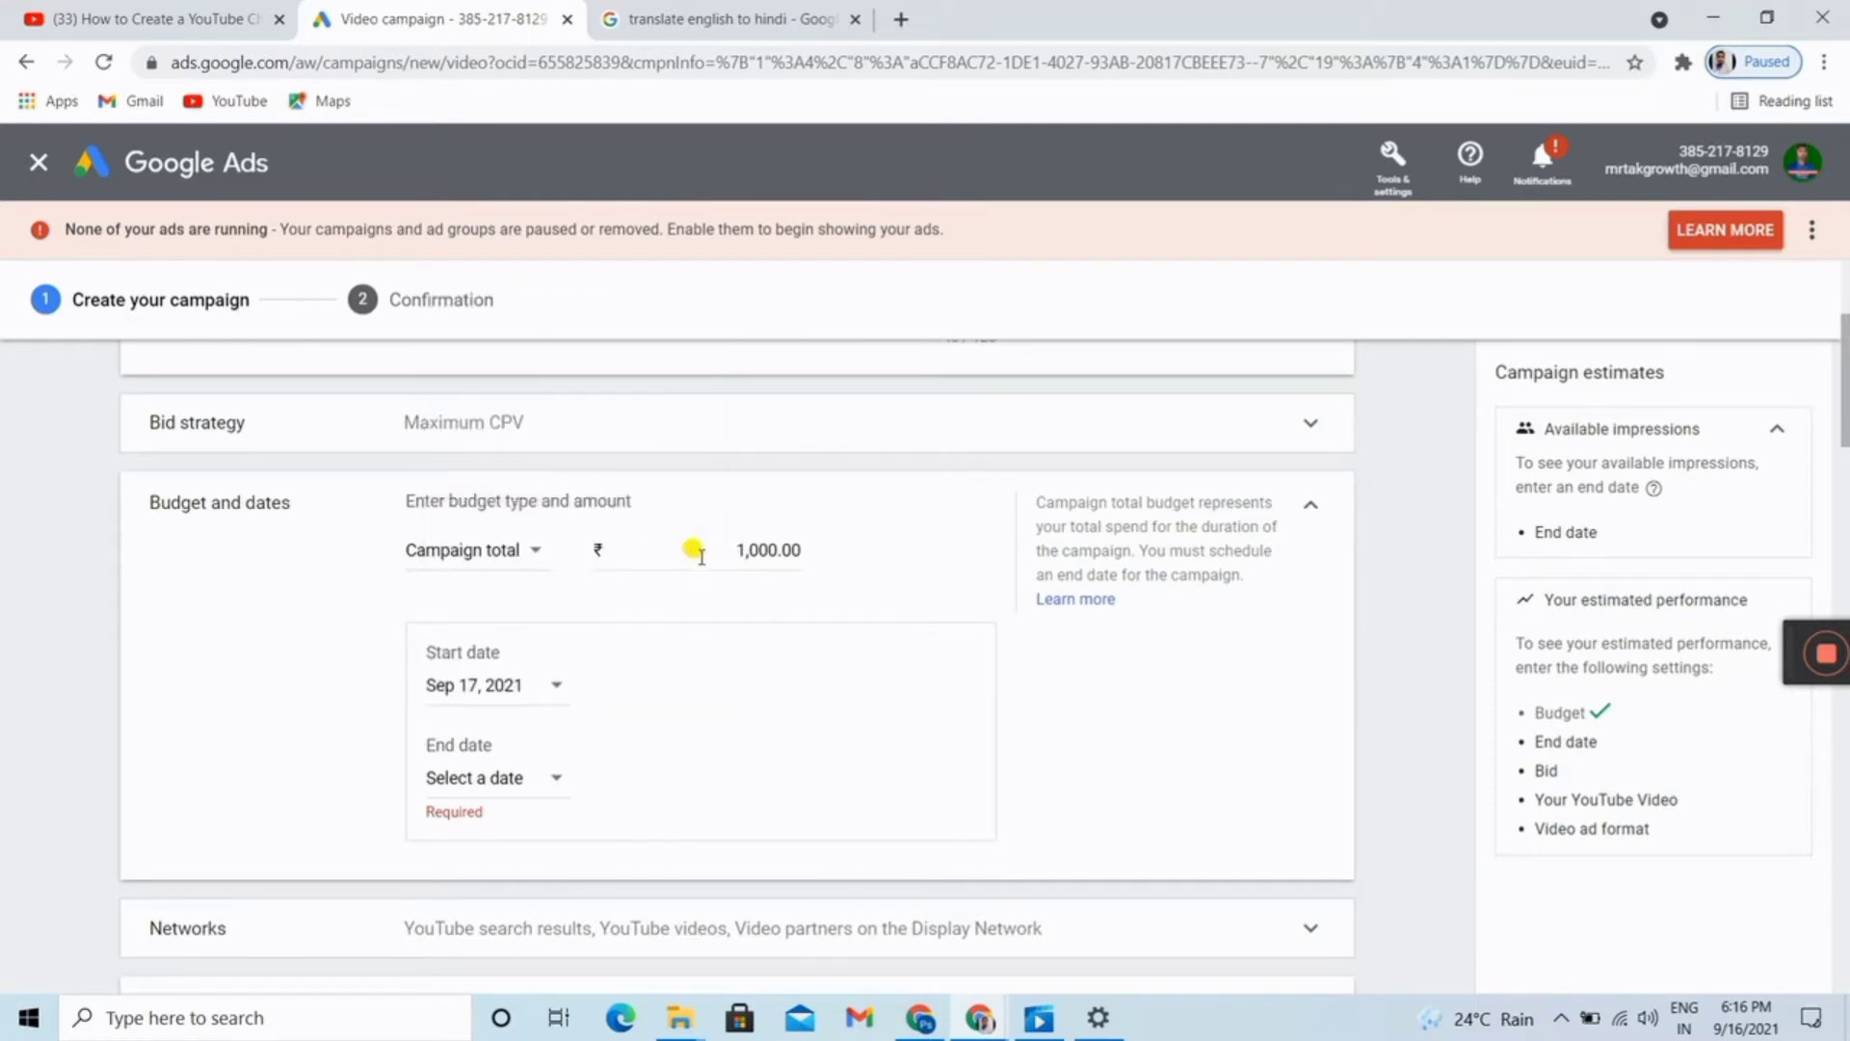
left_click(557, 783)
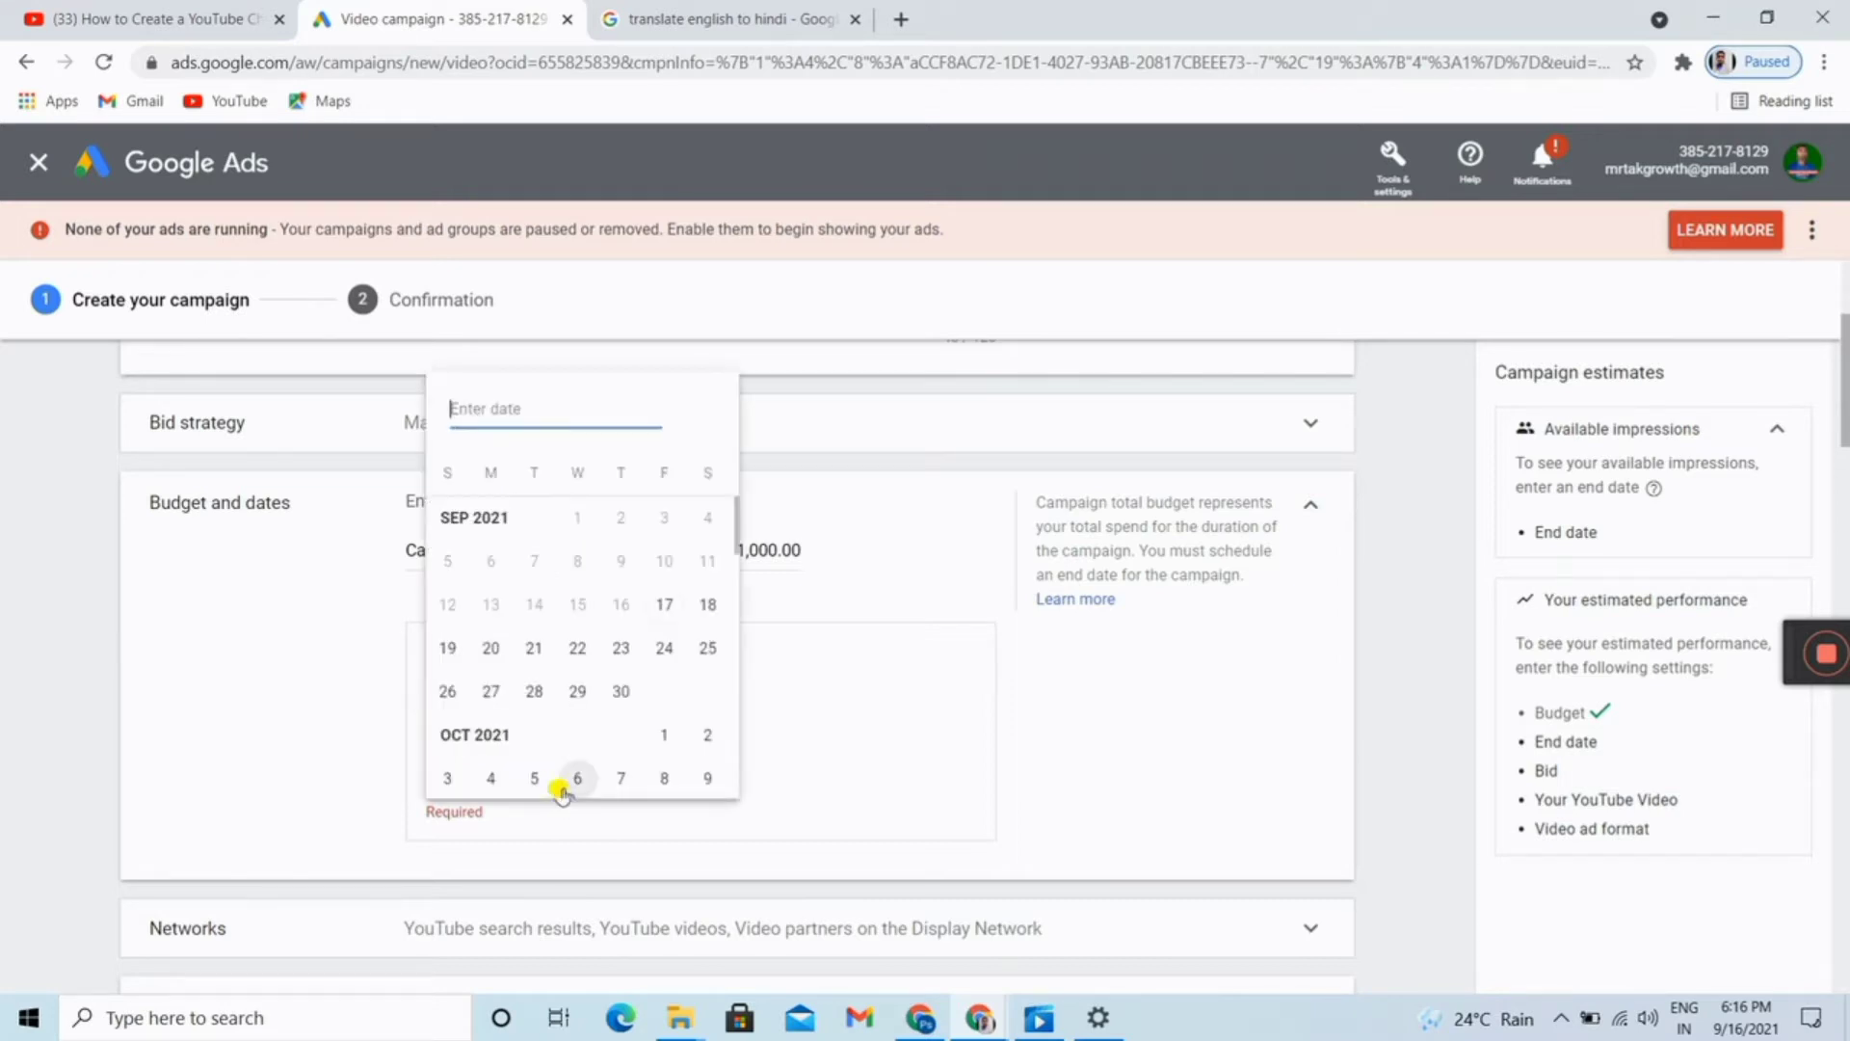
left_click(621, 691)
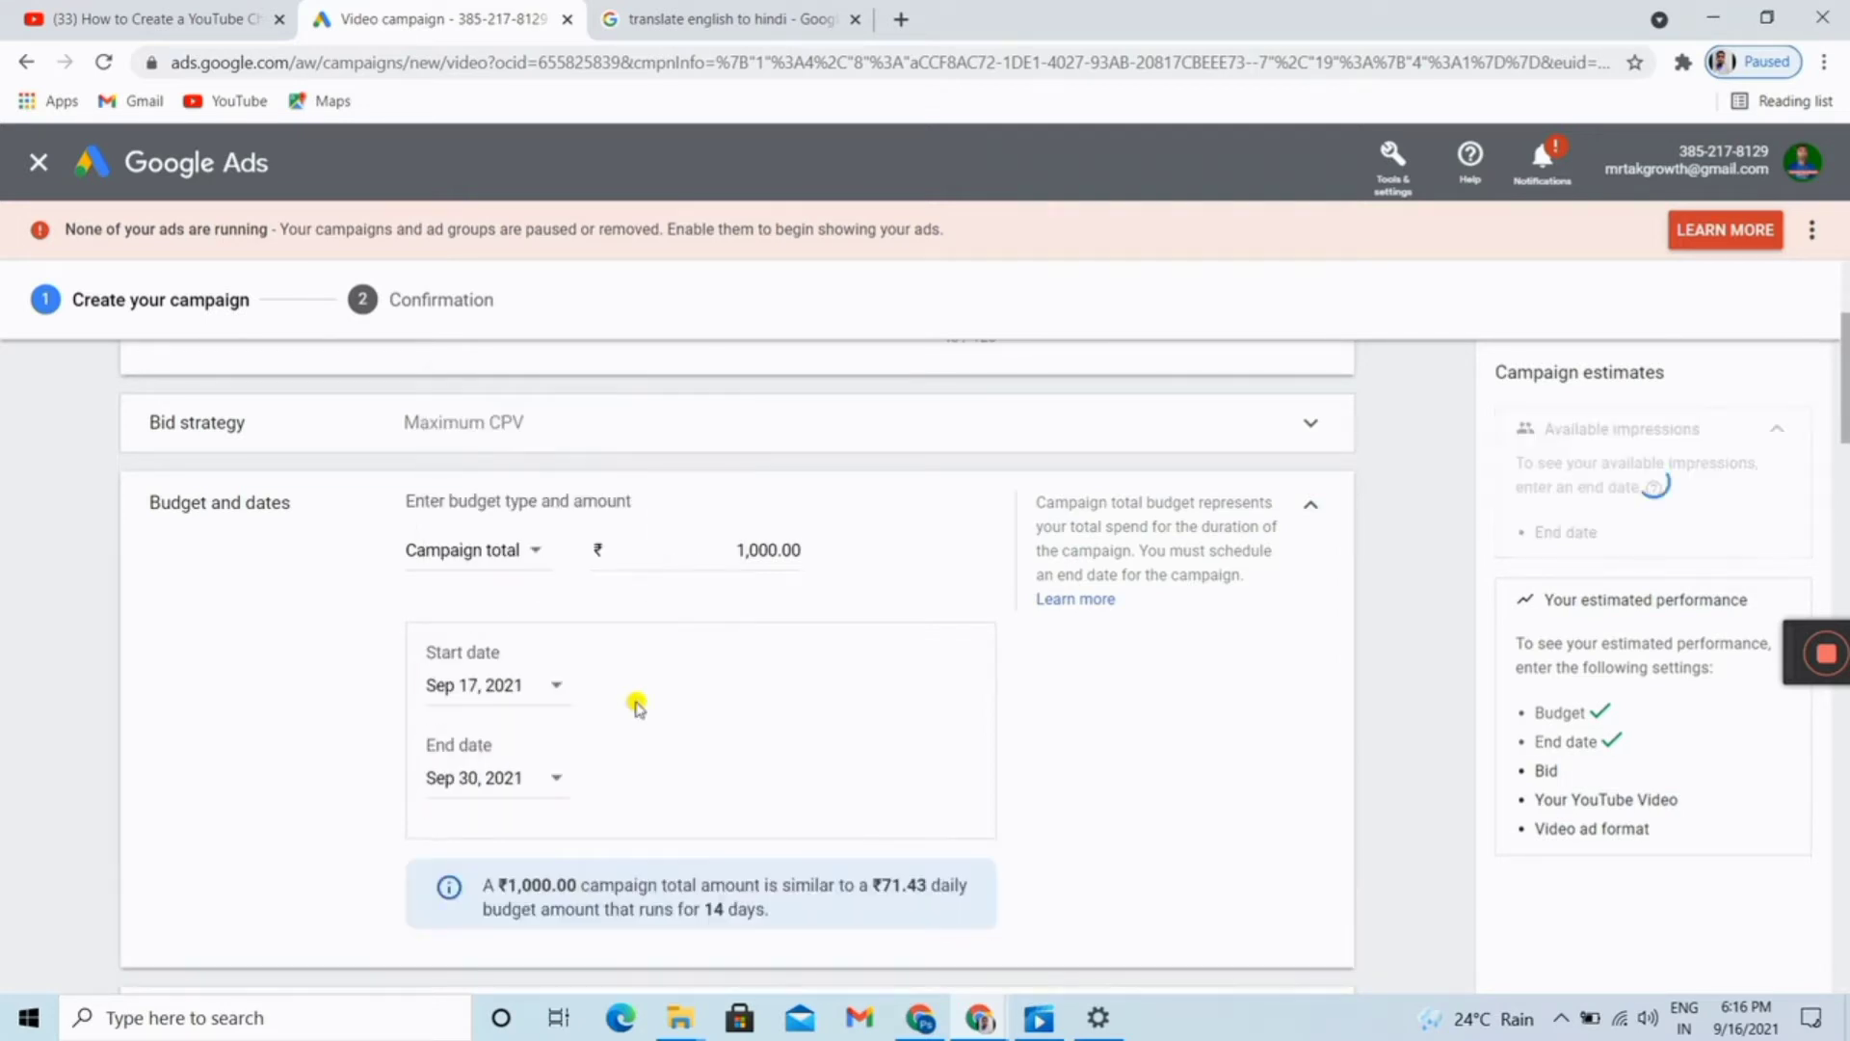
scroll(925, 728, "down", 2)
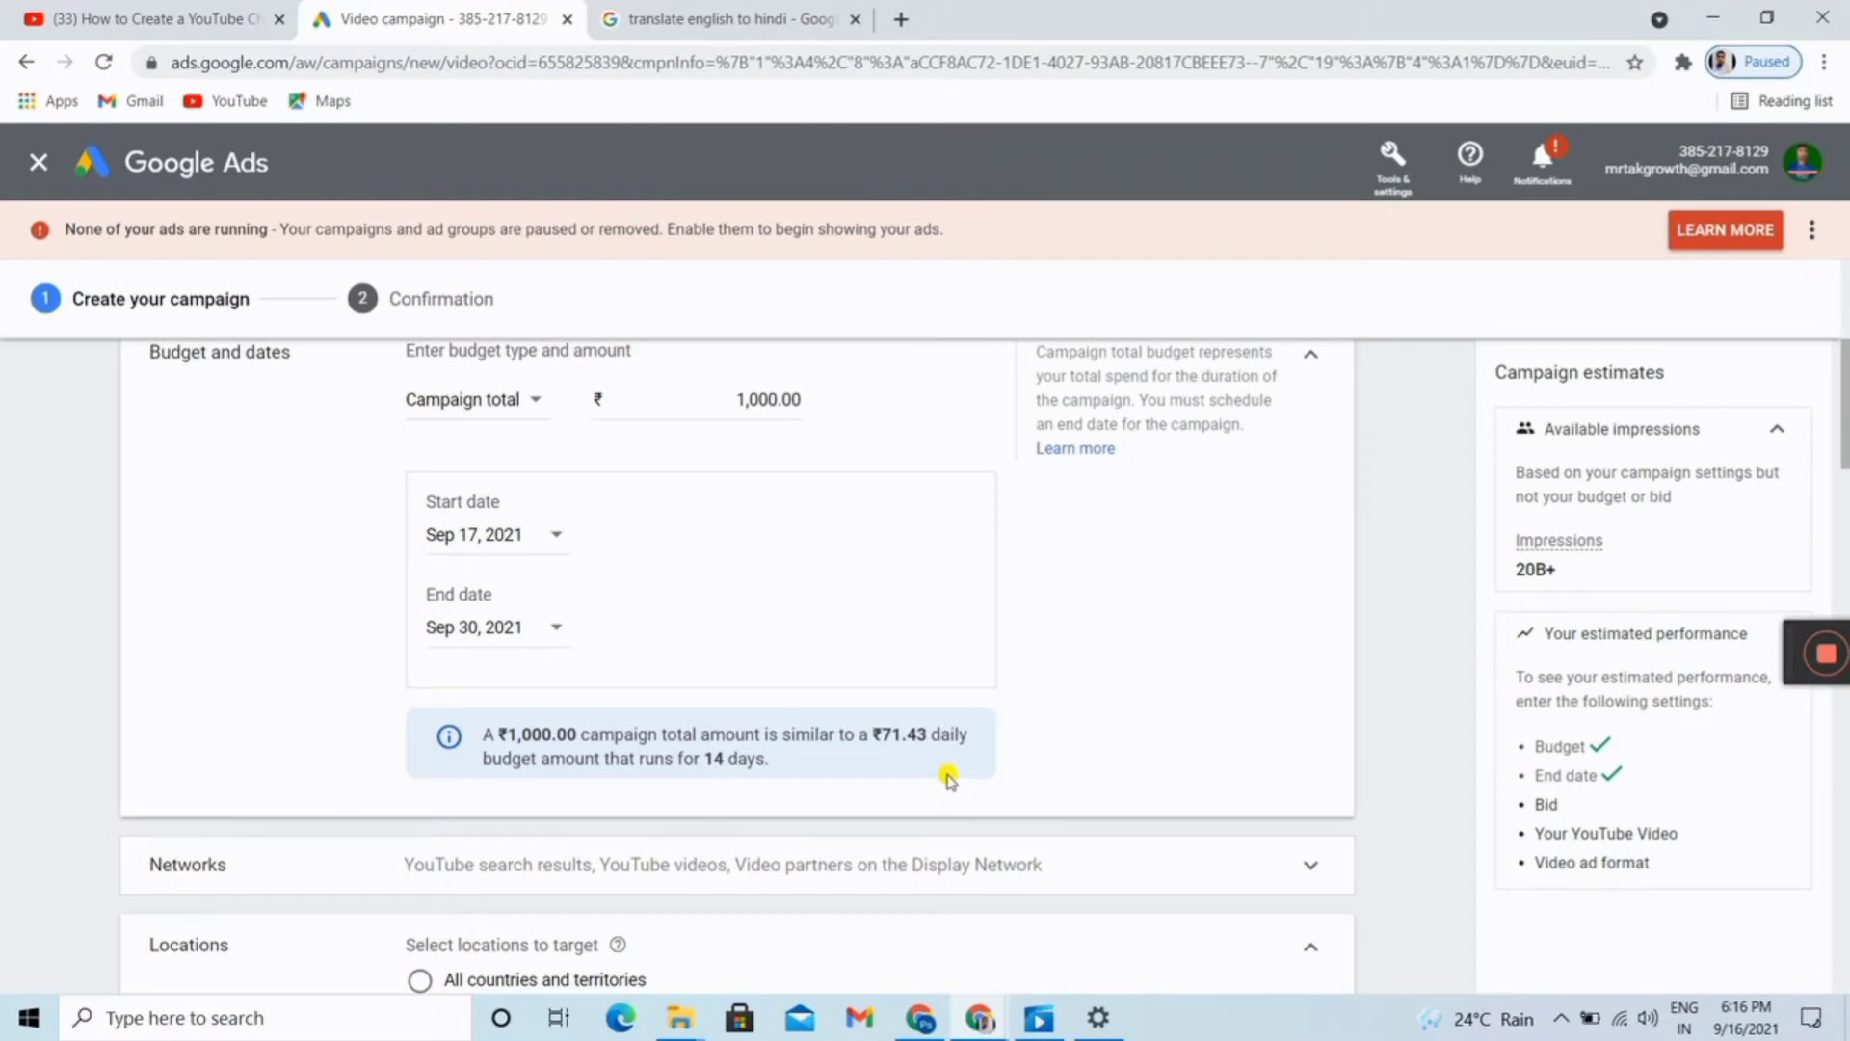
scroll(1118, 687, "up", 2)
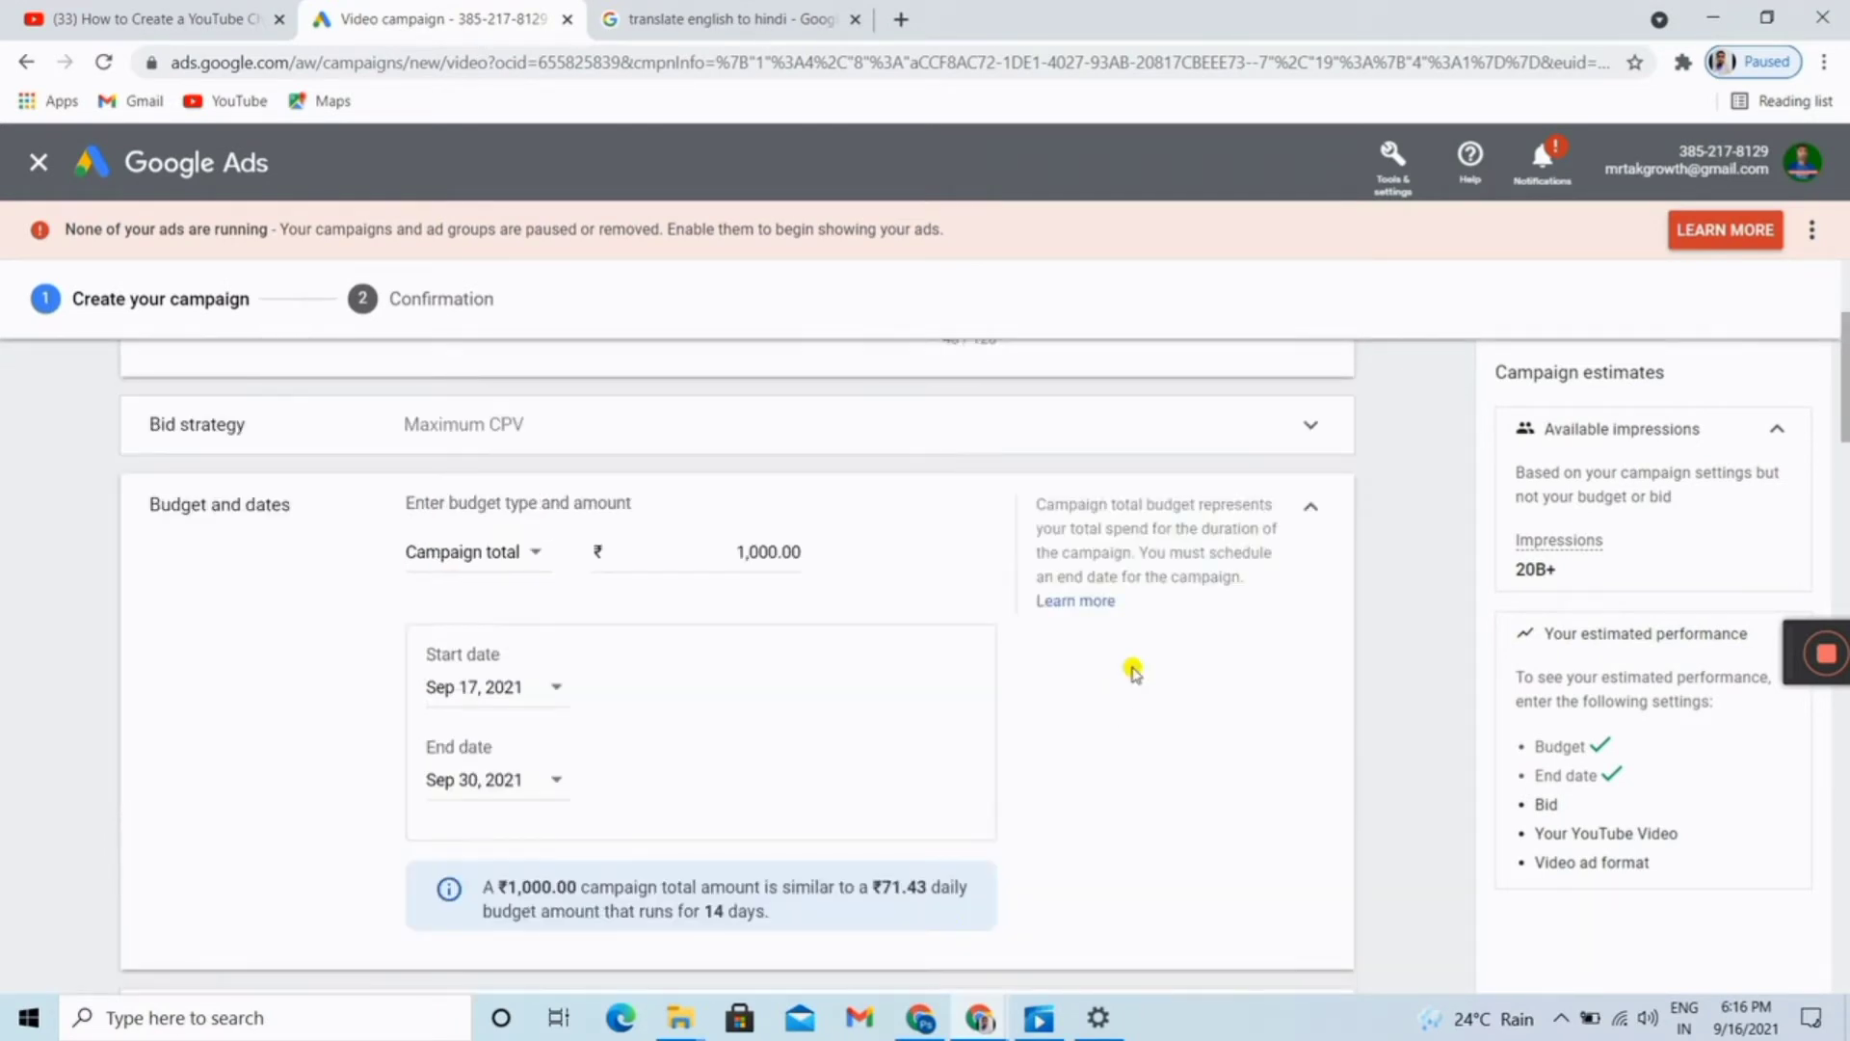
left_click(1305, 511)
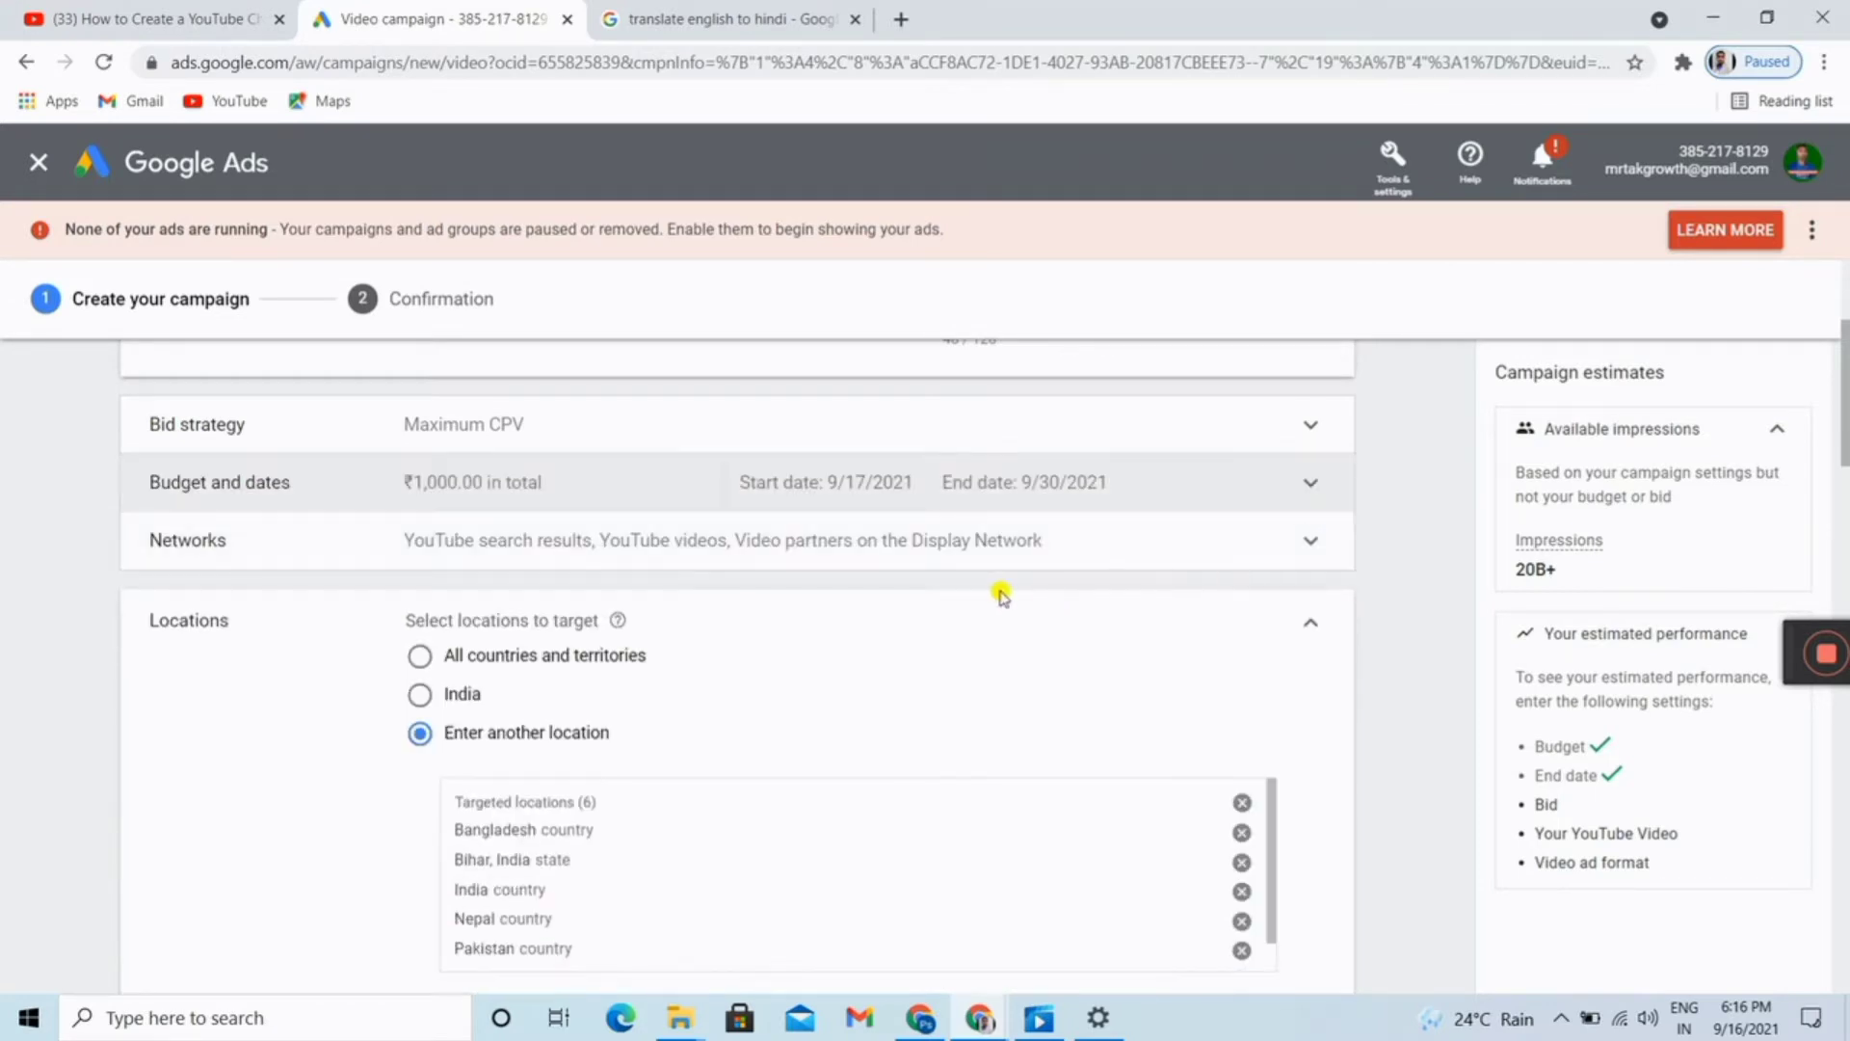
Exclude Video partners on the Display Network from the campaign's networks and collapse that section
left_click(1309, 551)
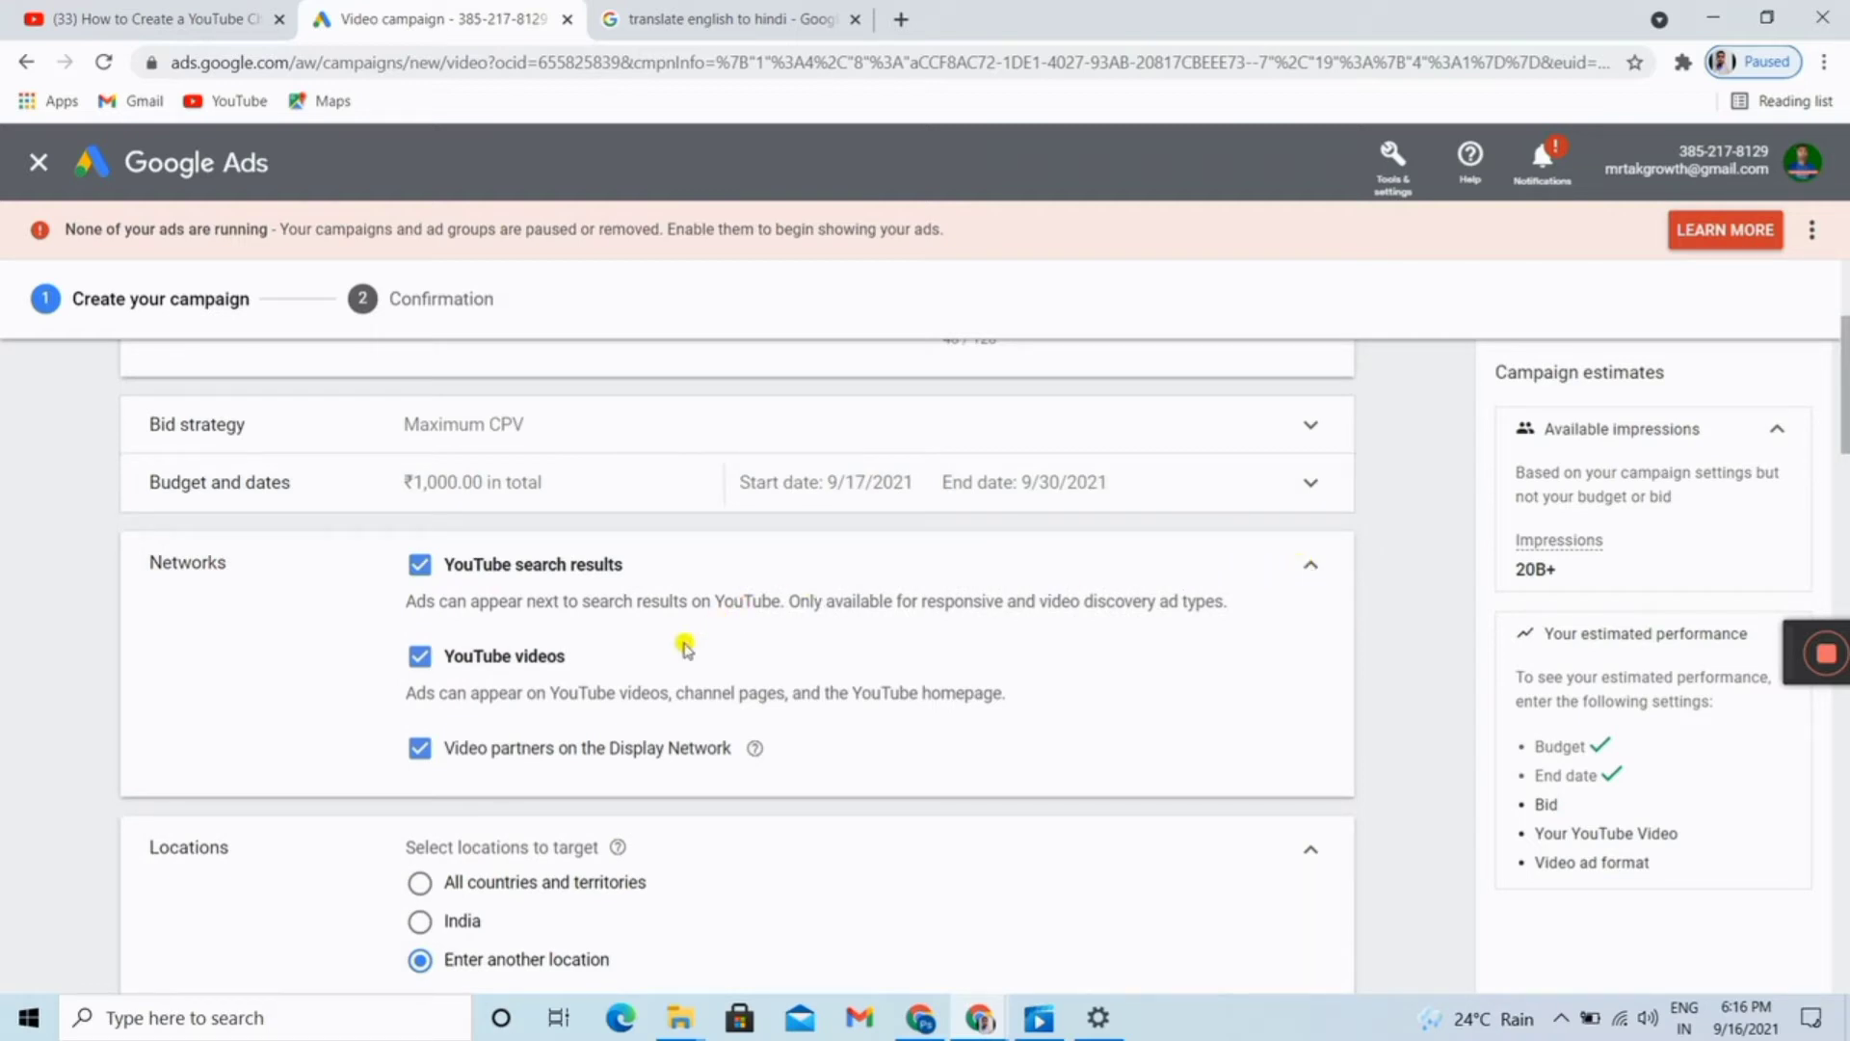
left_click(420, 752)
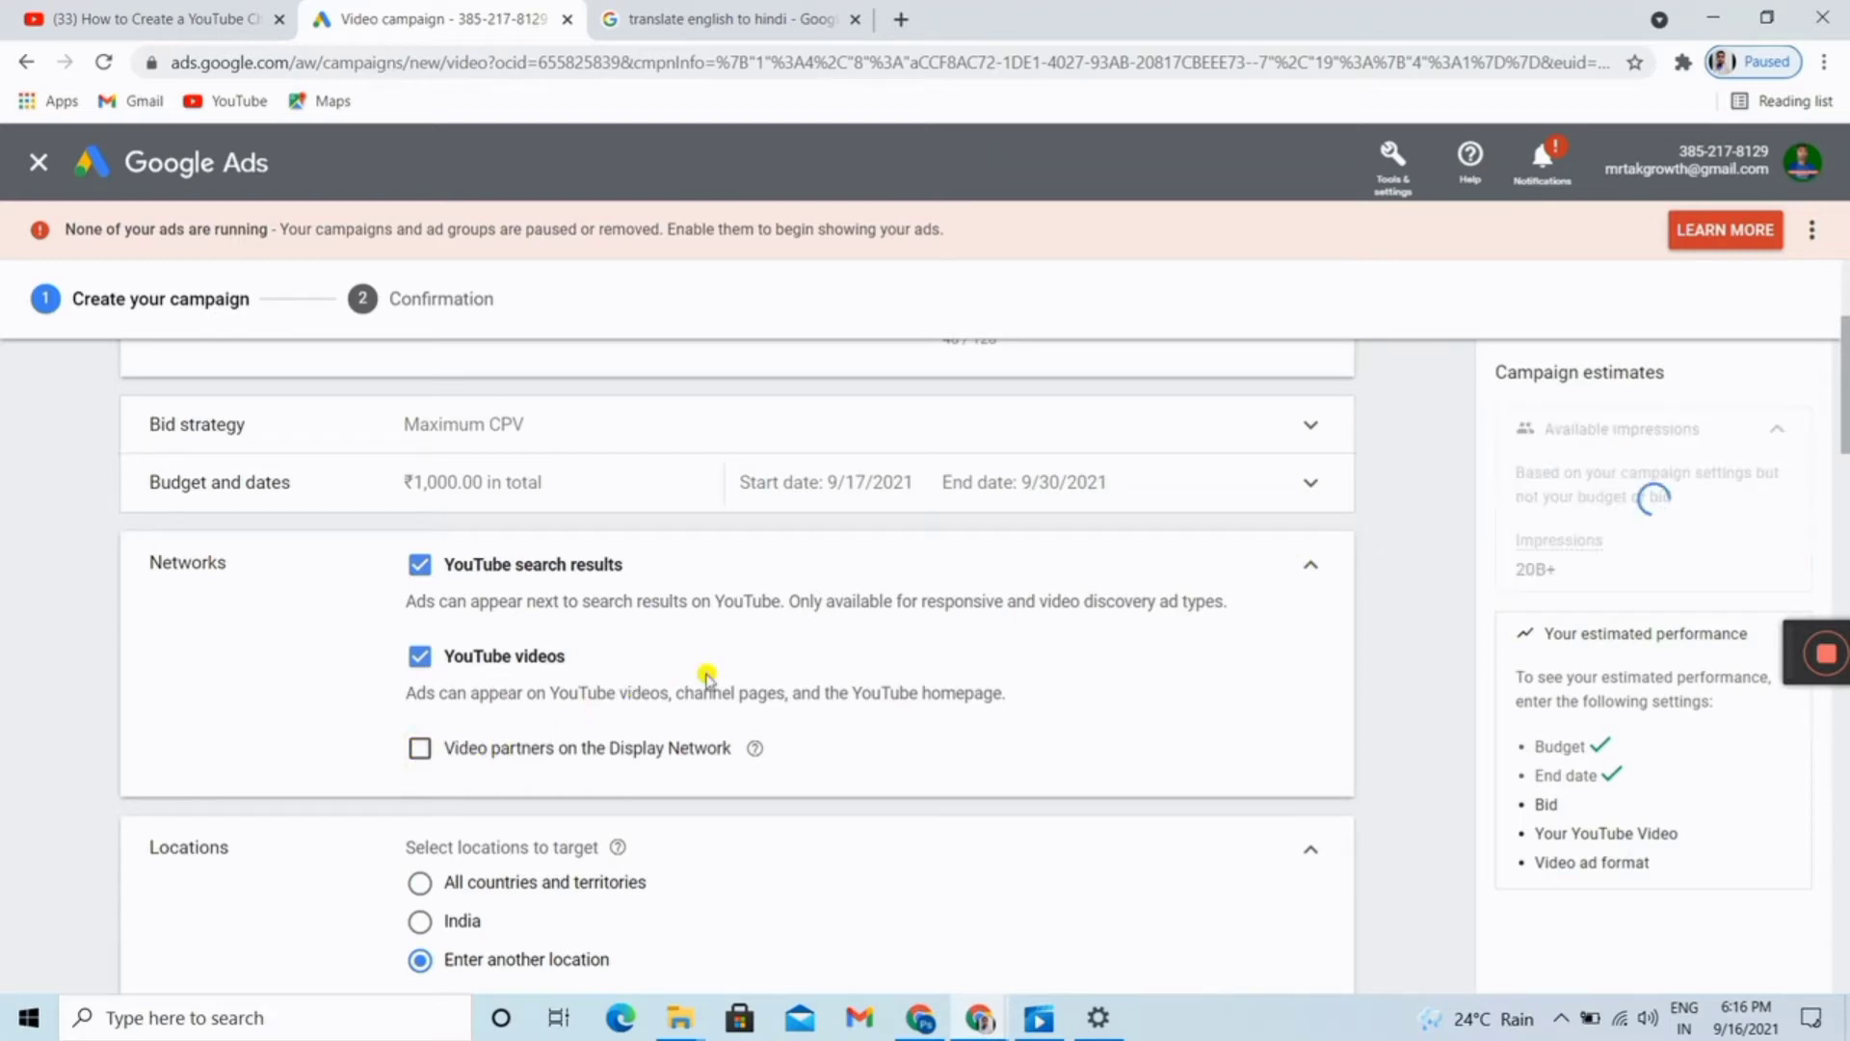
left_click(1312, 568)
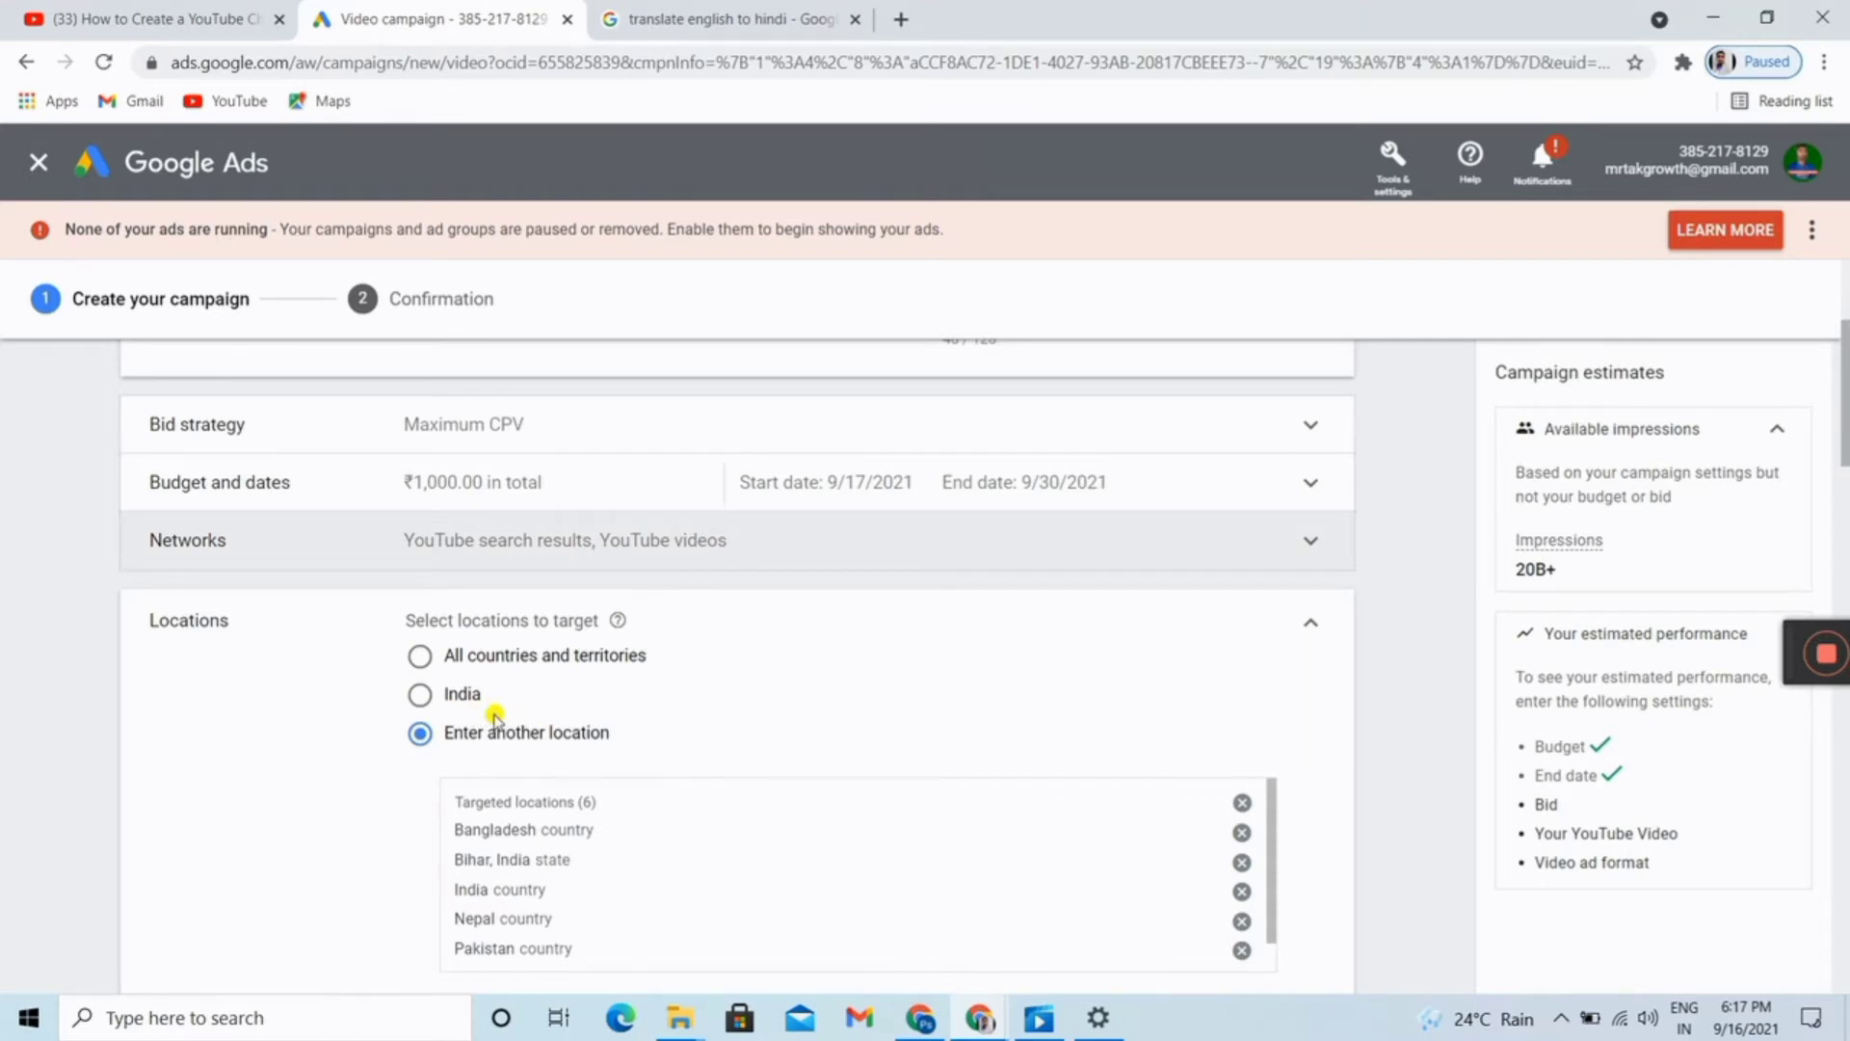
Choose to enter another location for targeting and open the advanced location search to check the targeted locations
left_click(411, 696)
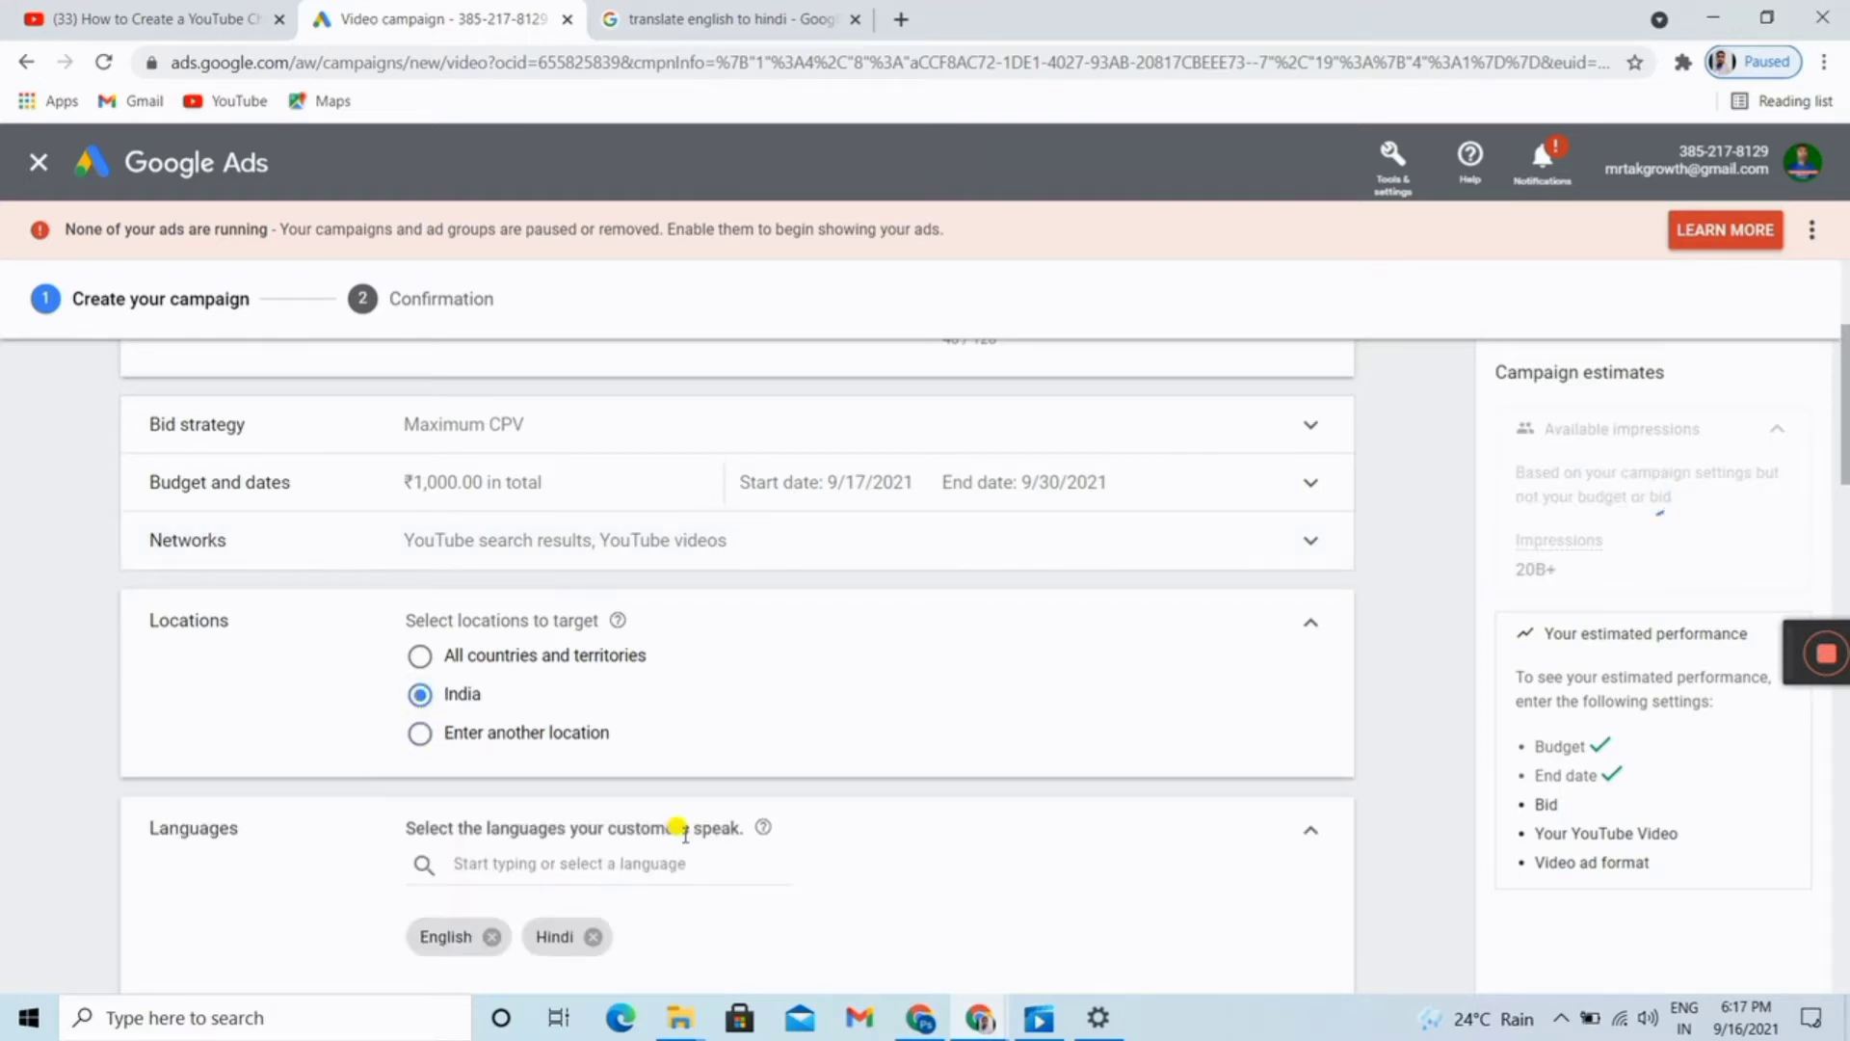
left_click(421, 735)
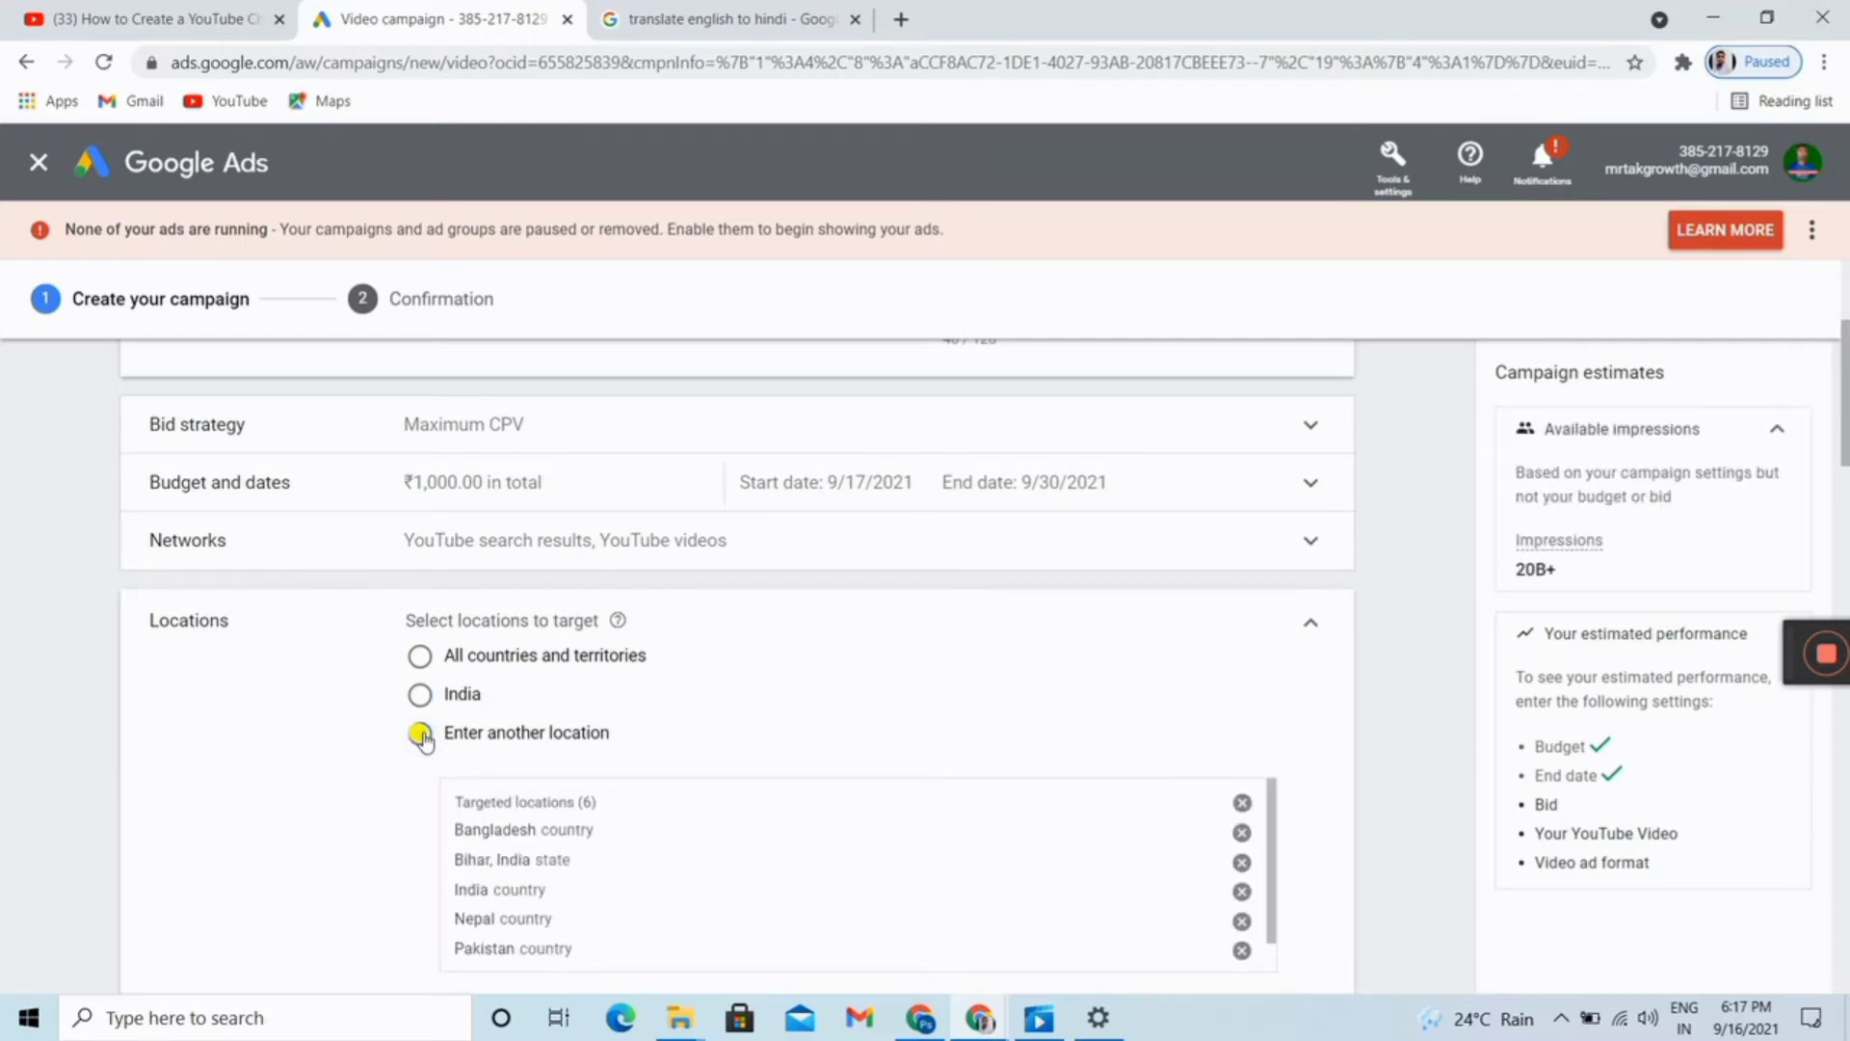
scroll(1028, 743, "down", 2)
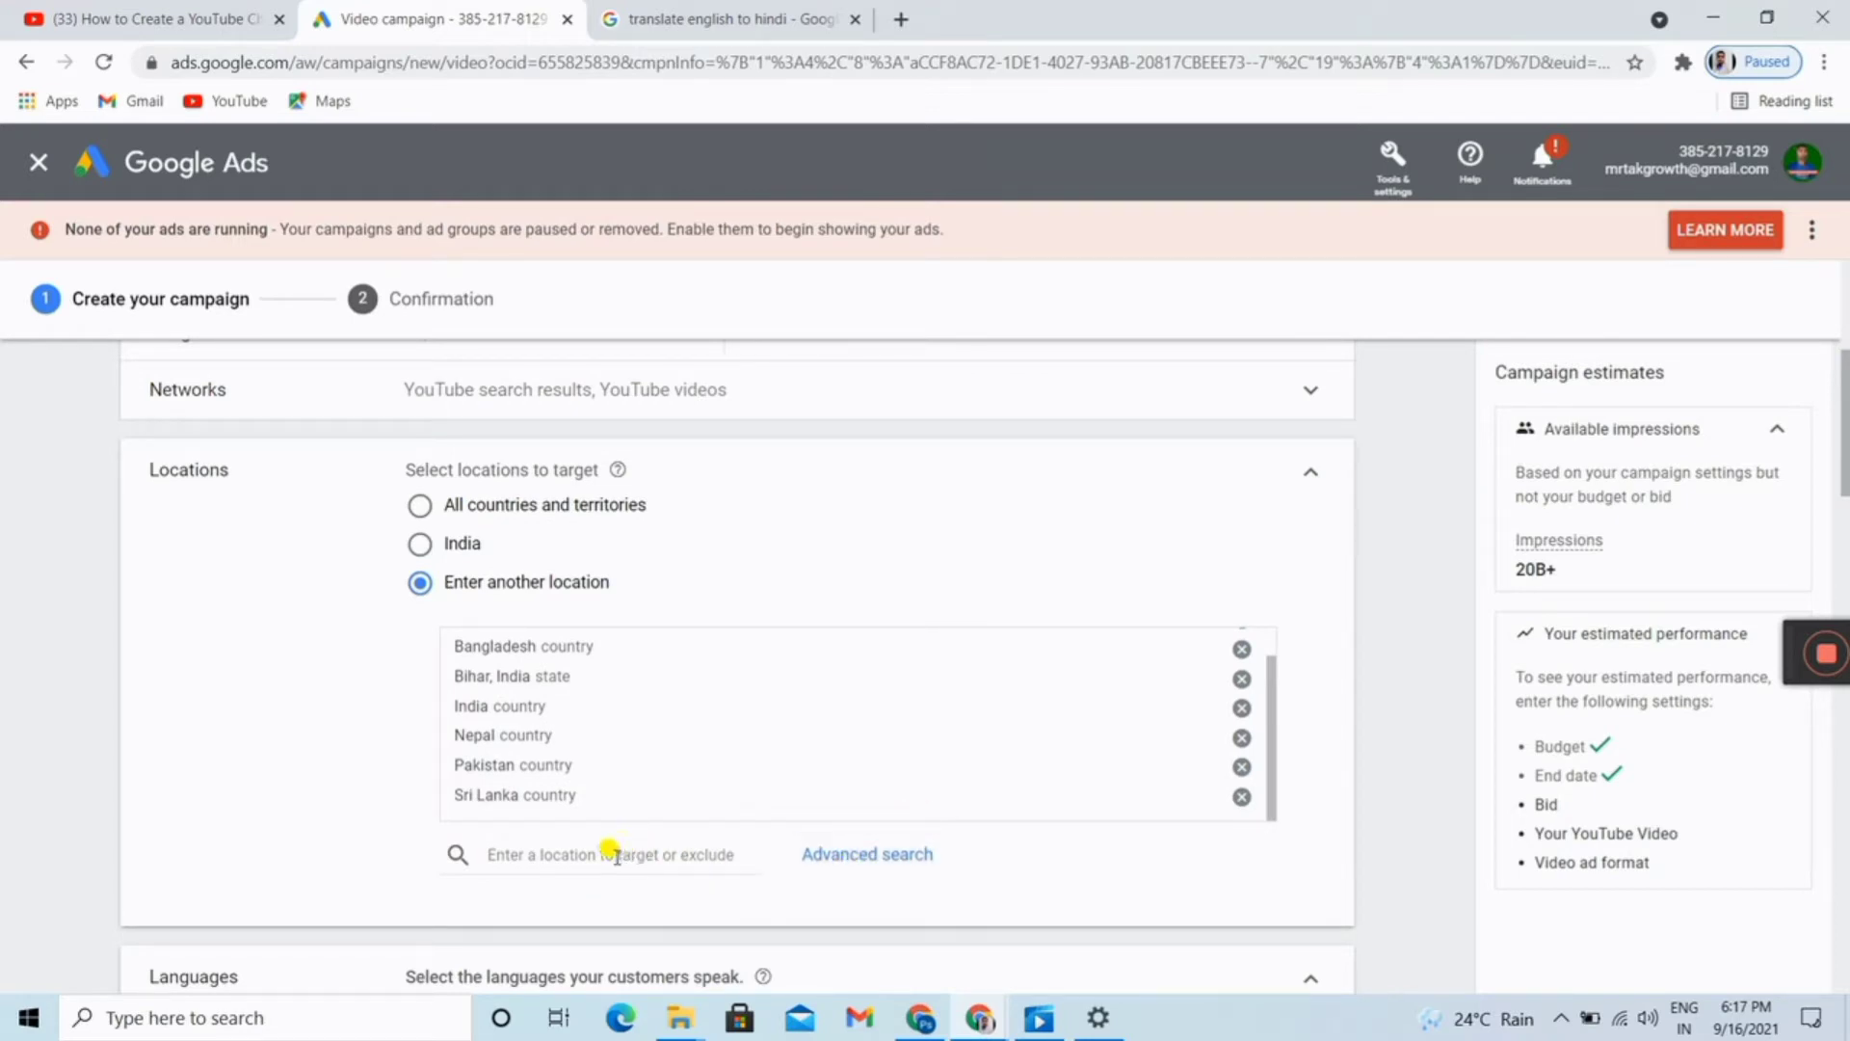
left_click(864, 855)
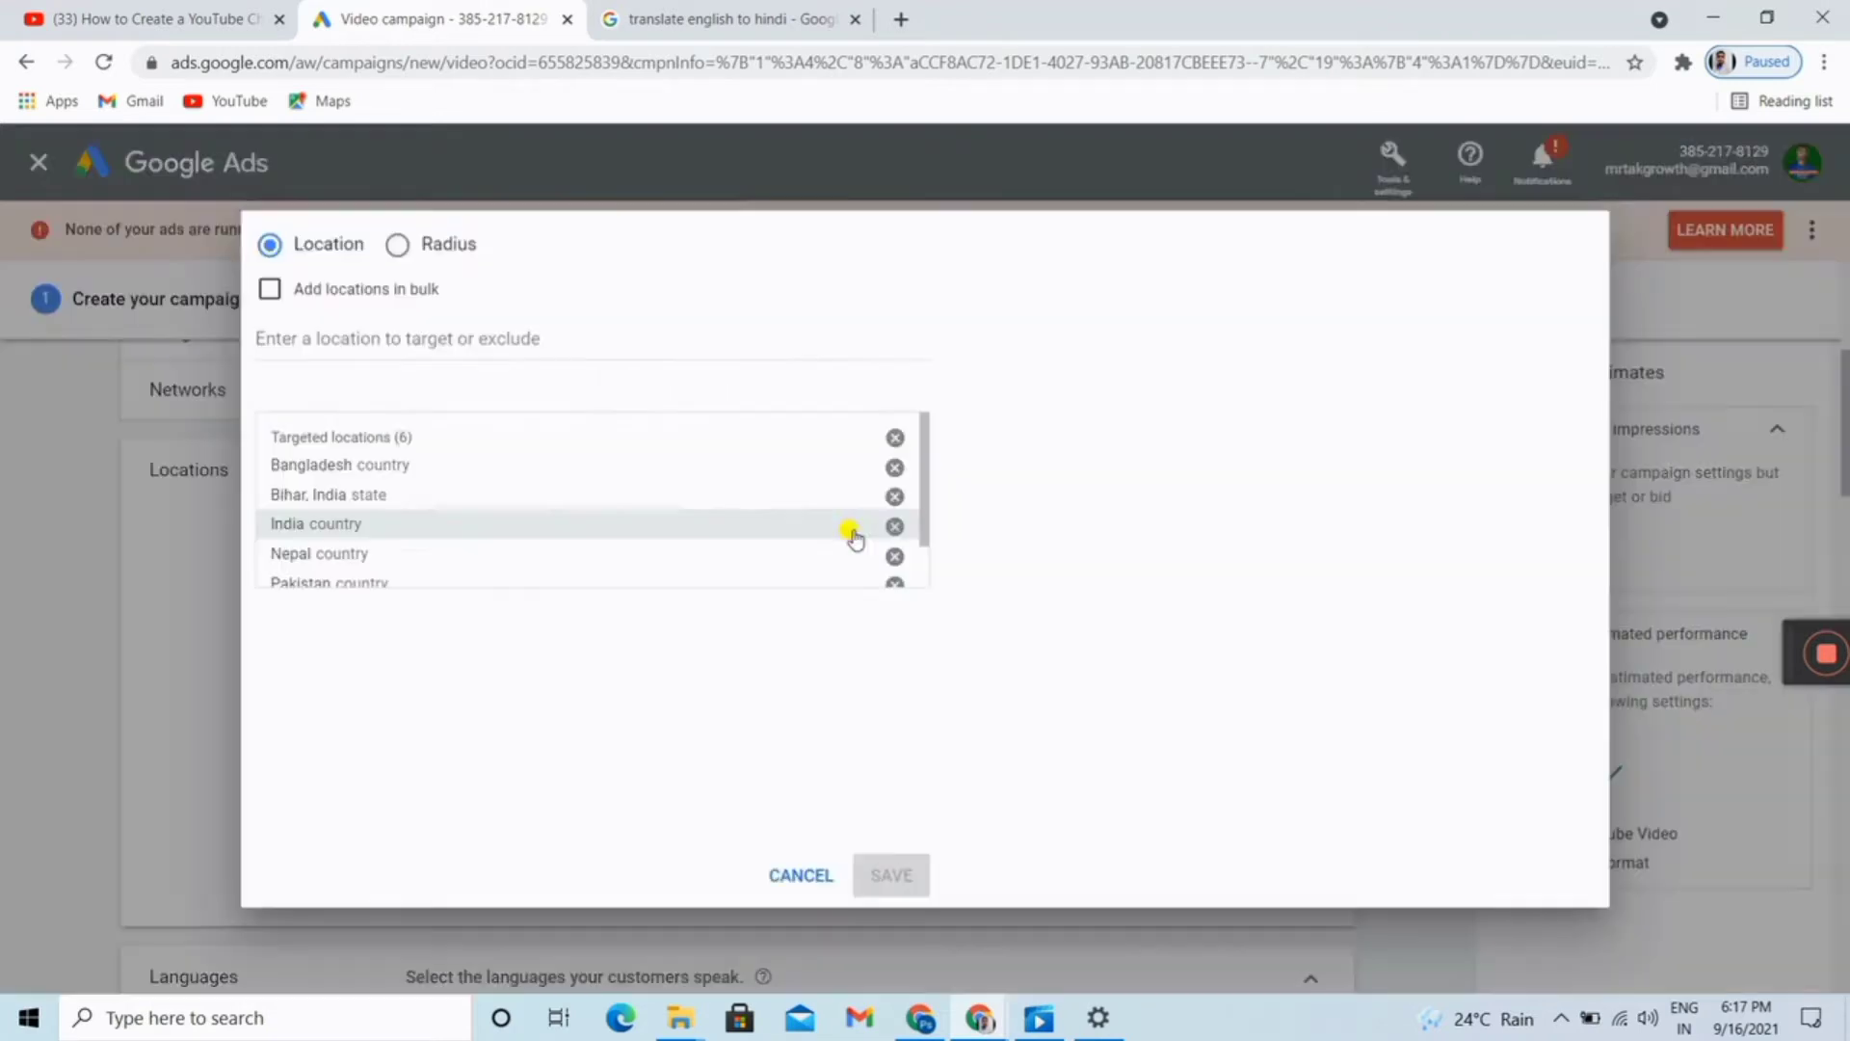
scroll(814, 550, "down", 1)
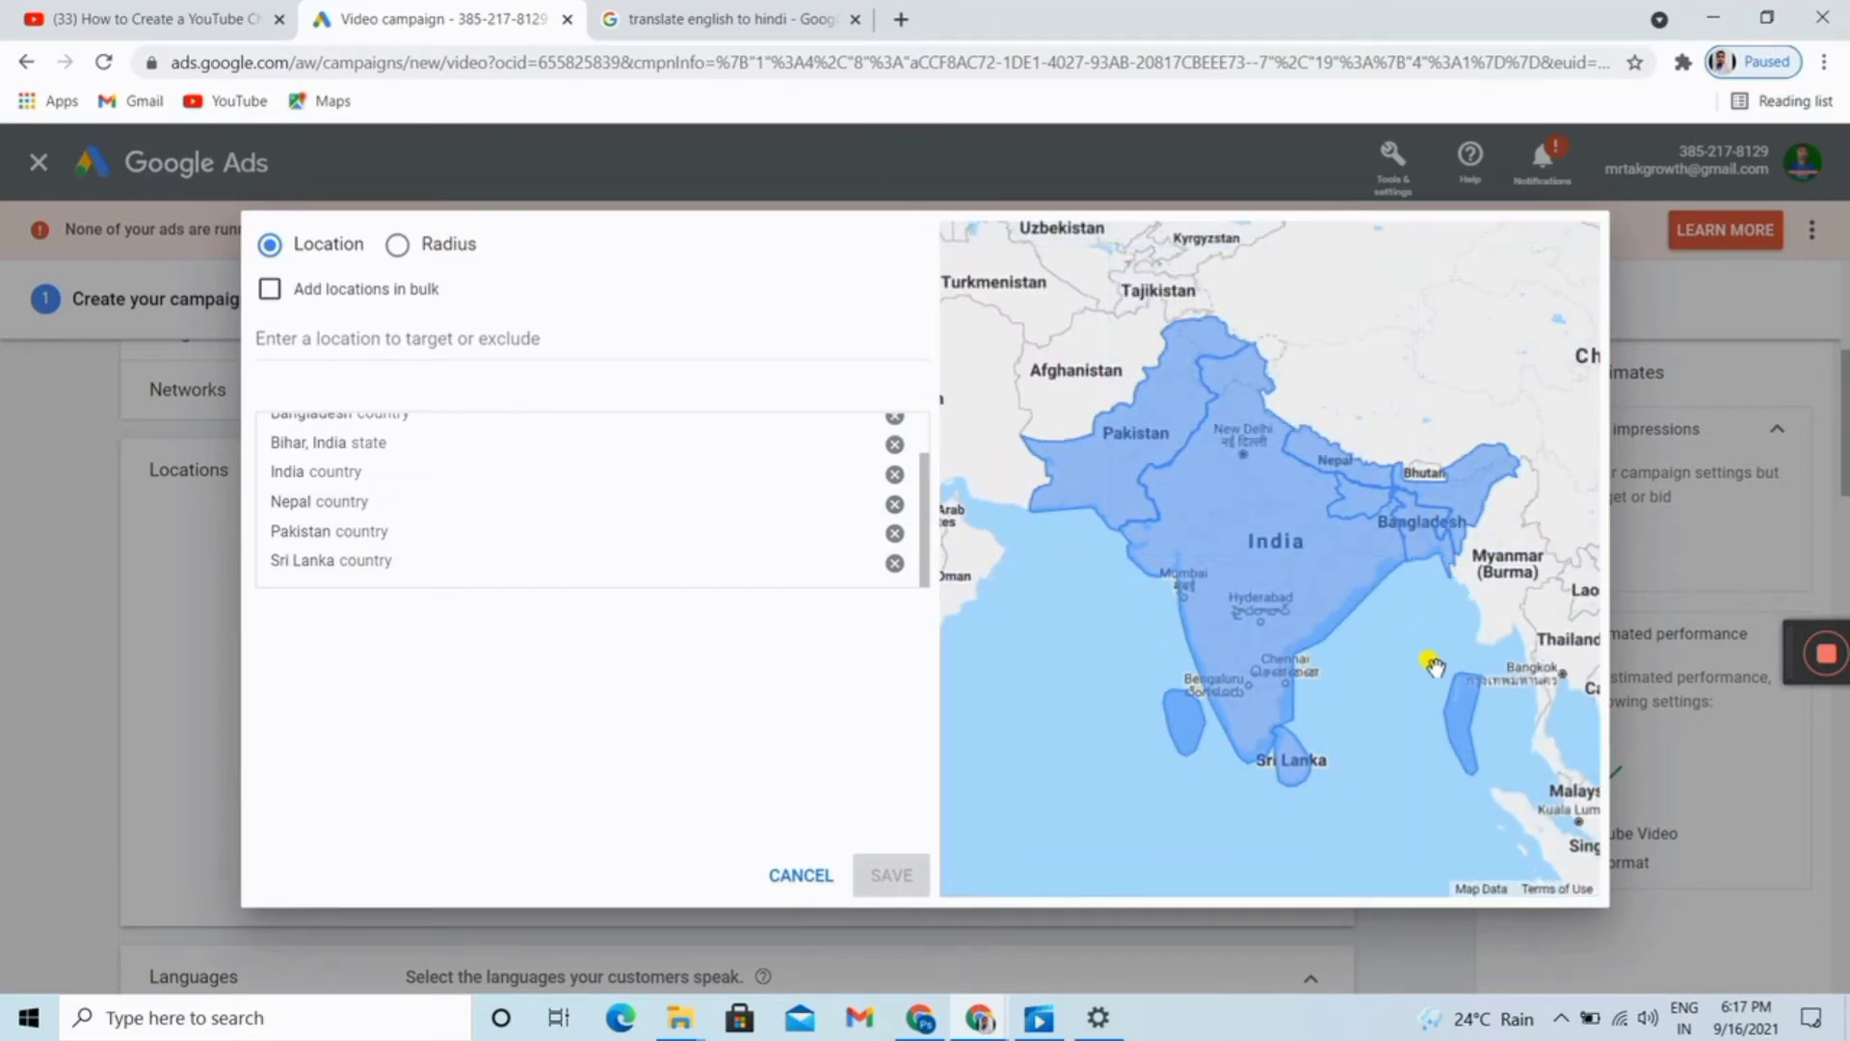
scroll(578, 520, "up", 1)
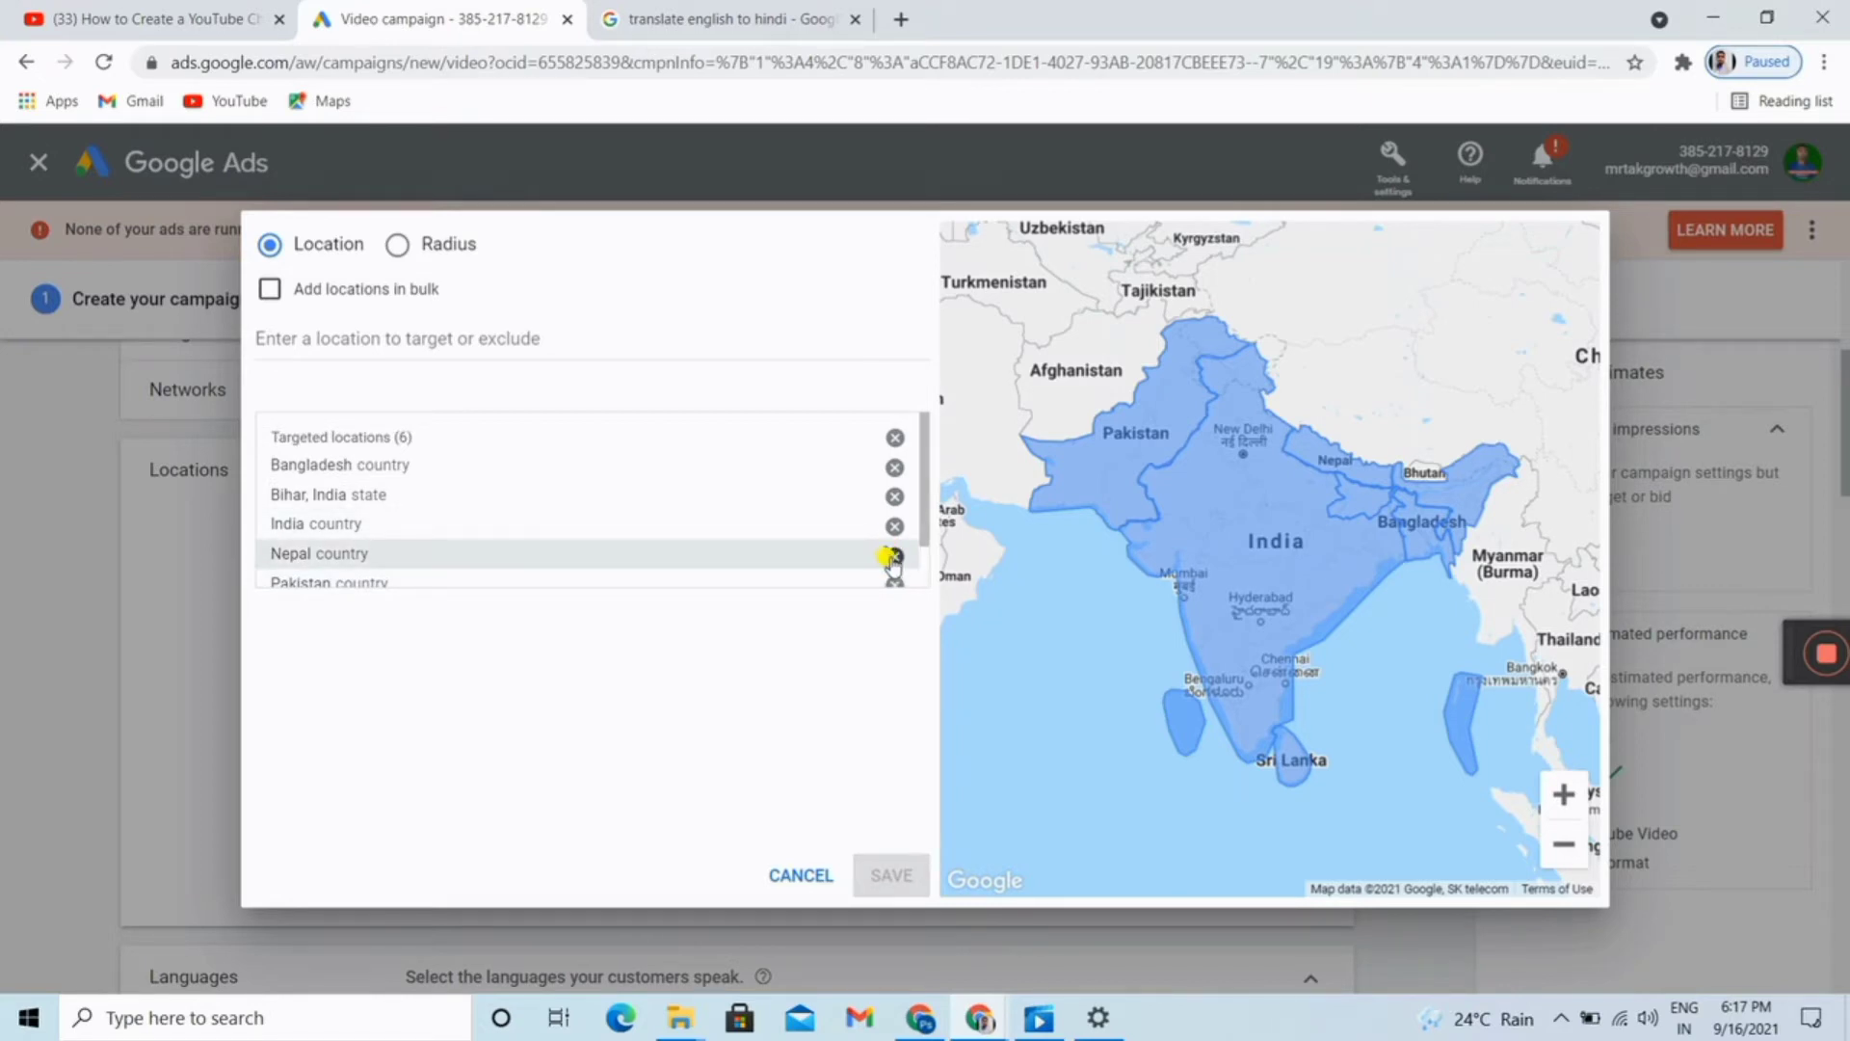
Remove Nepal and Pakistan from the targeted locations
left_click(895, 556)
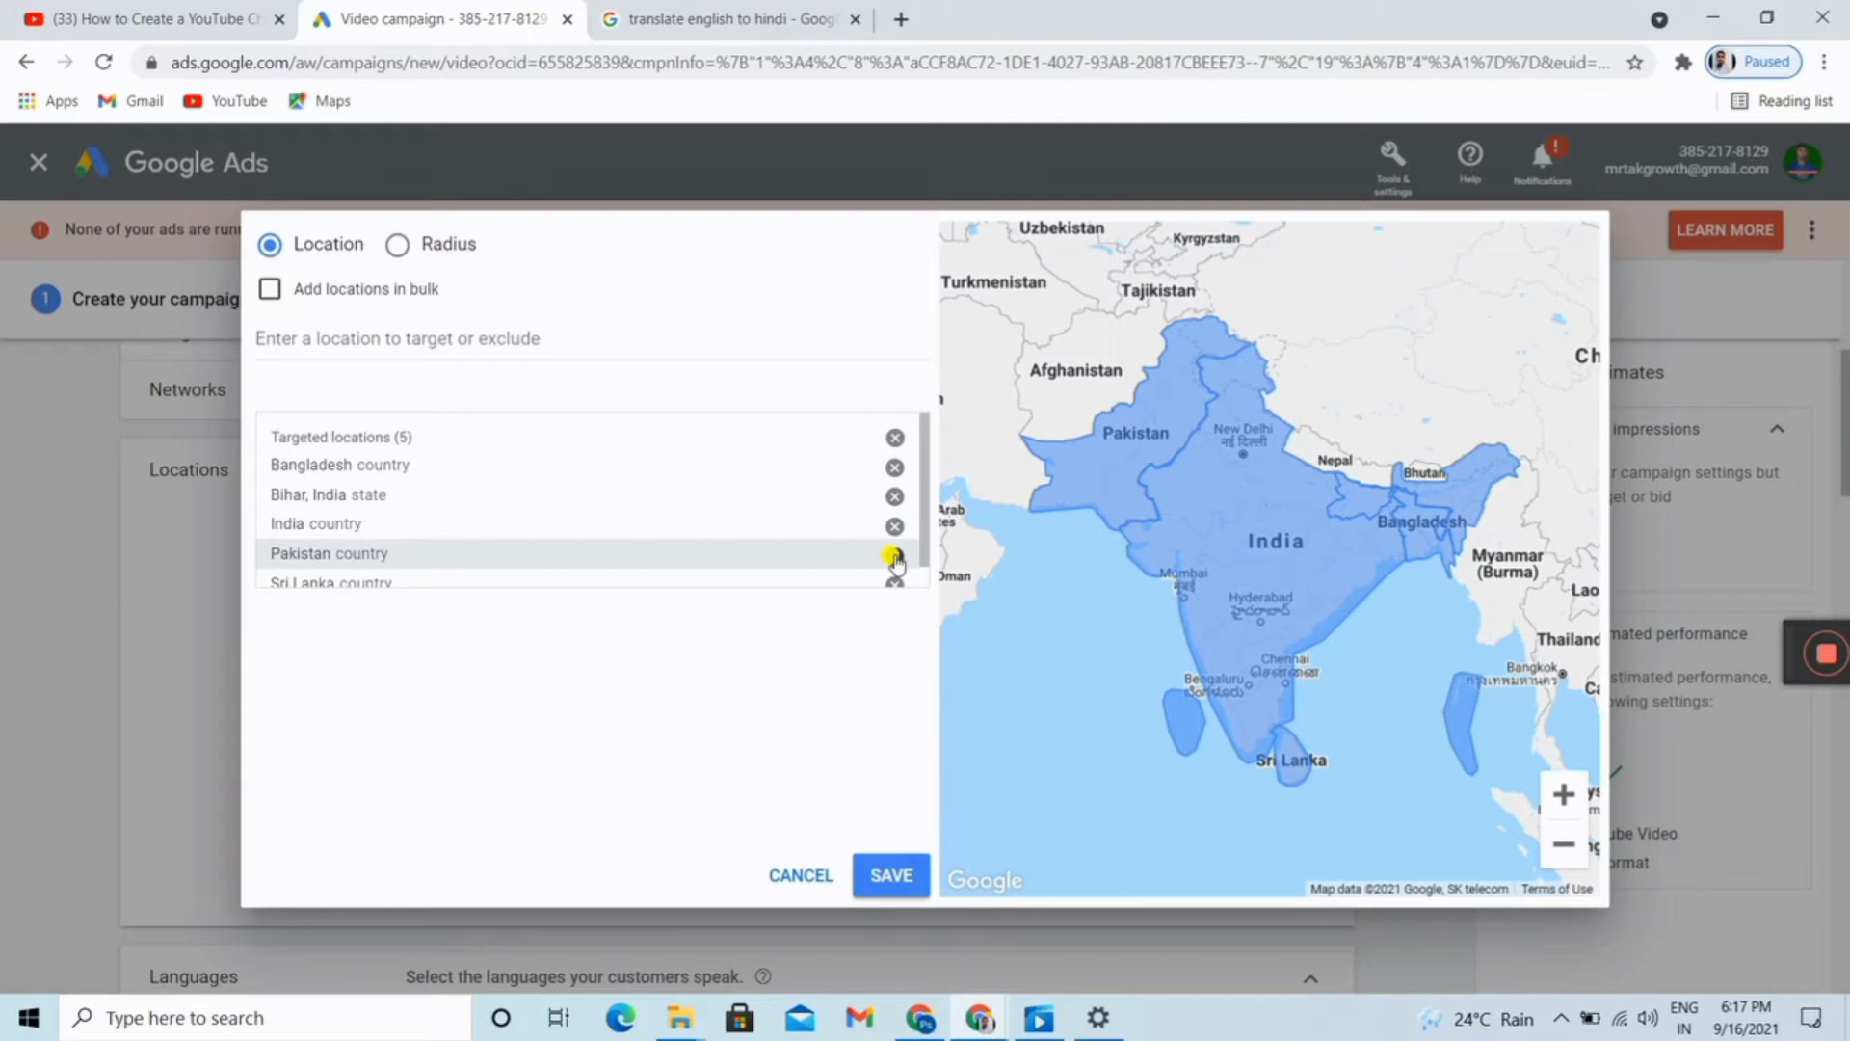
left_click(894, 556)
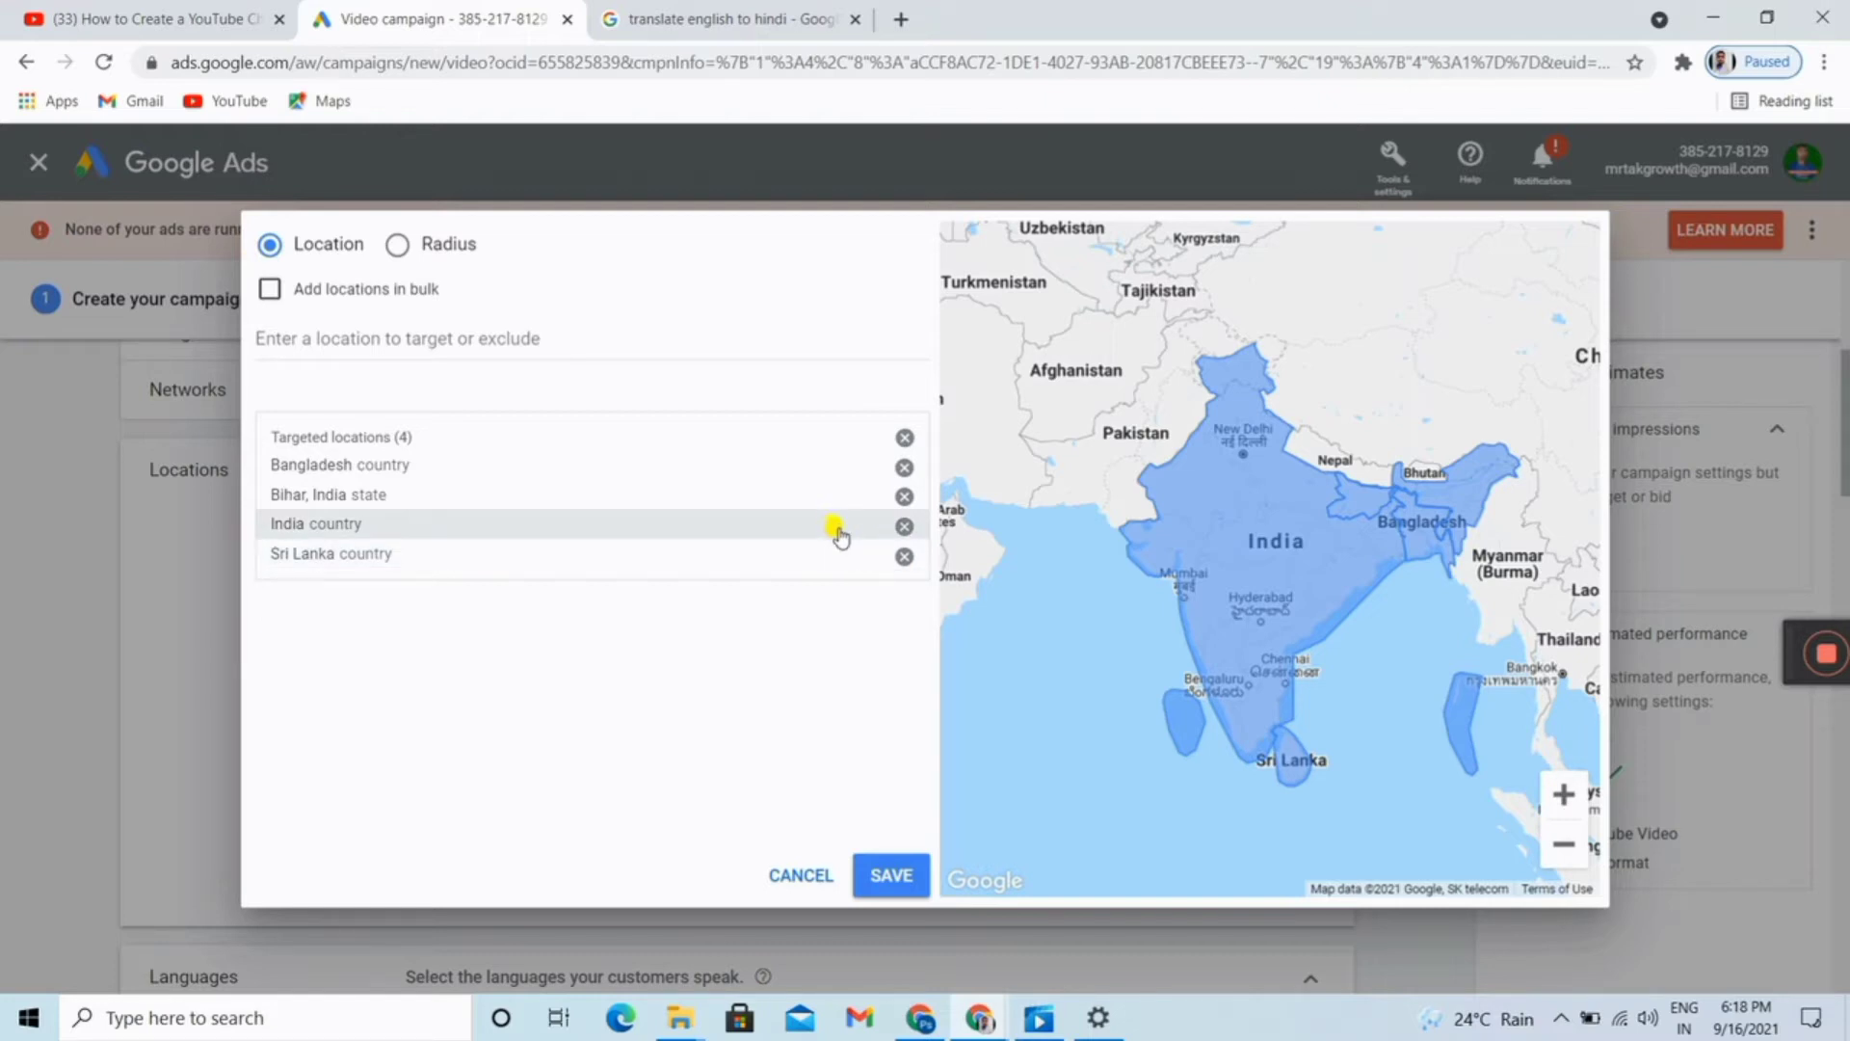
Search for the countries Nepal and Pakistan and add both back to the targeted locations
left_click(503, 331)
type("nep")
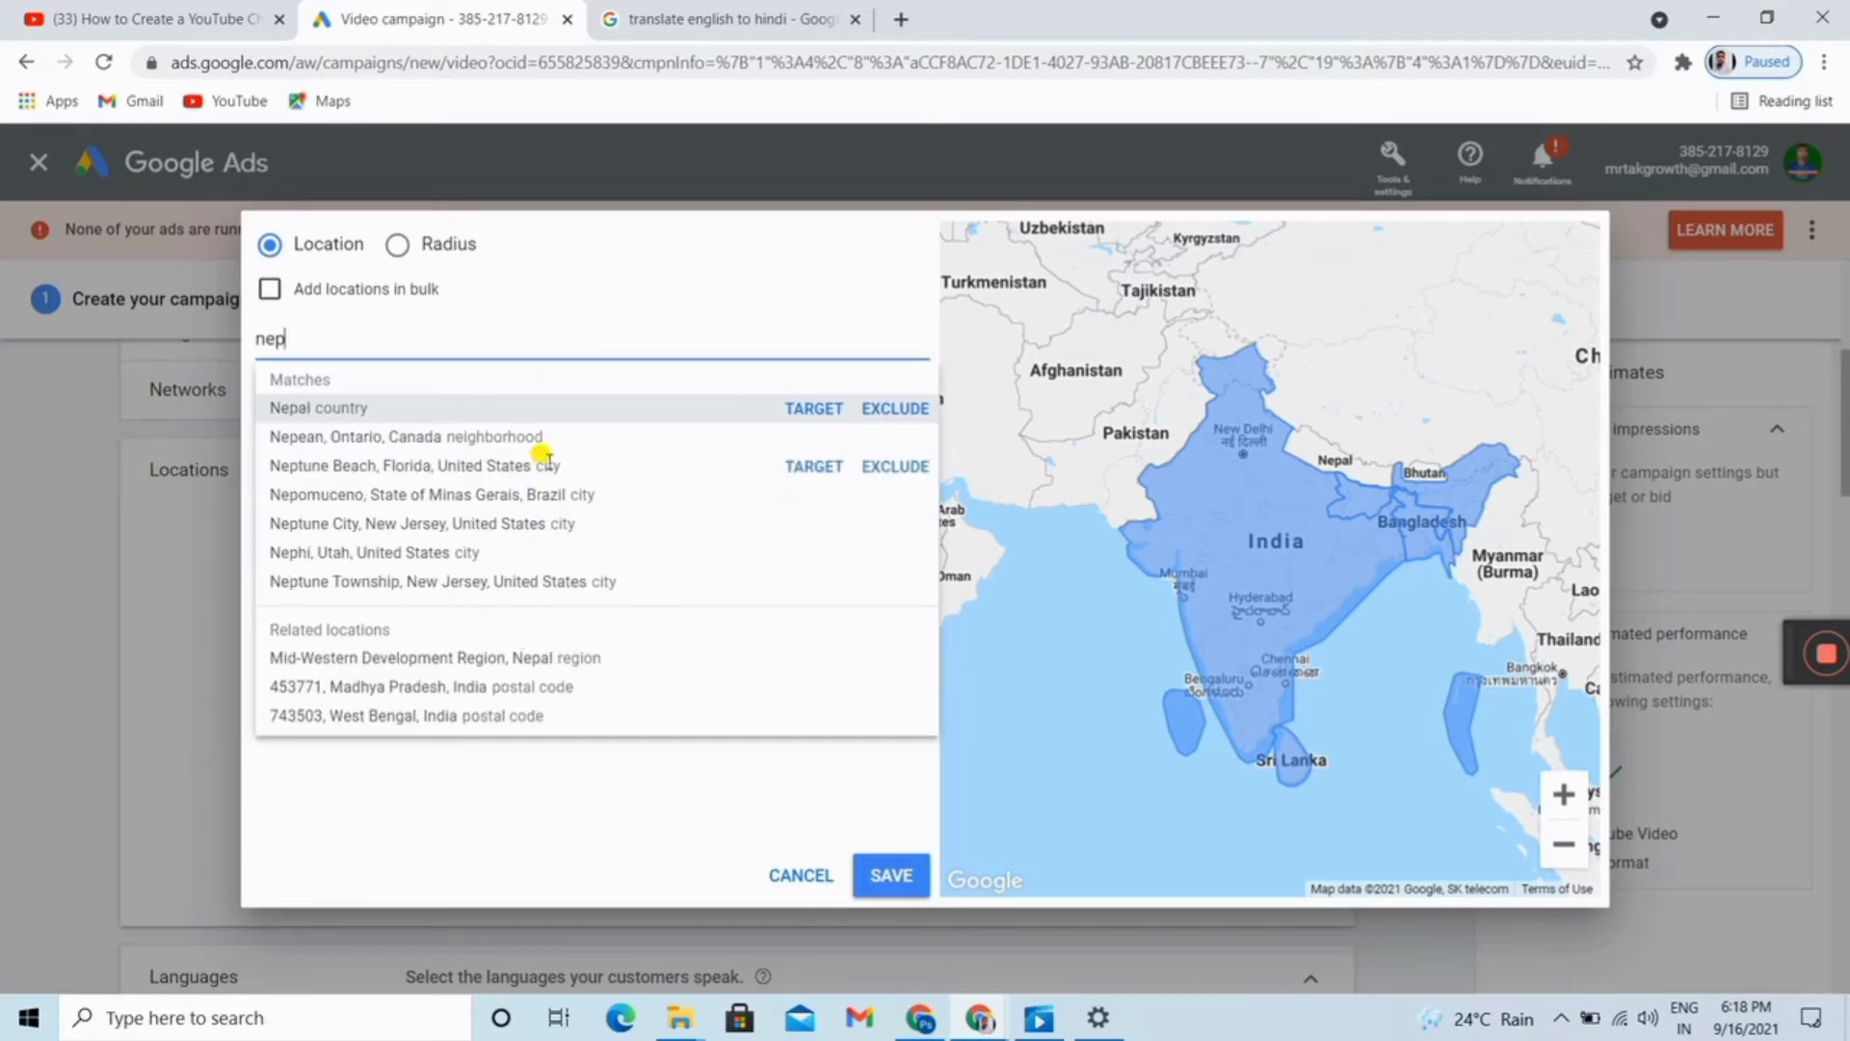
left_click(521, 402)
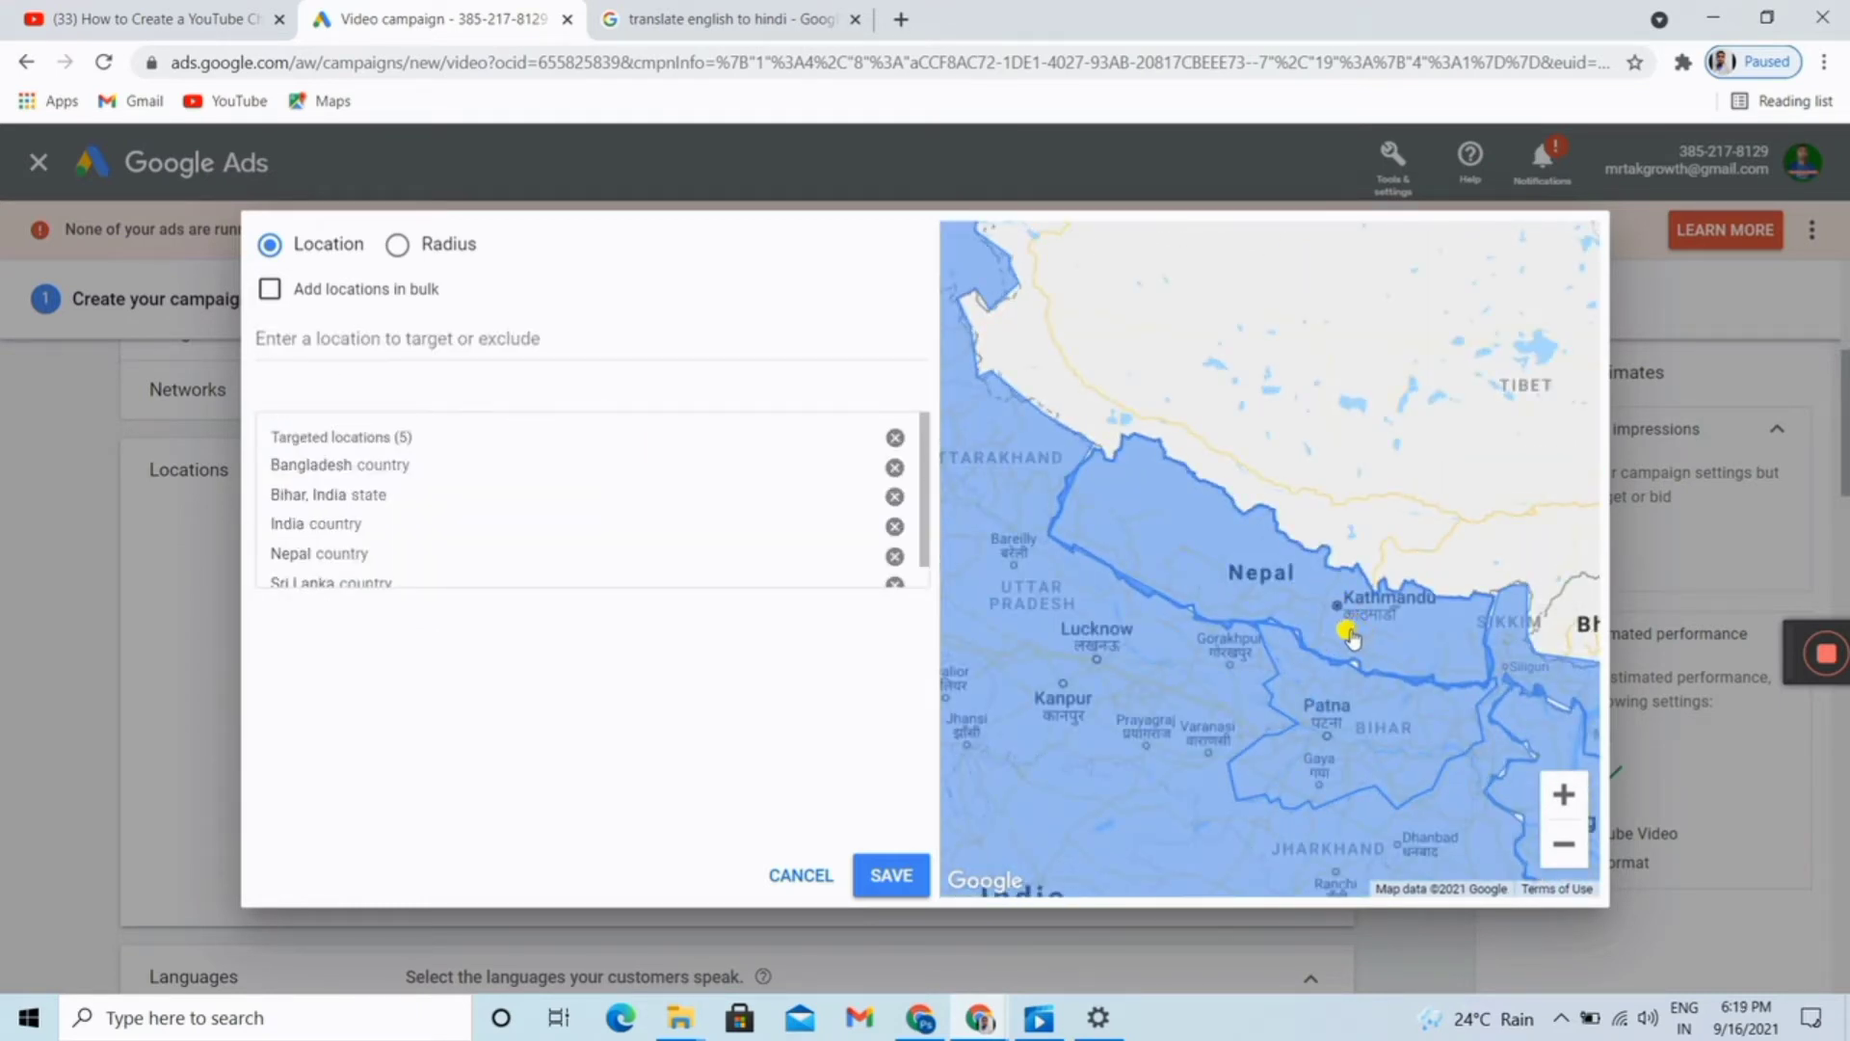
left_click(449, 339)
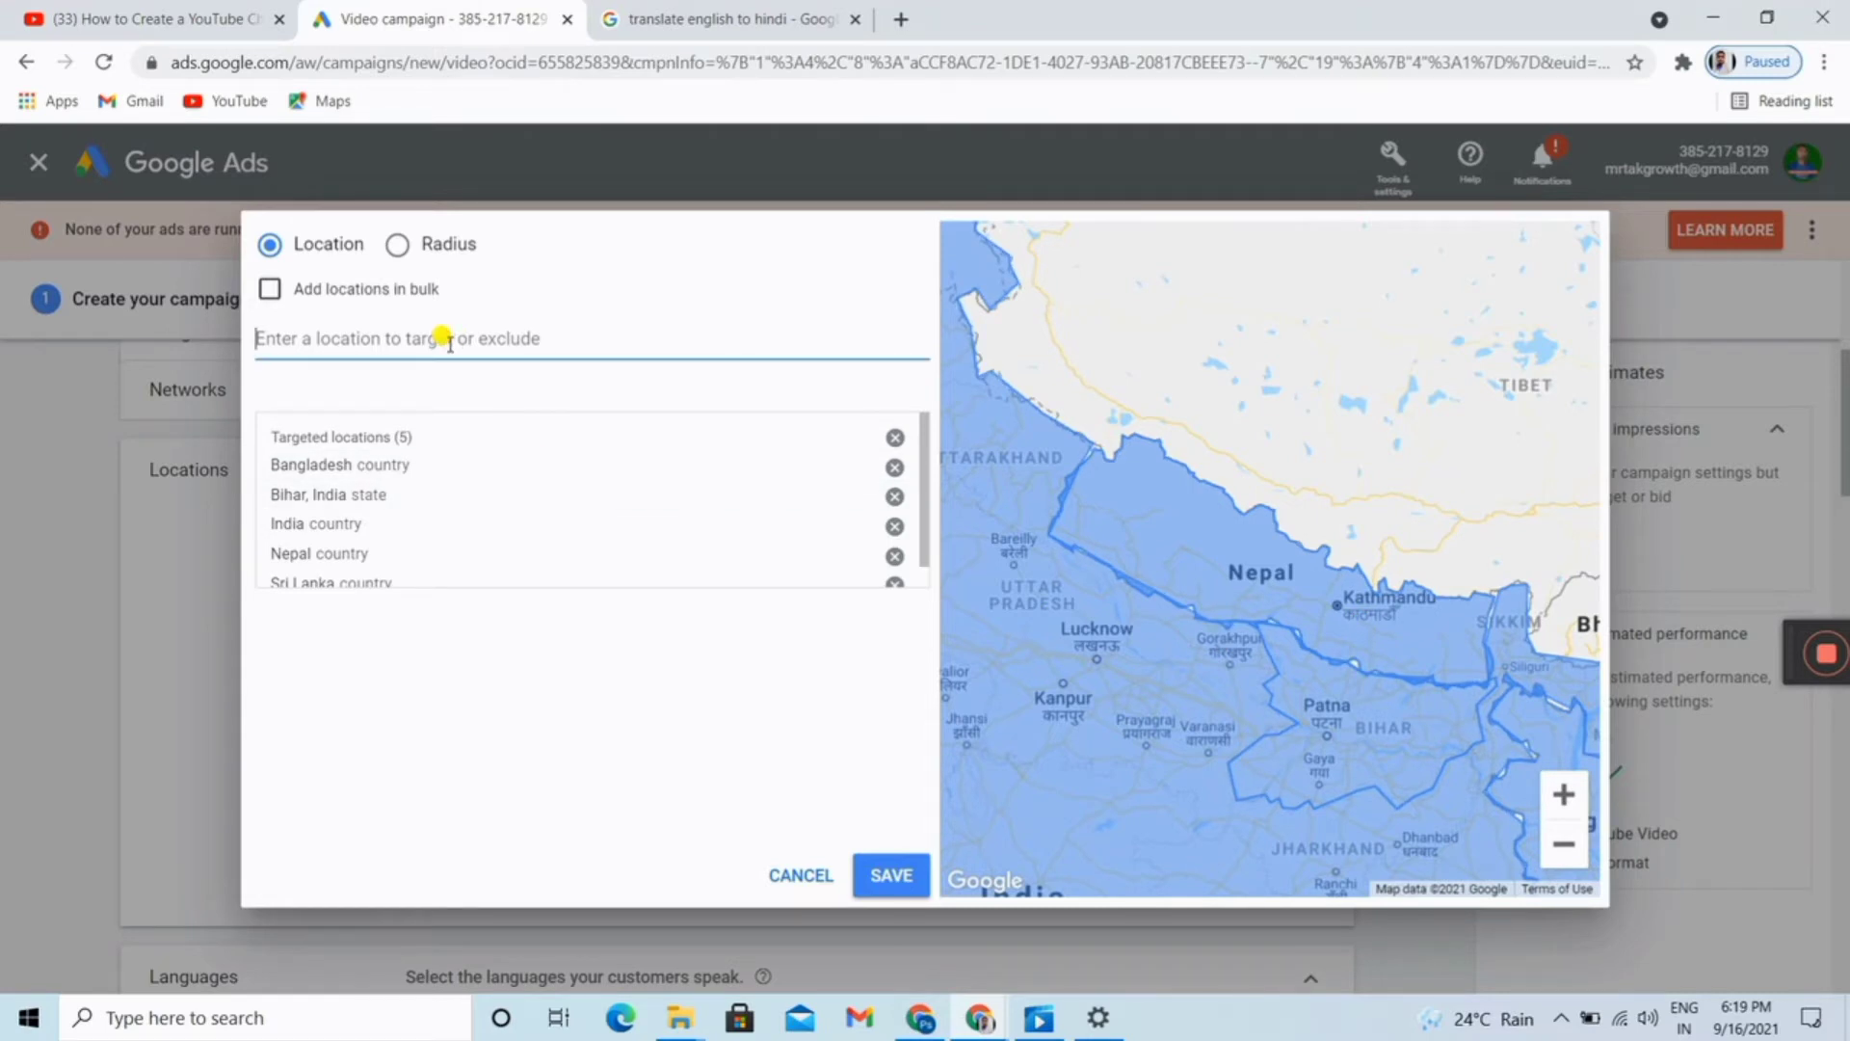
type("pa")
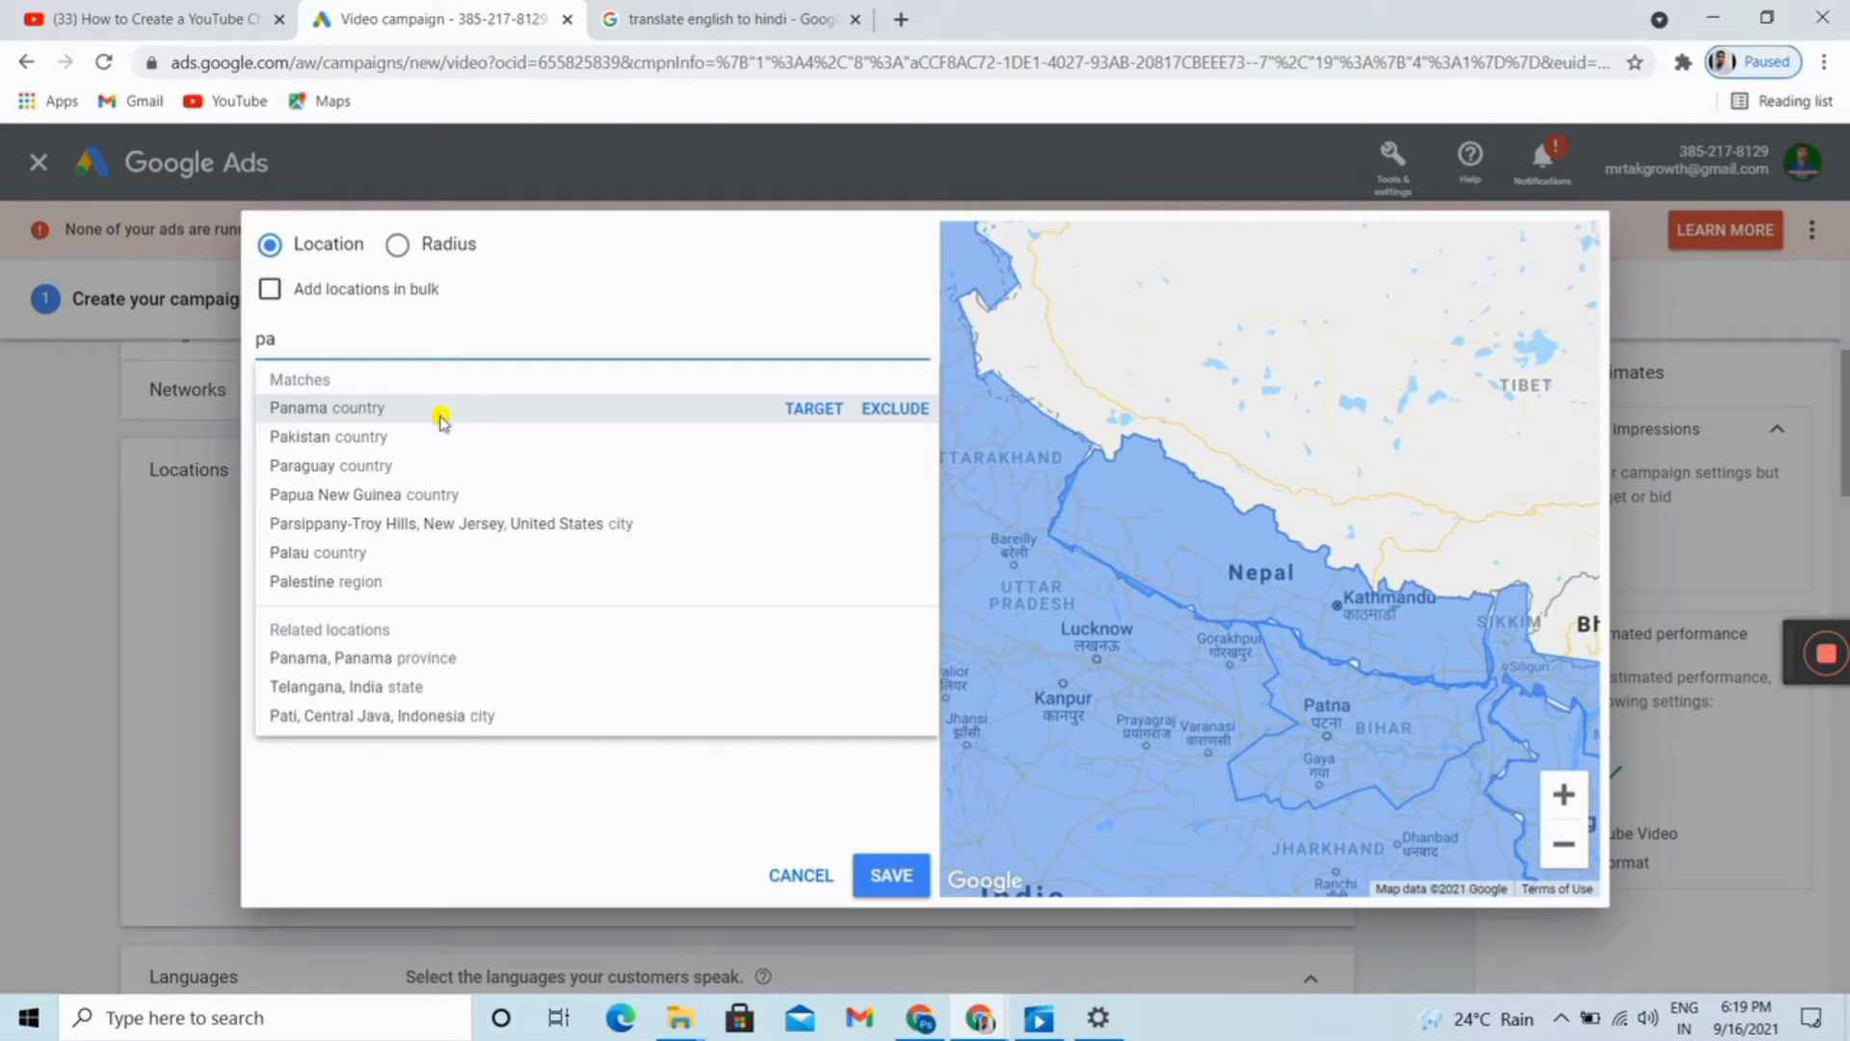
left_click(370, 437)
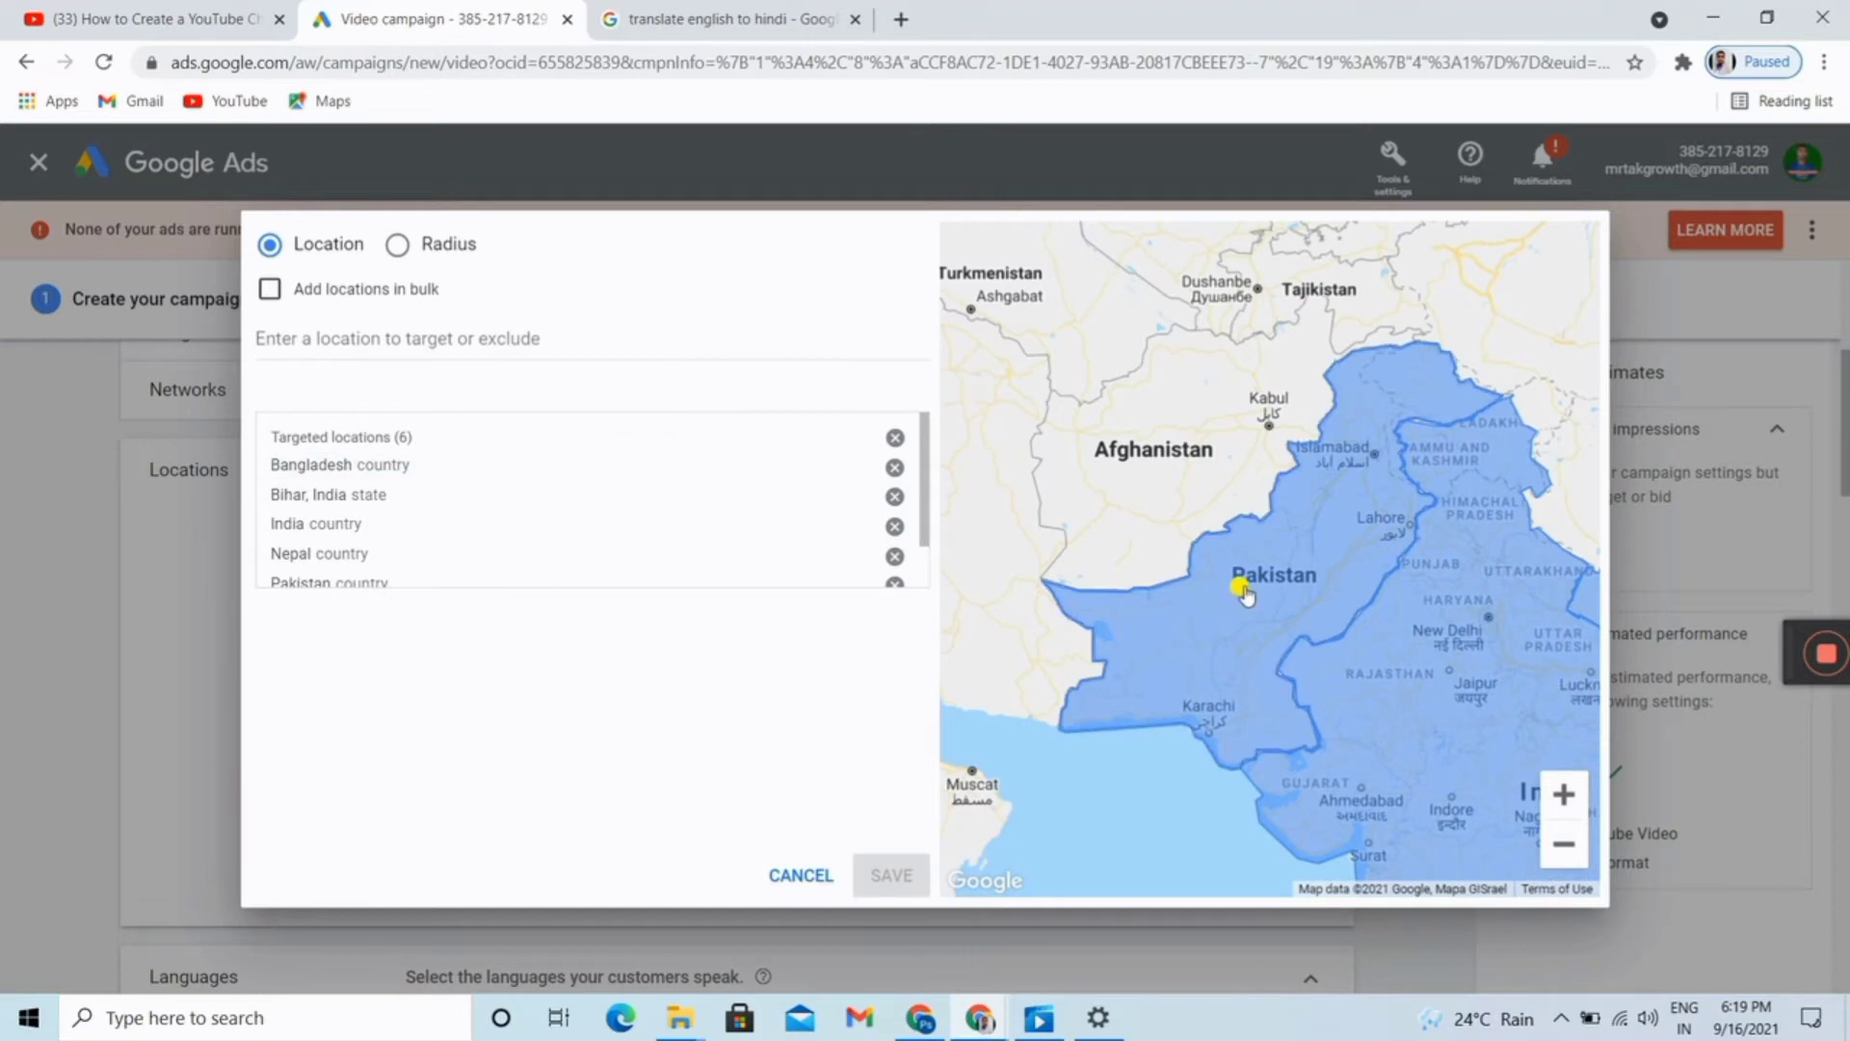
Remove the state of Bihar, India from the targeted locations and save the location selection
scroll(1263, 588, "down", 2)
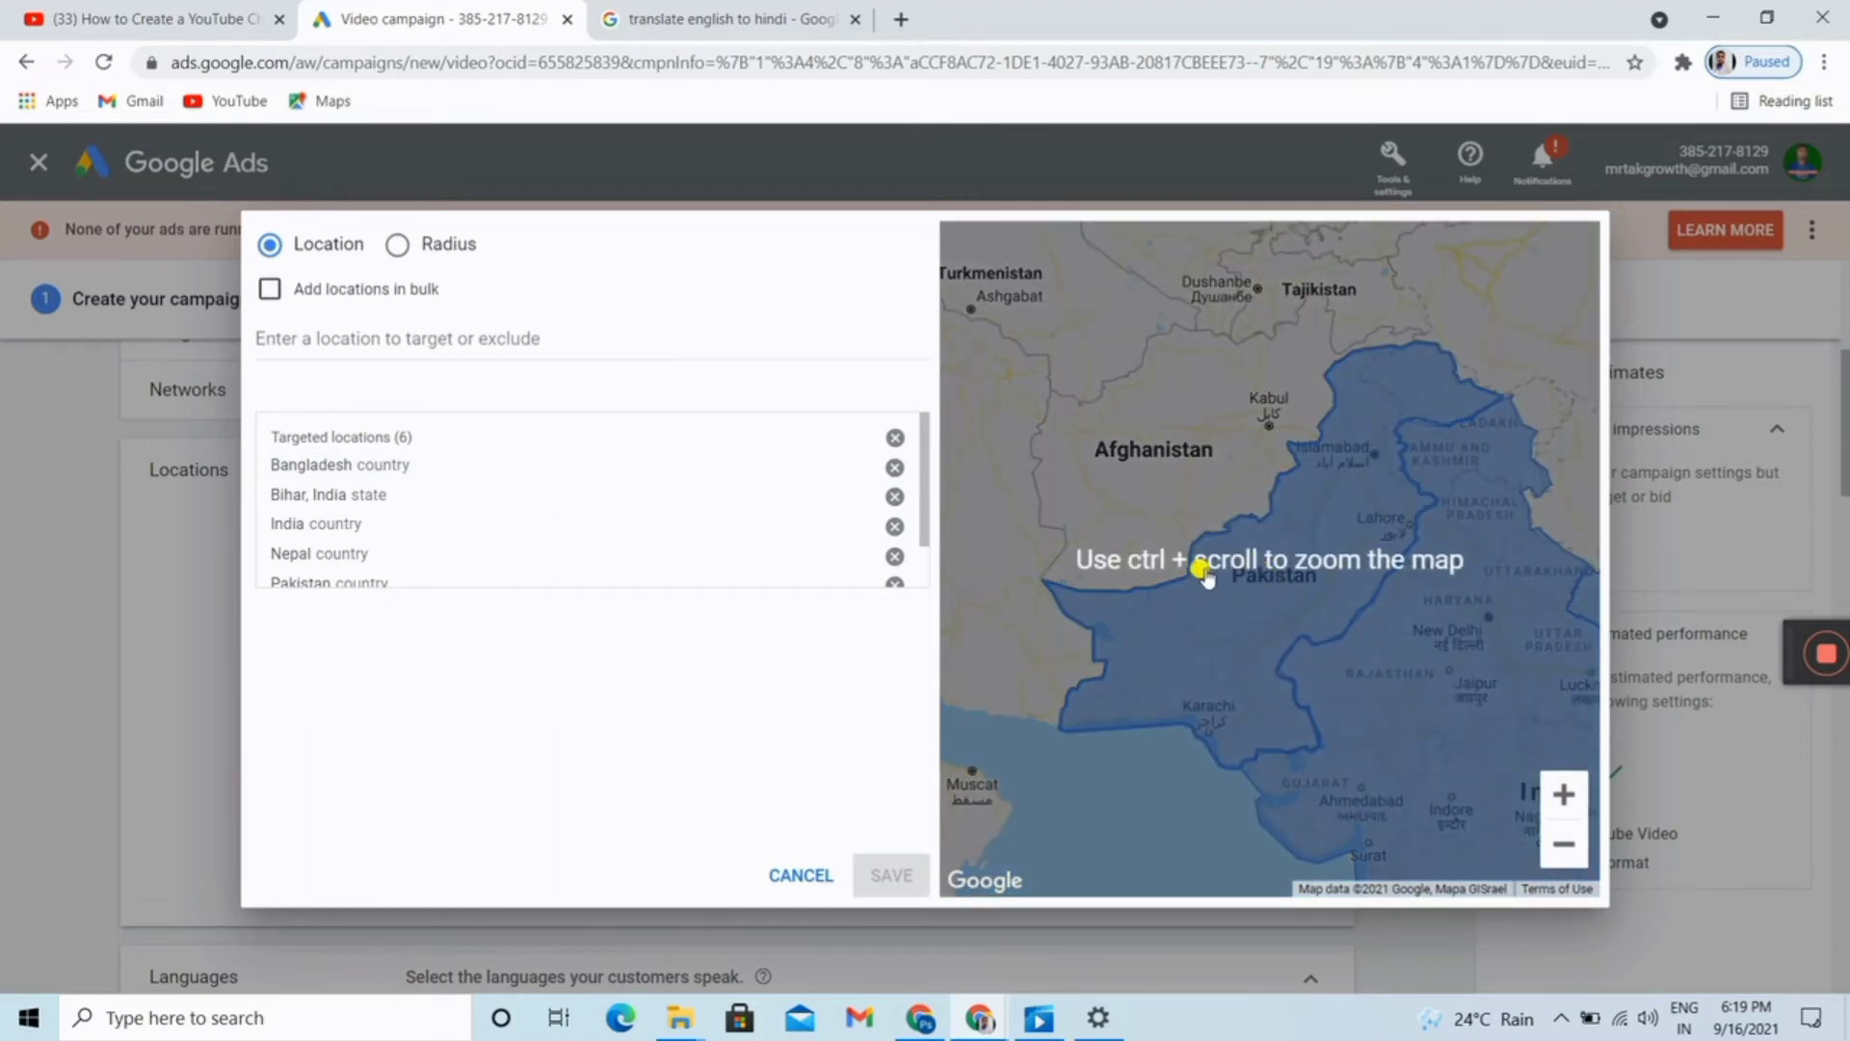
left_click(896, 496)
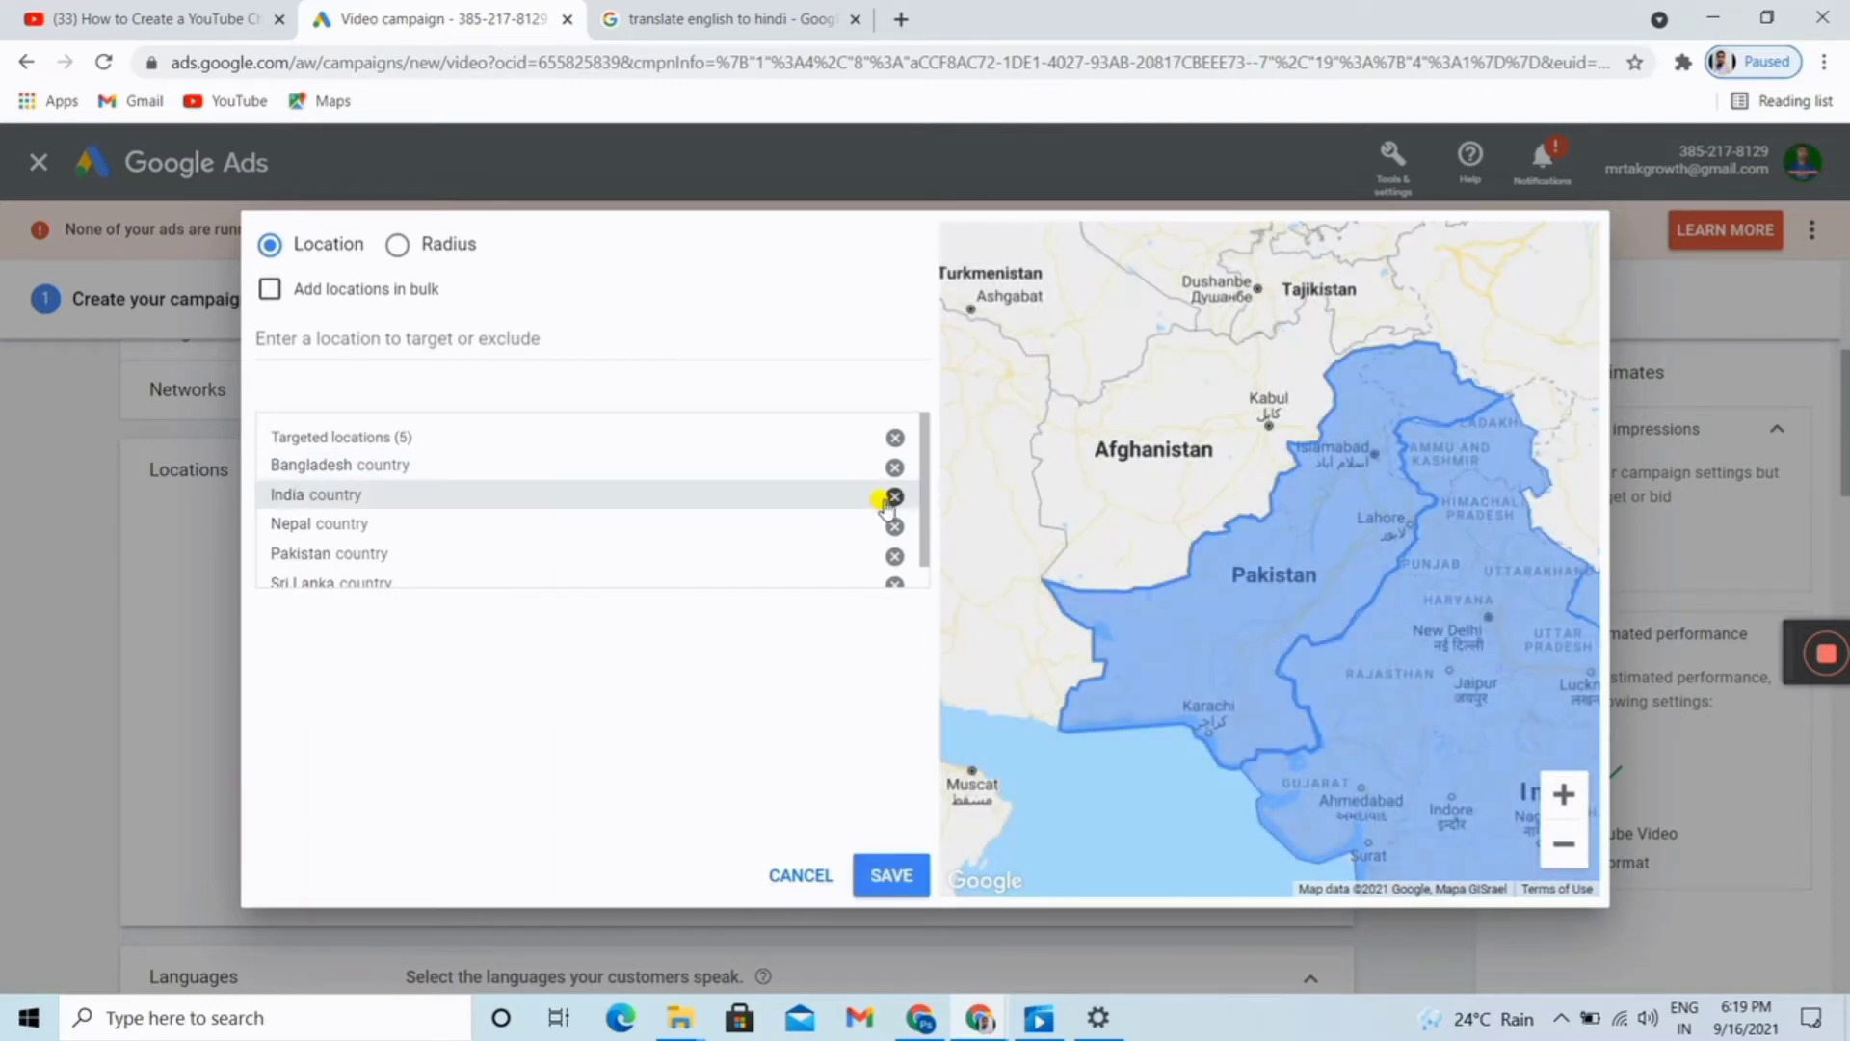
left_click(892, 879)
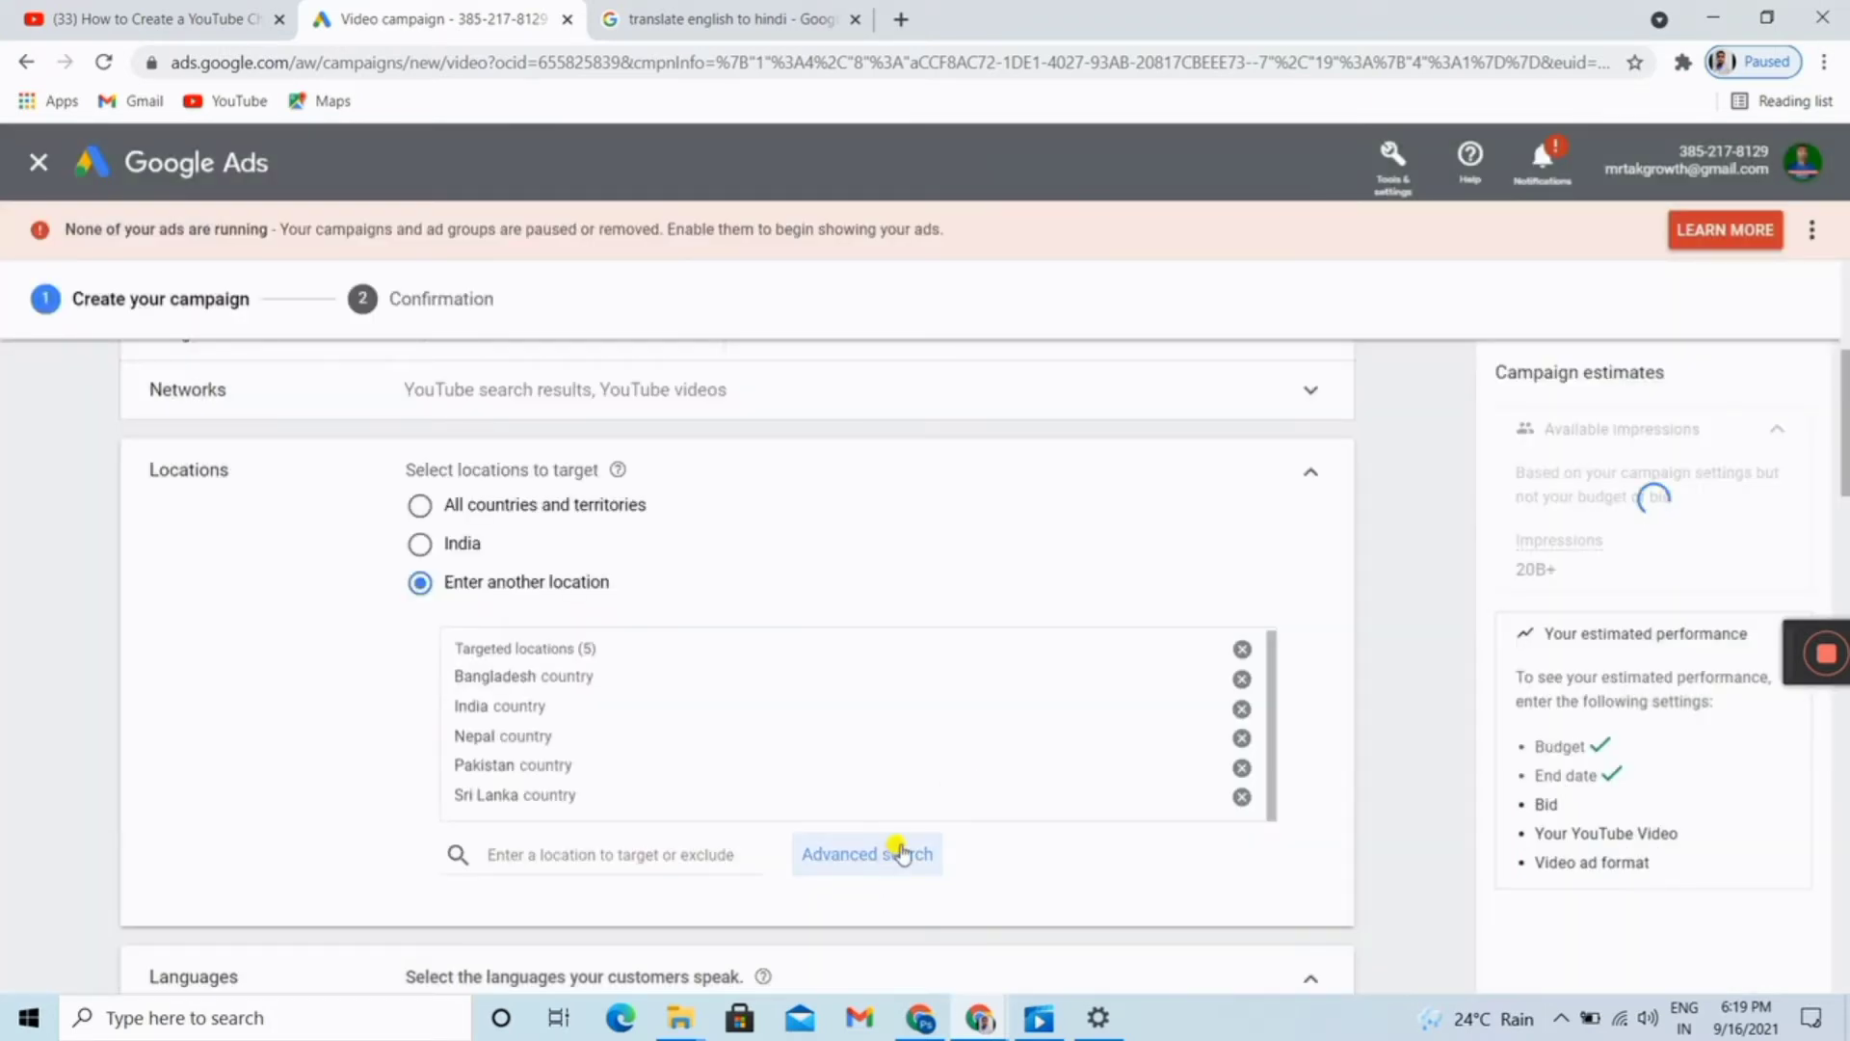
Remove English from the campaign's customer languages, keeping only Hindi
scroll(417, 732, "down", 2)
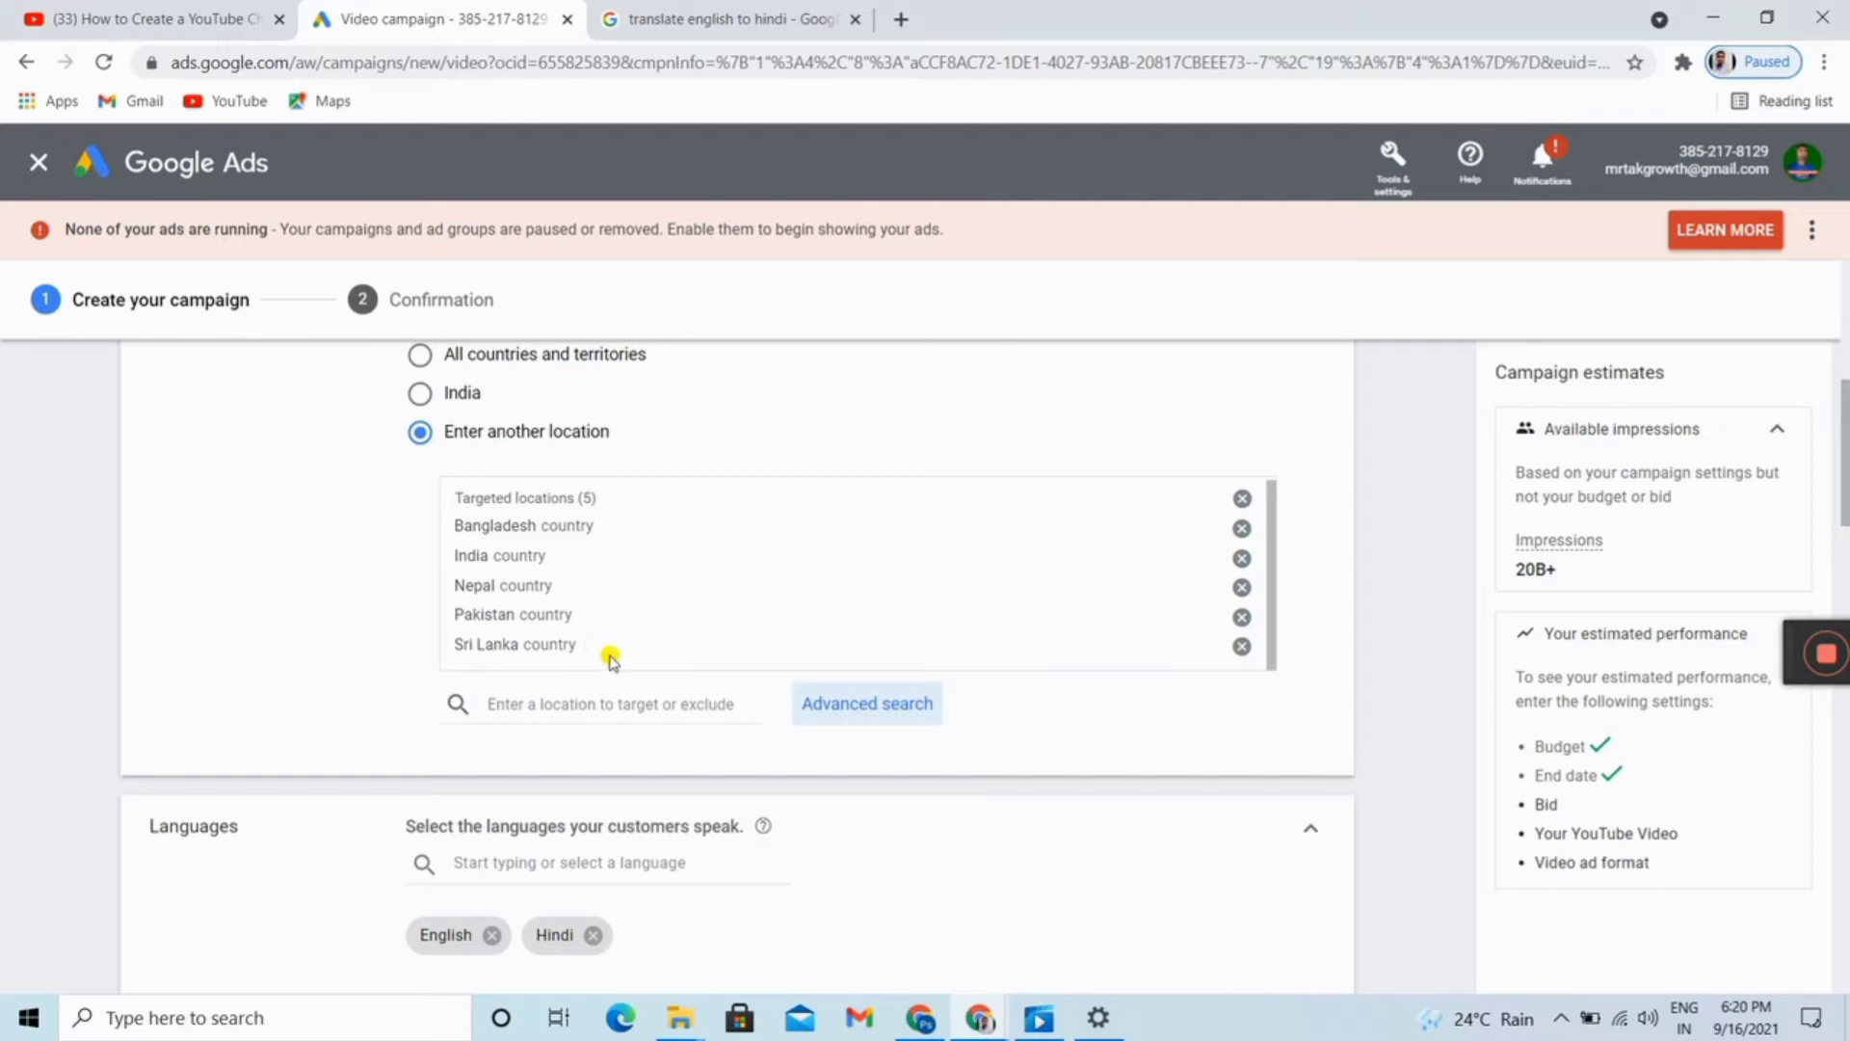
scroll(675, 665, "down", 2)
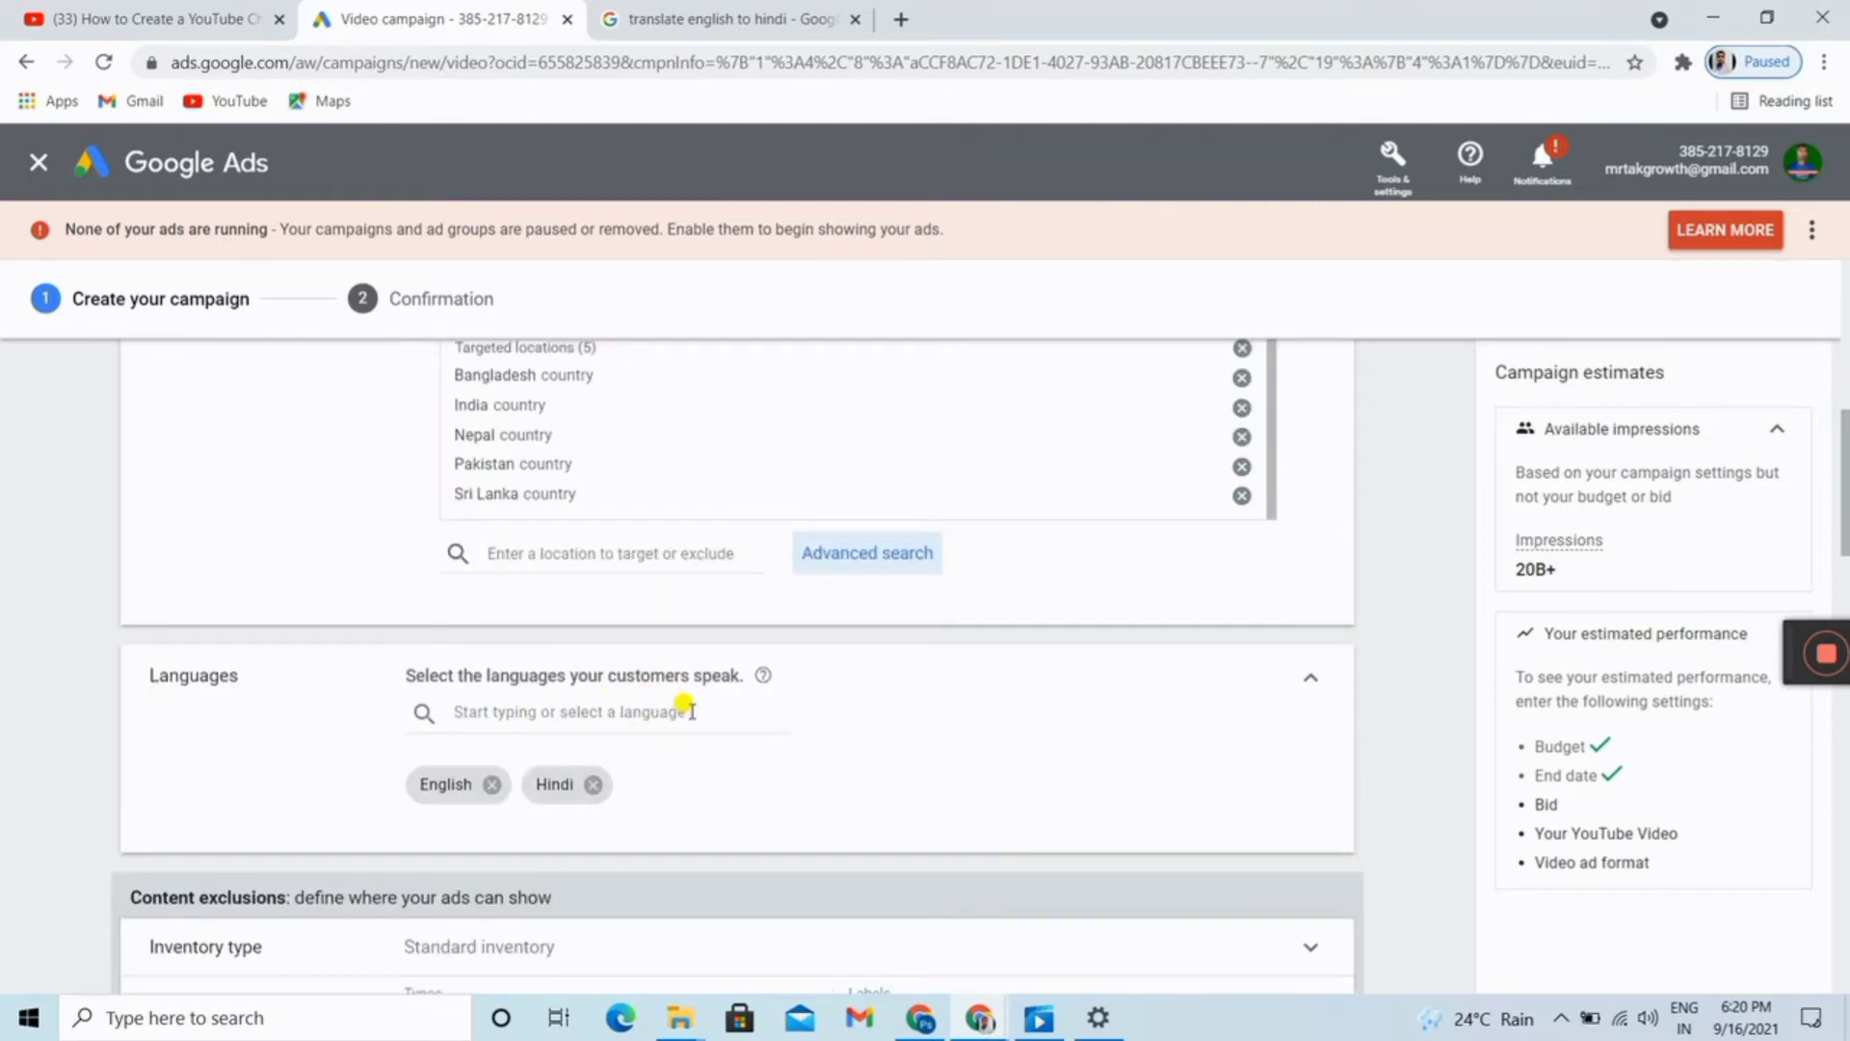
left_click(491, 784)
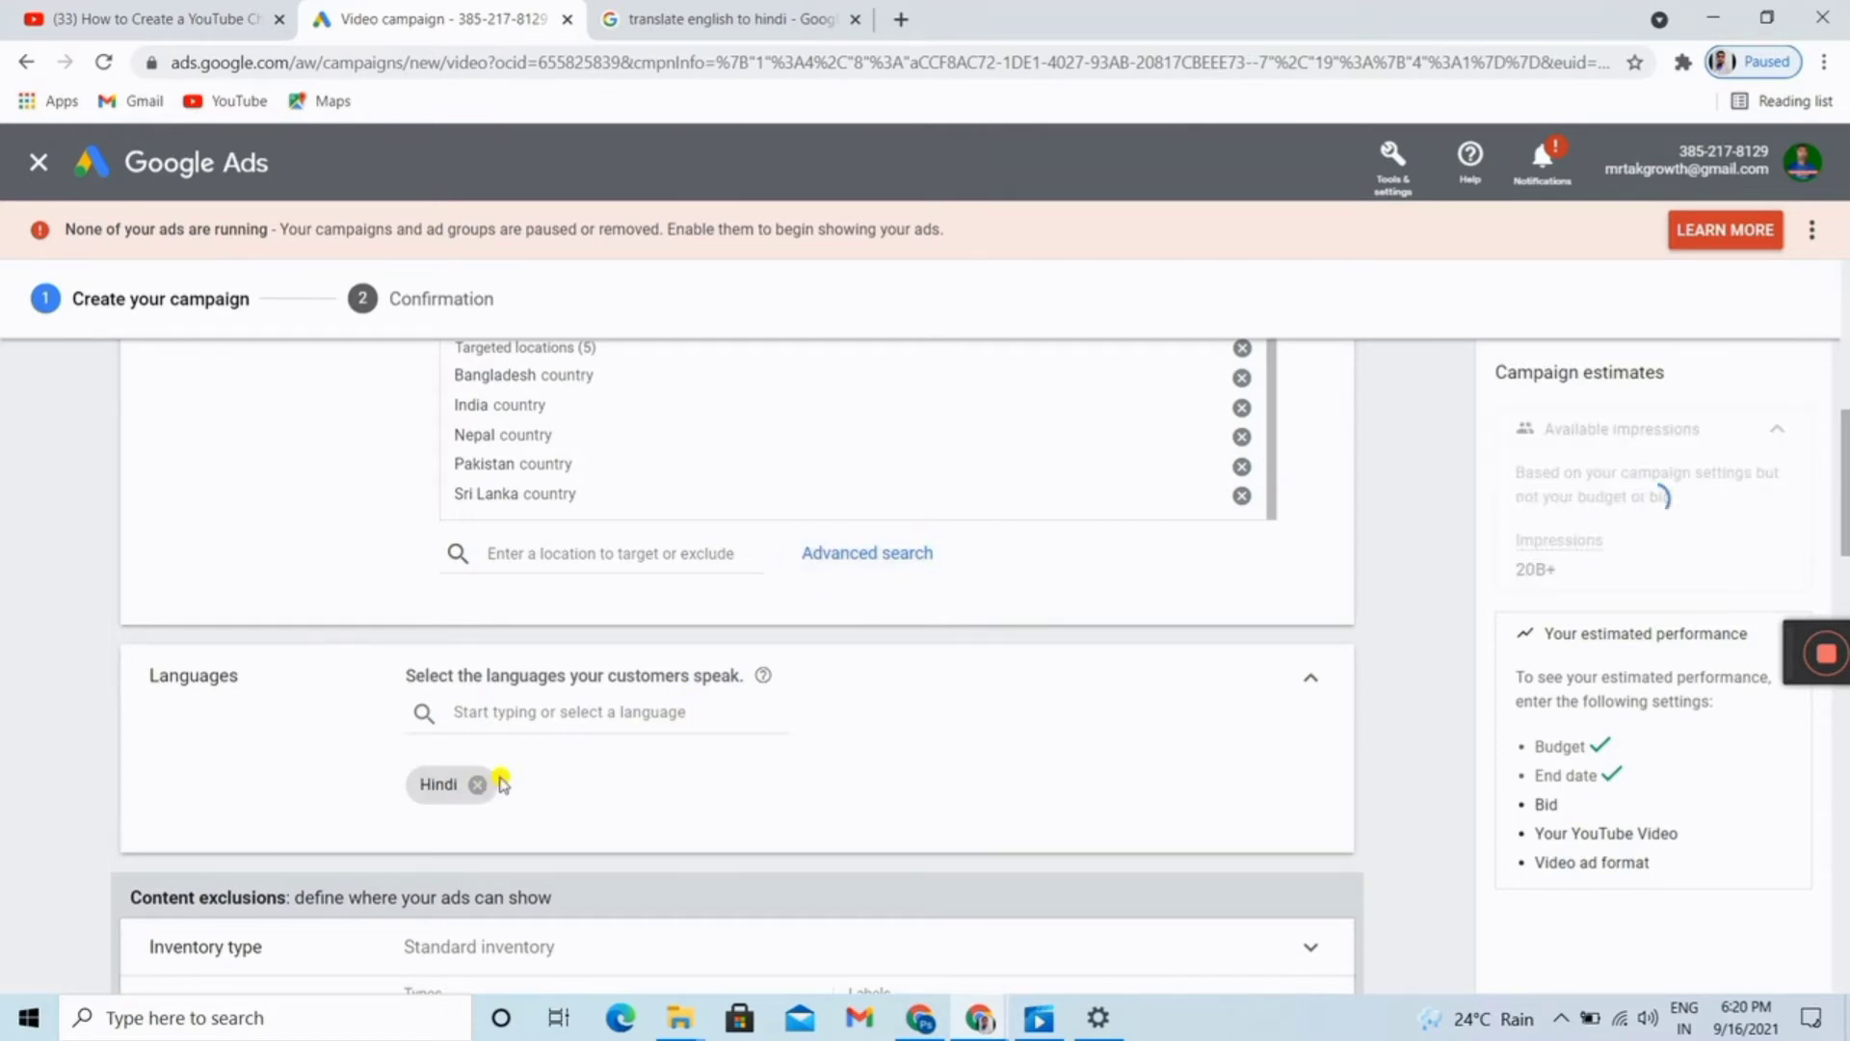
Look through the list of available customer languages and collapse the Languages section
left_click(644, 712)
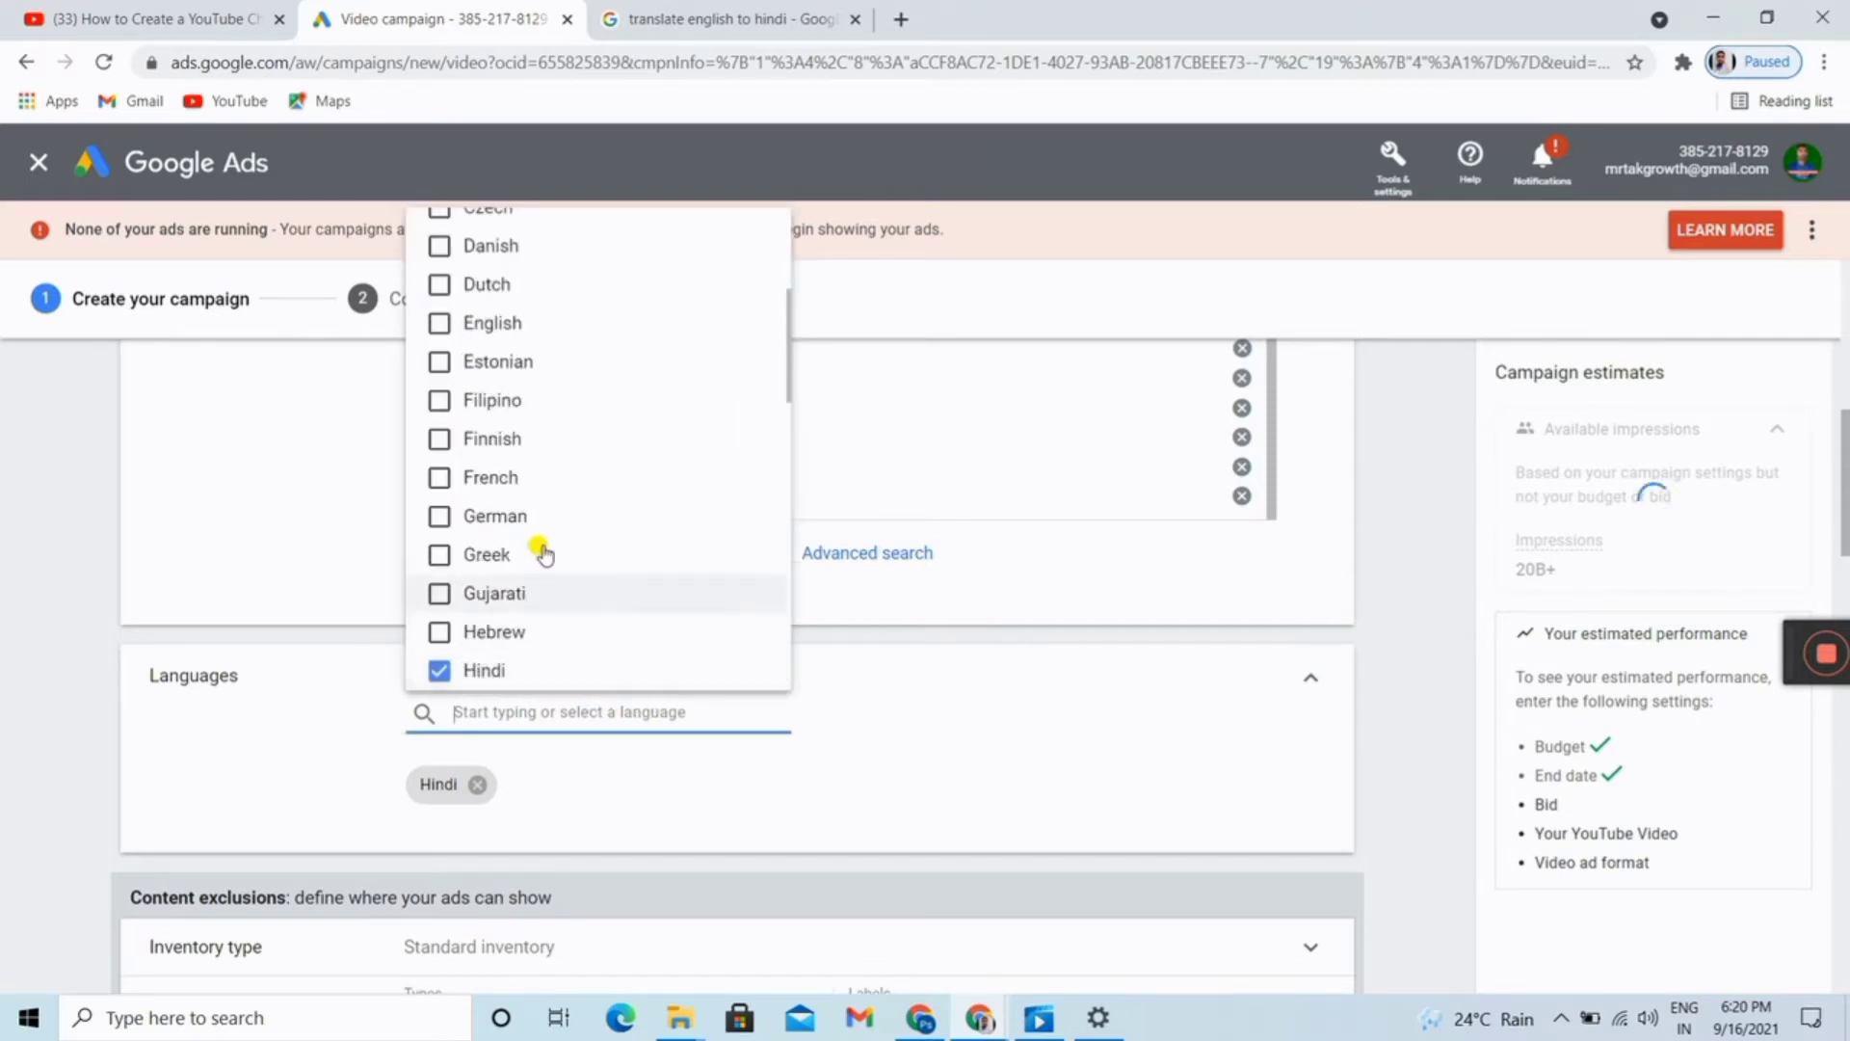
scroll(540, 552, "down", 3)
scroll(543, 551, "down", 9)
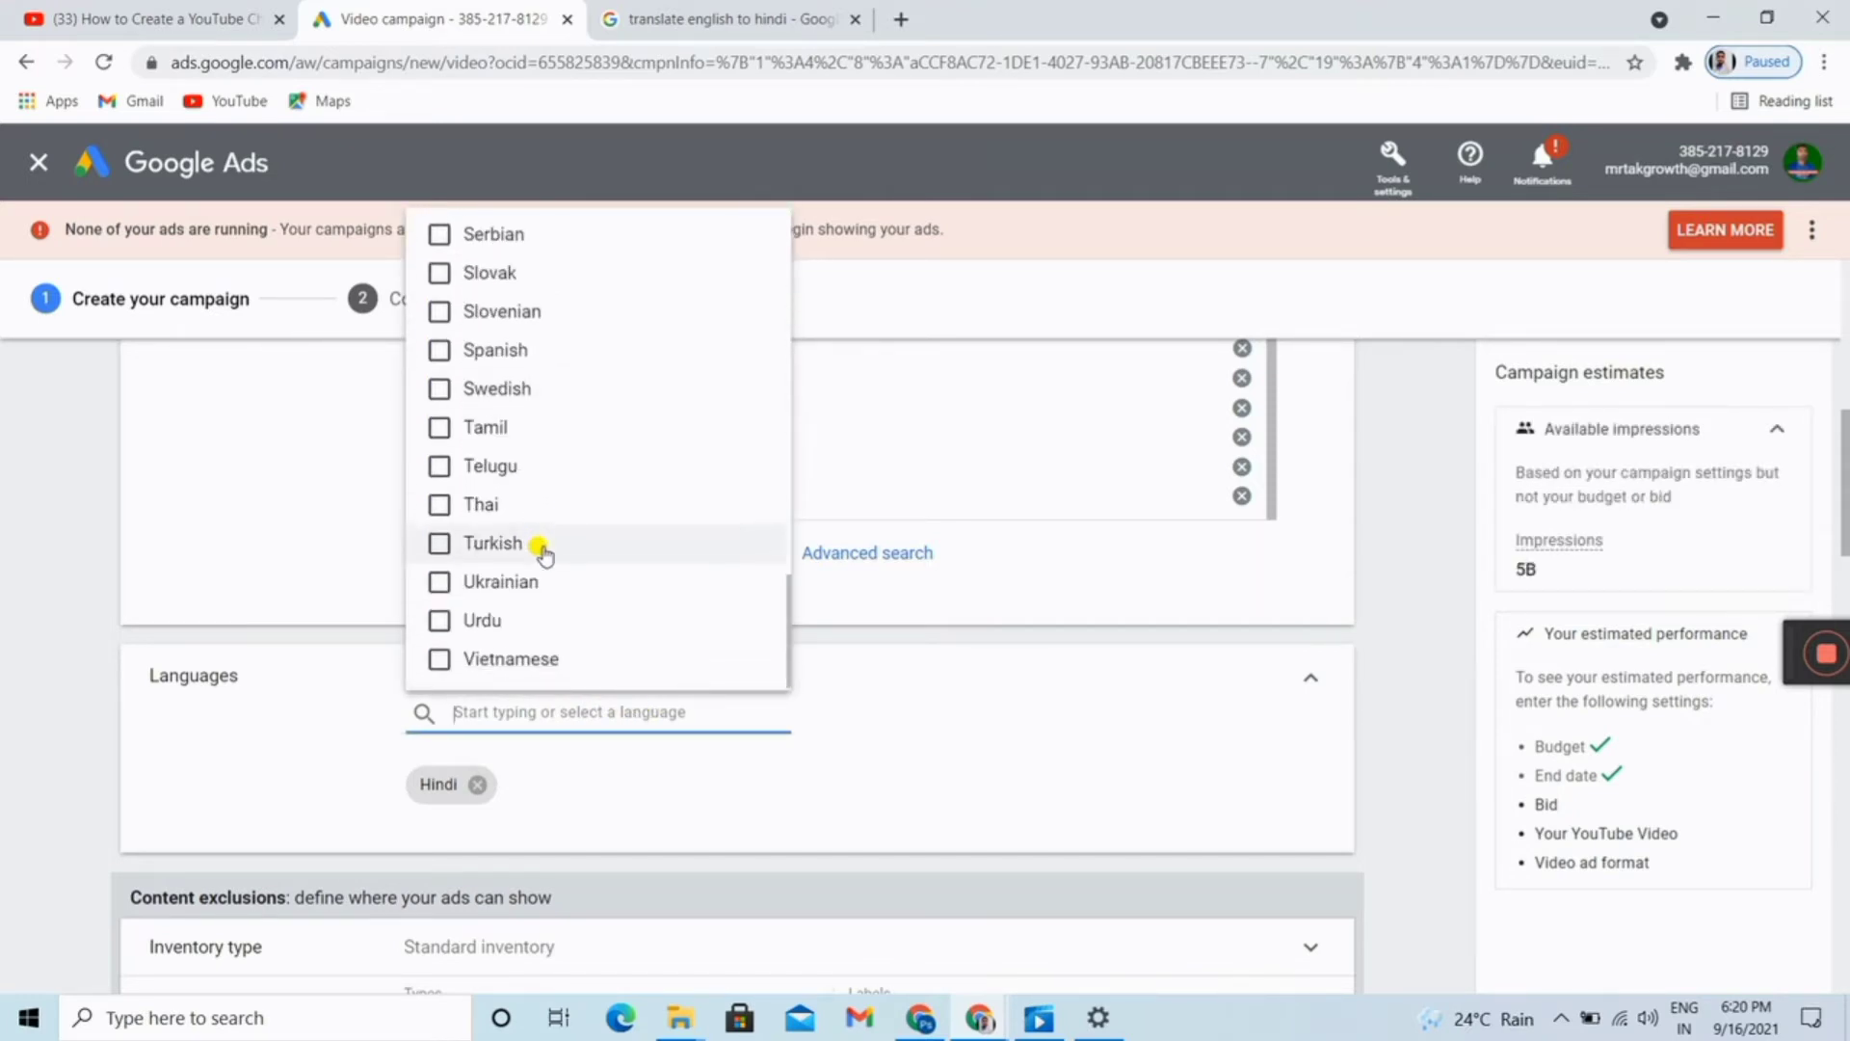
scroll(540, 551, "up", 15)
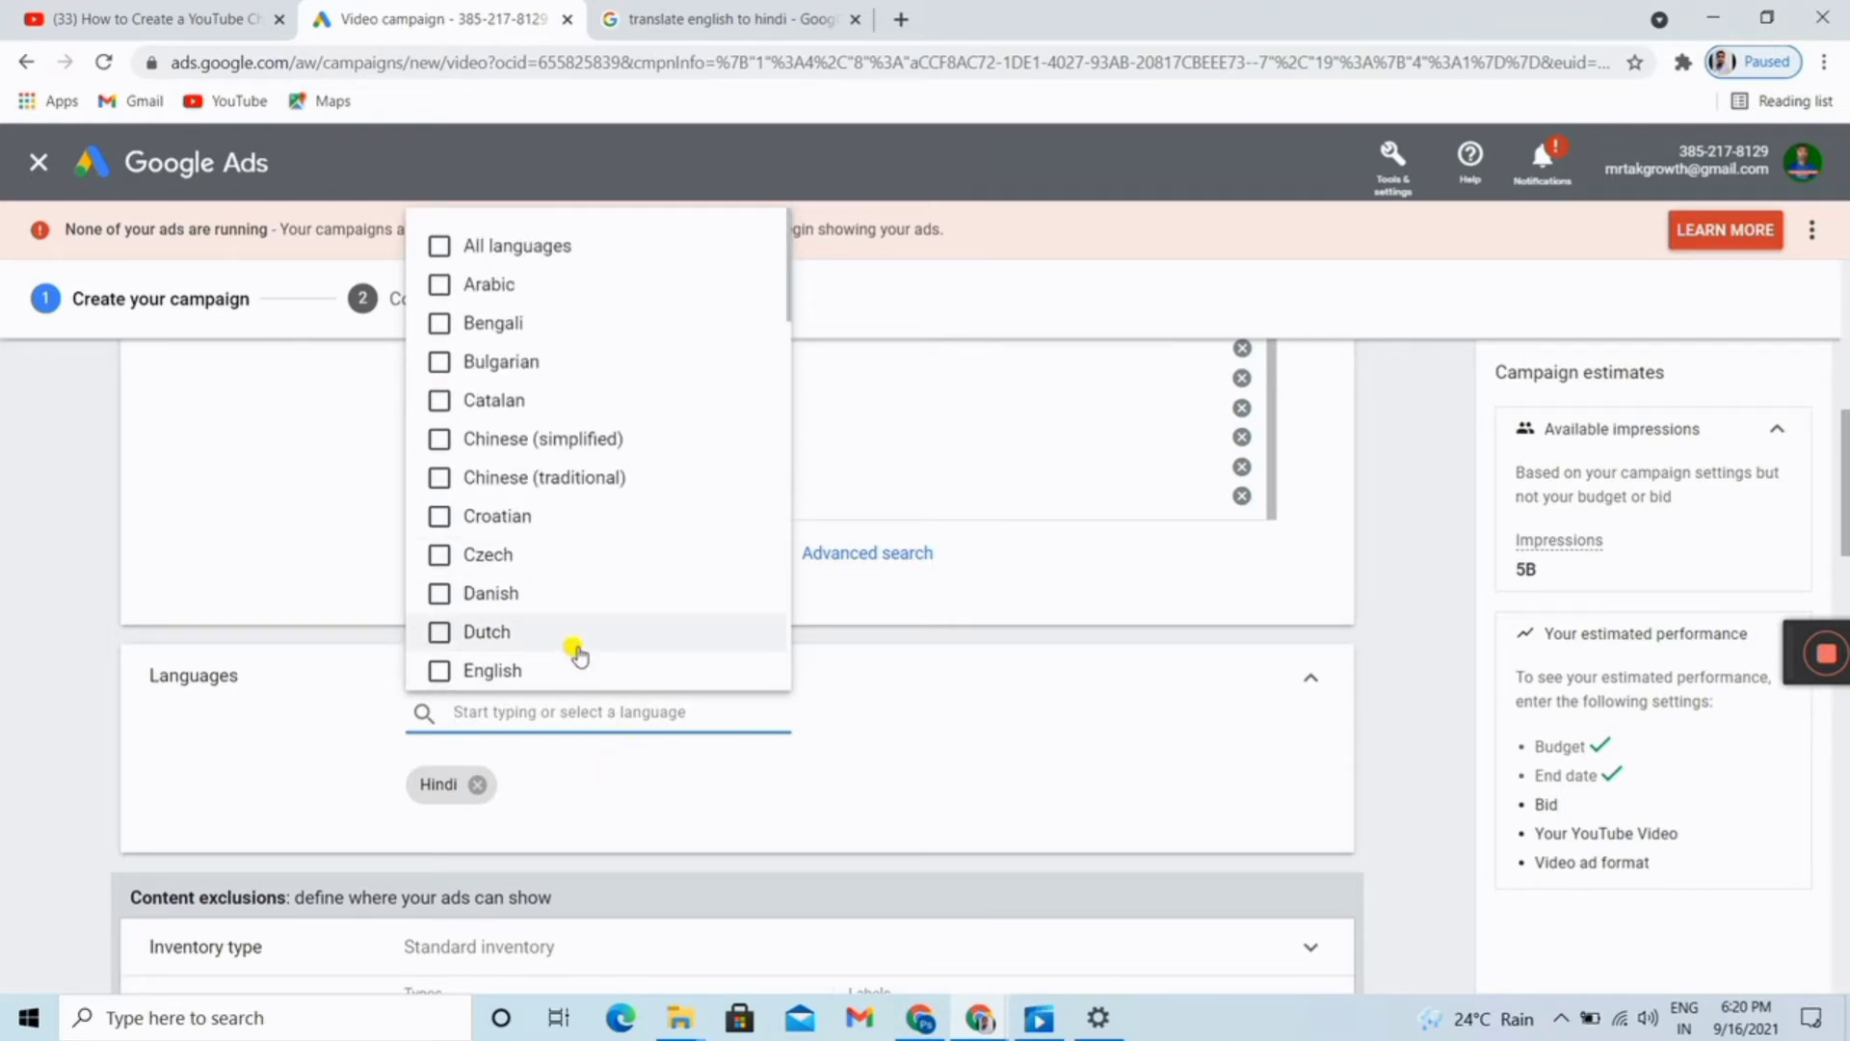
scroll(578, 655, "down", 1)
scroll(579, 655, "down", 3)
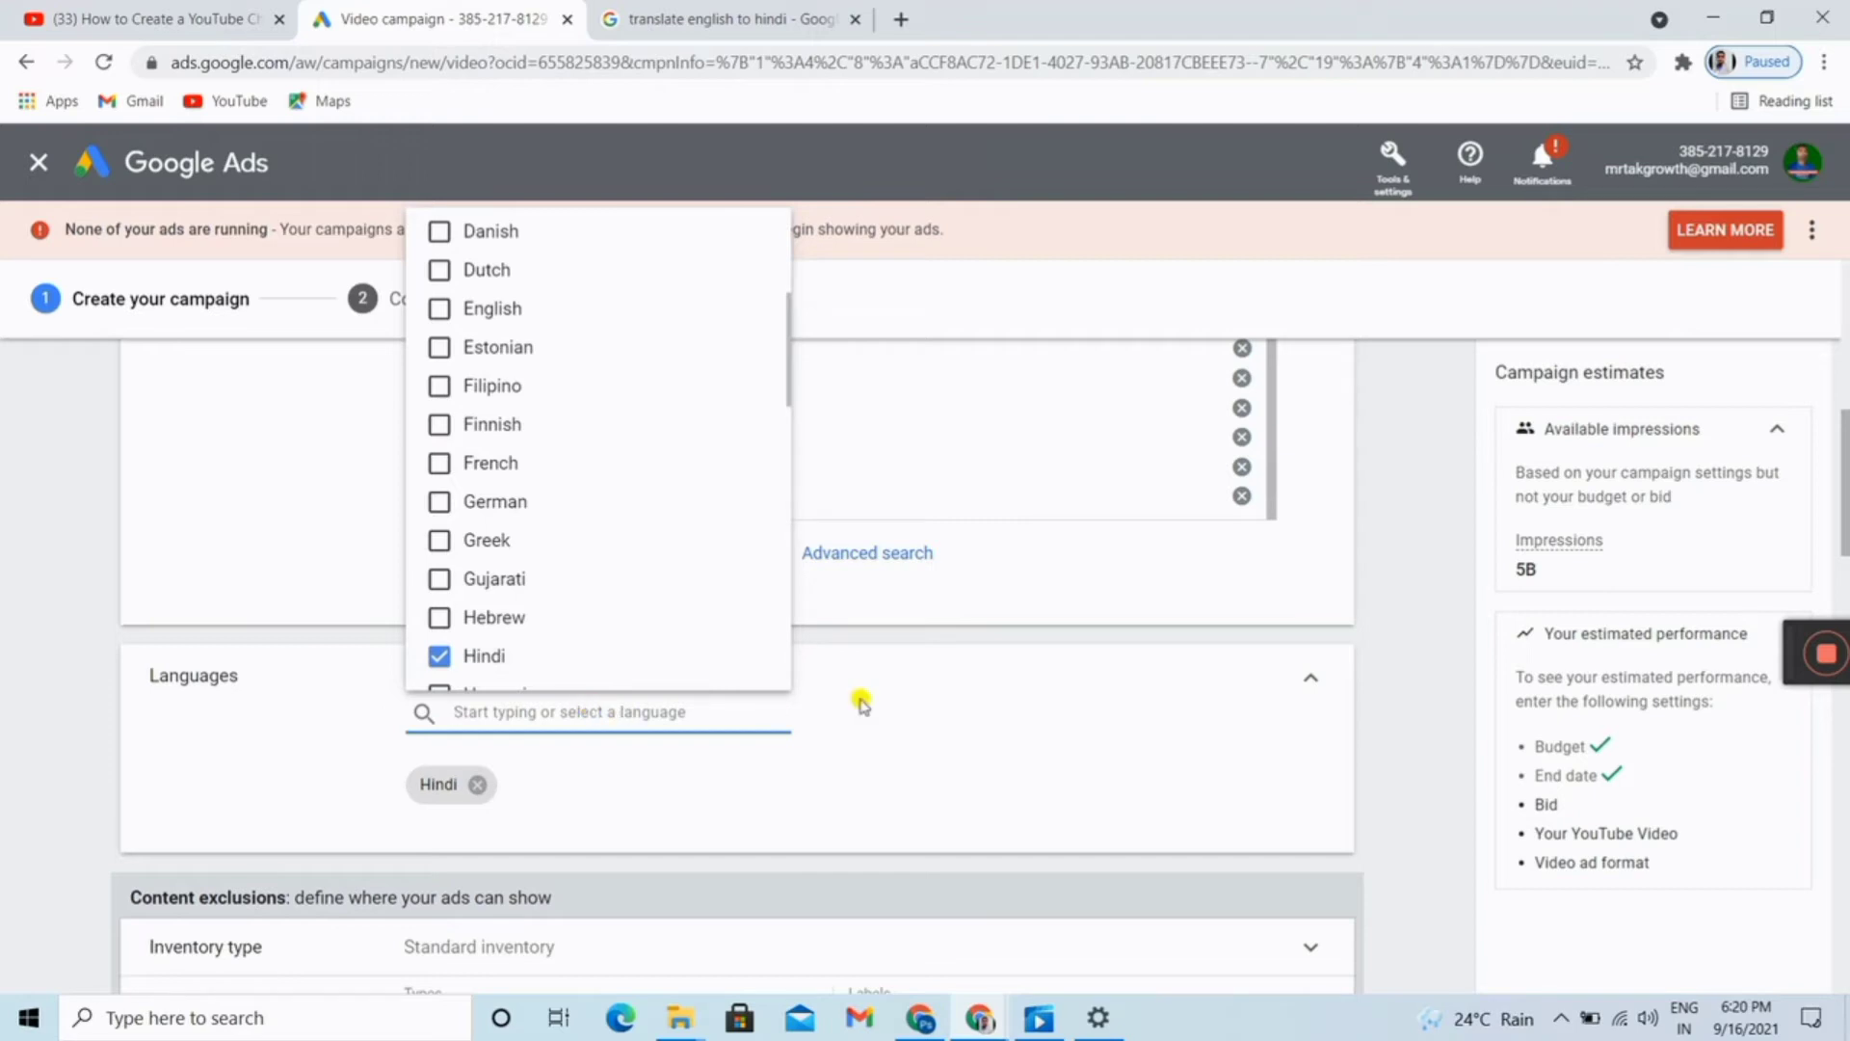
left_click(978, 747)
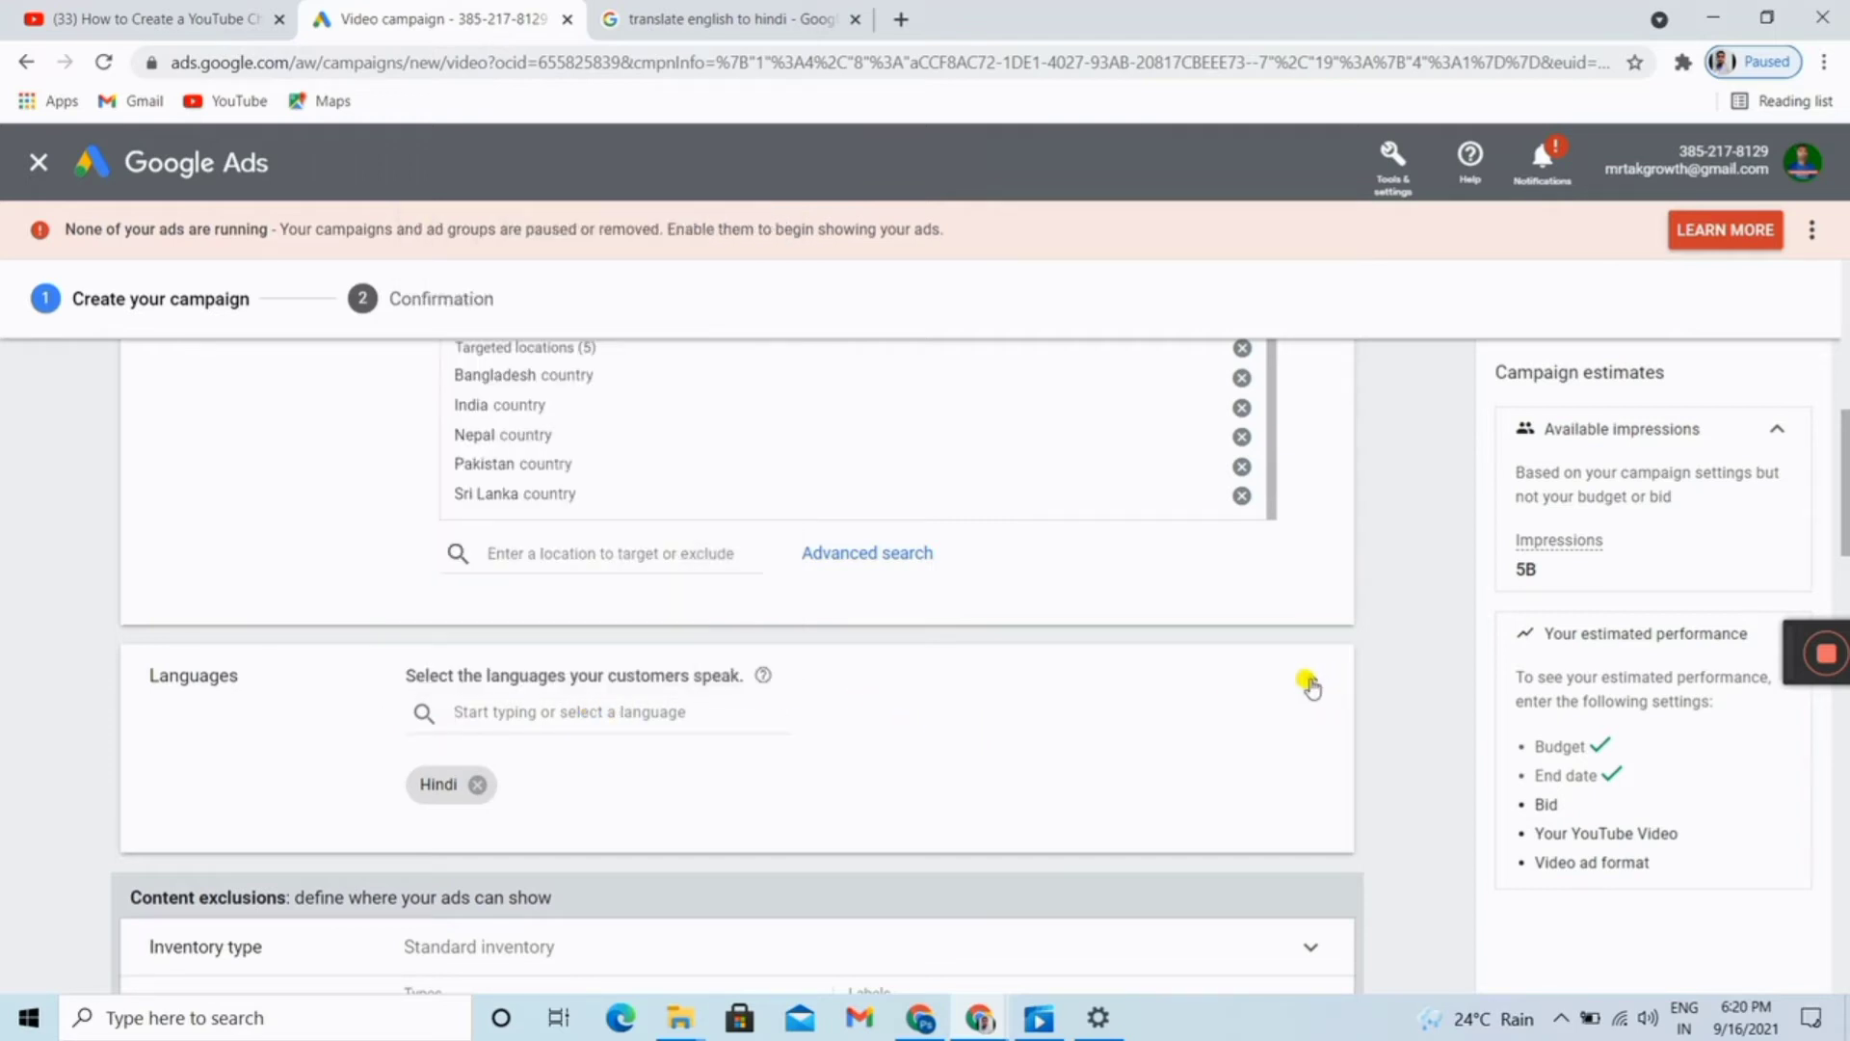
left_click(1310, 680)
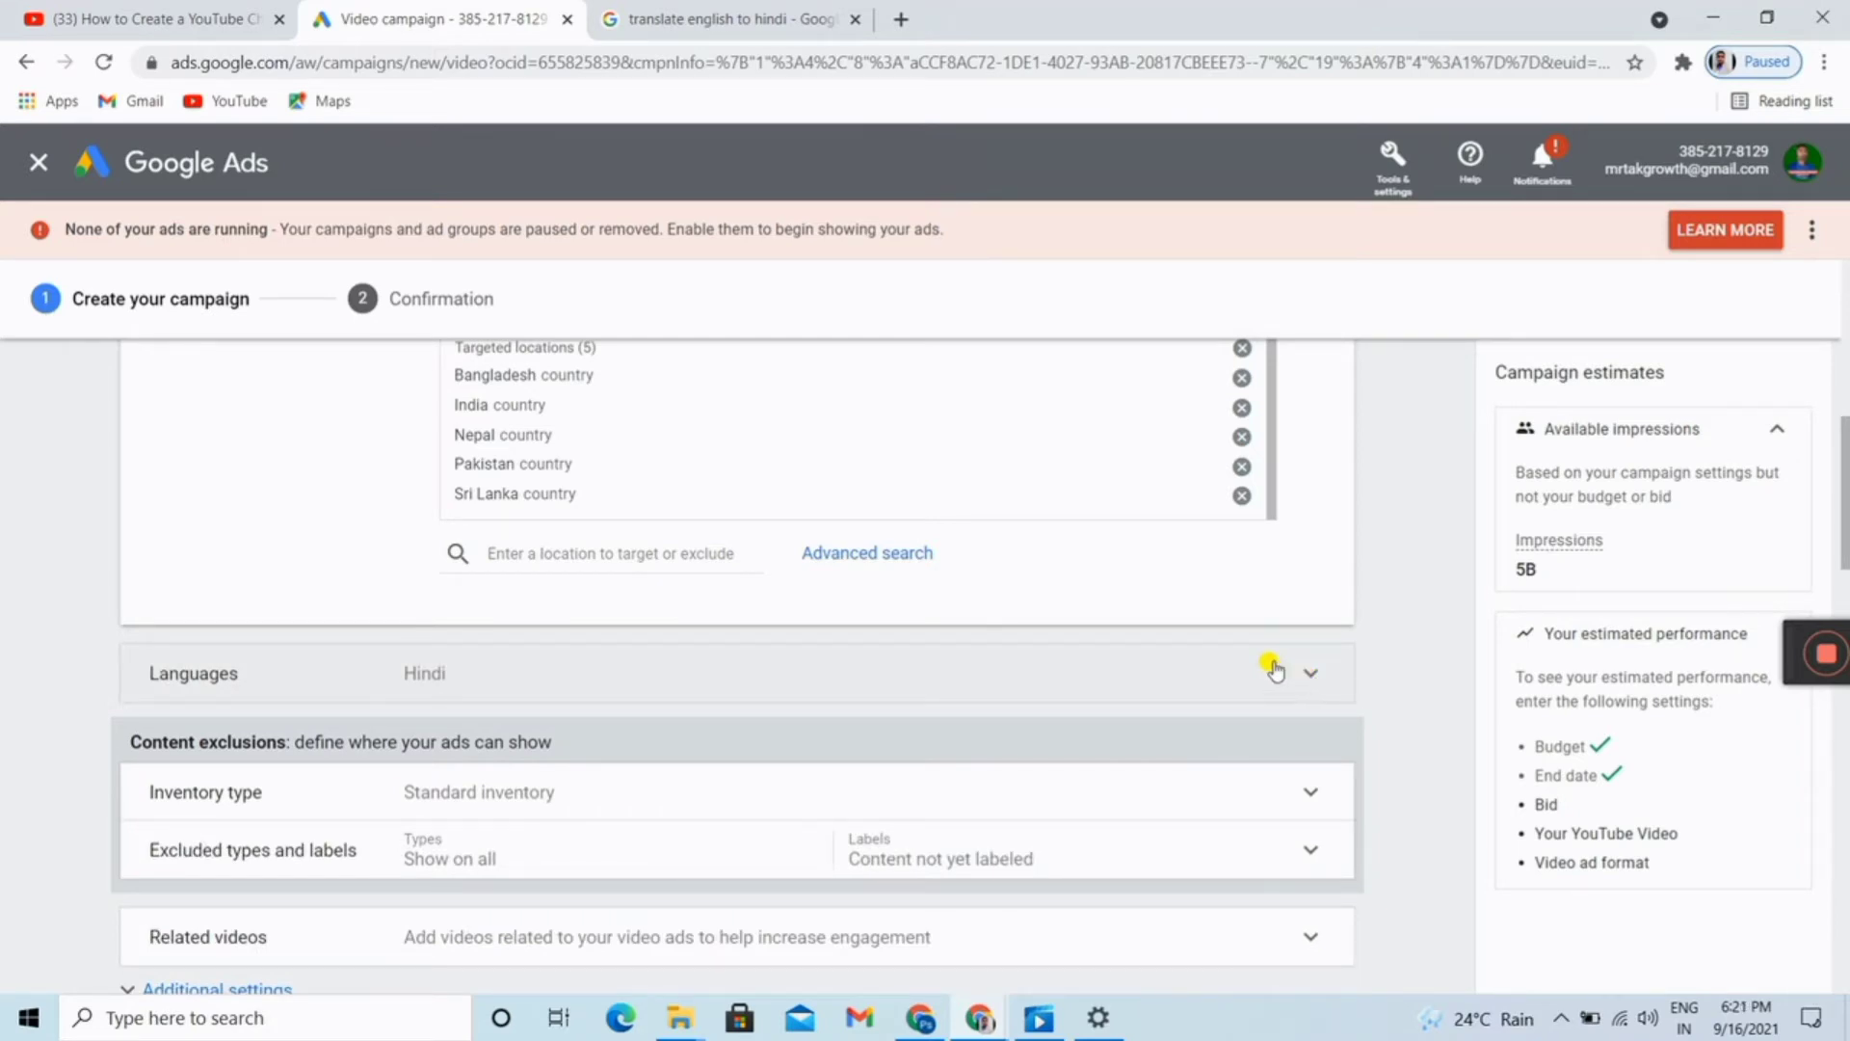
Review the inventory type options under Content exclusions, keeping Standard inventory, and collapse that section
left_click(1312, 790)
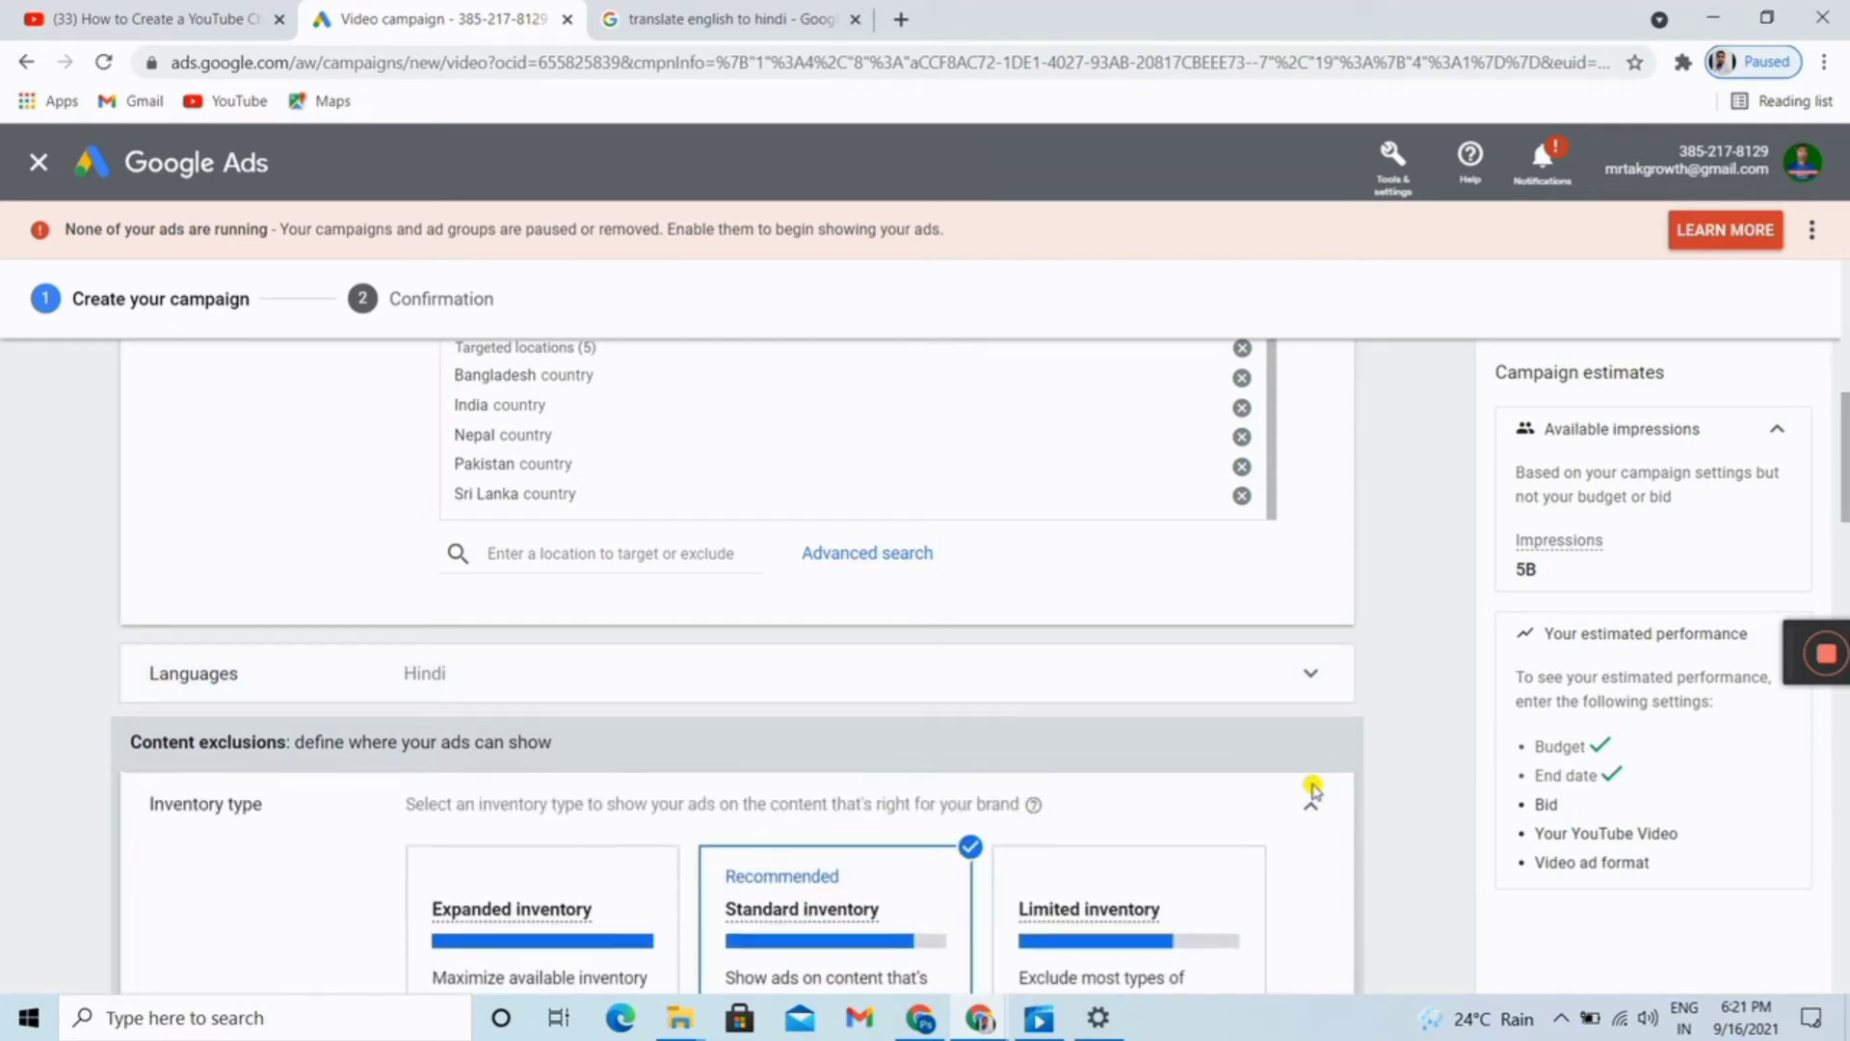
scroll(1314, 791, "down", 2)
scroll(1313, 790, "down", 2)
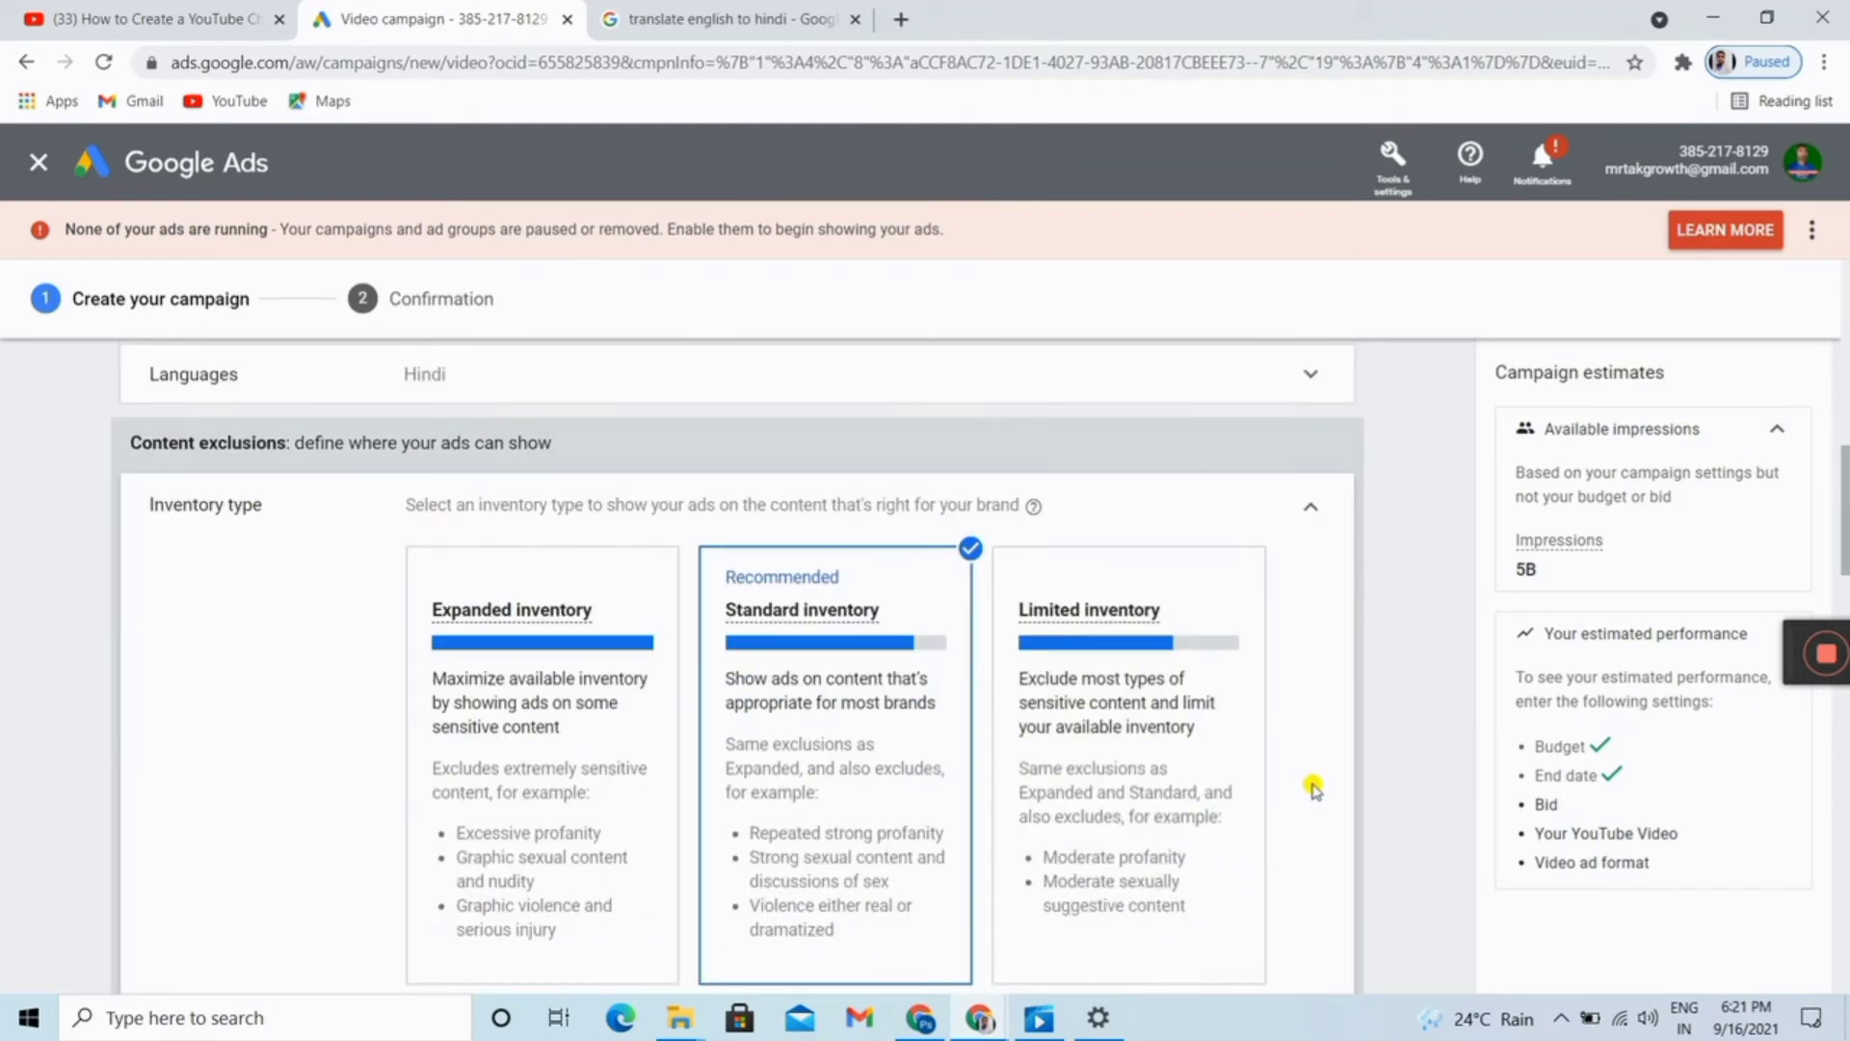
scroll(1315, 789, "down", 2)
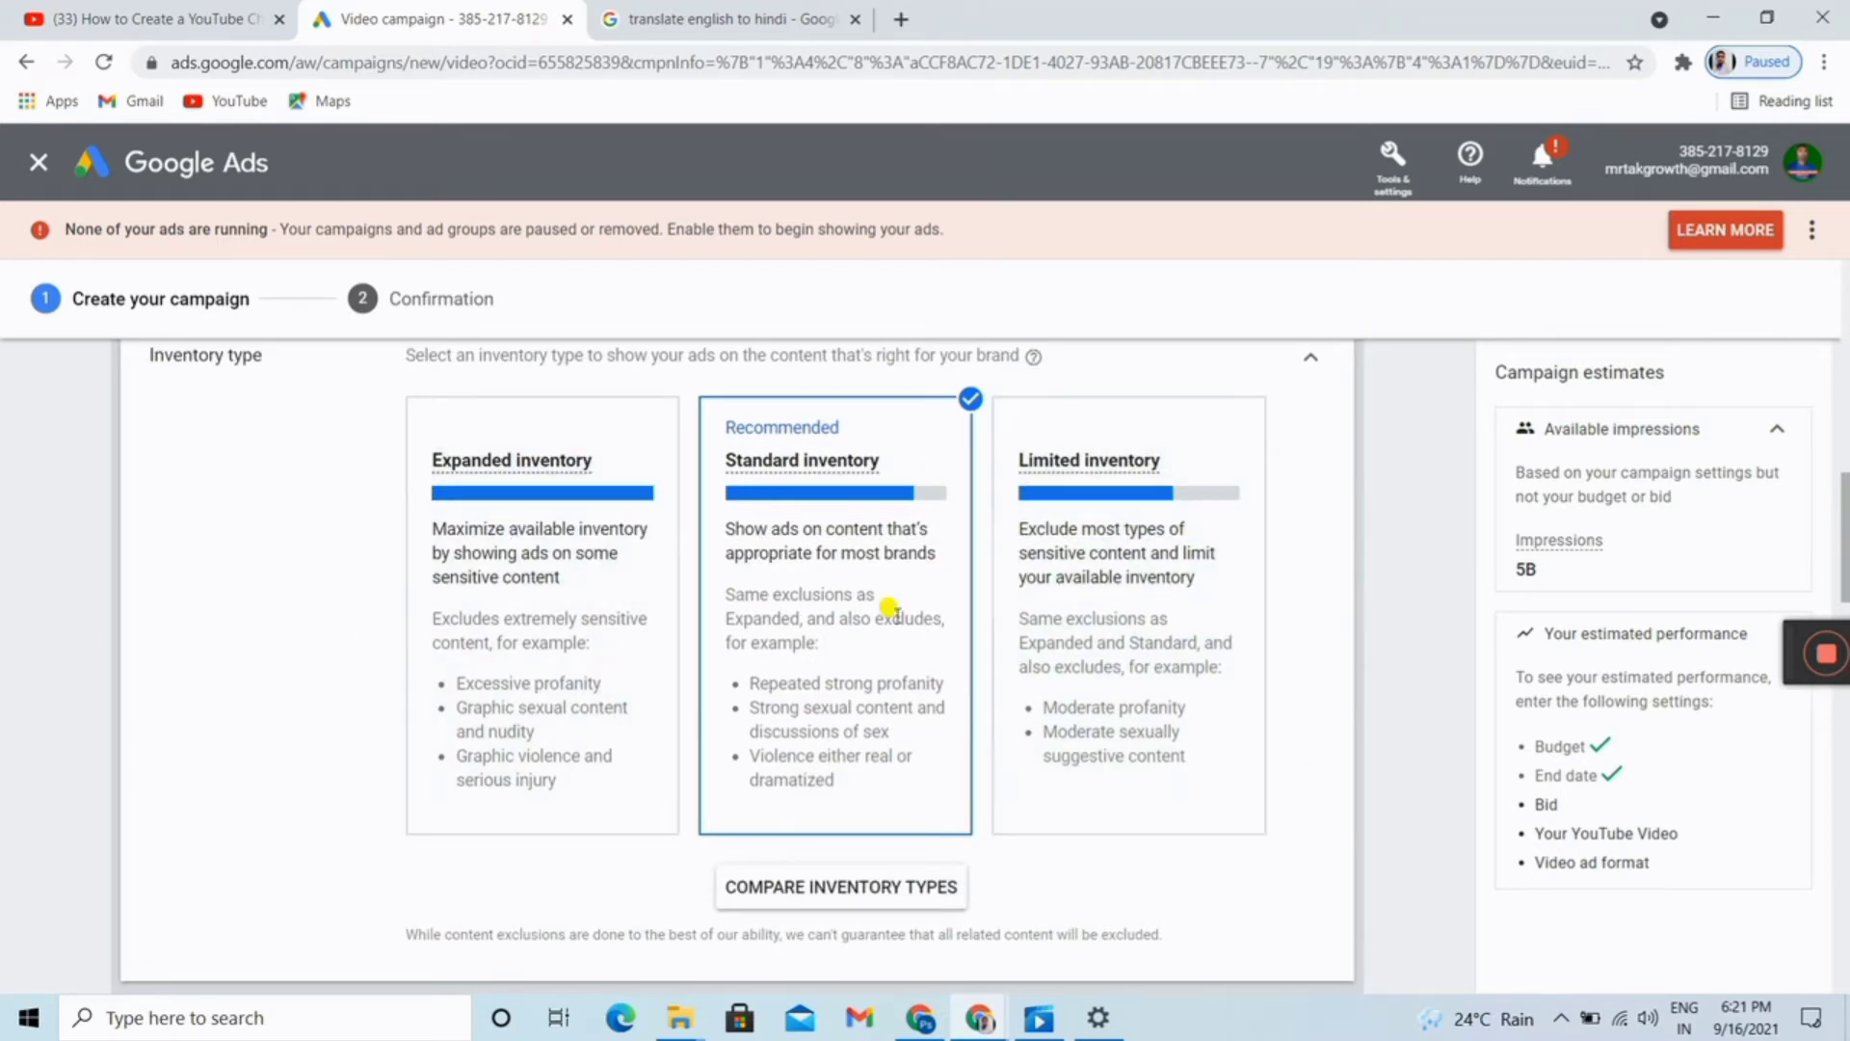
scroll(1092, 559, "down", 4)
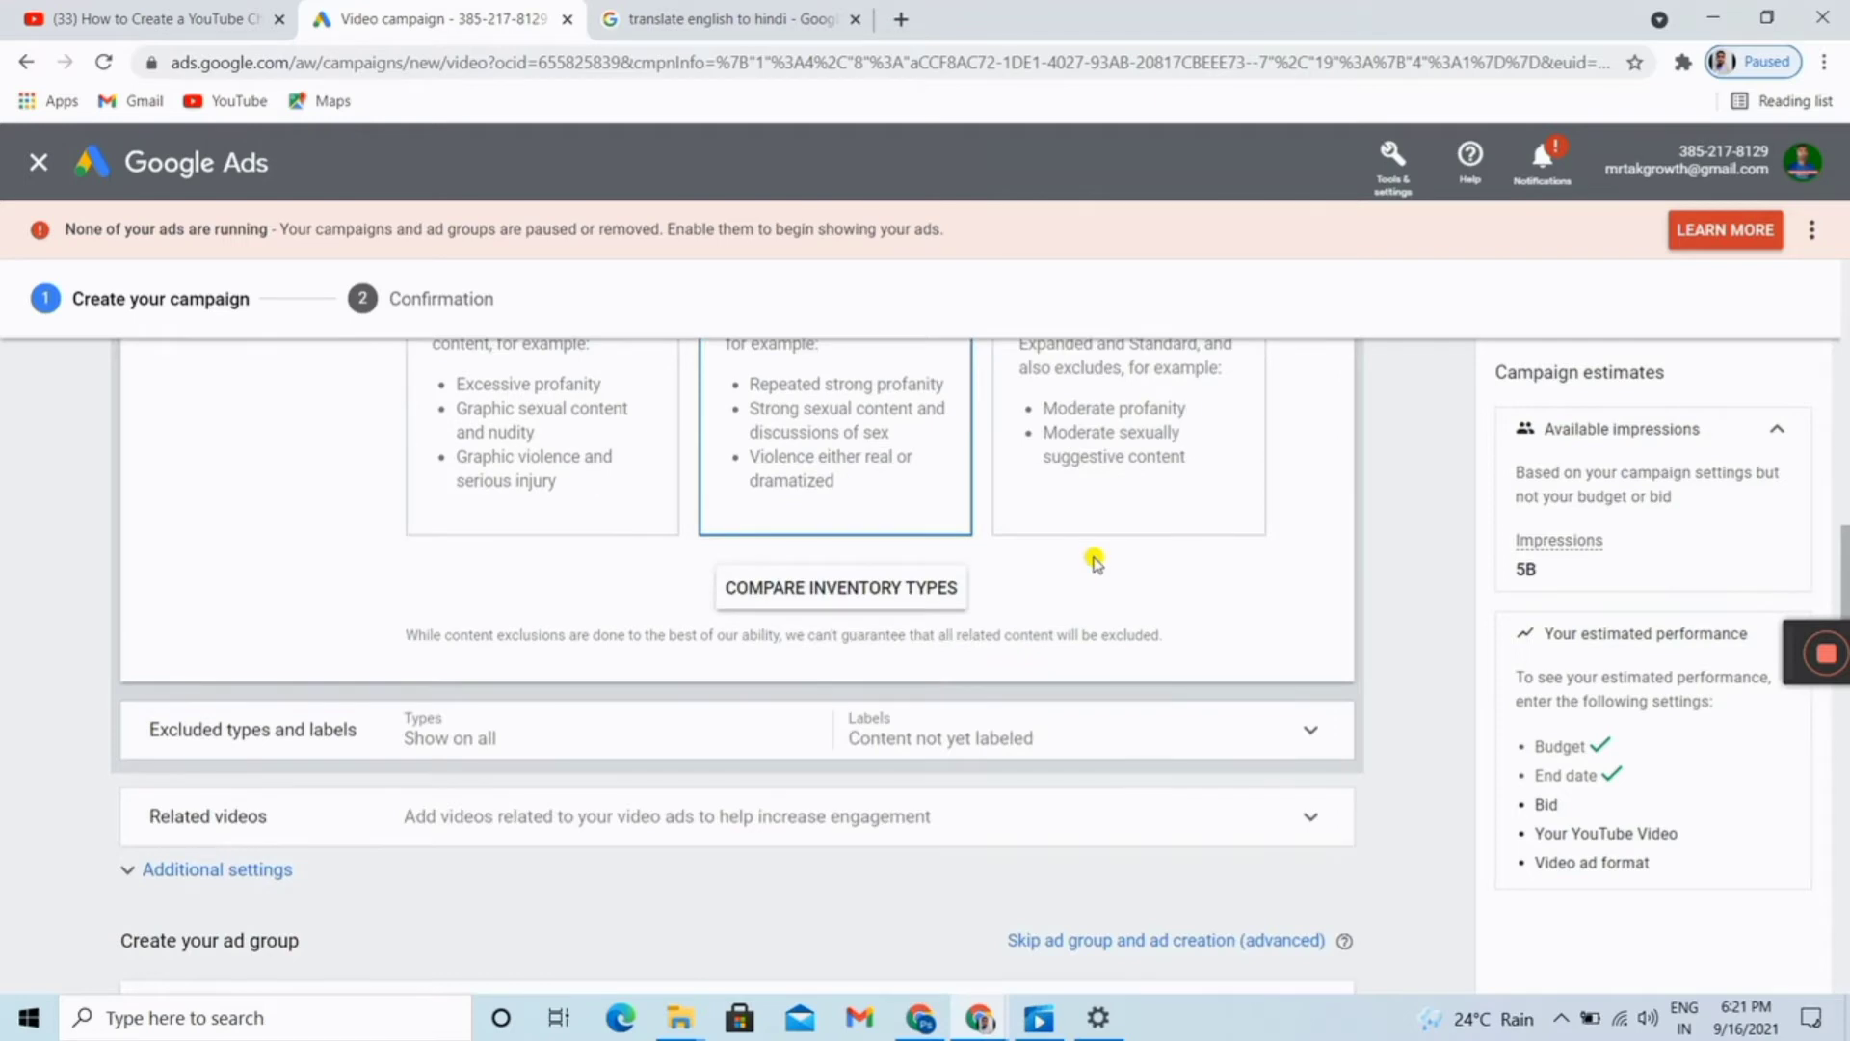
scroll(1094, 562, "up", 4)
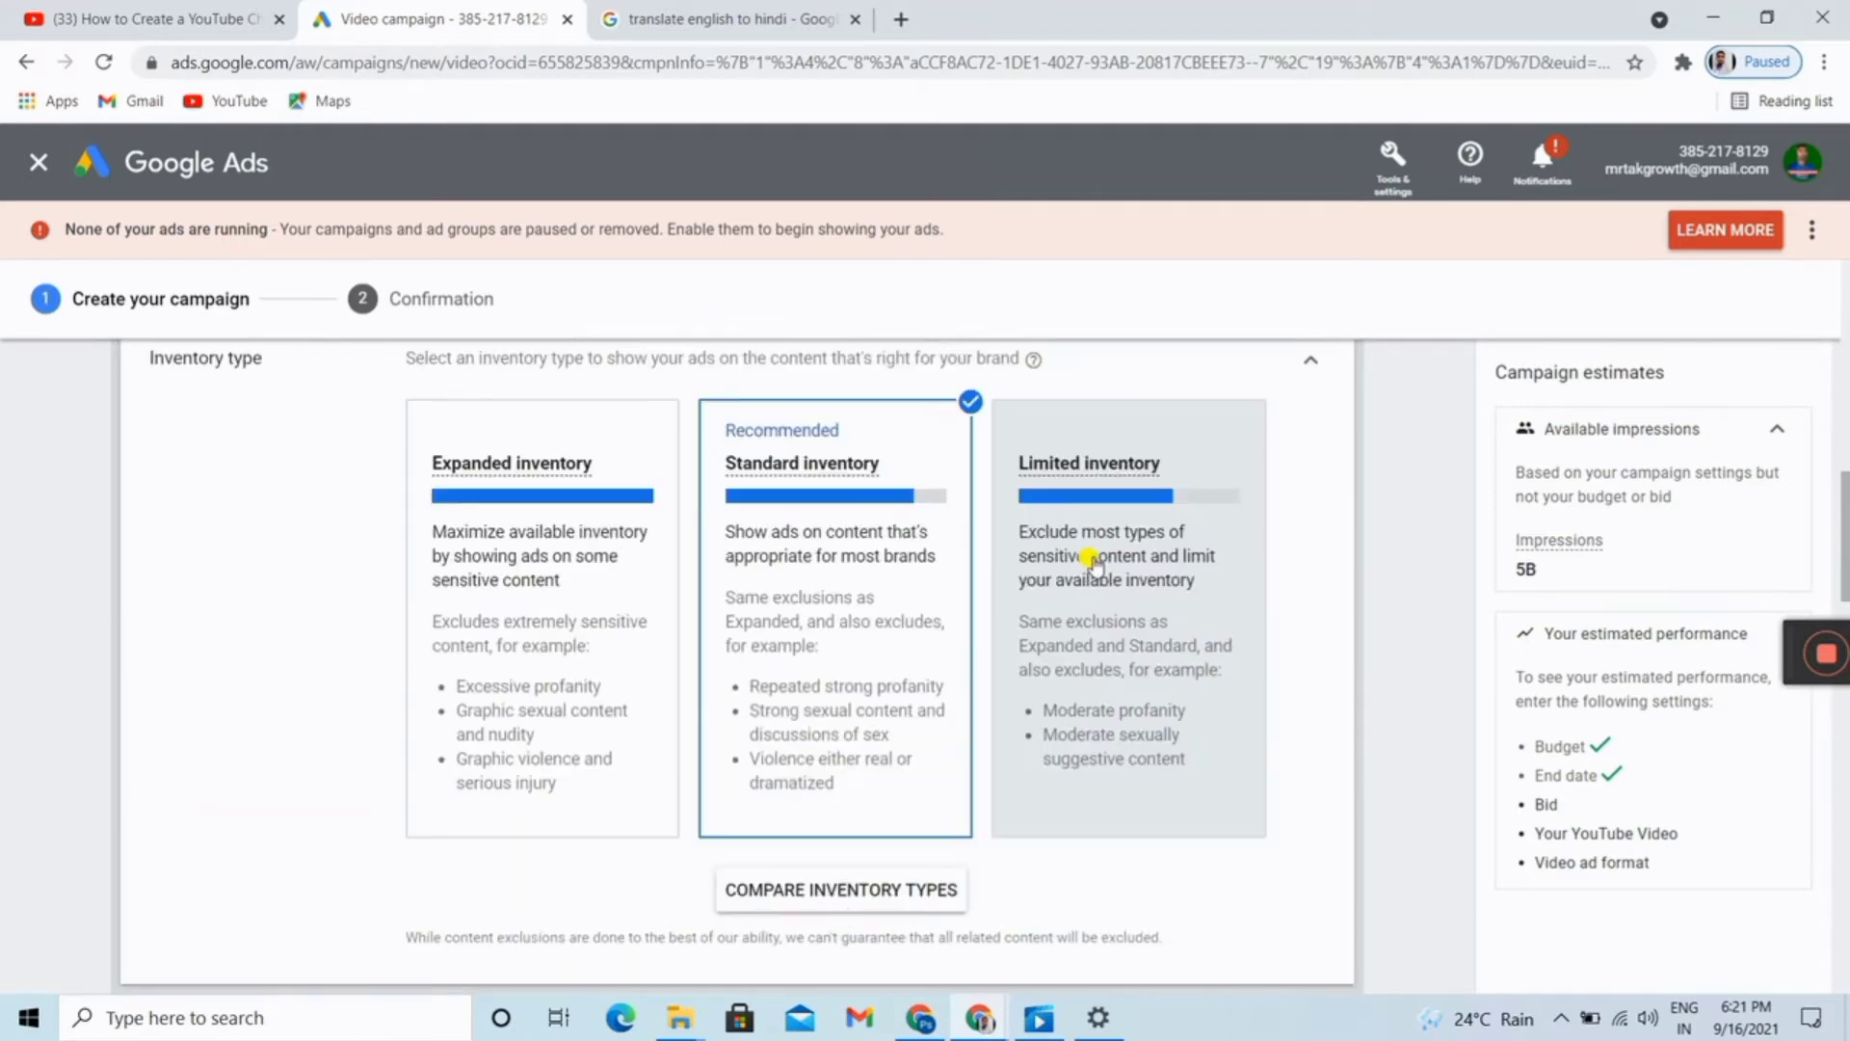
left_click(1308, 371)
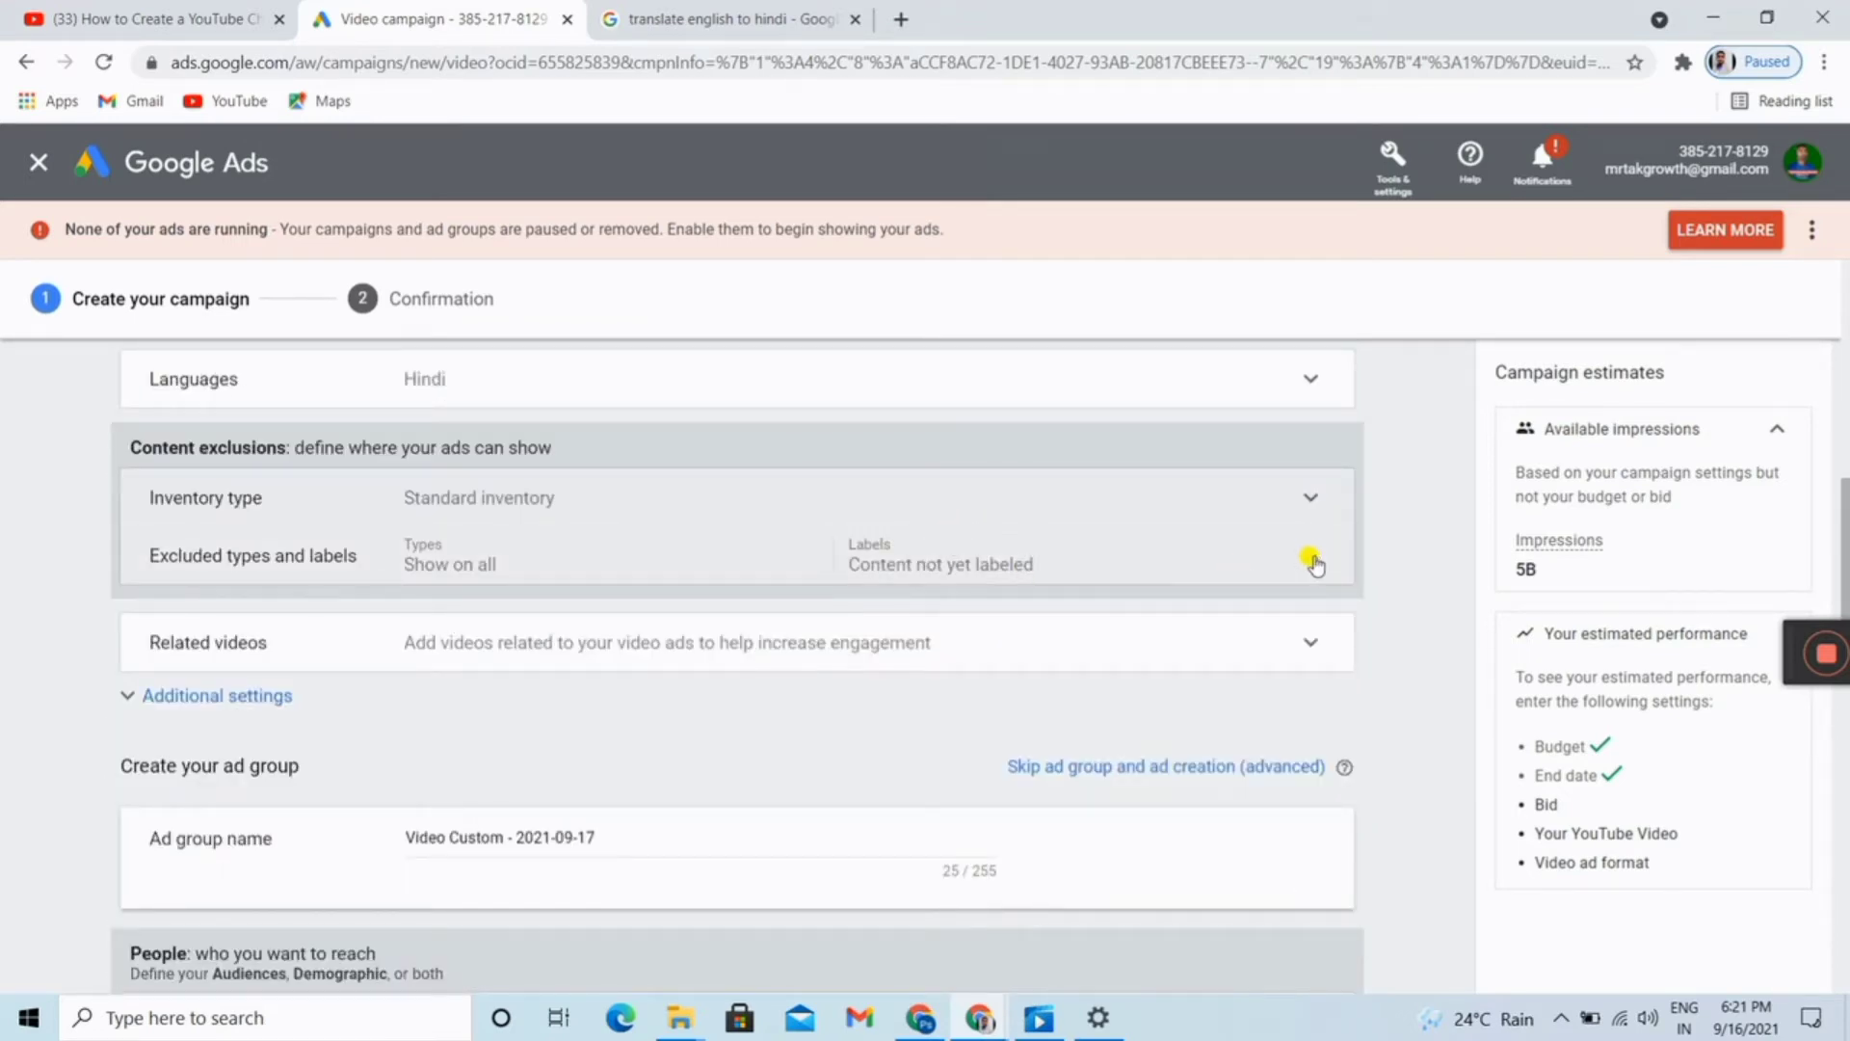
Exclude embedded YouTube videos under Excluded types and labels, and collapse that section
left_click(1308, 564)
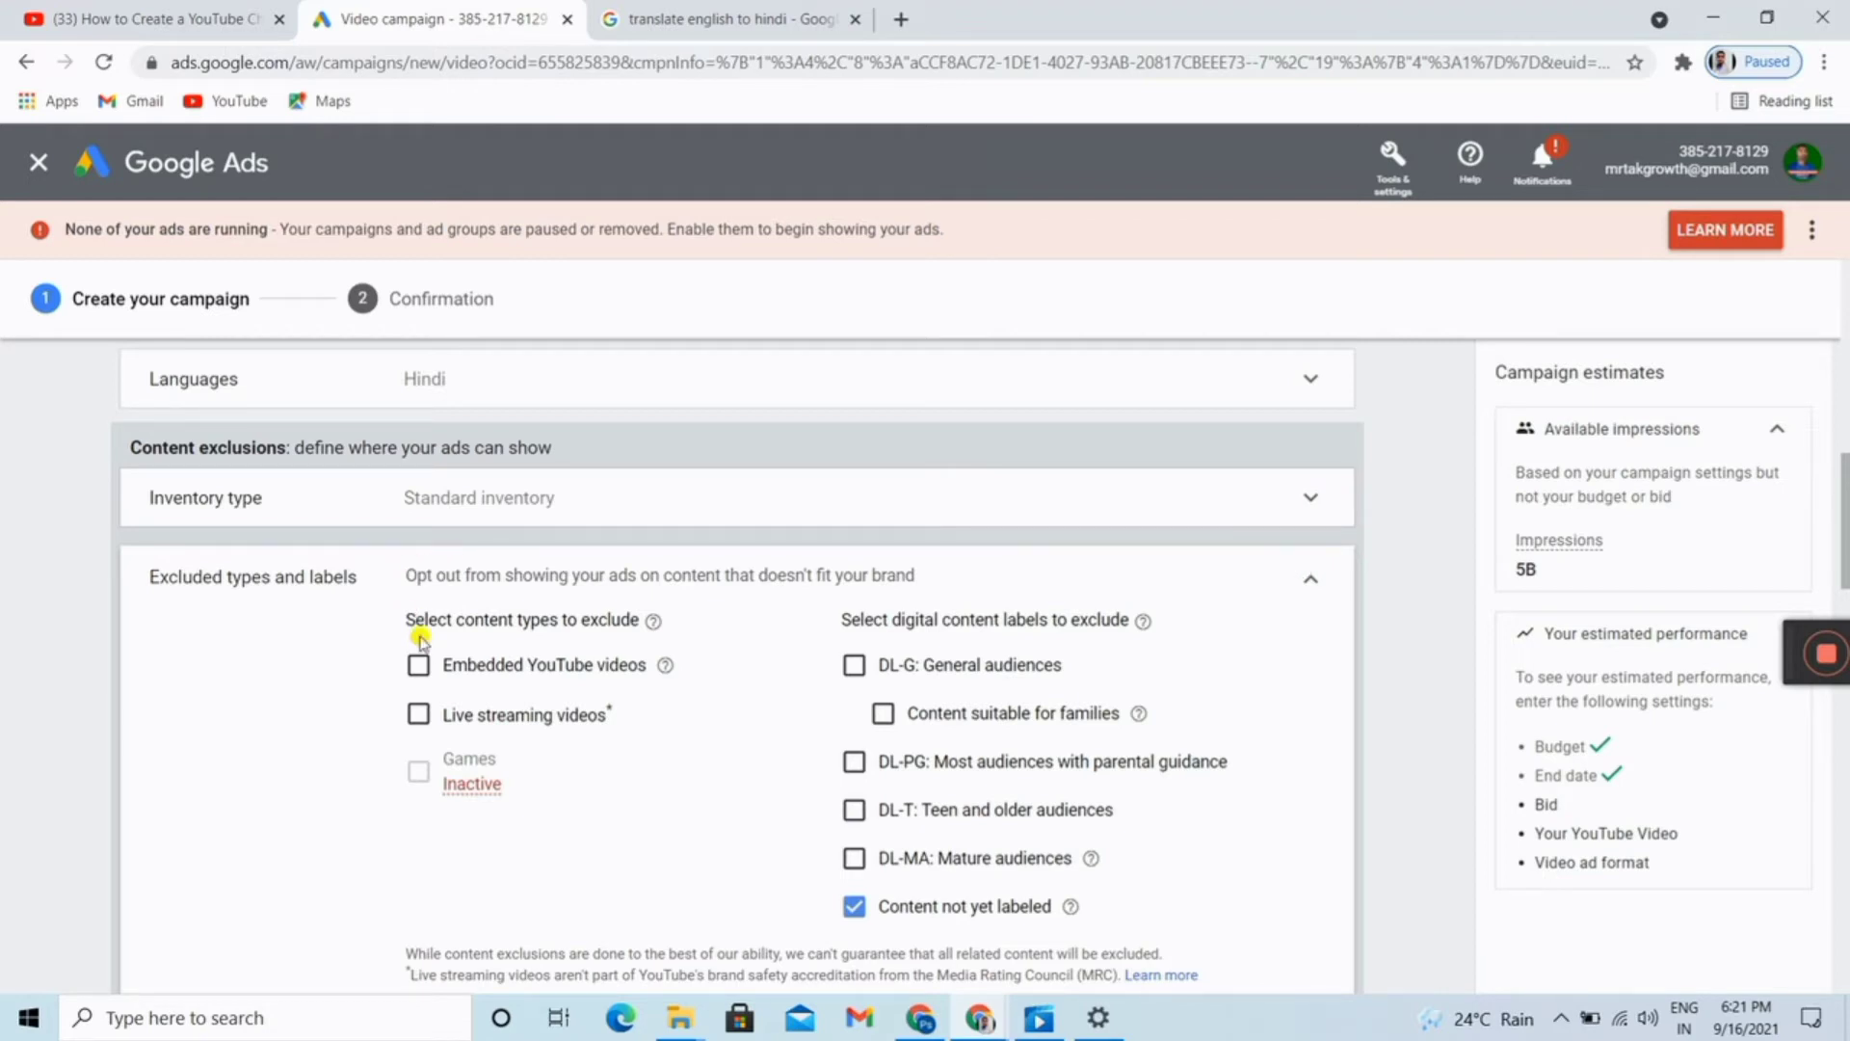
left_click(420, 665)
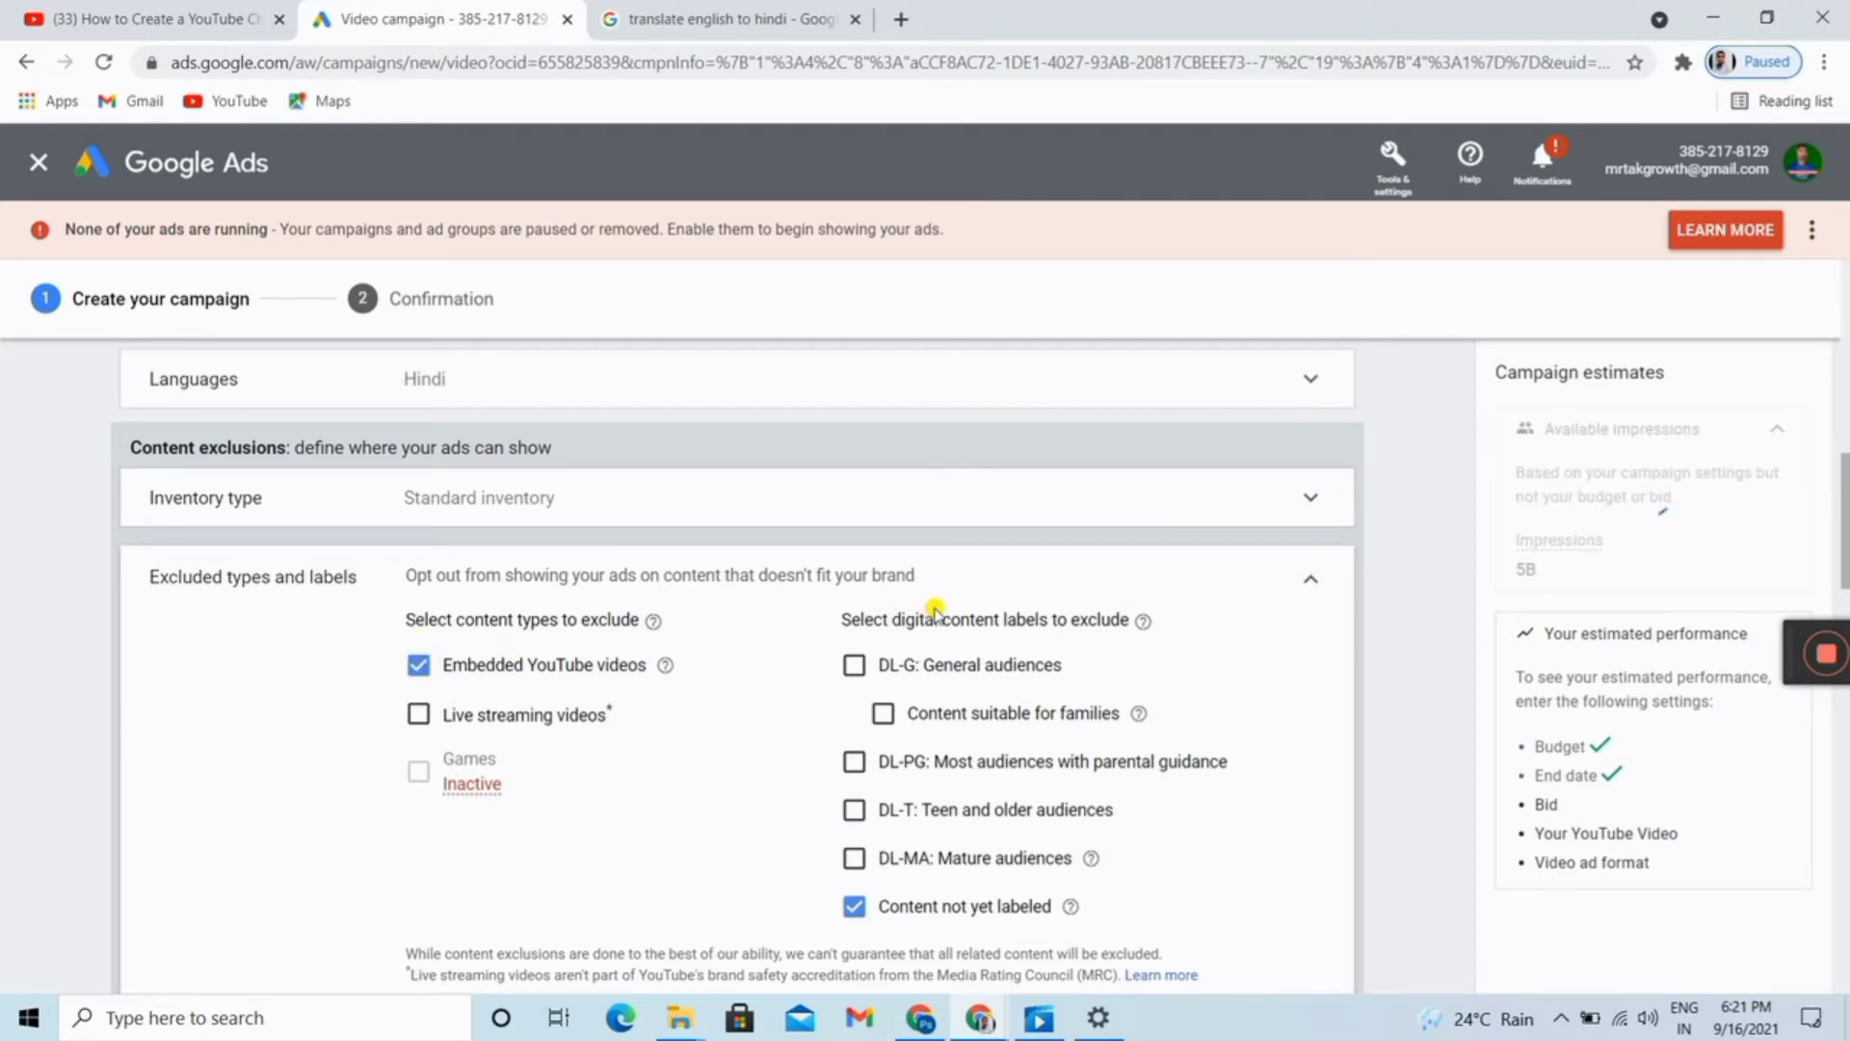
scroll(935, 615, "down", 2)
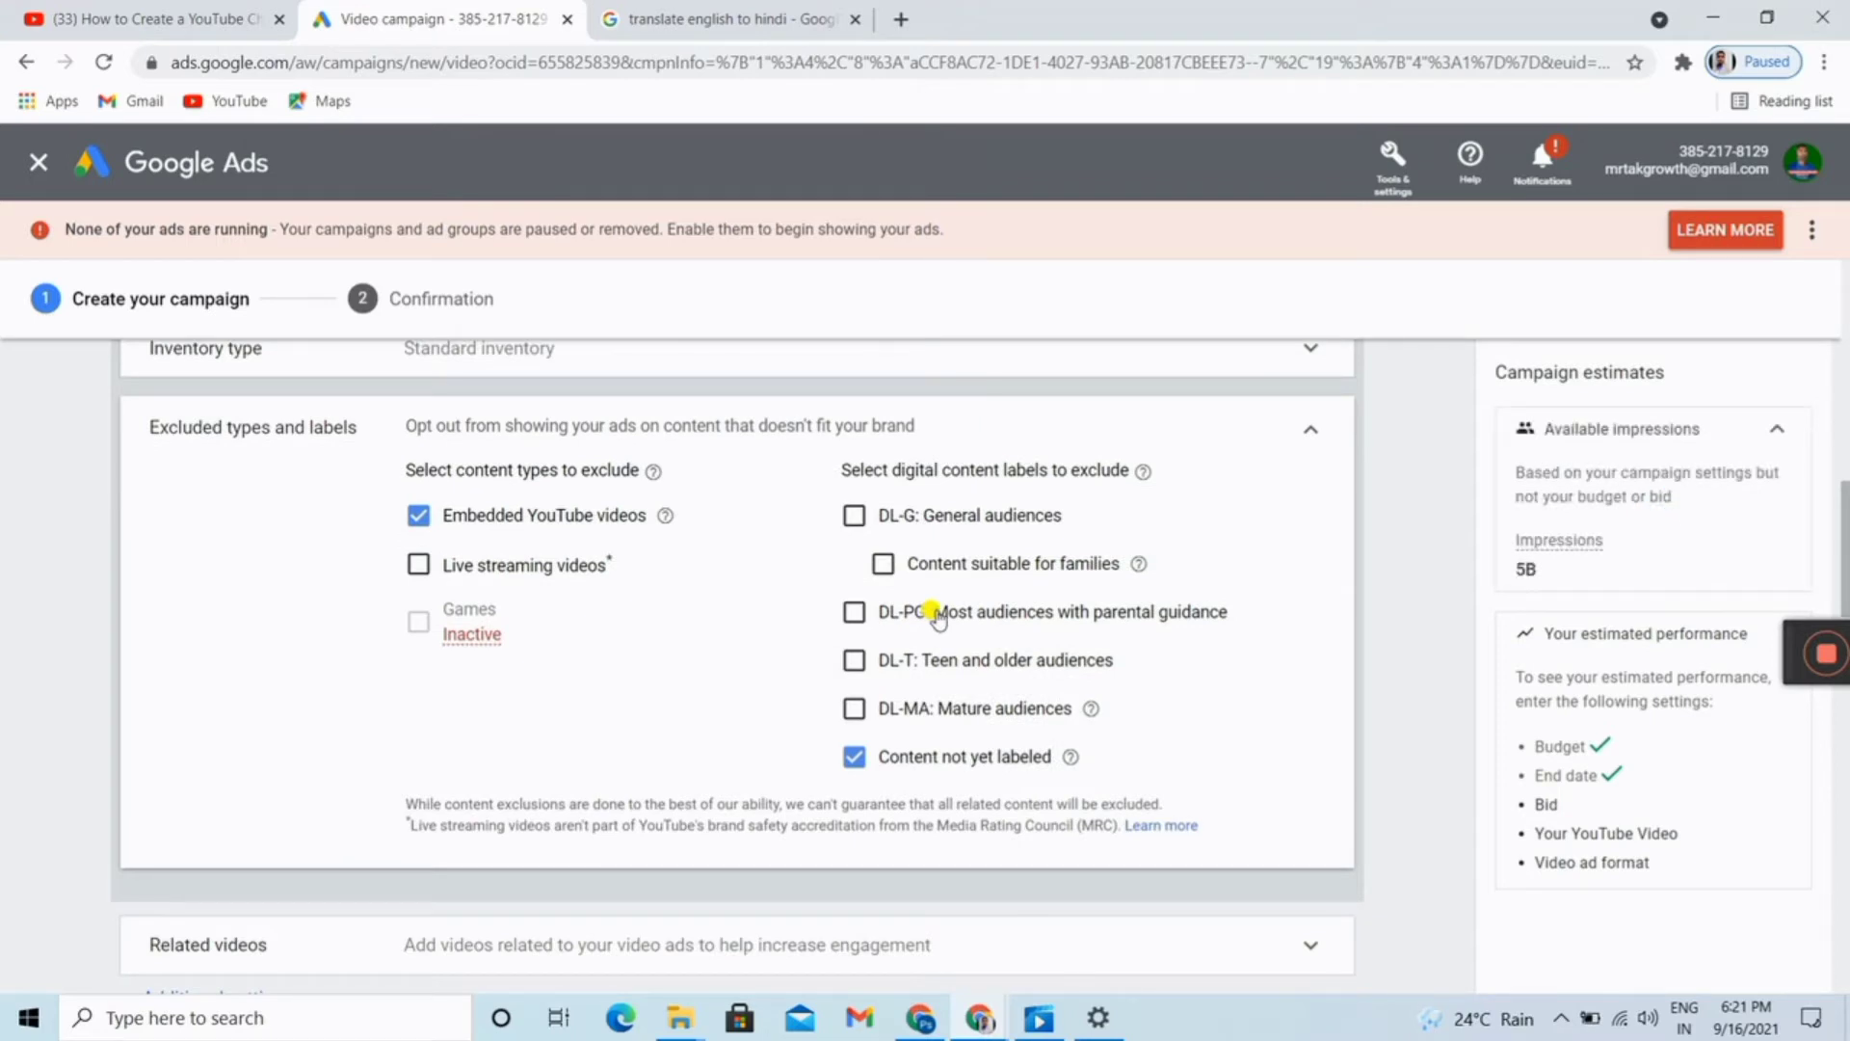
left_click(1310, 428)
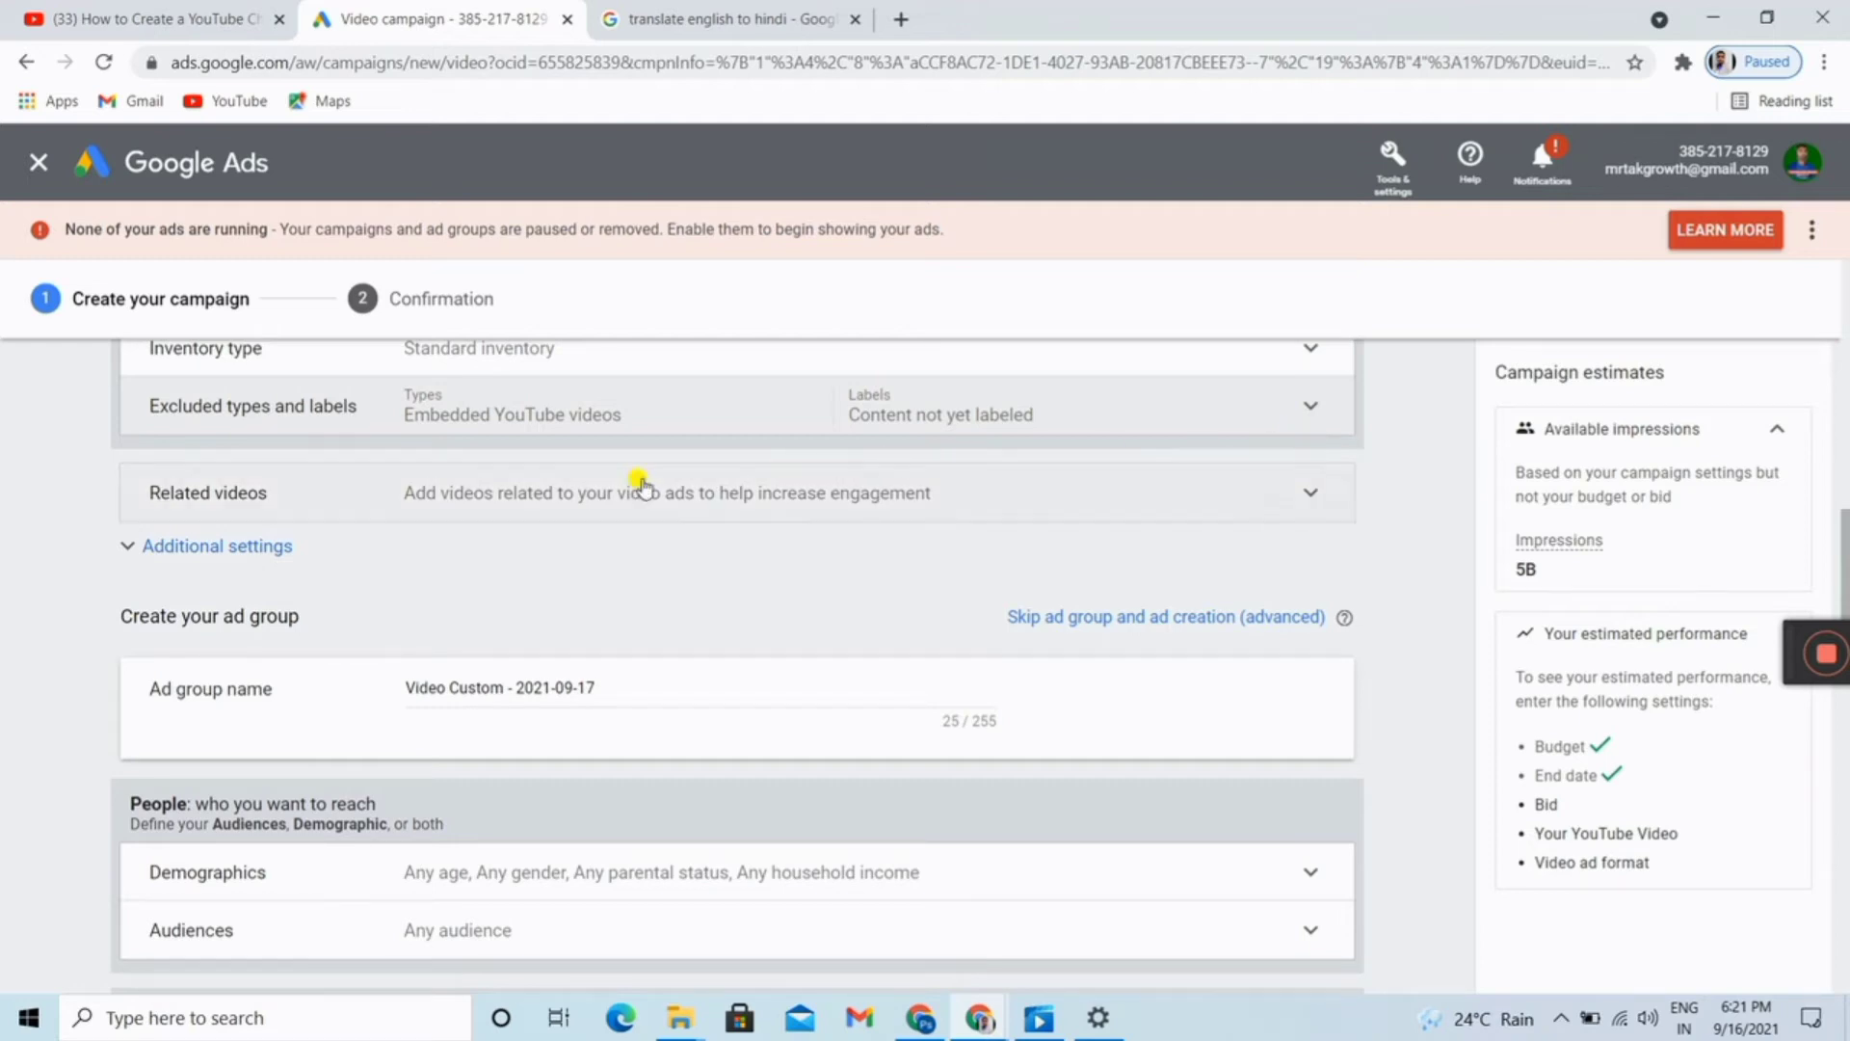
Expand the additional settings, switch Devices to specific targeting with all device types selected, and collapse the Devices section
left_click(258, 554)
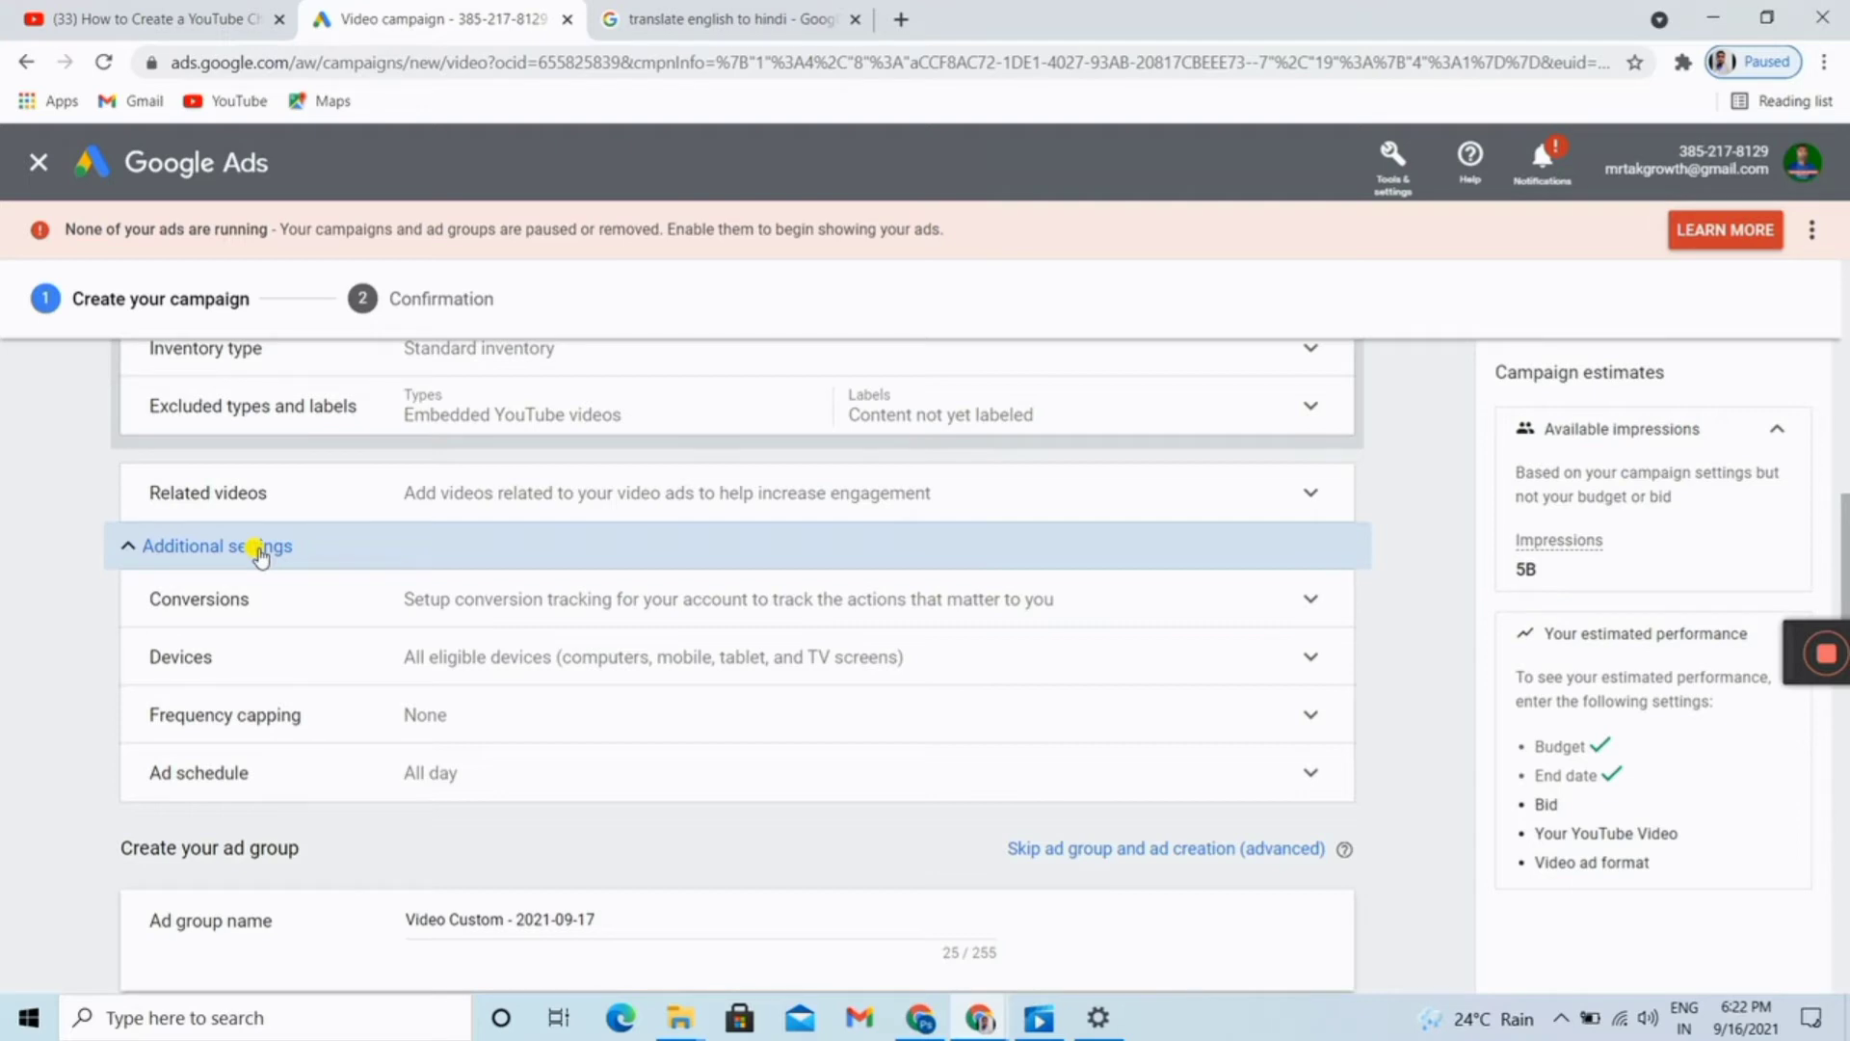
left_click(1311, 659)
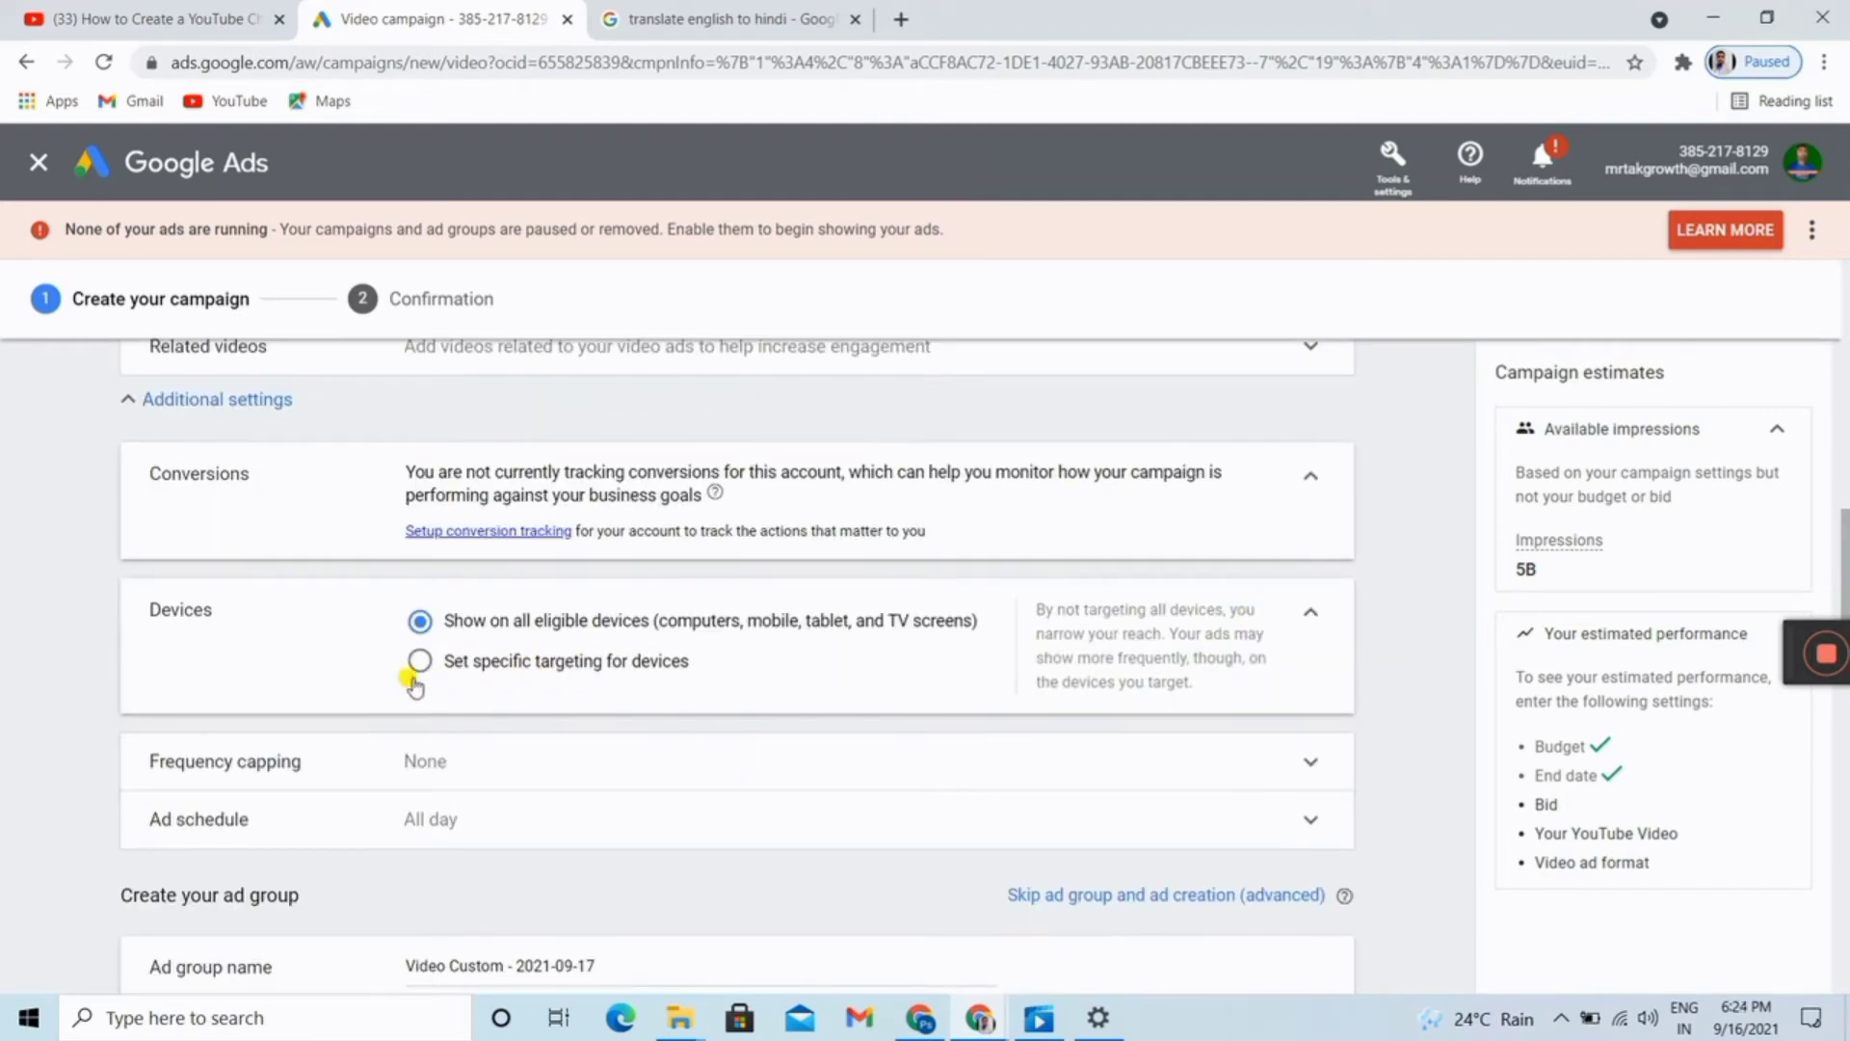
left_click(420, 660)
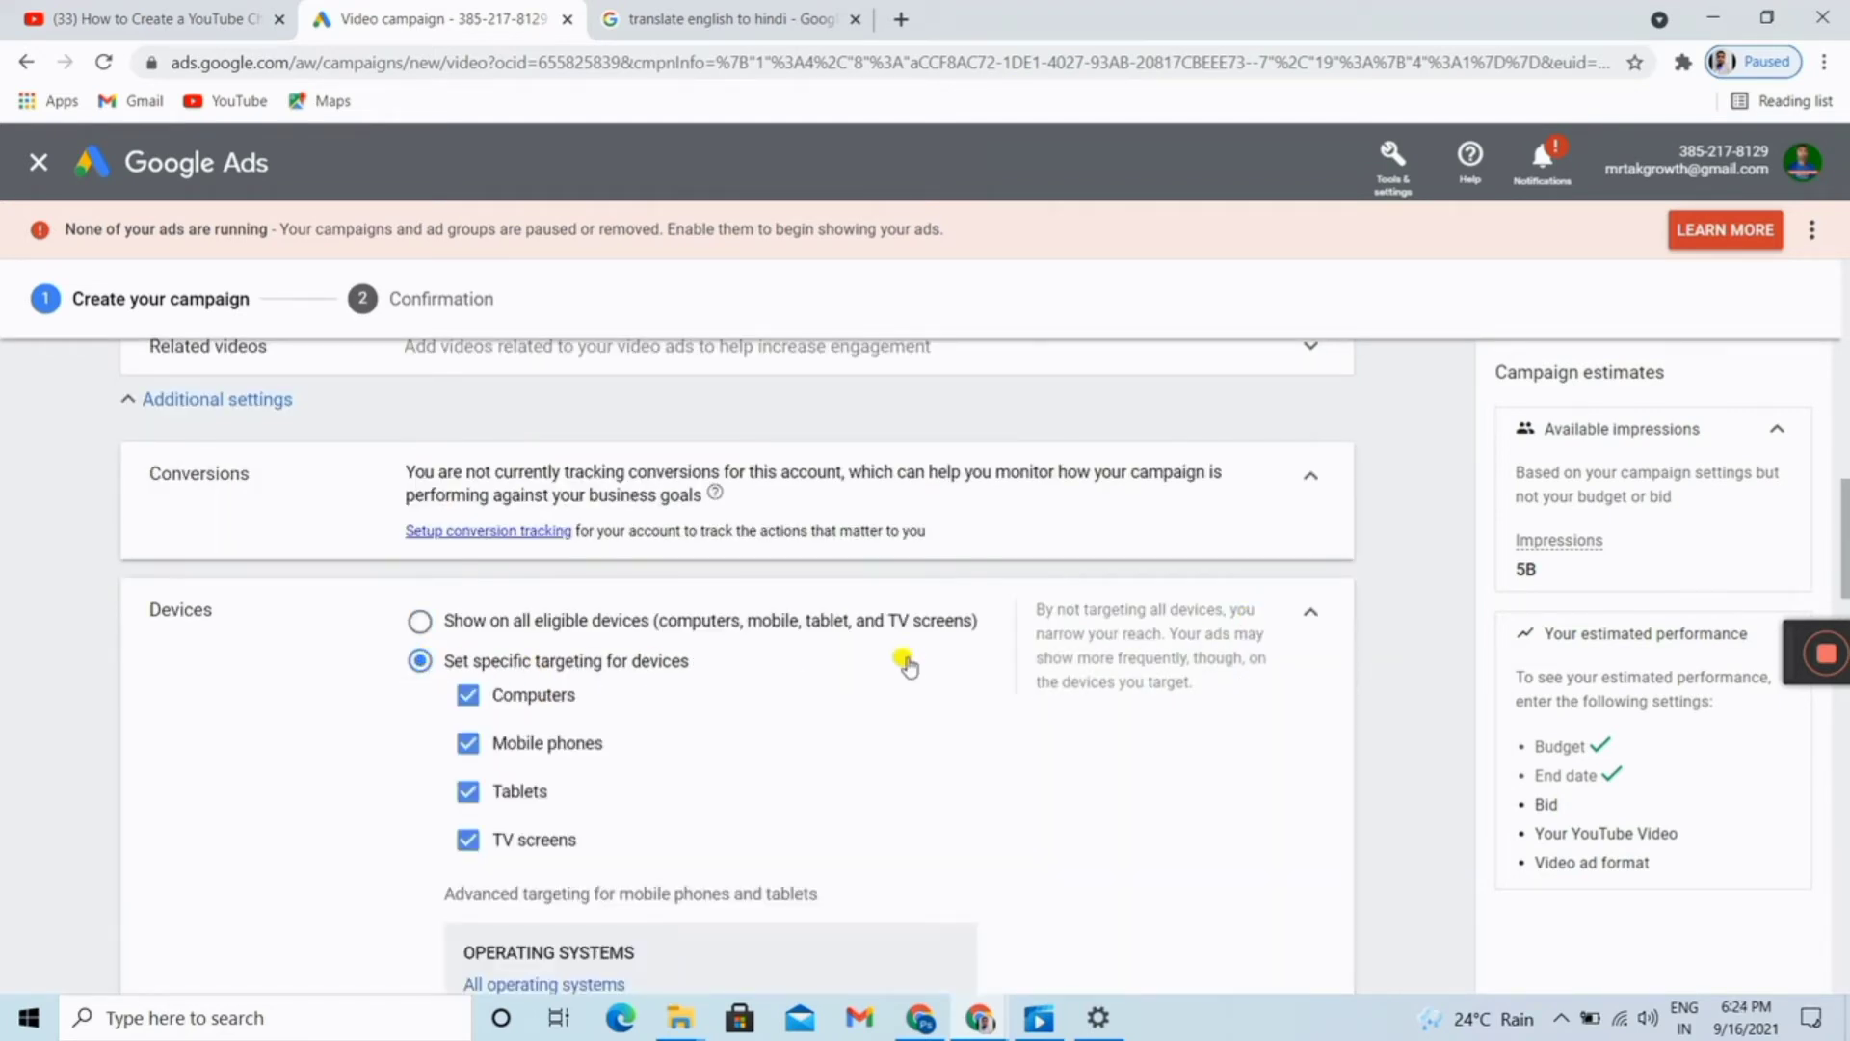
scroll(906, 665, "down", 5)
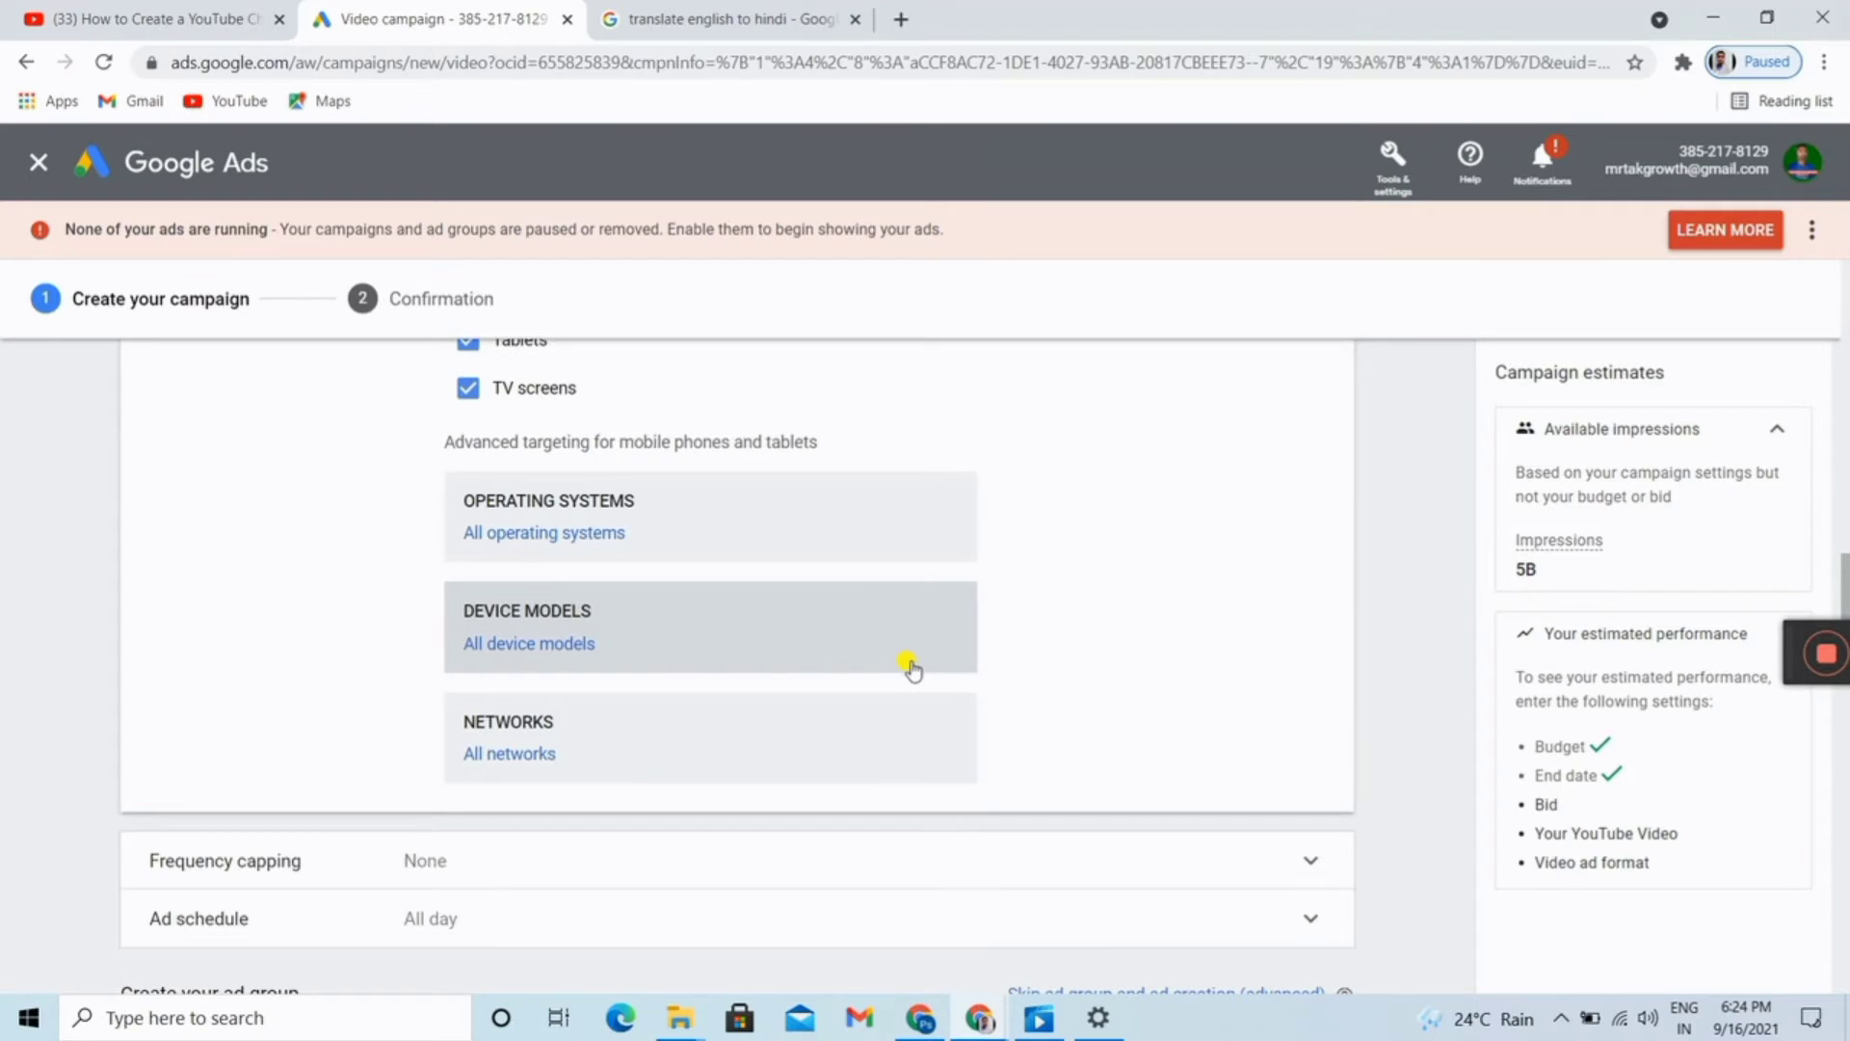
scroll(911, 667, "down", 3)
scroll(906, 665, "up", 5)
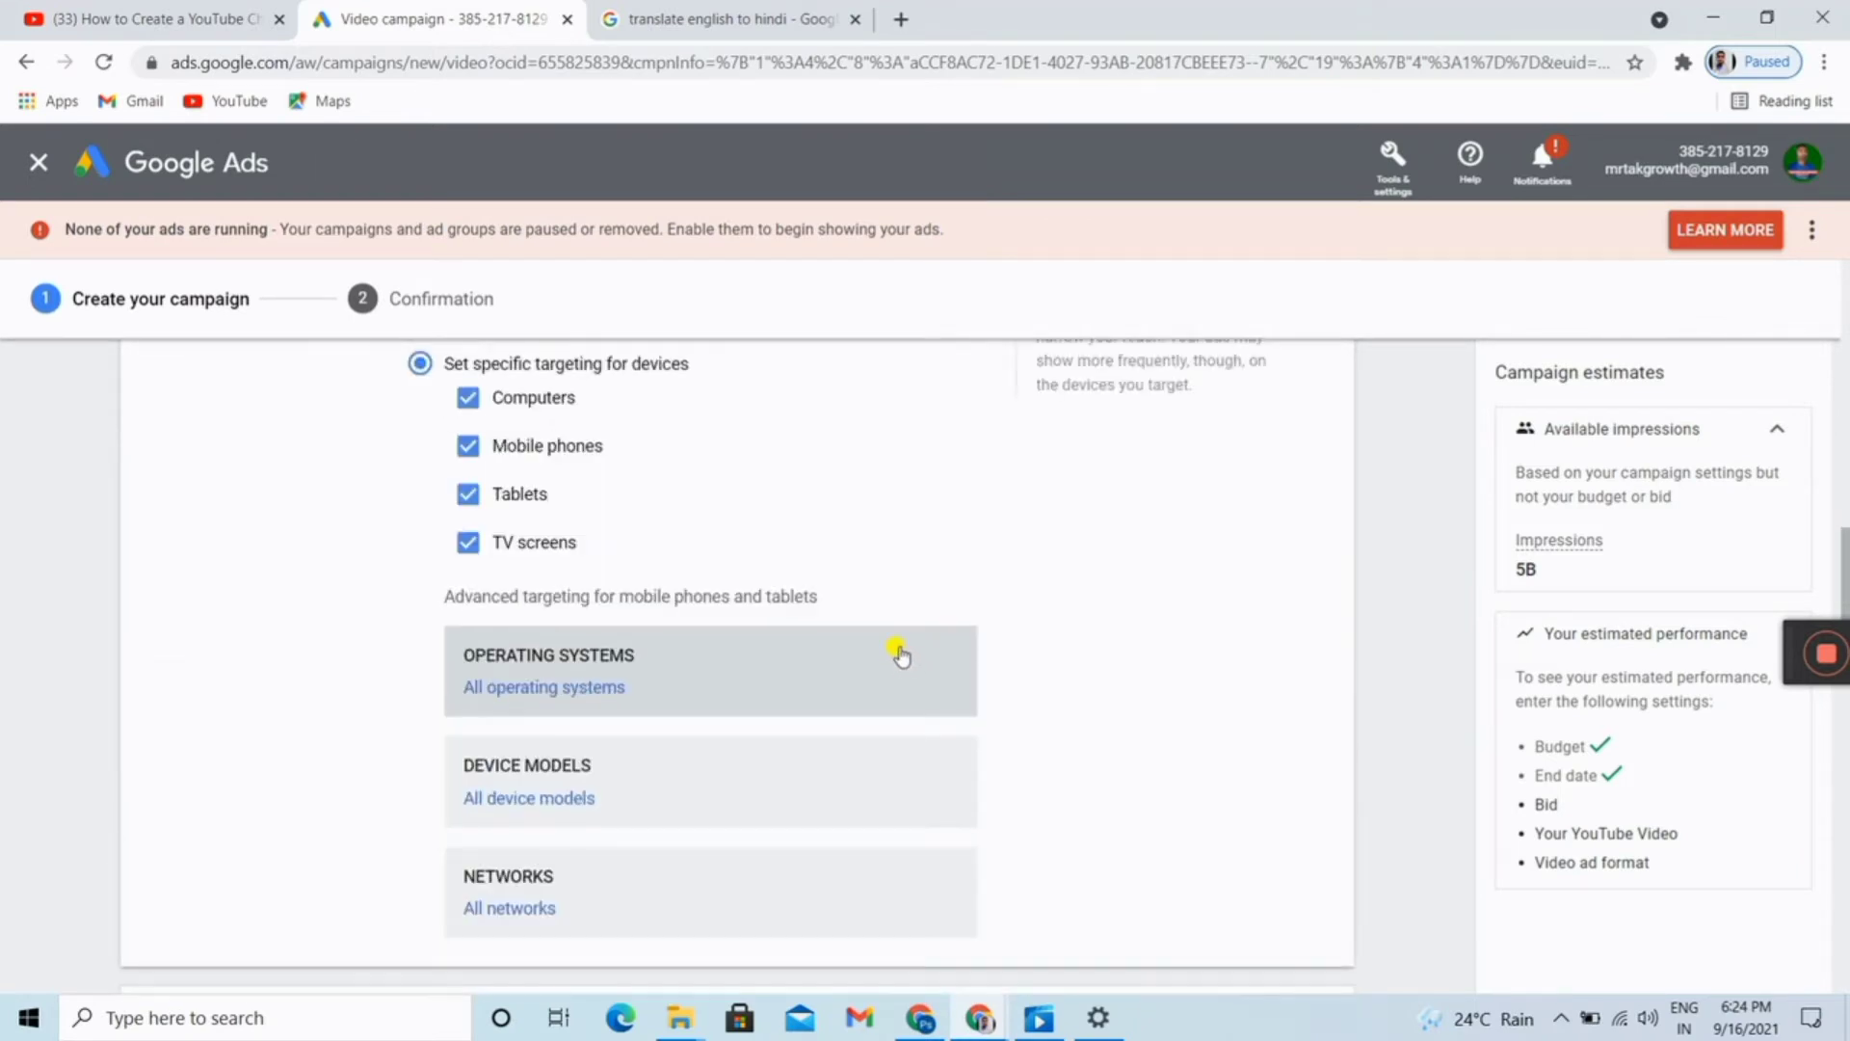
scroll(899, 653, "up", 2)
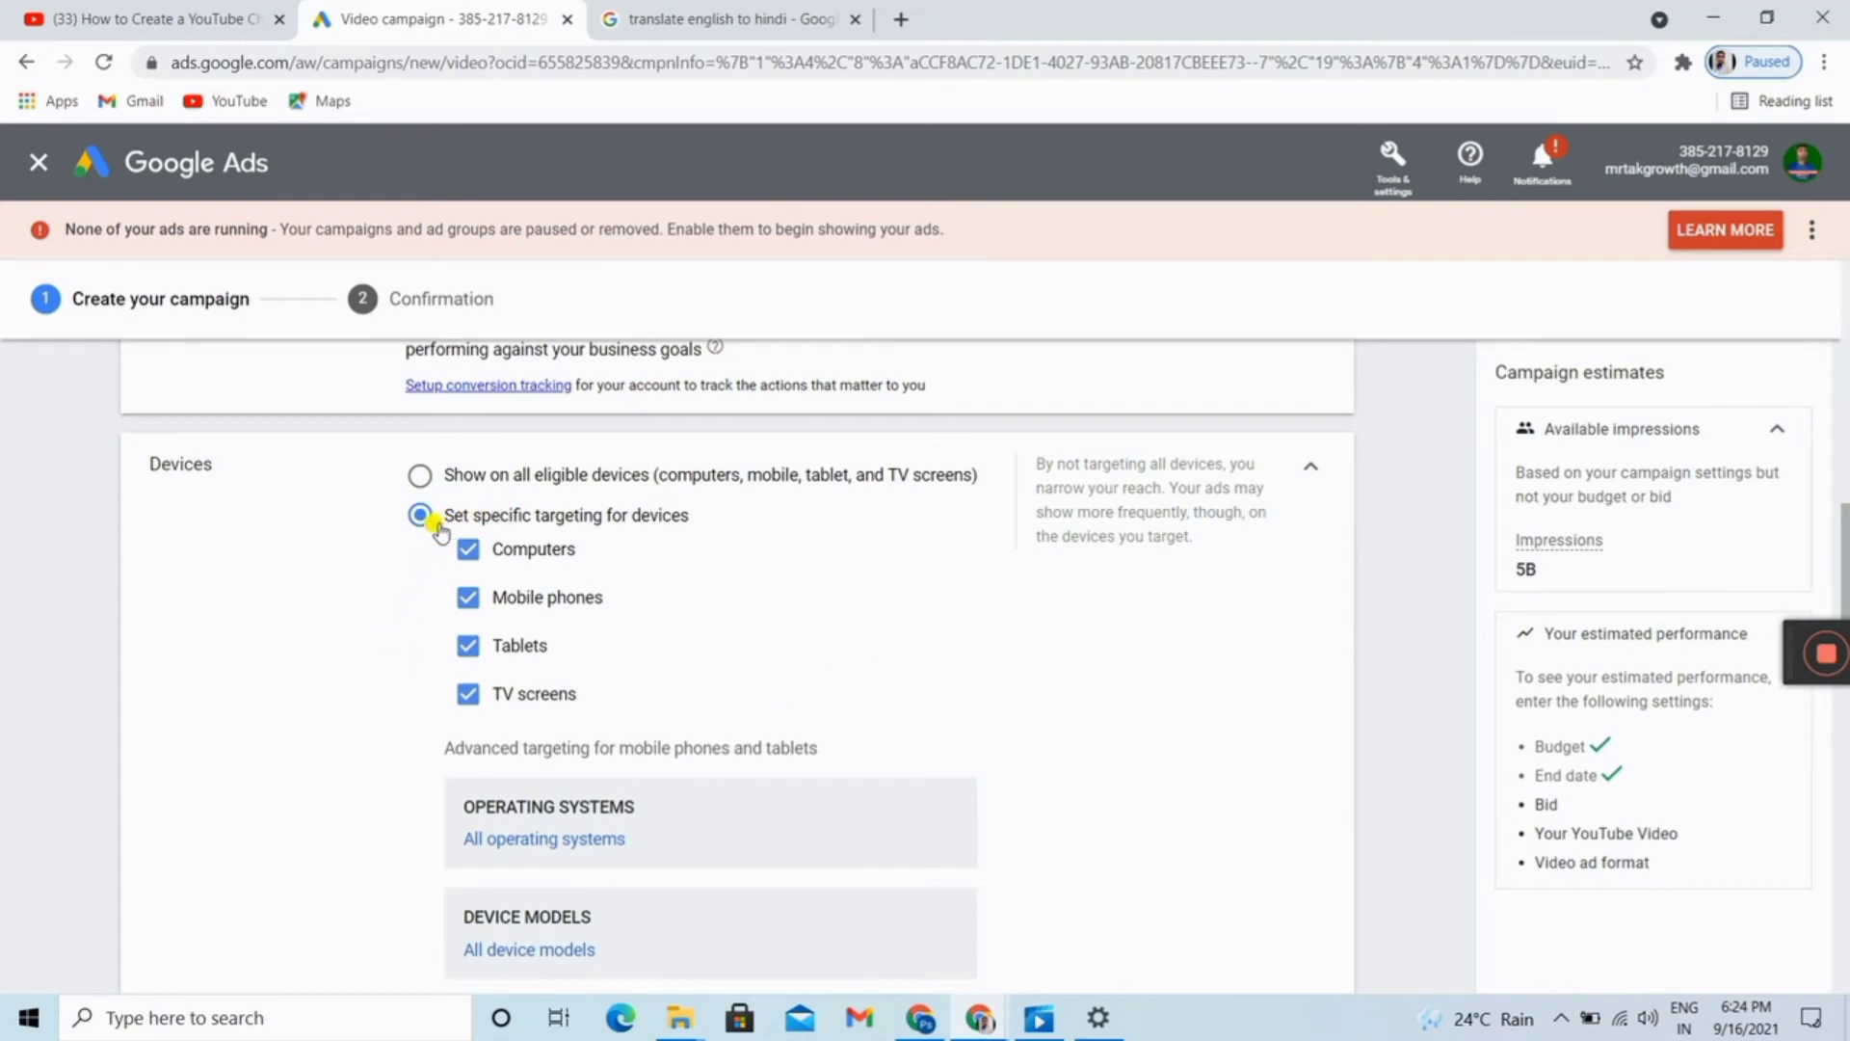
left_click(1310, 466)
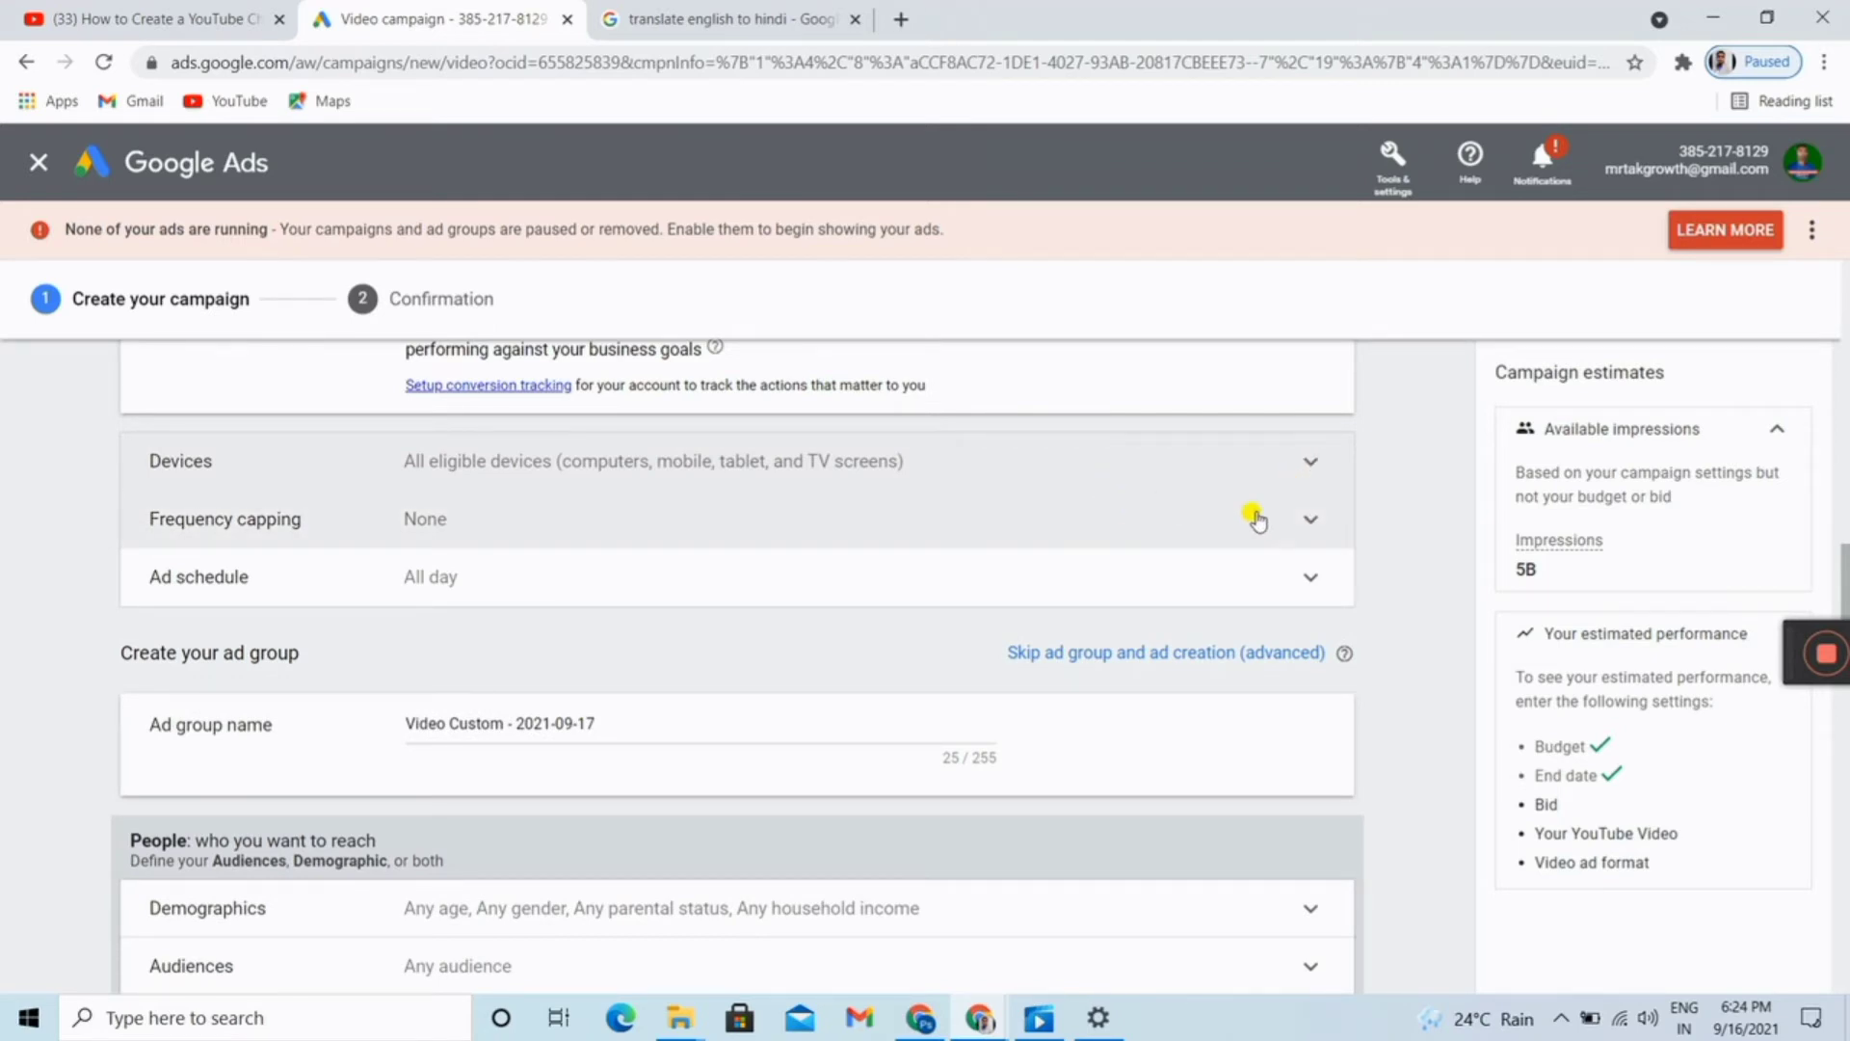
Review the frequency capping options, including the impression cap fields, leaving both caps off, and collapse that section
left_click(1305, 520)
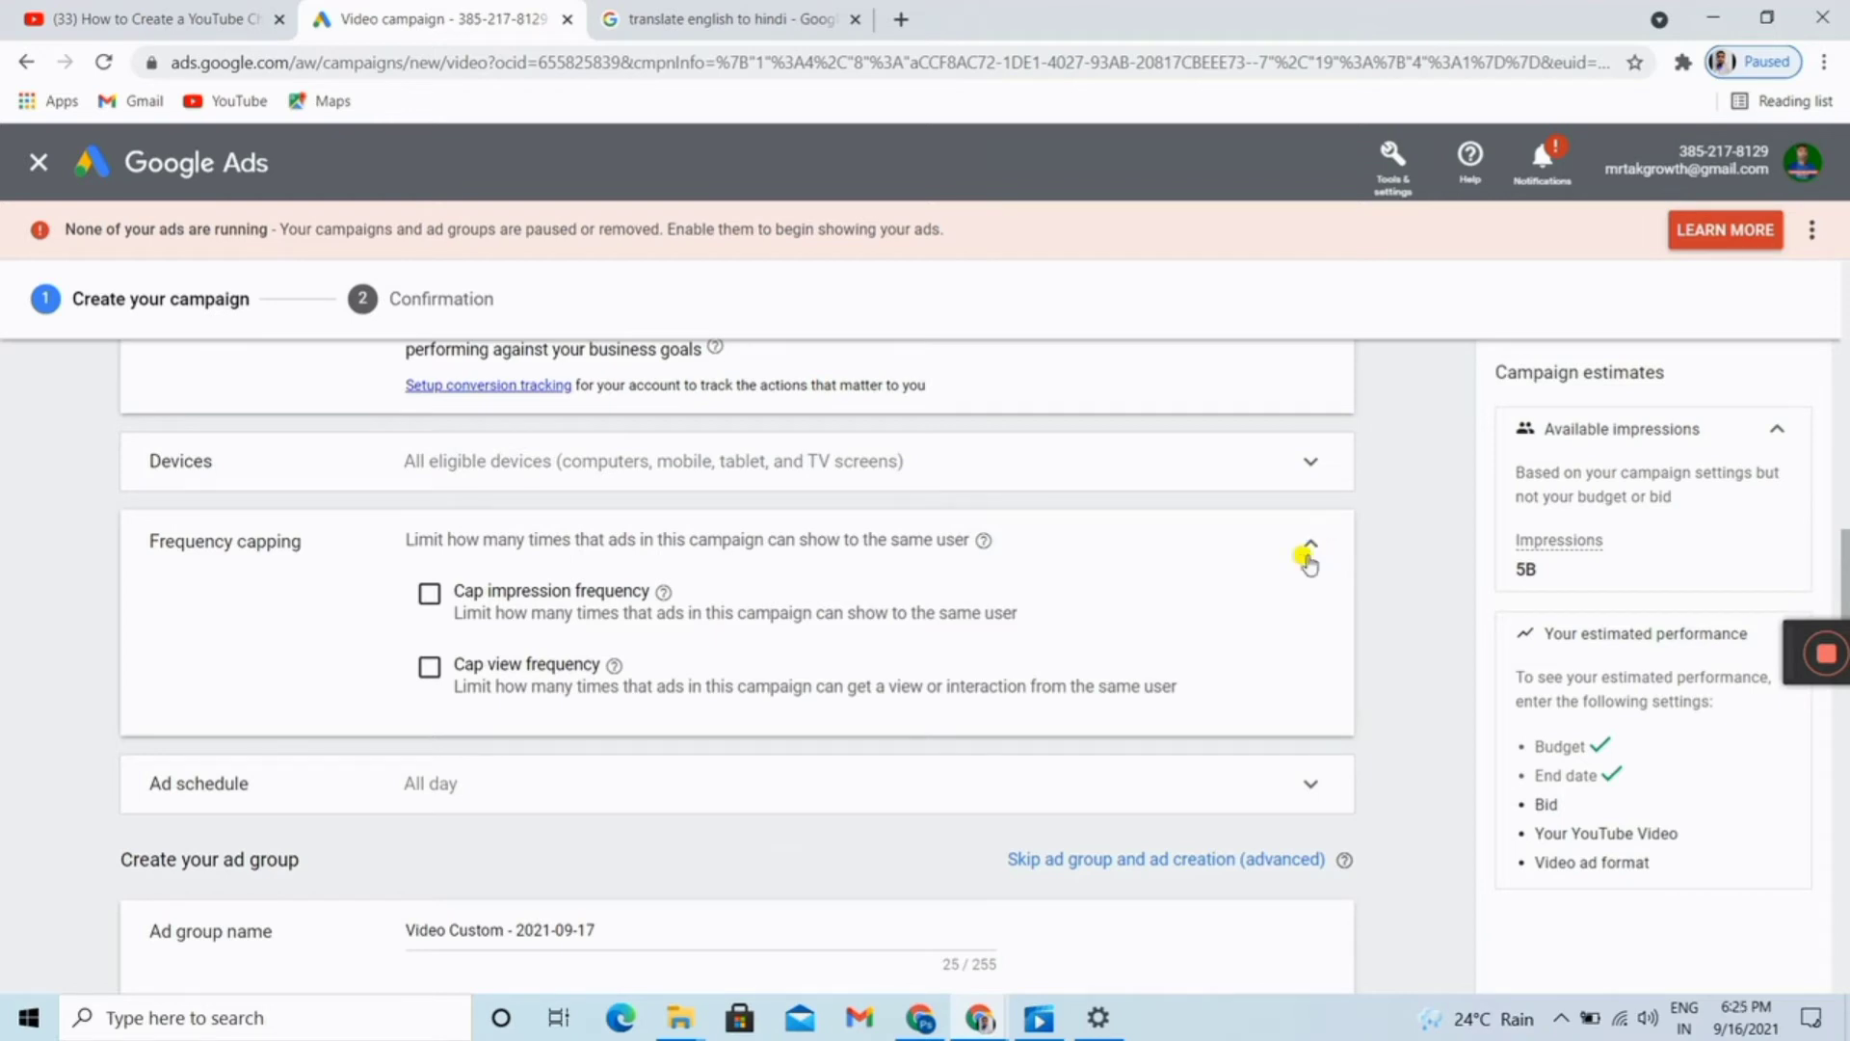
left_click(425, 595)
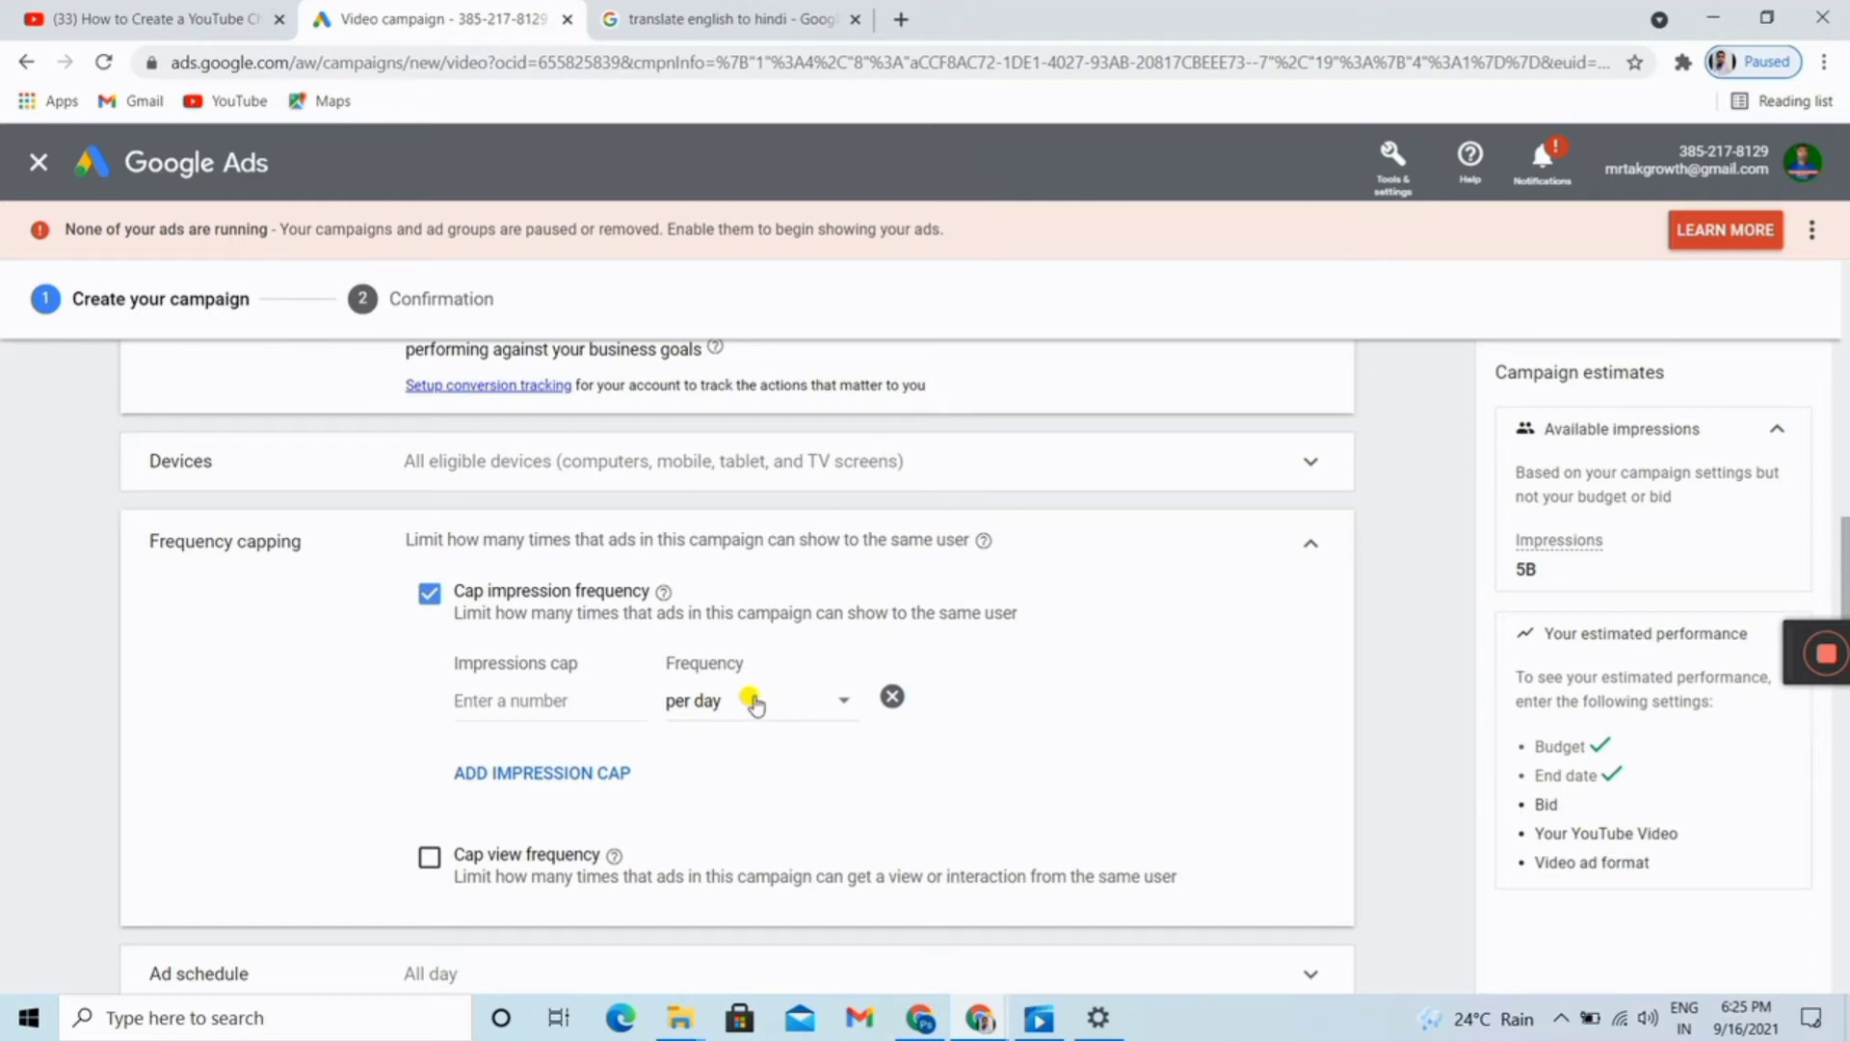
left_click(429, 594)
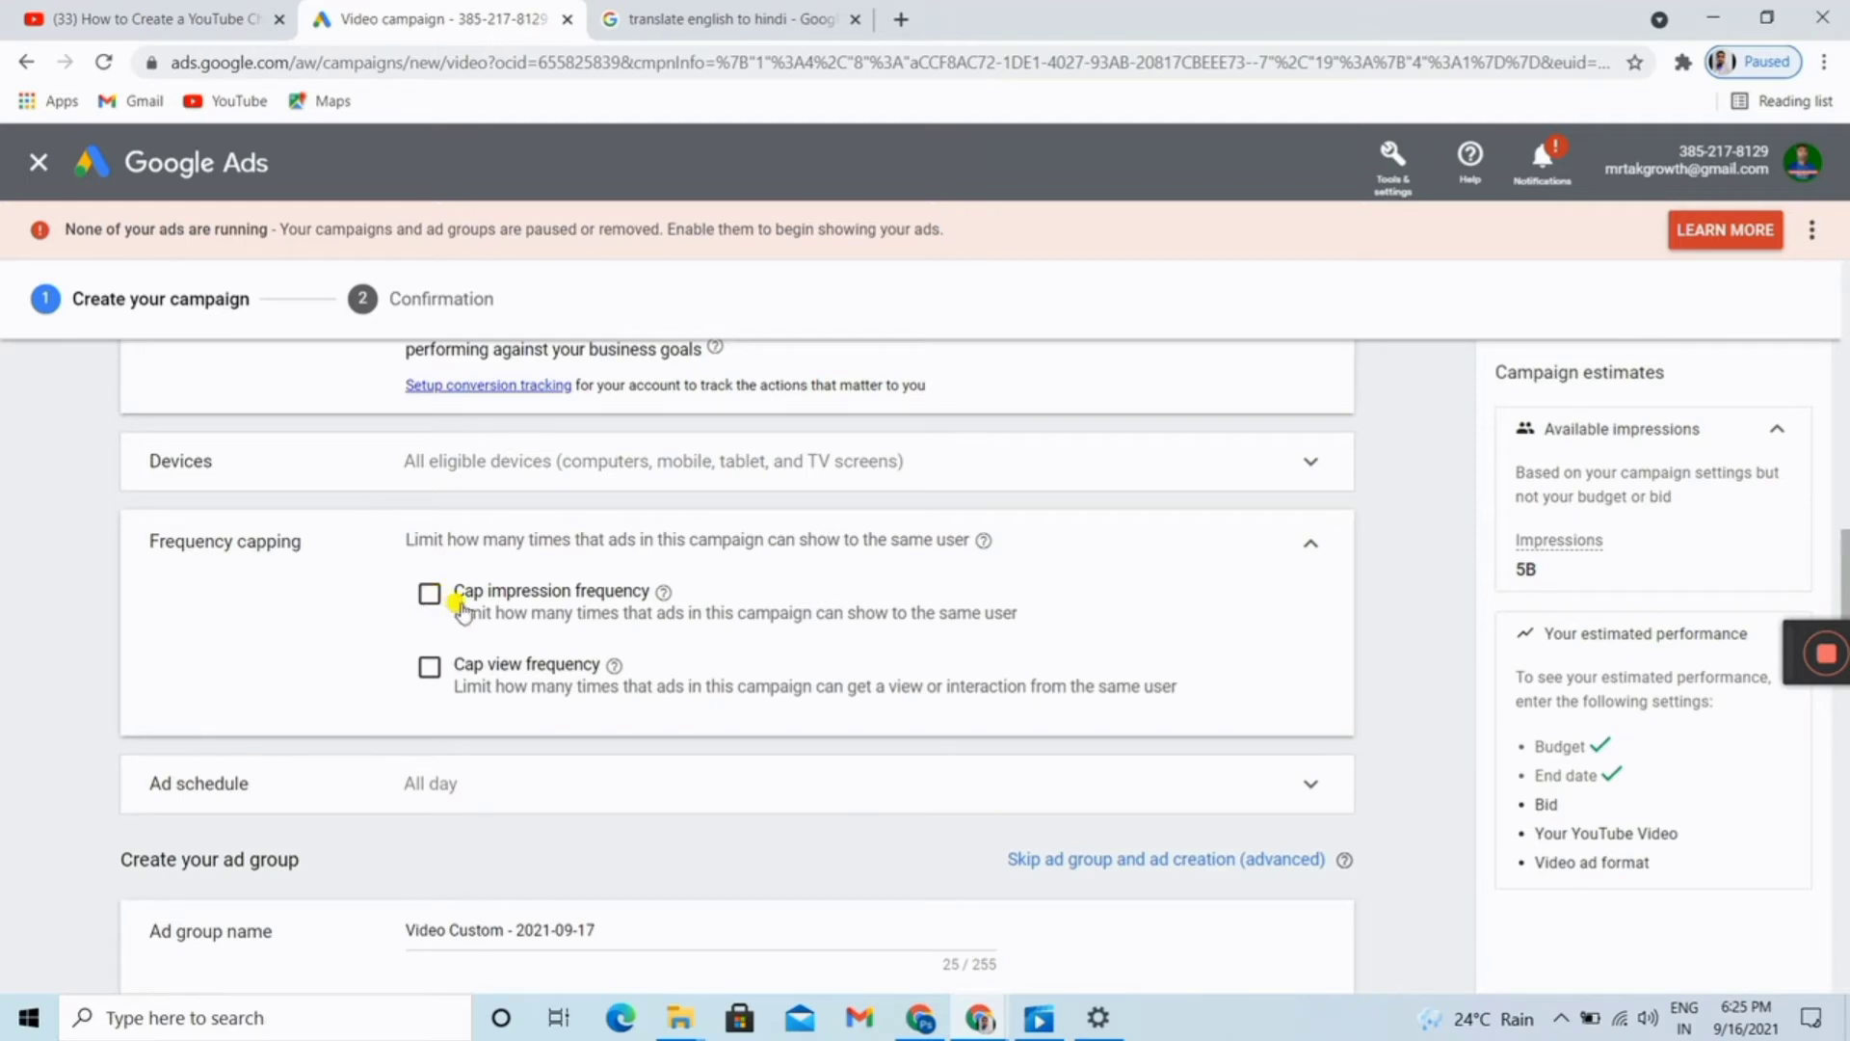
left_click(1311, 556)
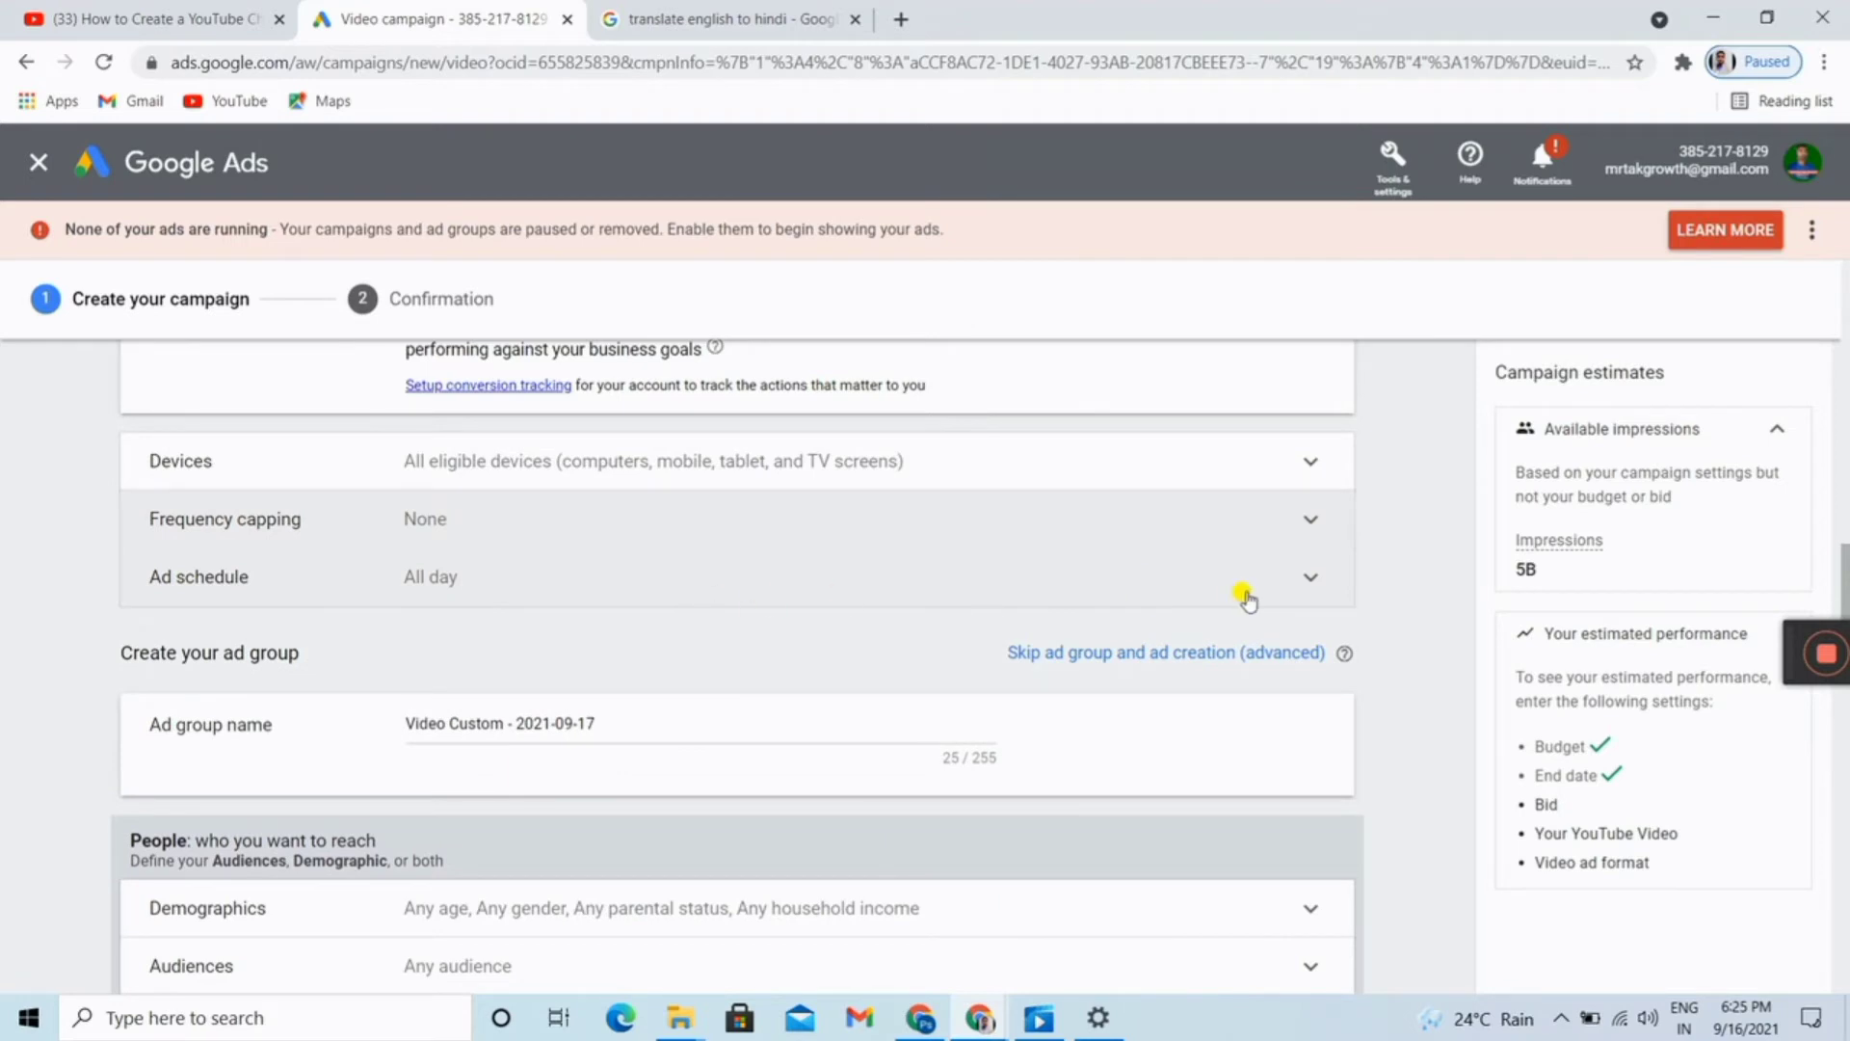
Set the ad schedule to All days, keeping 12:00 AM to 12:00 AM, and collapse the section
left_click(1312, 577)
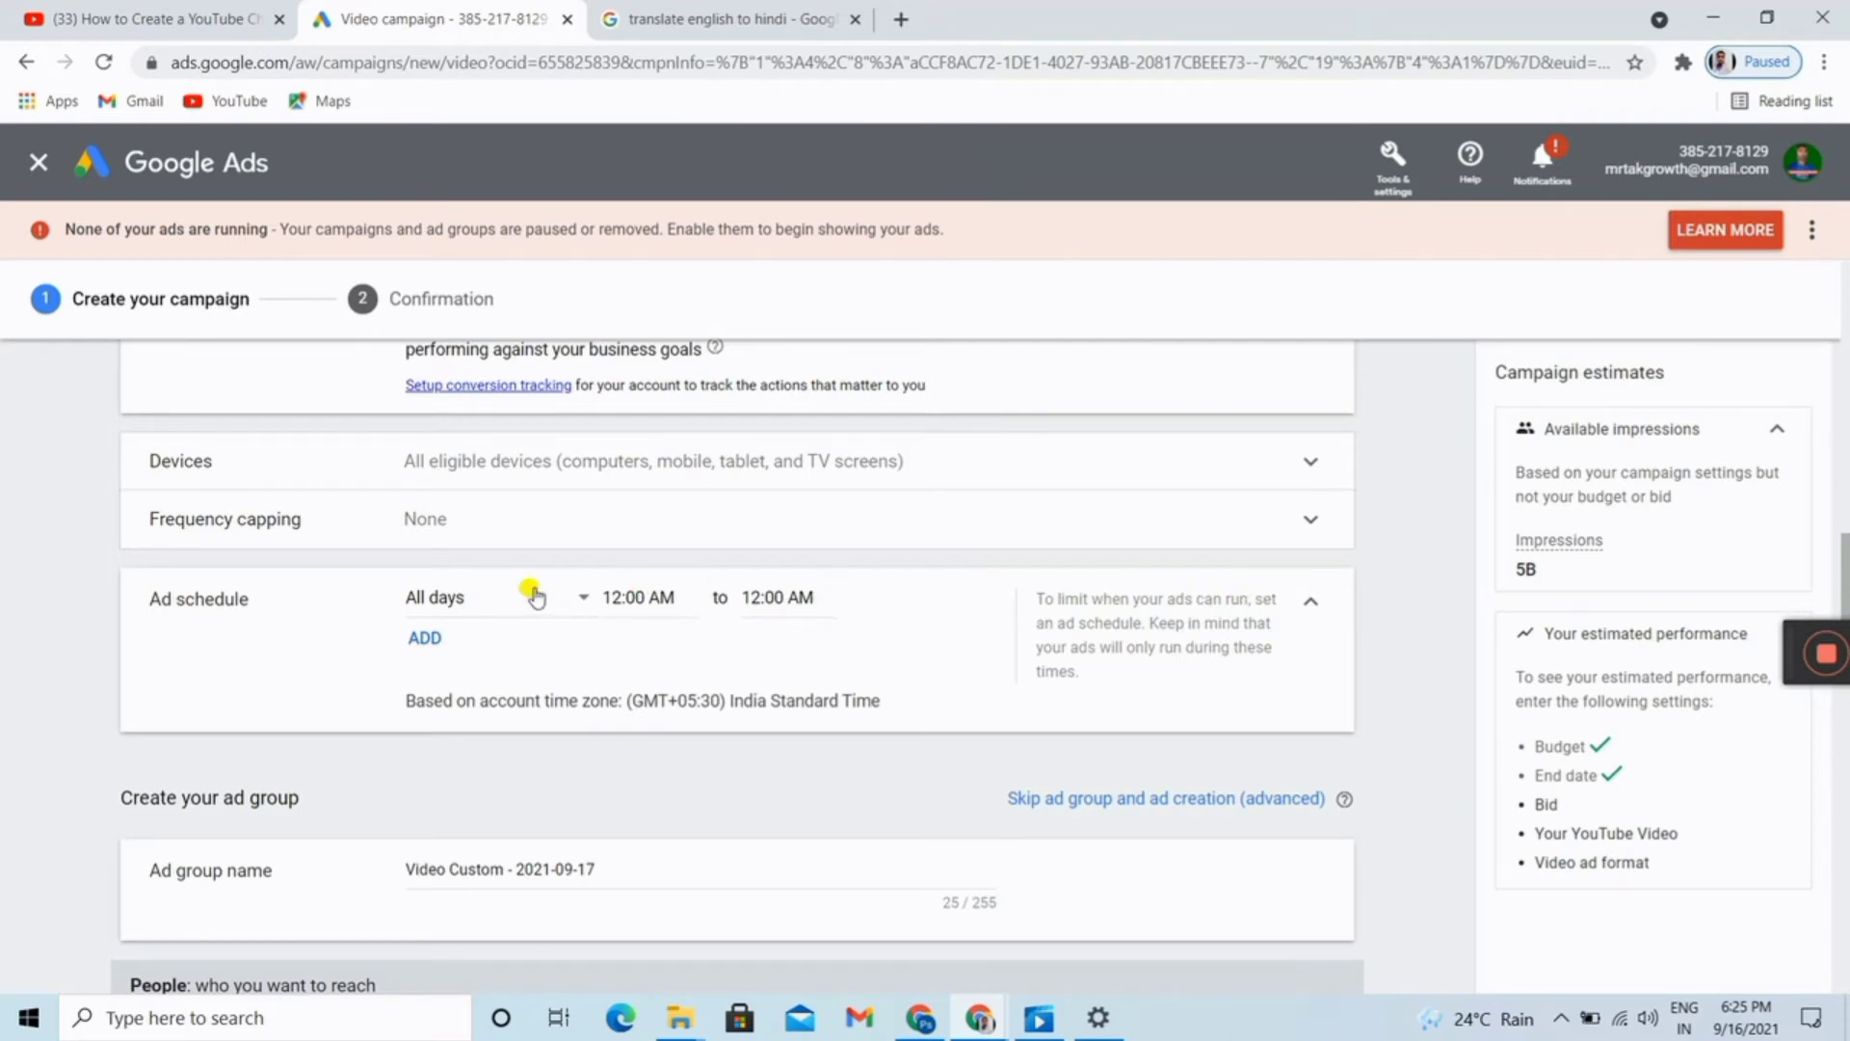
left_click(574, 600)
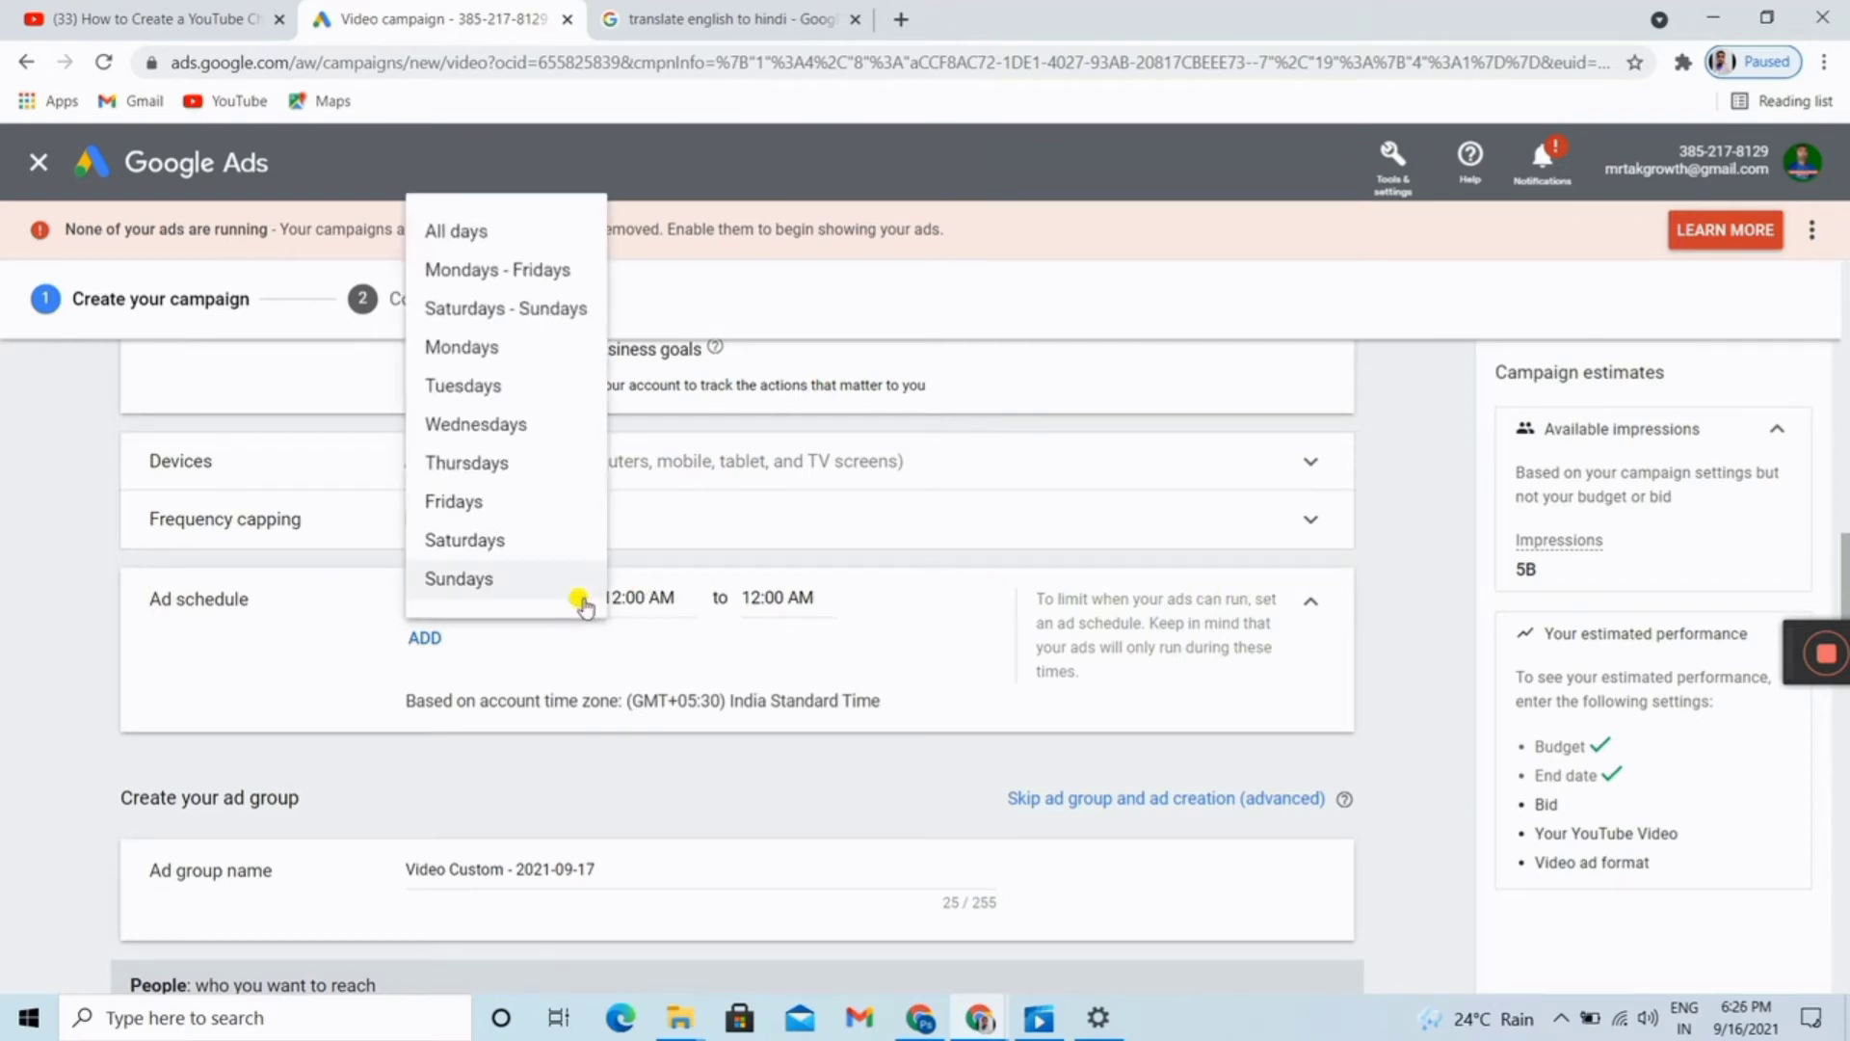
left_click(575, 249)
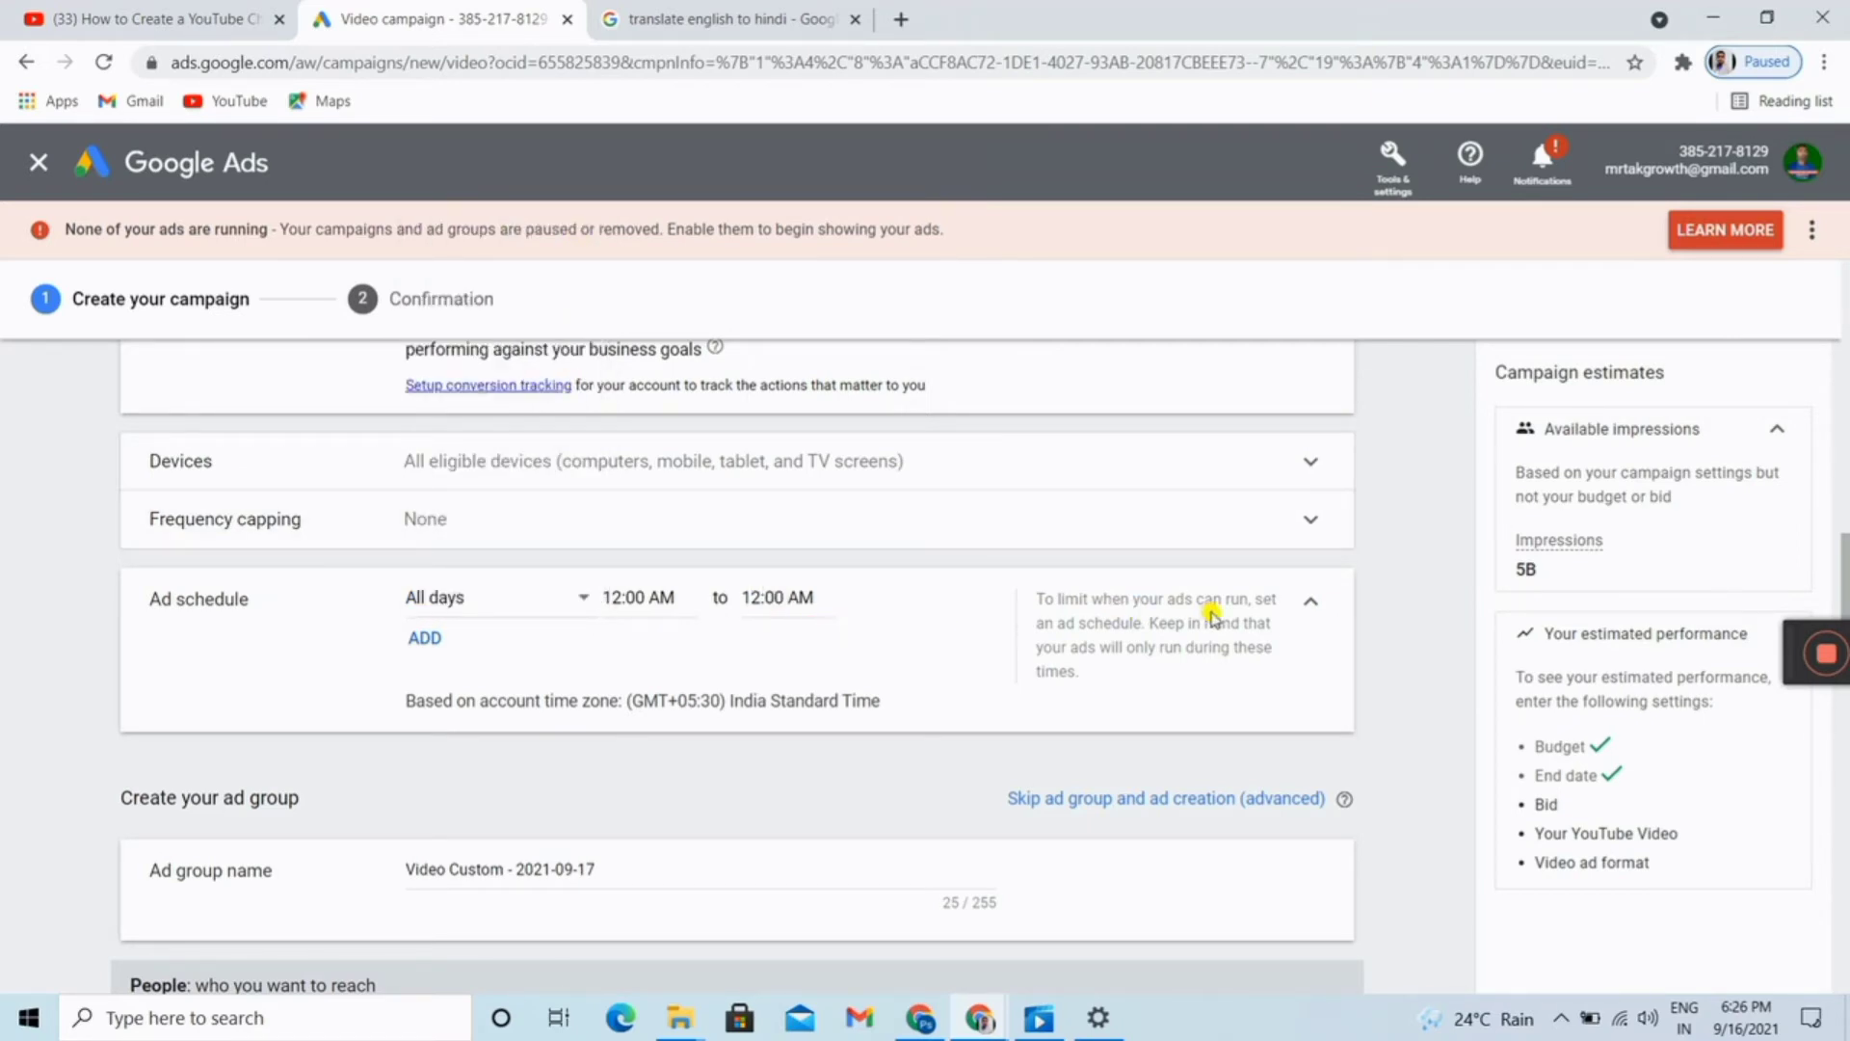
left_click(1308, 605)
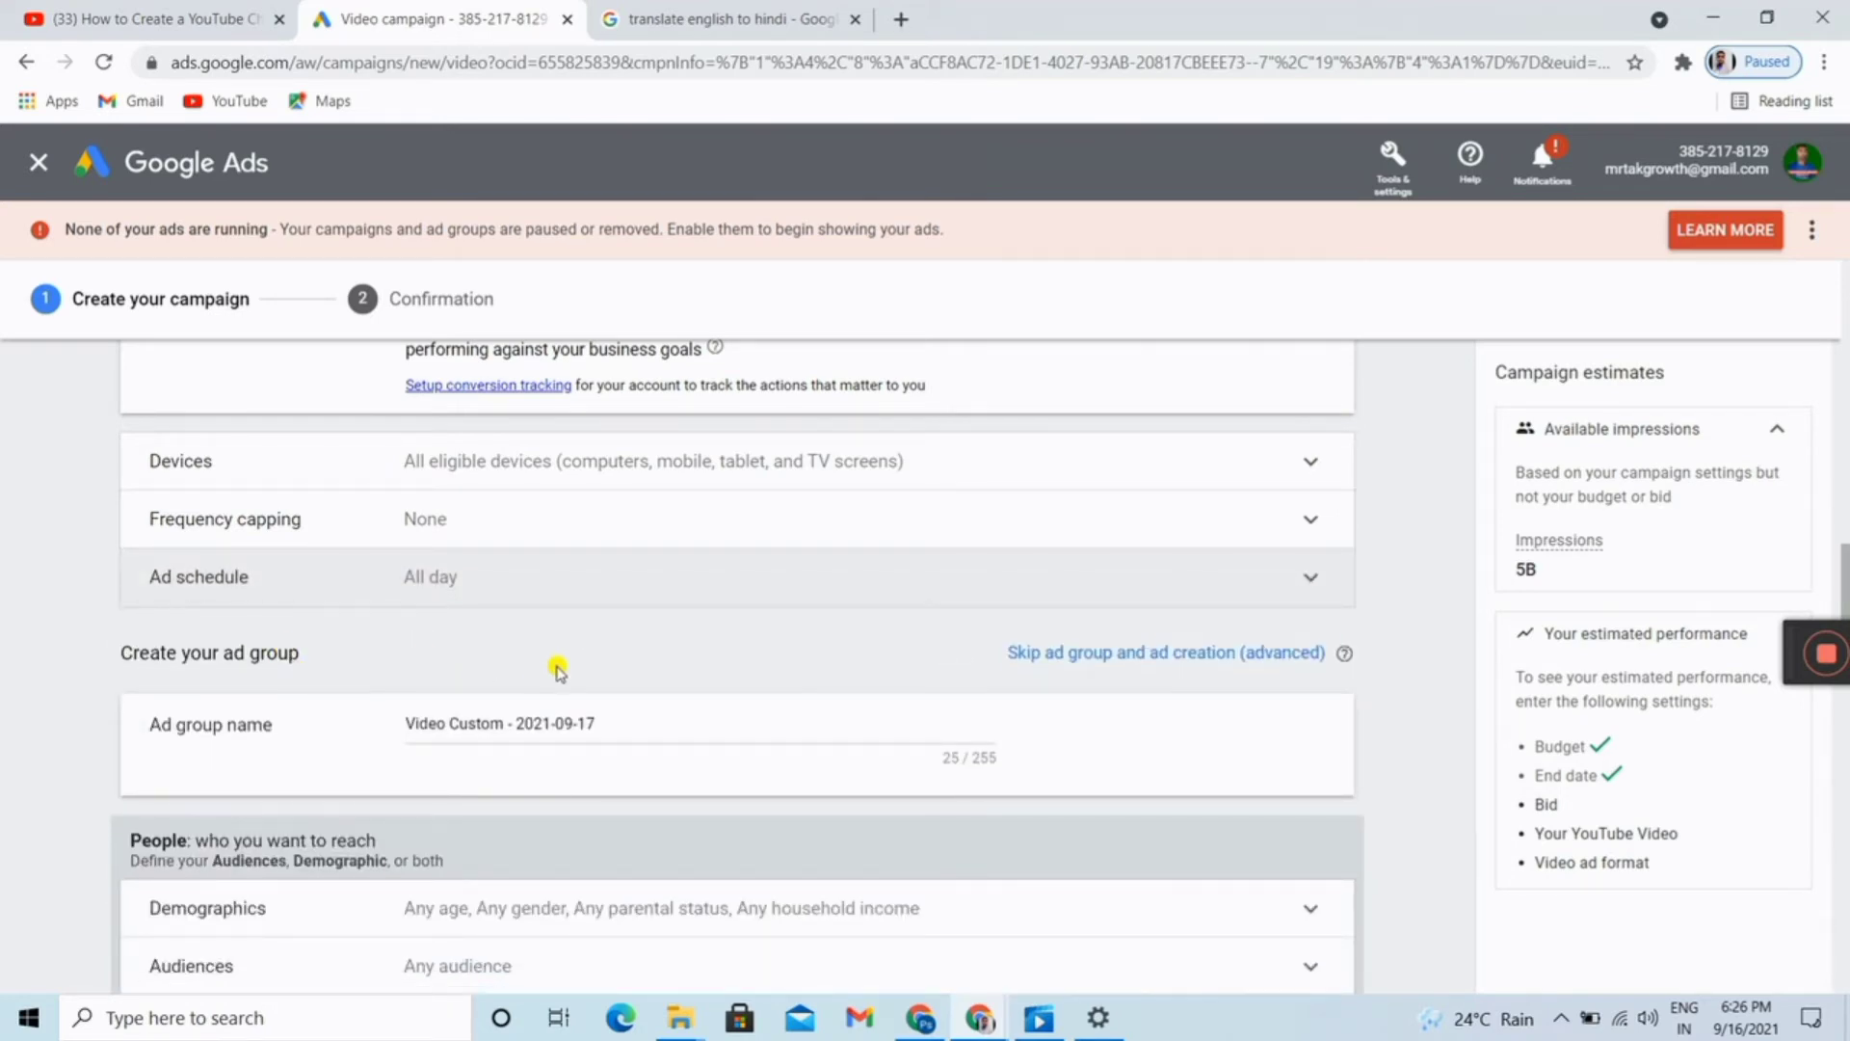
Rename the ad group as "4 k vido"
left_click(603, 721)
left_click_drag(602, 720, 364, 704)
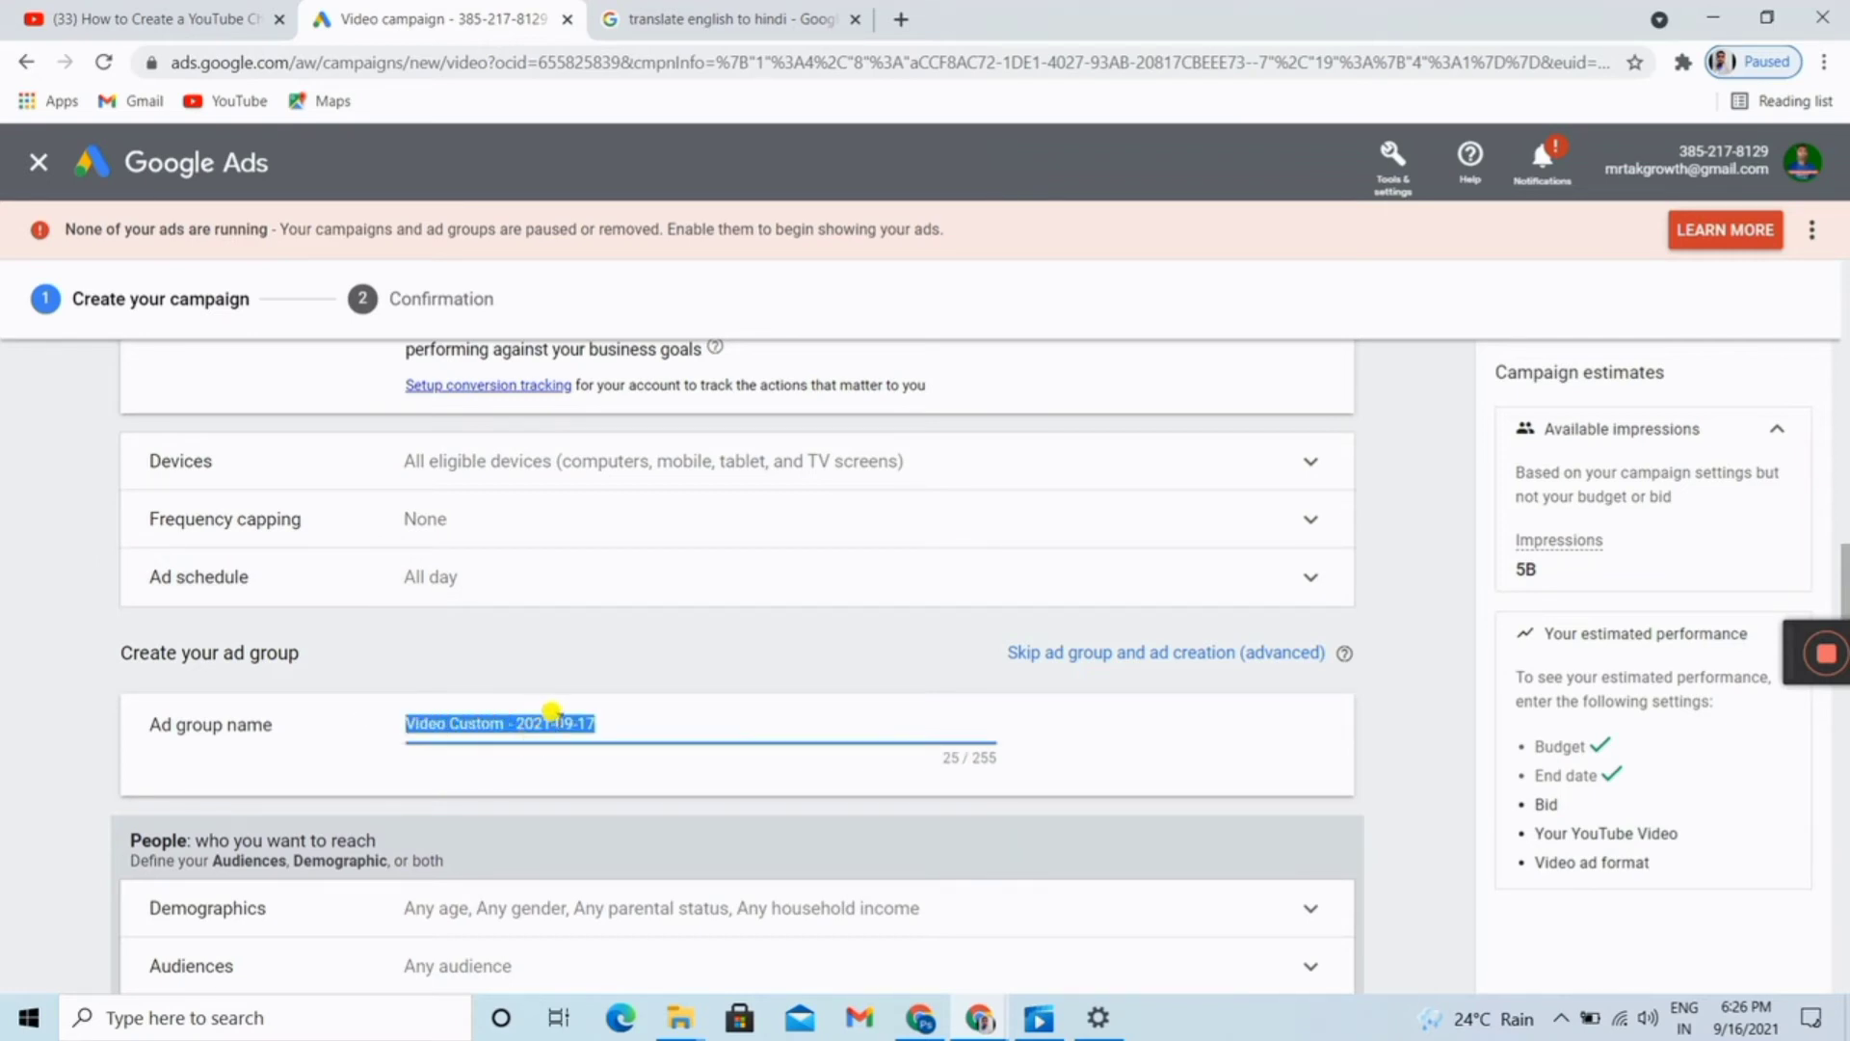
key("BackSpace")
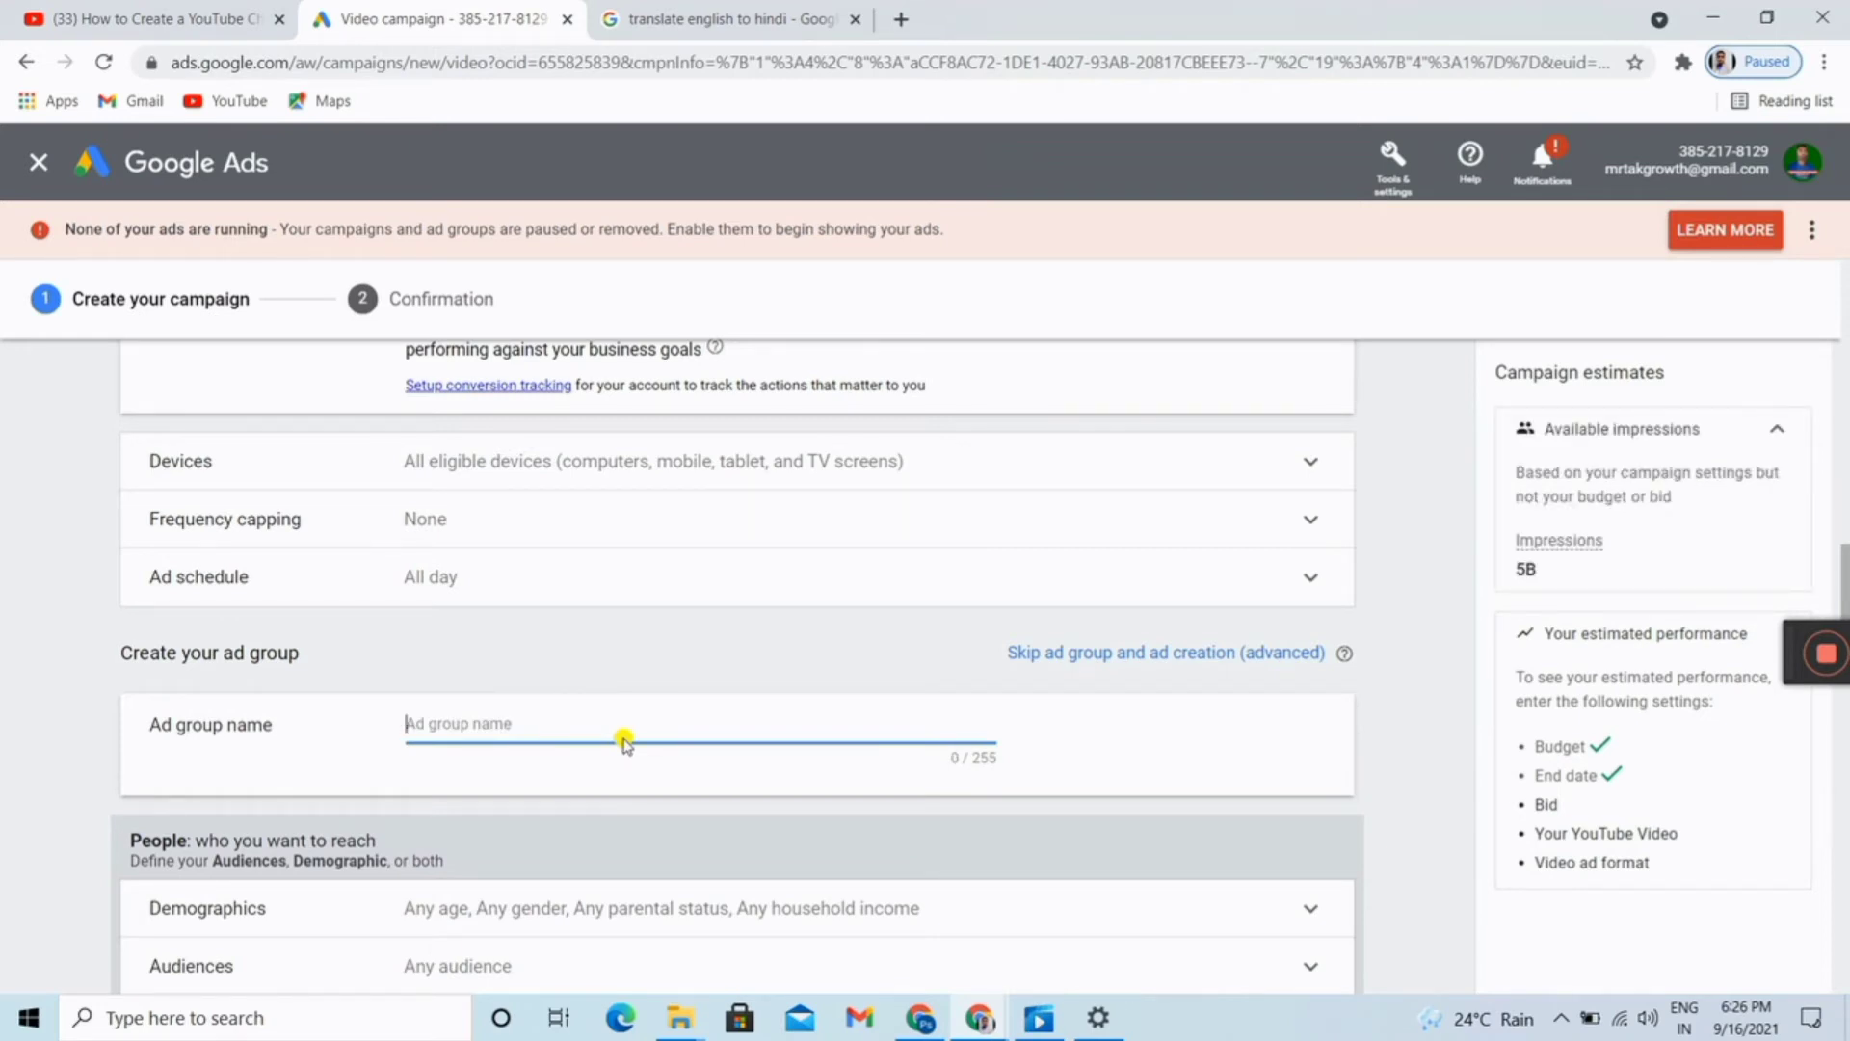
type("4 k vido")
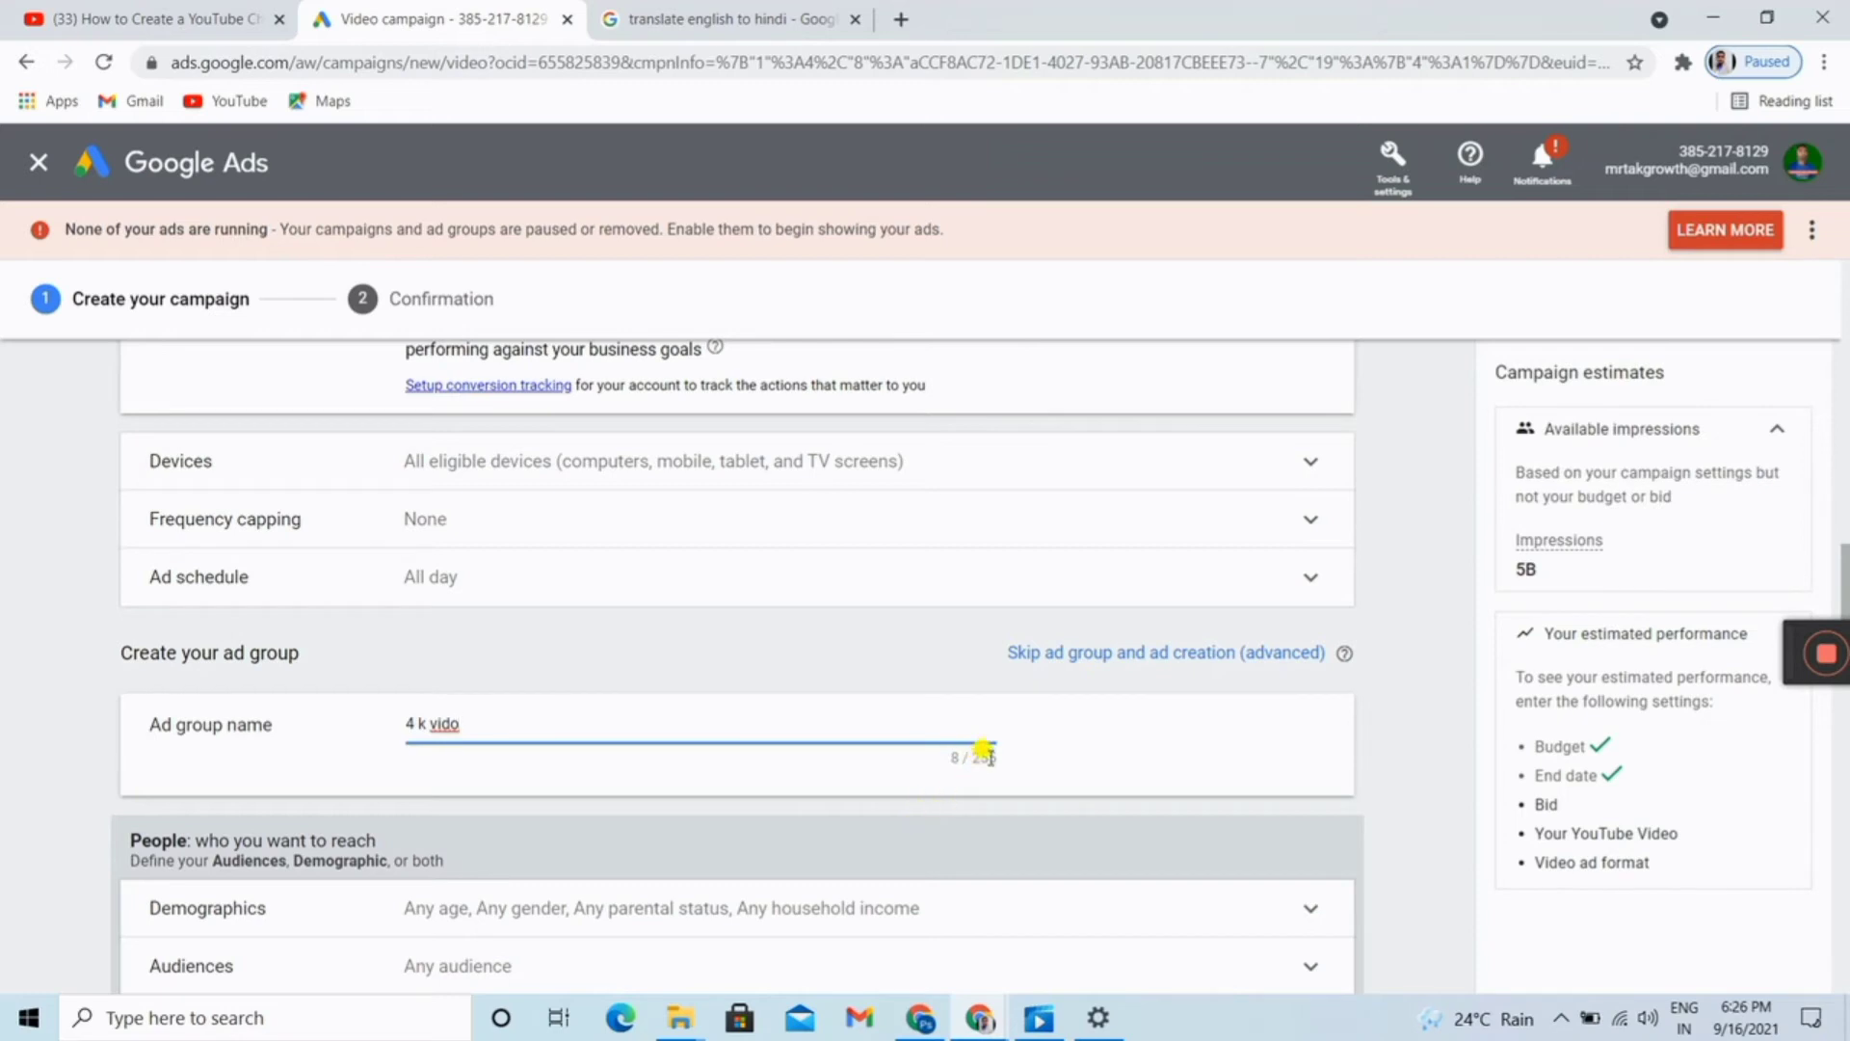
Review the gender, age, parental status and household income options under Demographics, leaving all selected, and collapse the section
scroll(990, 747, "down", 2)
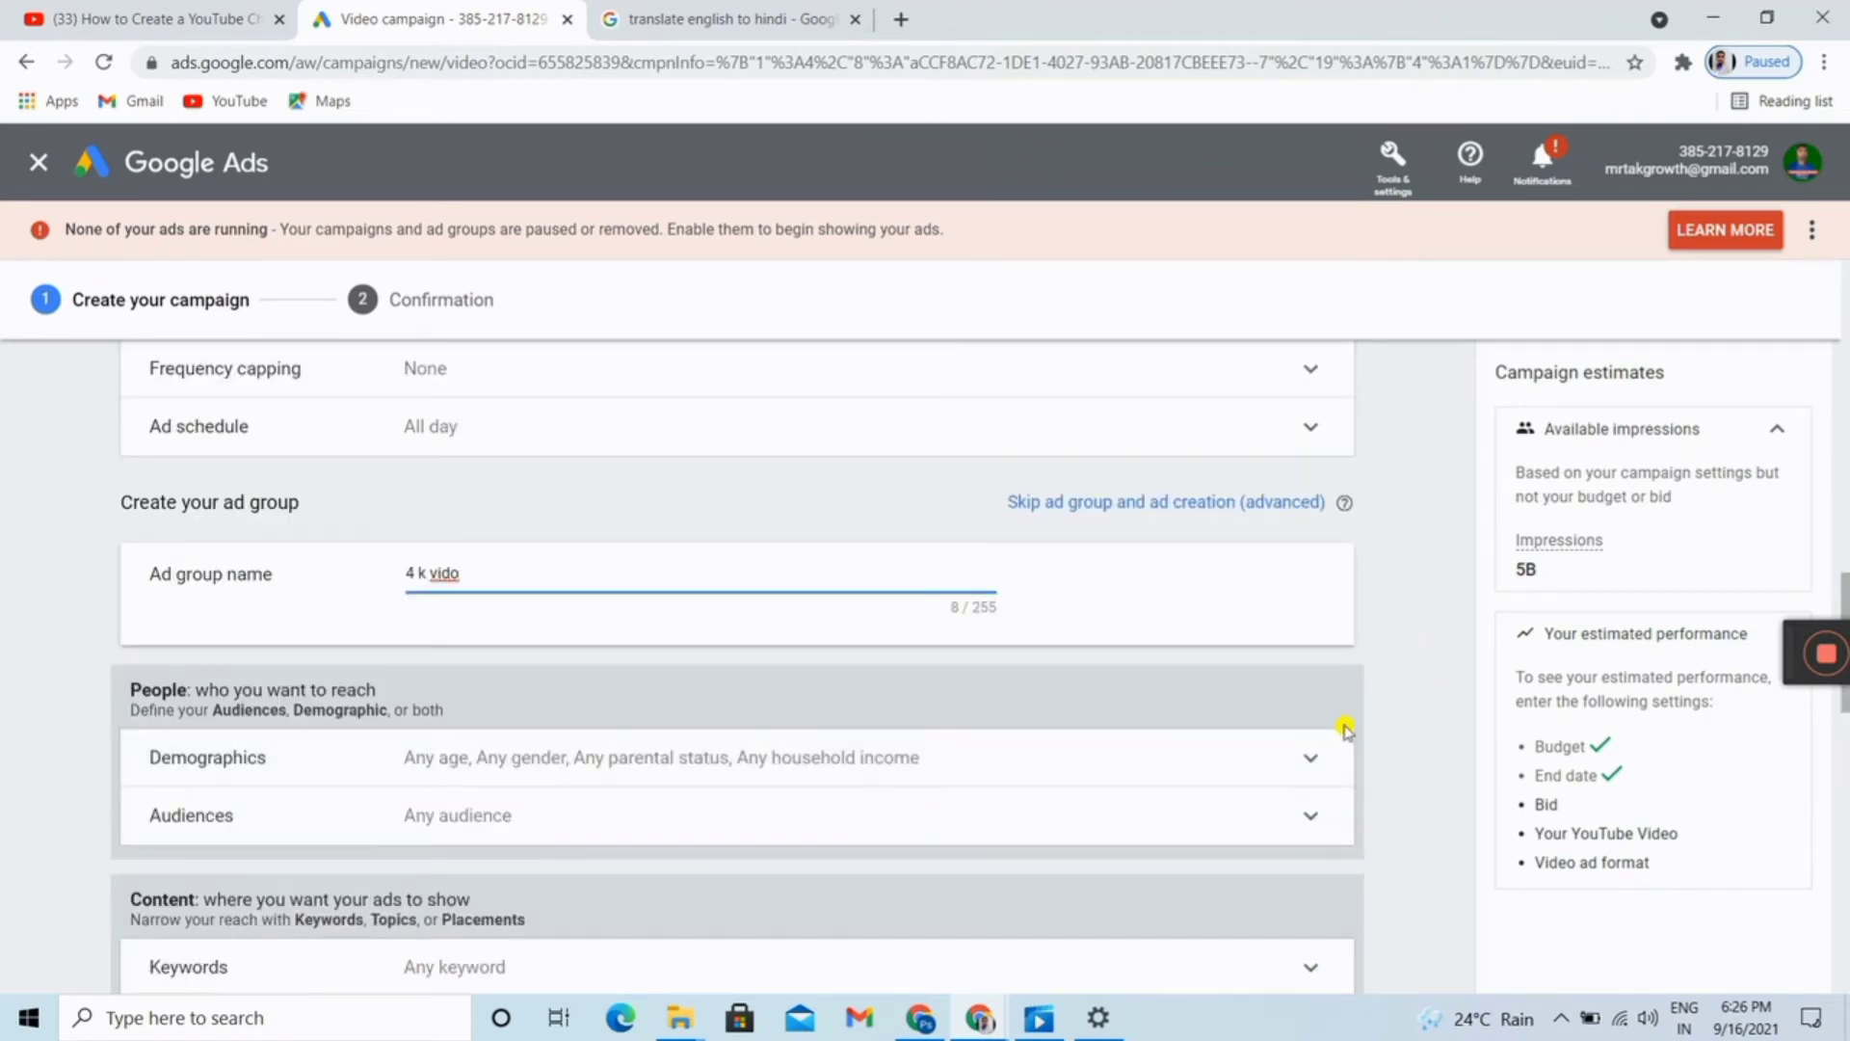
left_click(1306, 759)
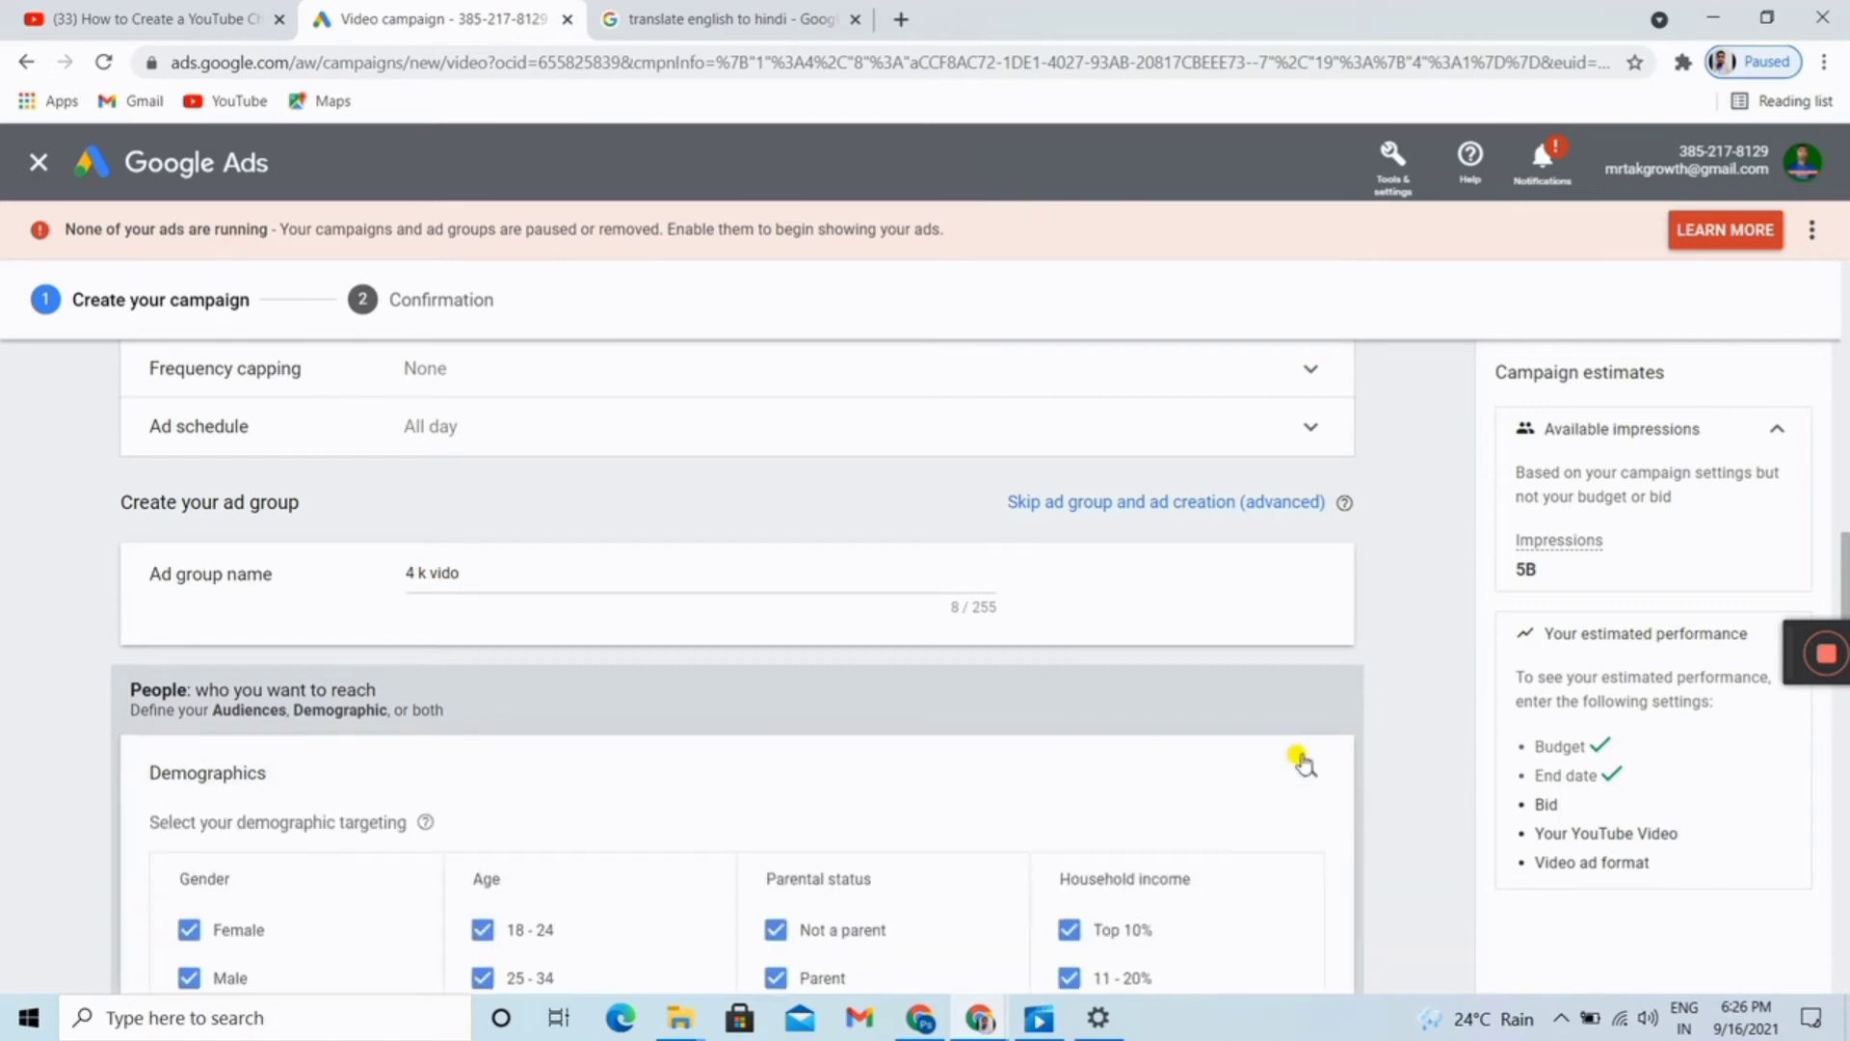
scroll(1303, 759, "down", 2)
scroll(1303, 759, "down", 2)
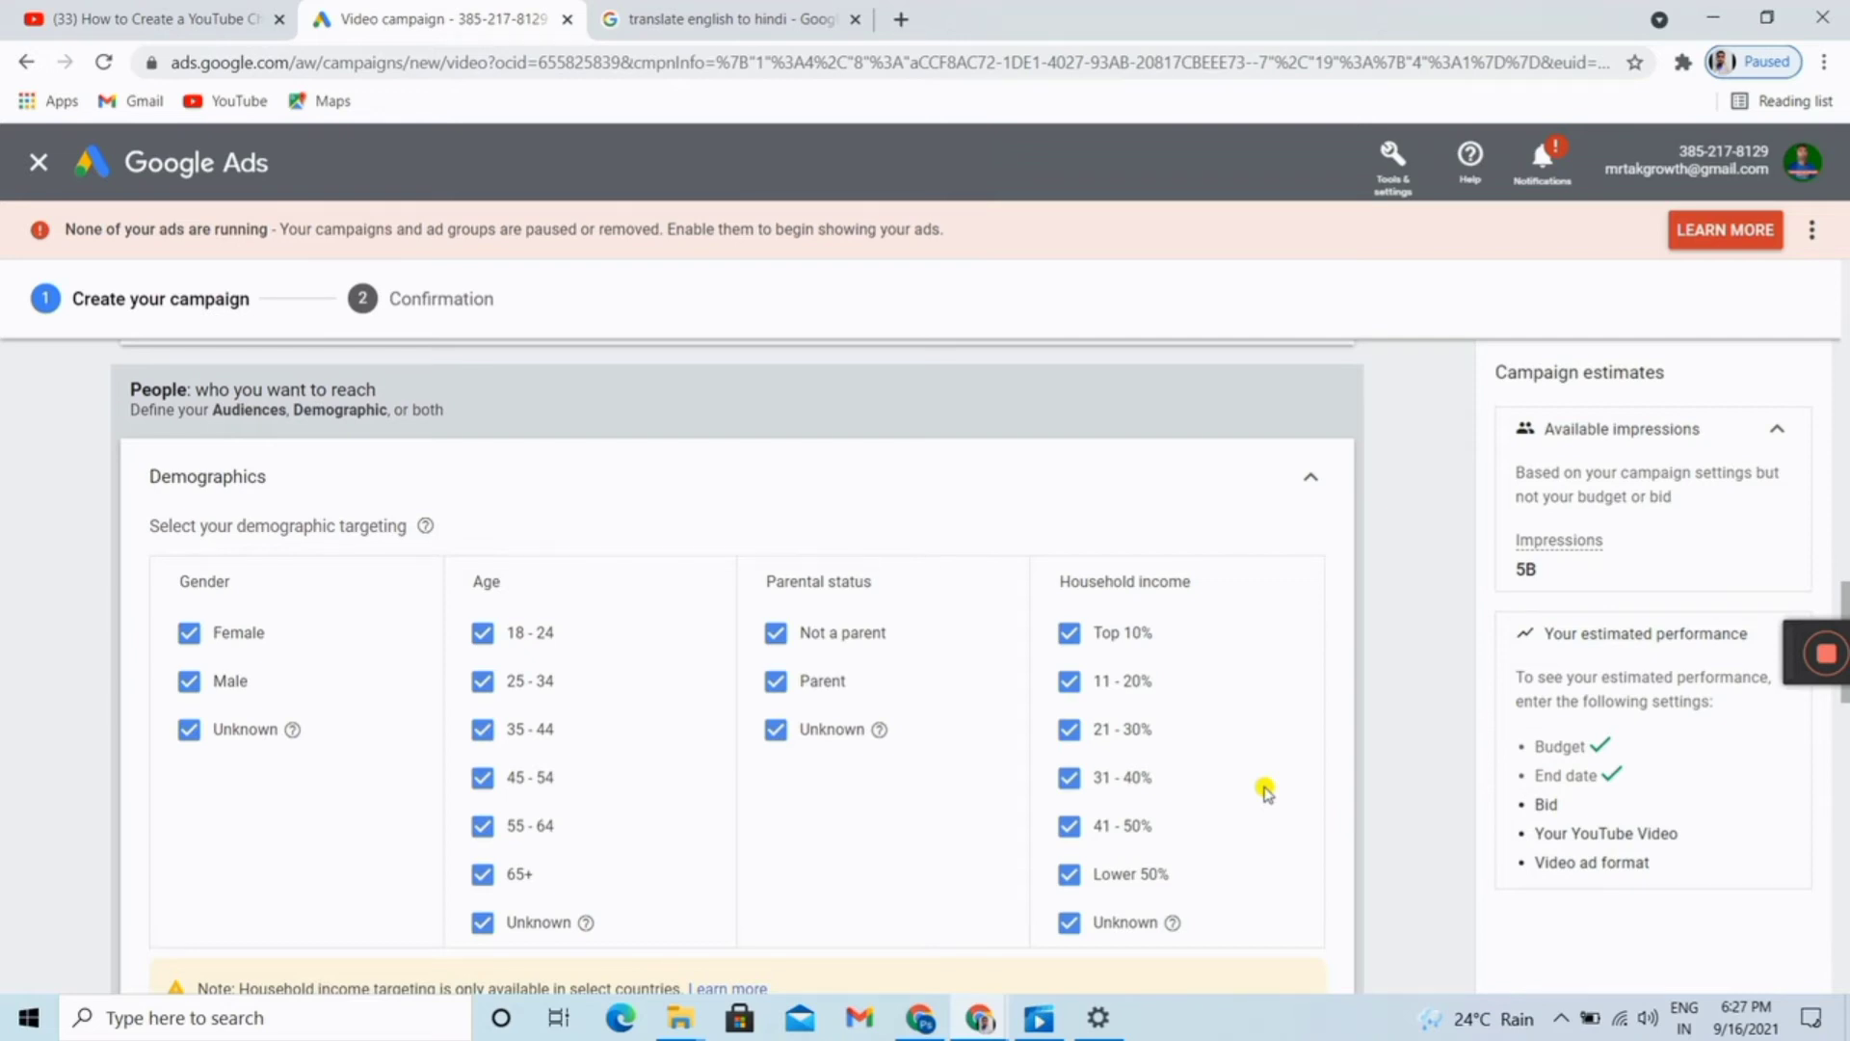
scroll(1266, 792, "down", 3)
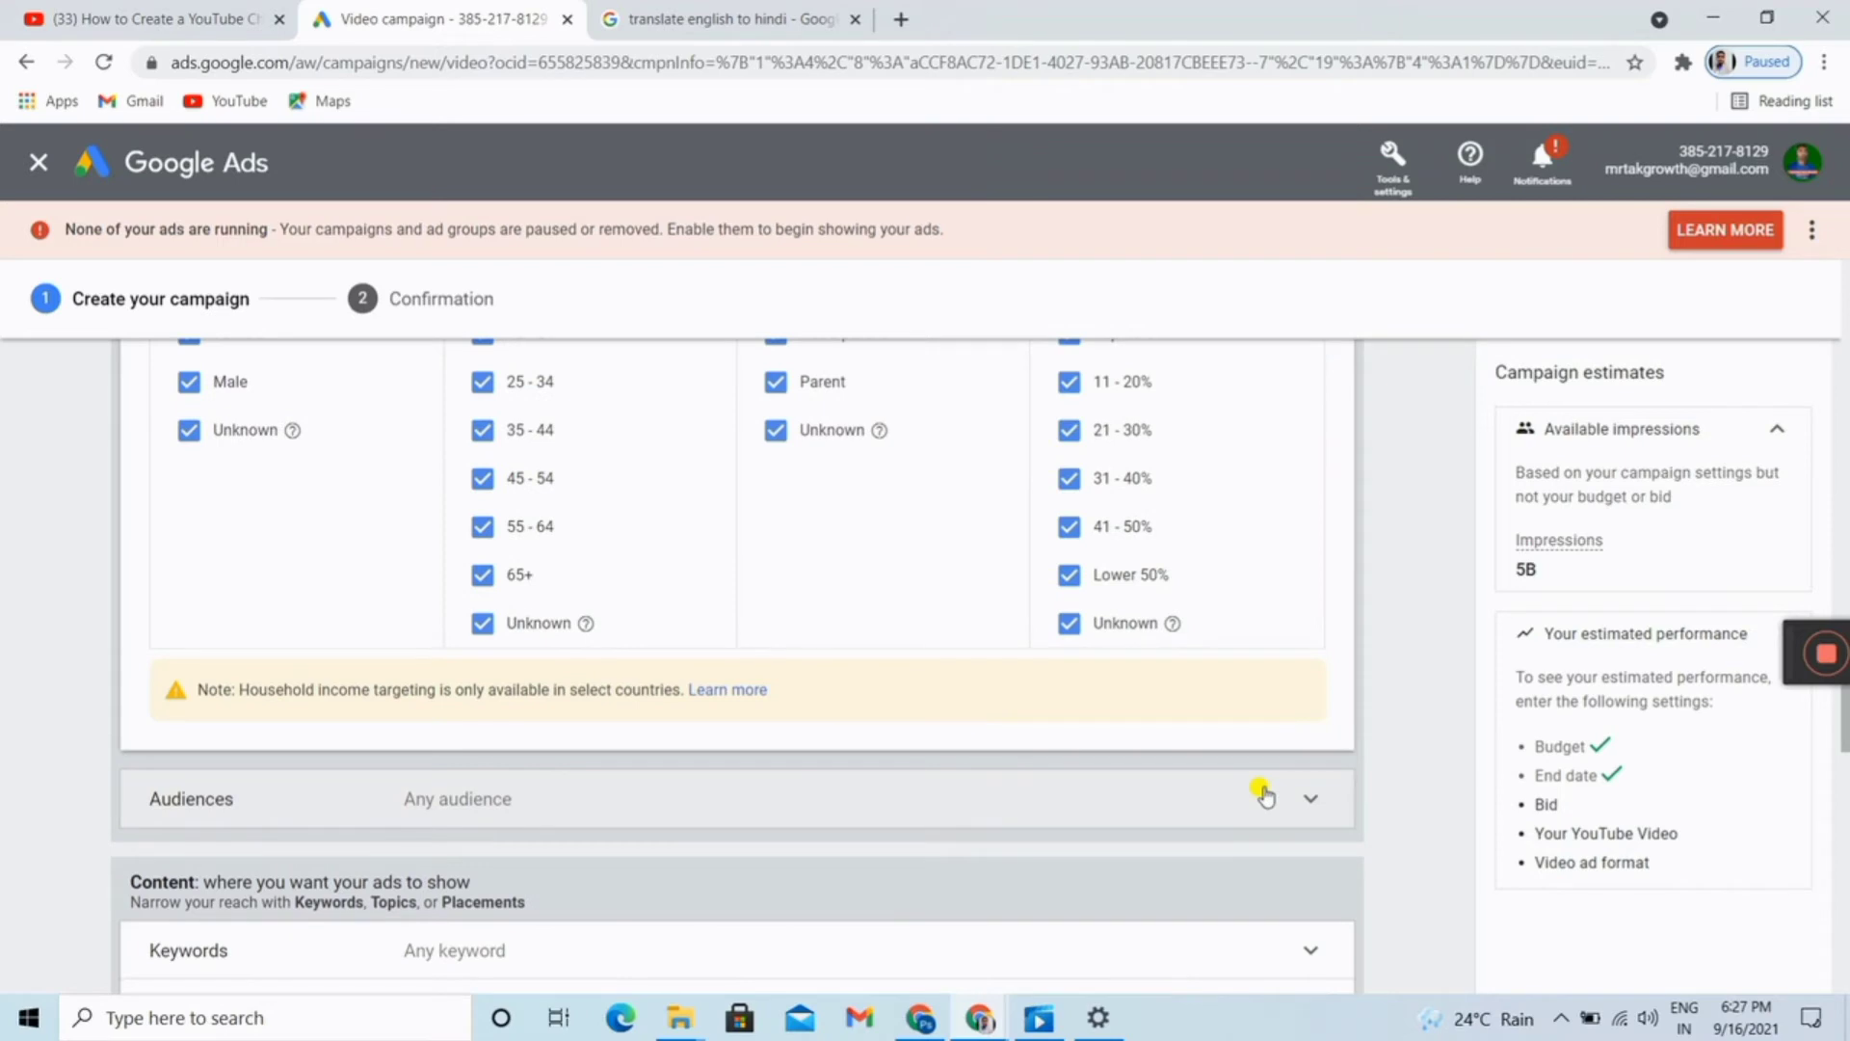
scroll(1265, 792, "up", 3)
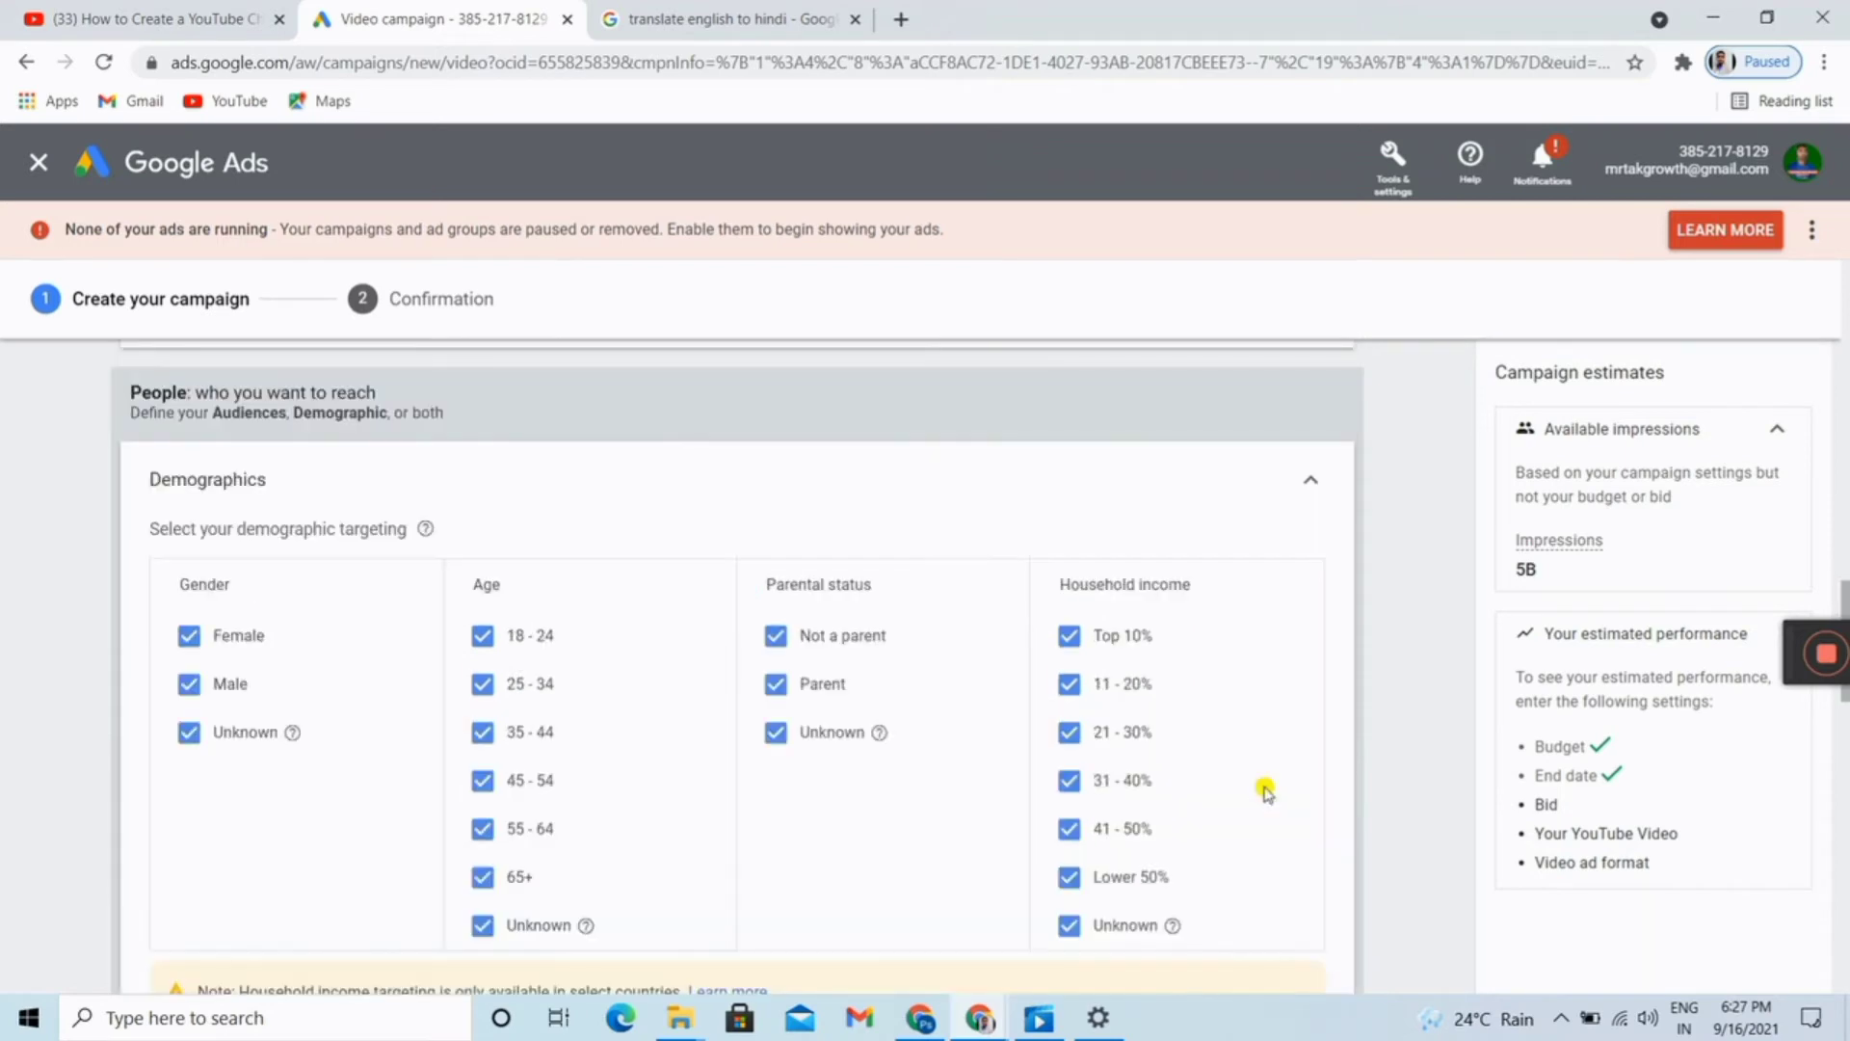
left_click(1311, 487)
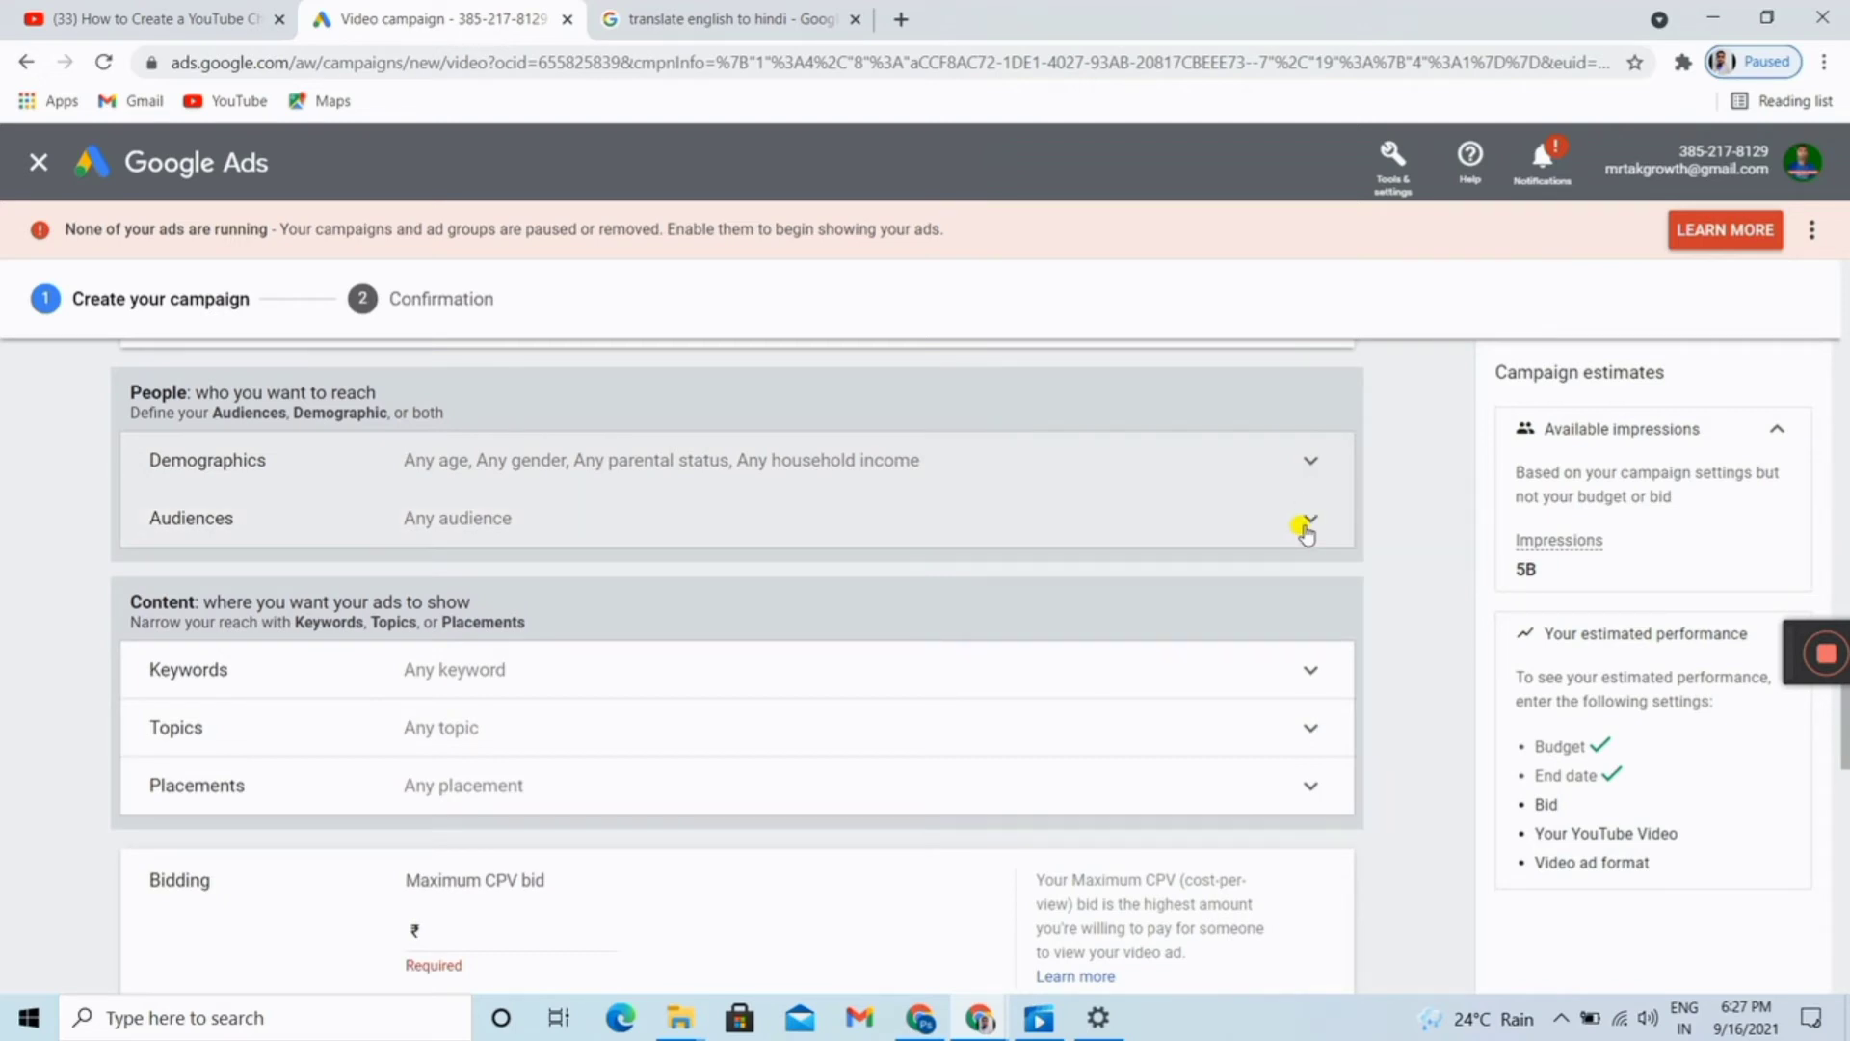
Target the Technology and Mobile Enthusiasts affinity audiences from the suggested audiences for the ad group
left_click(1307, 525)
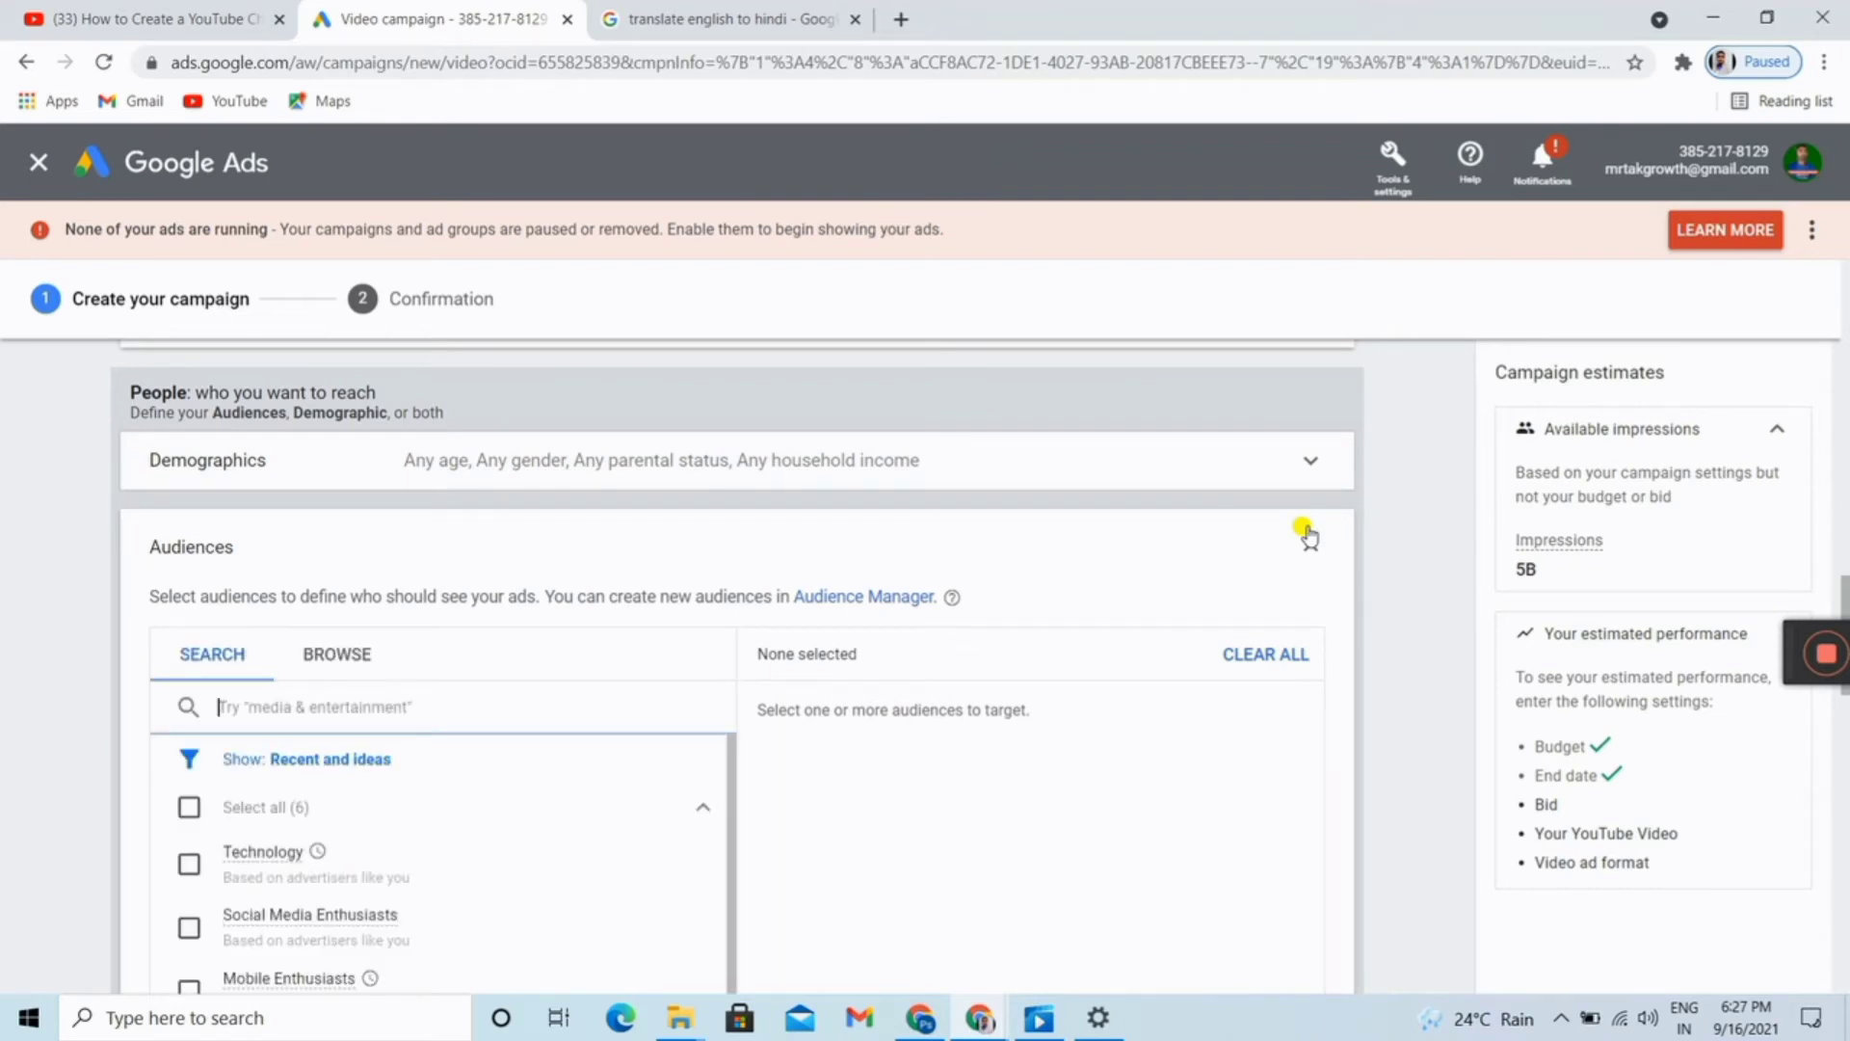
scroll(607, 797, "down", 1)
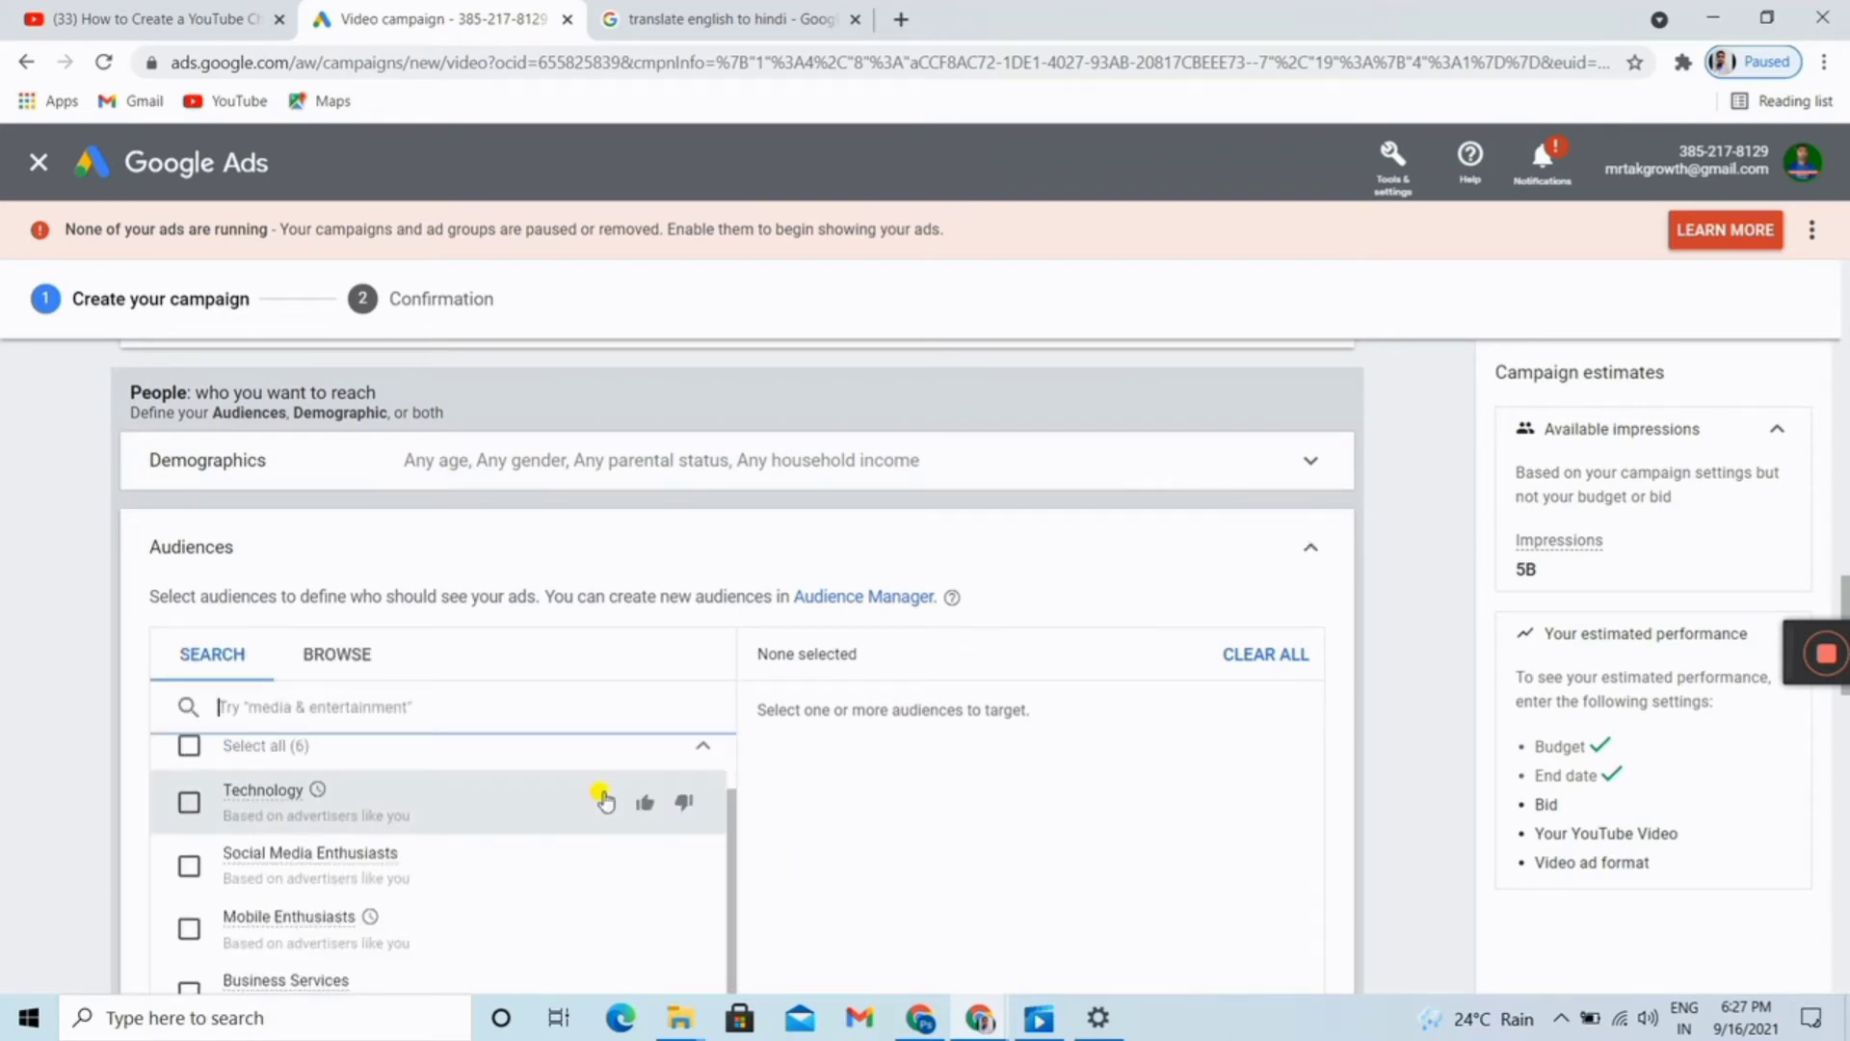
scroll(604, 800, "down", 2)
scroll(605, 800, "down", 1)
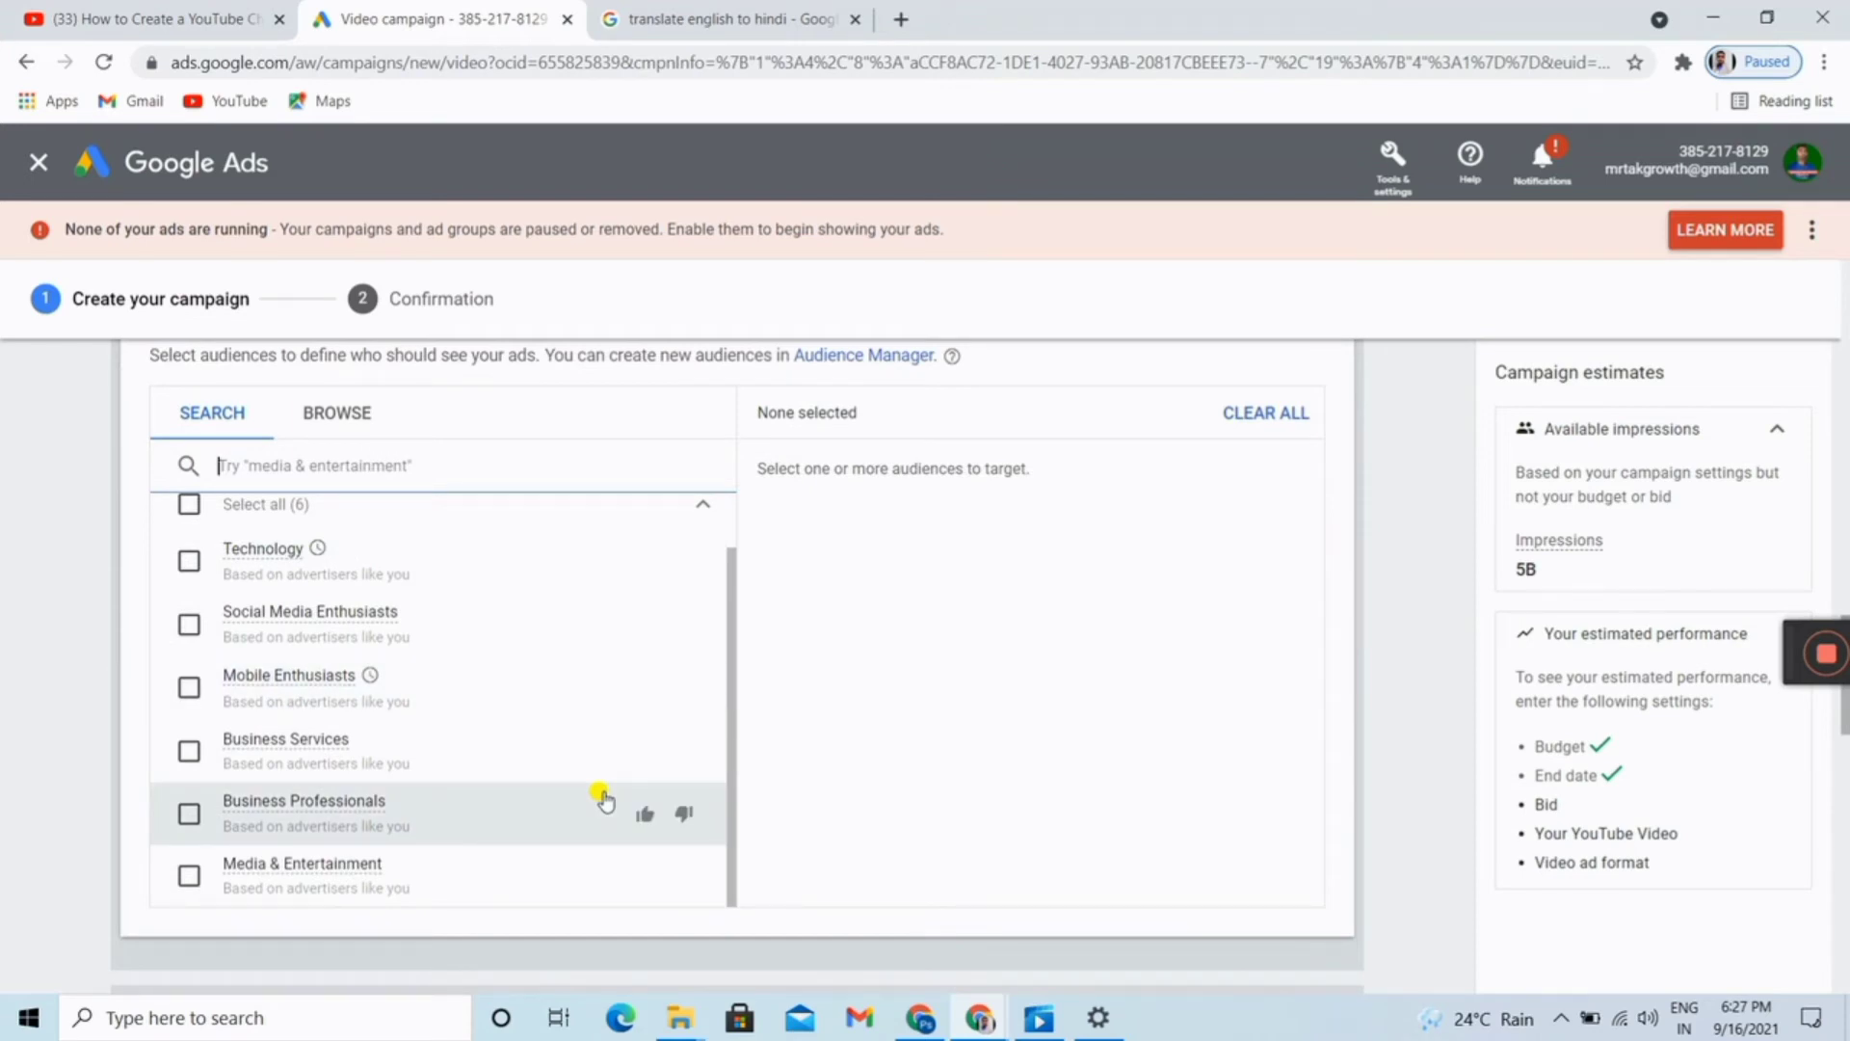
scroll(604, 800, "up", 1)
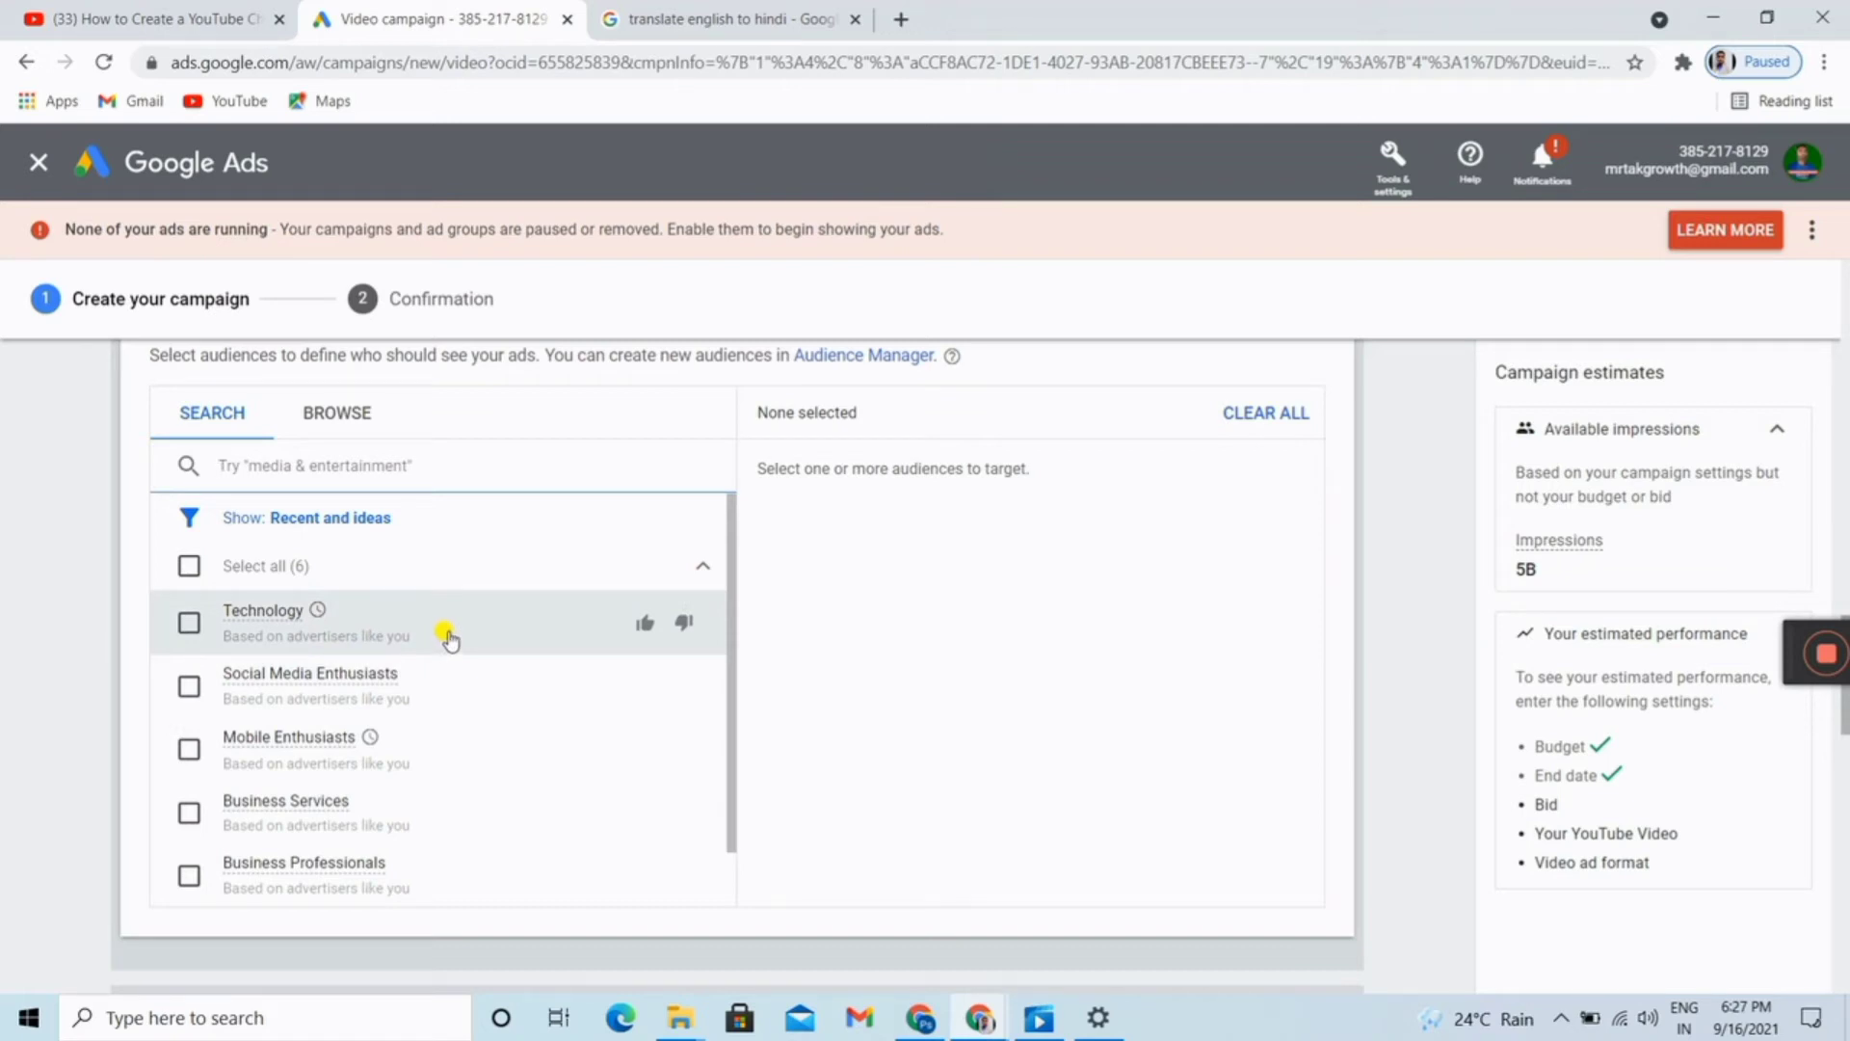
scroll(453, 641, "down", 4)
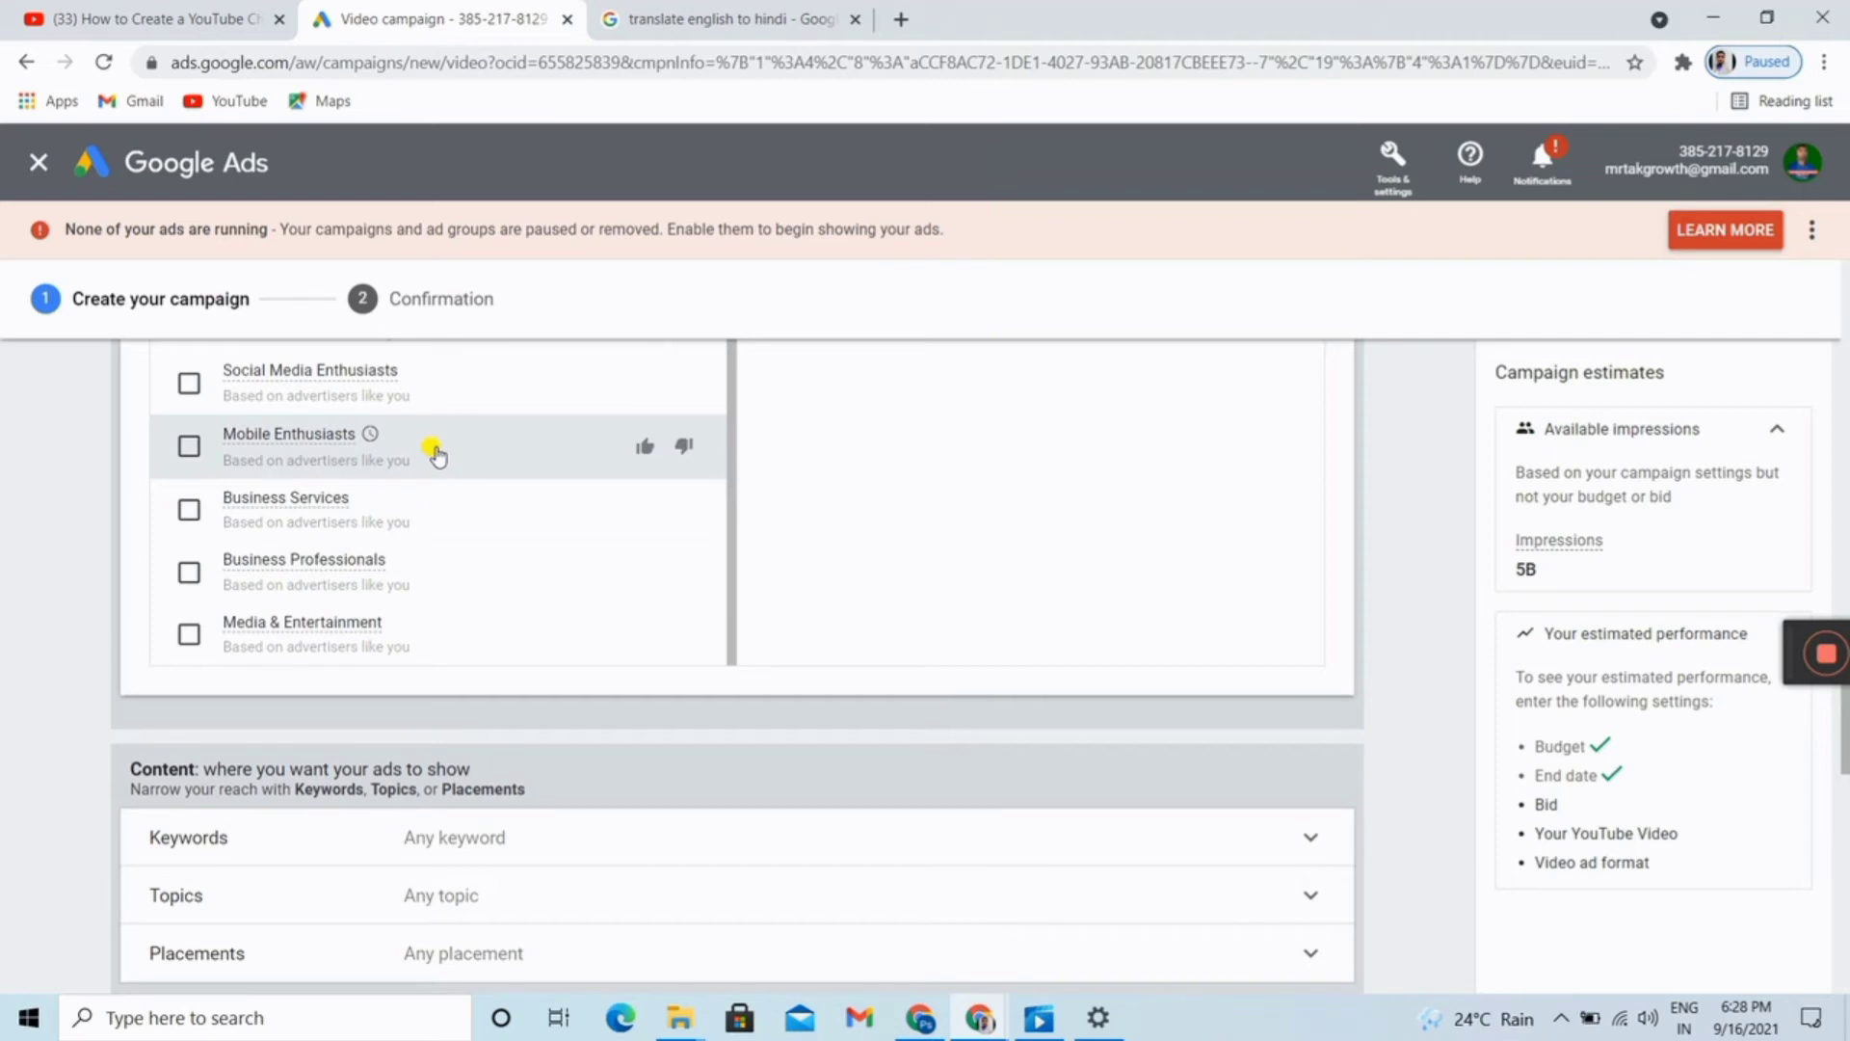
left_click(436, 455)
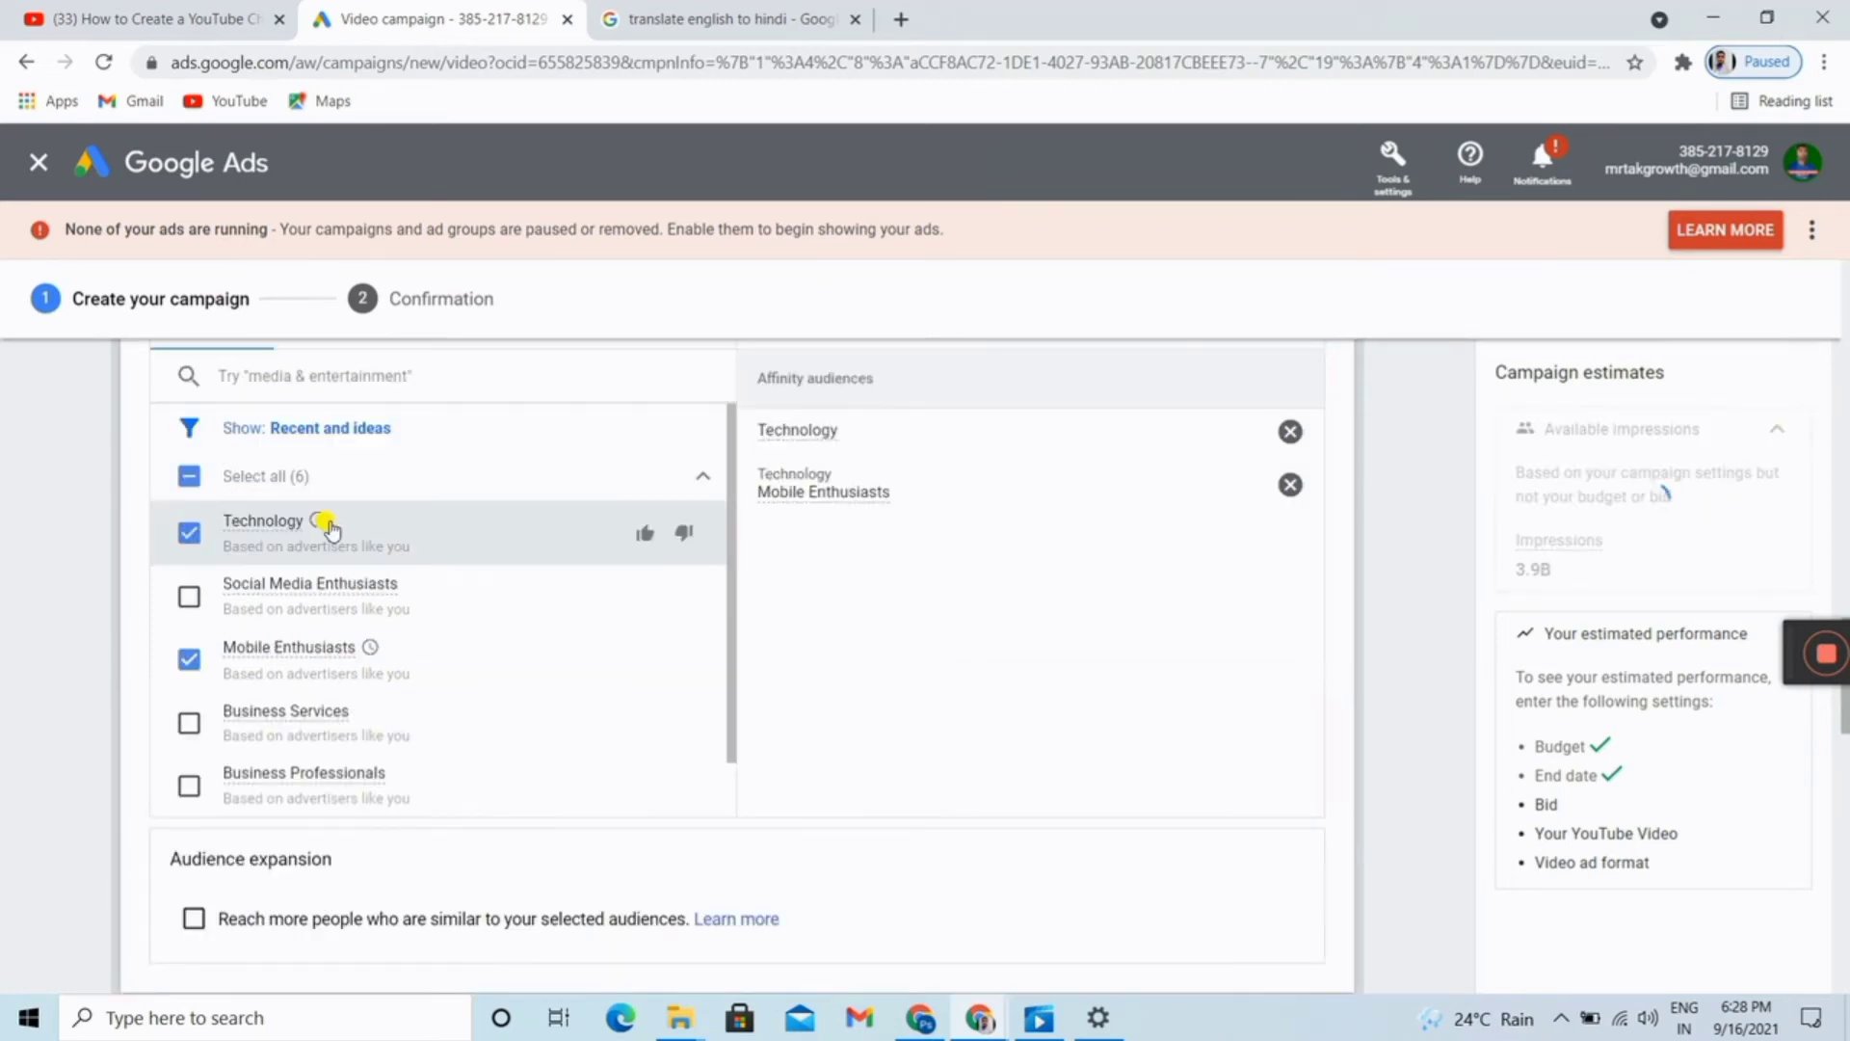
scroll(386, 491, "up", 3)
scroll(814, 459, "up", 2)
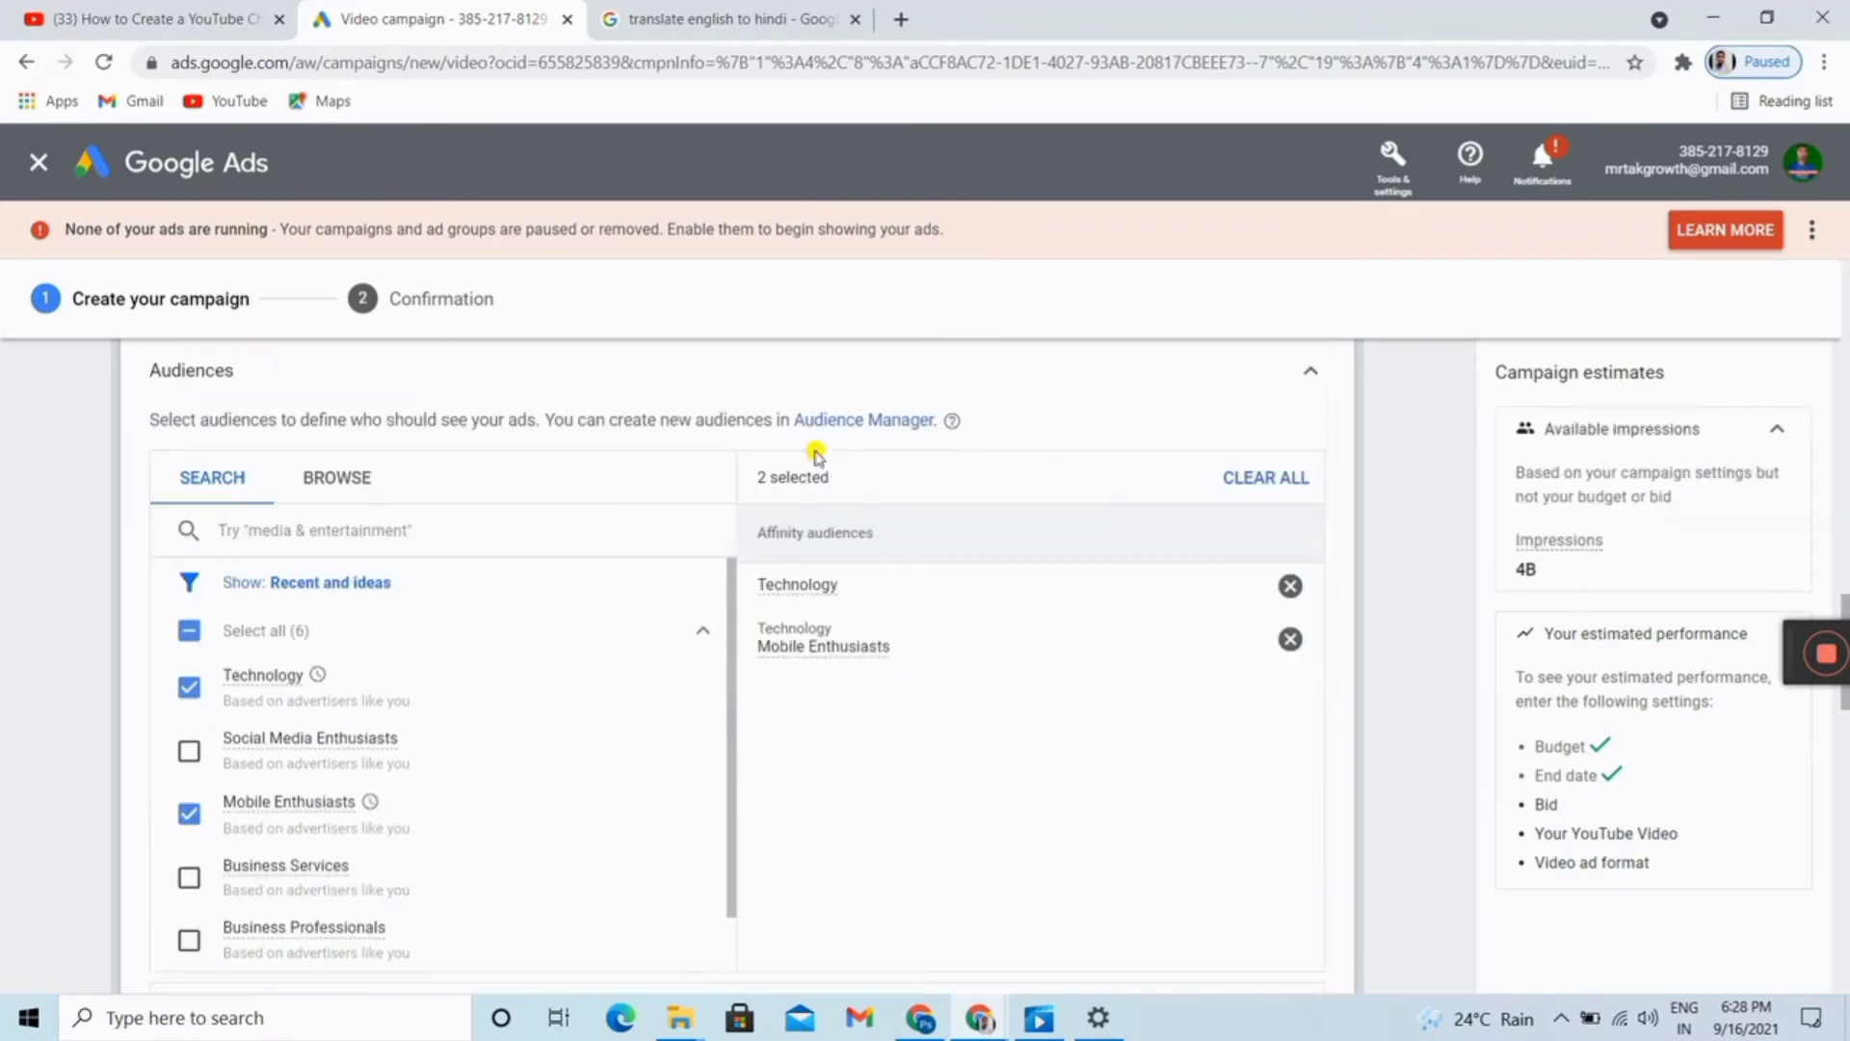
Check the selected Technology and Mobile Enthusiasts audiences and collapse the Audiences section
scroll(1077, 472, "down", 2)
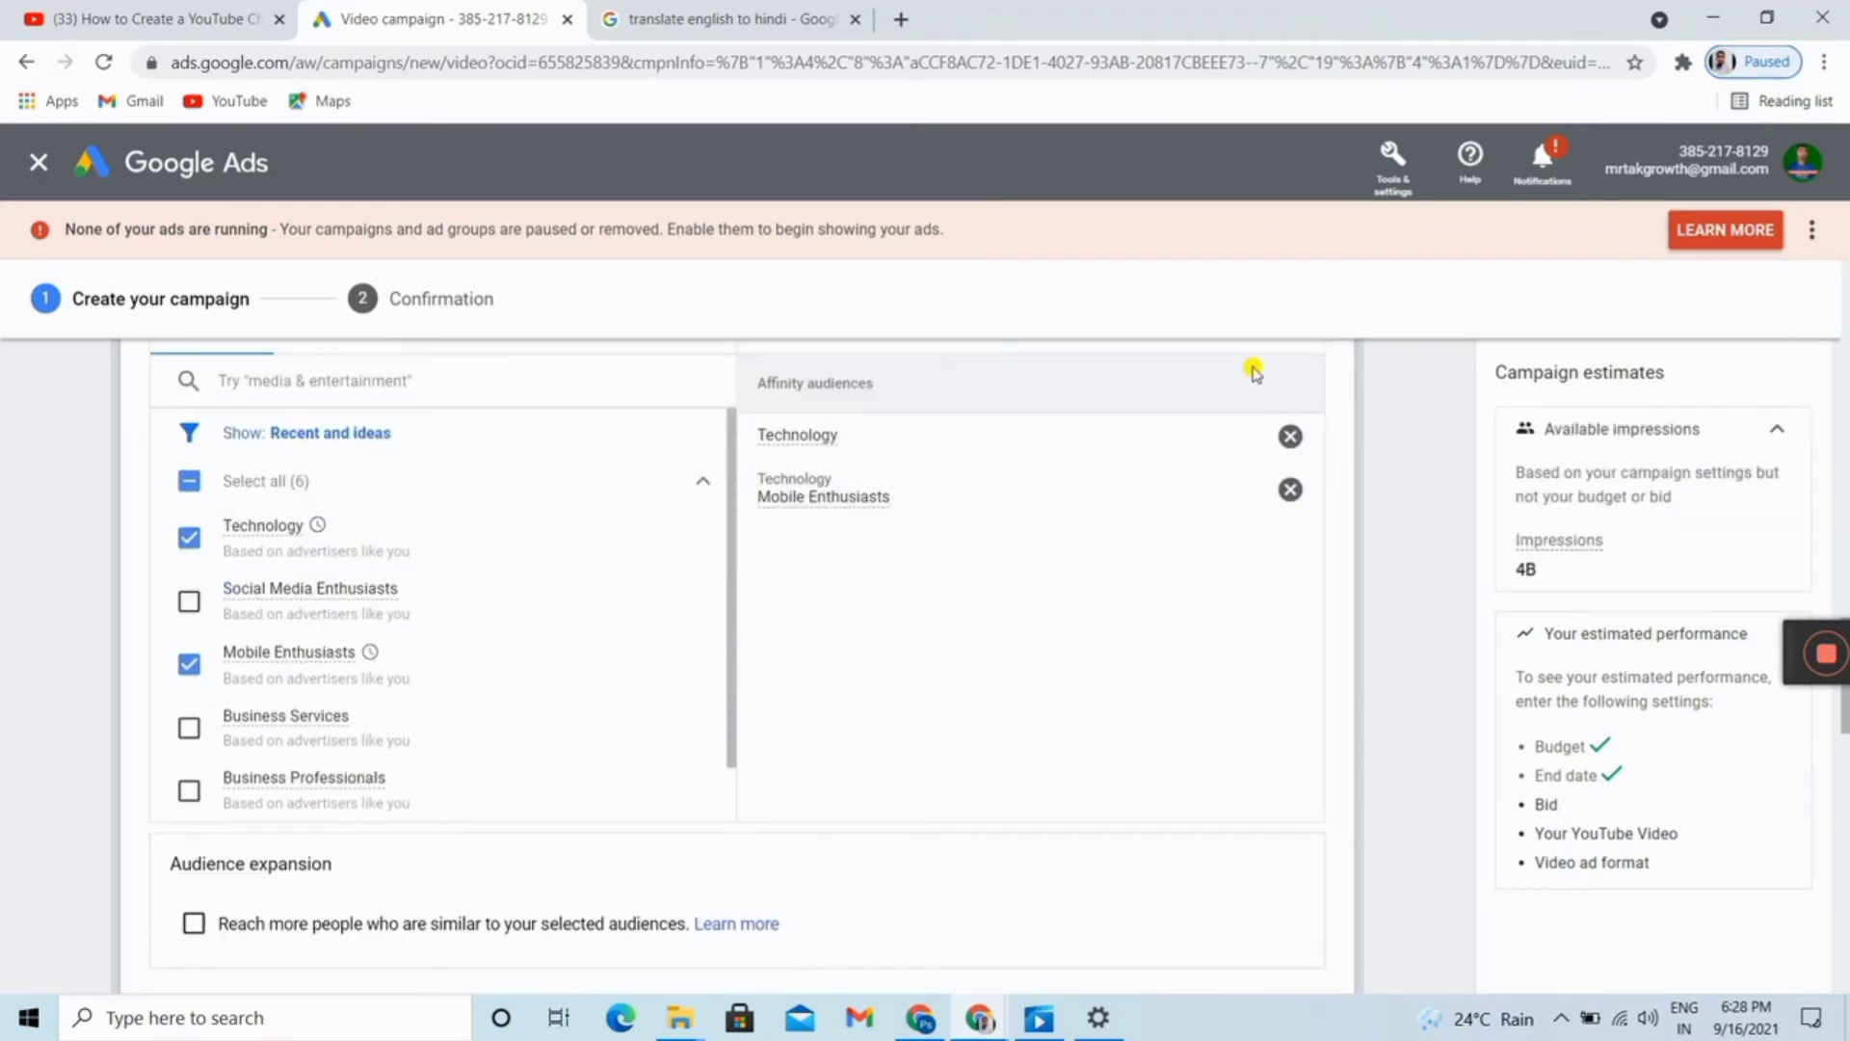
scroll(1272, 405, "up", 2)
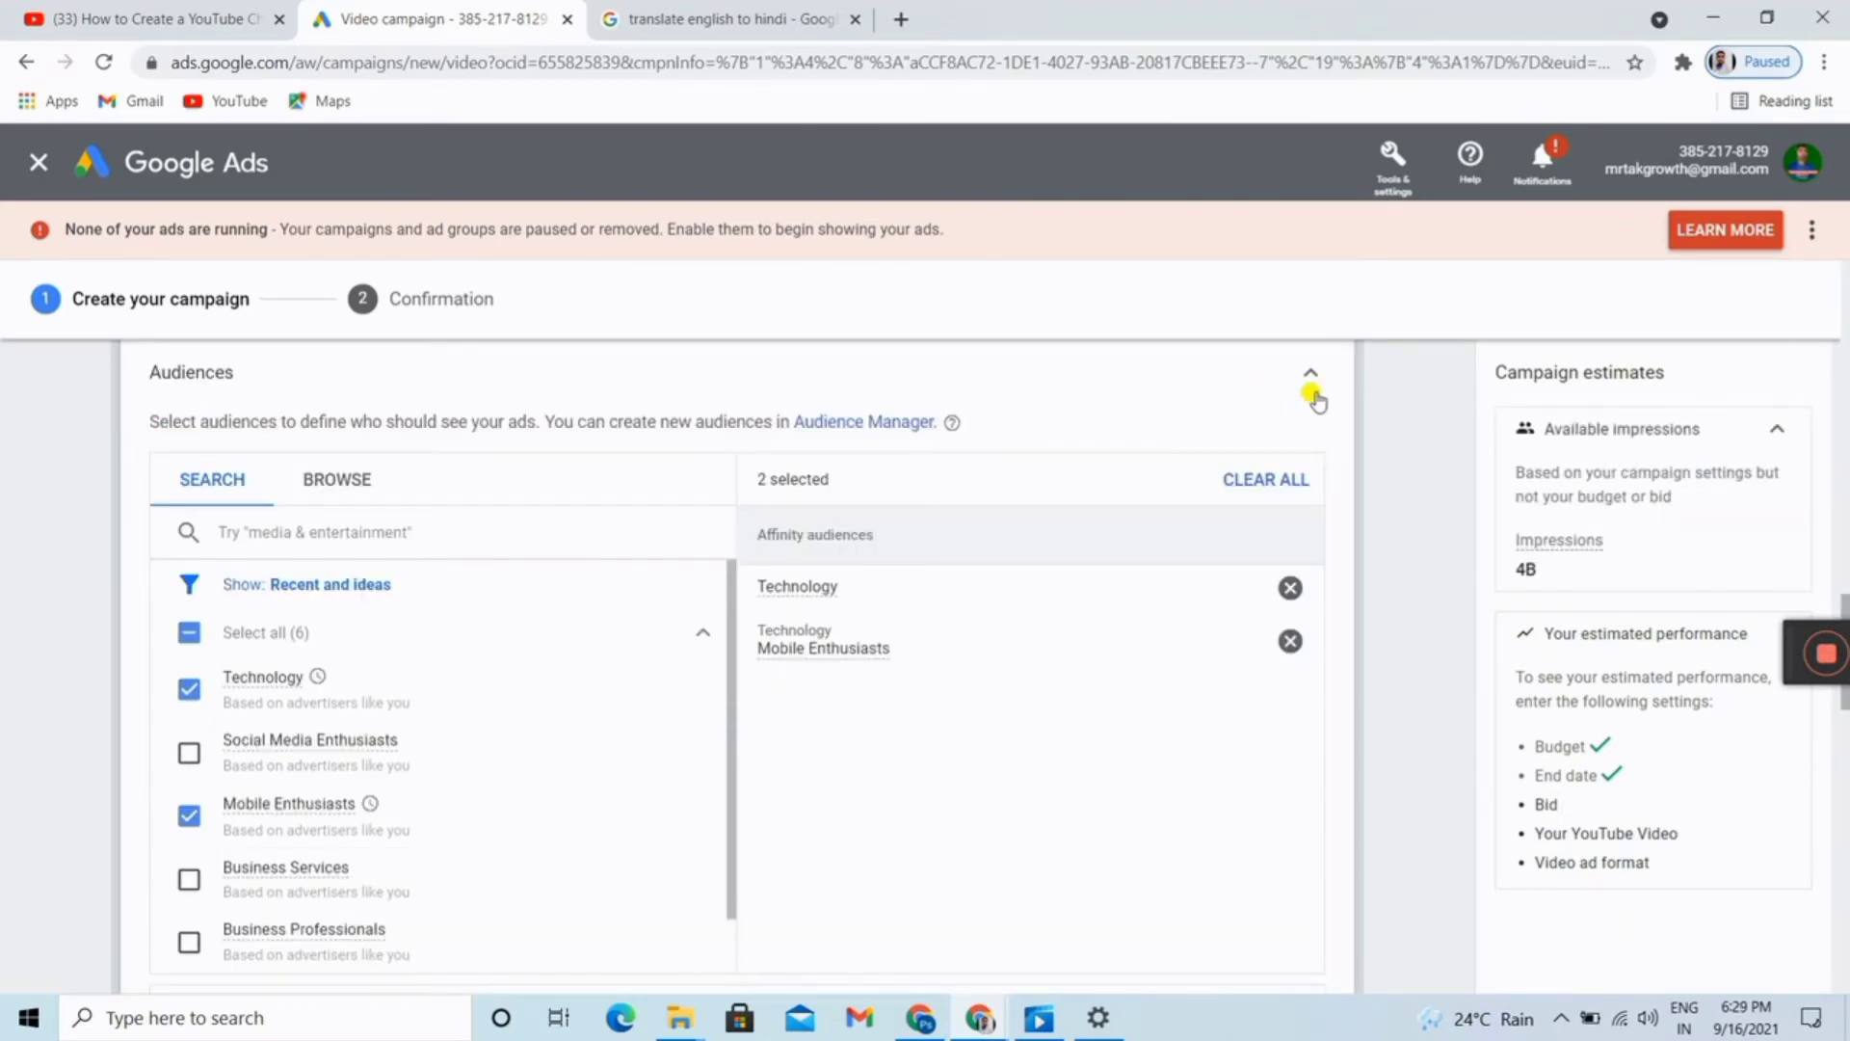
left_click(1309, 371)
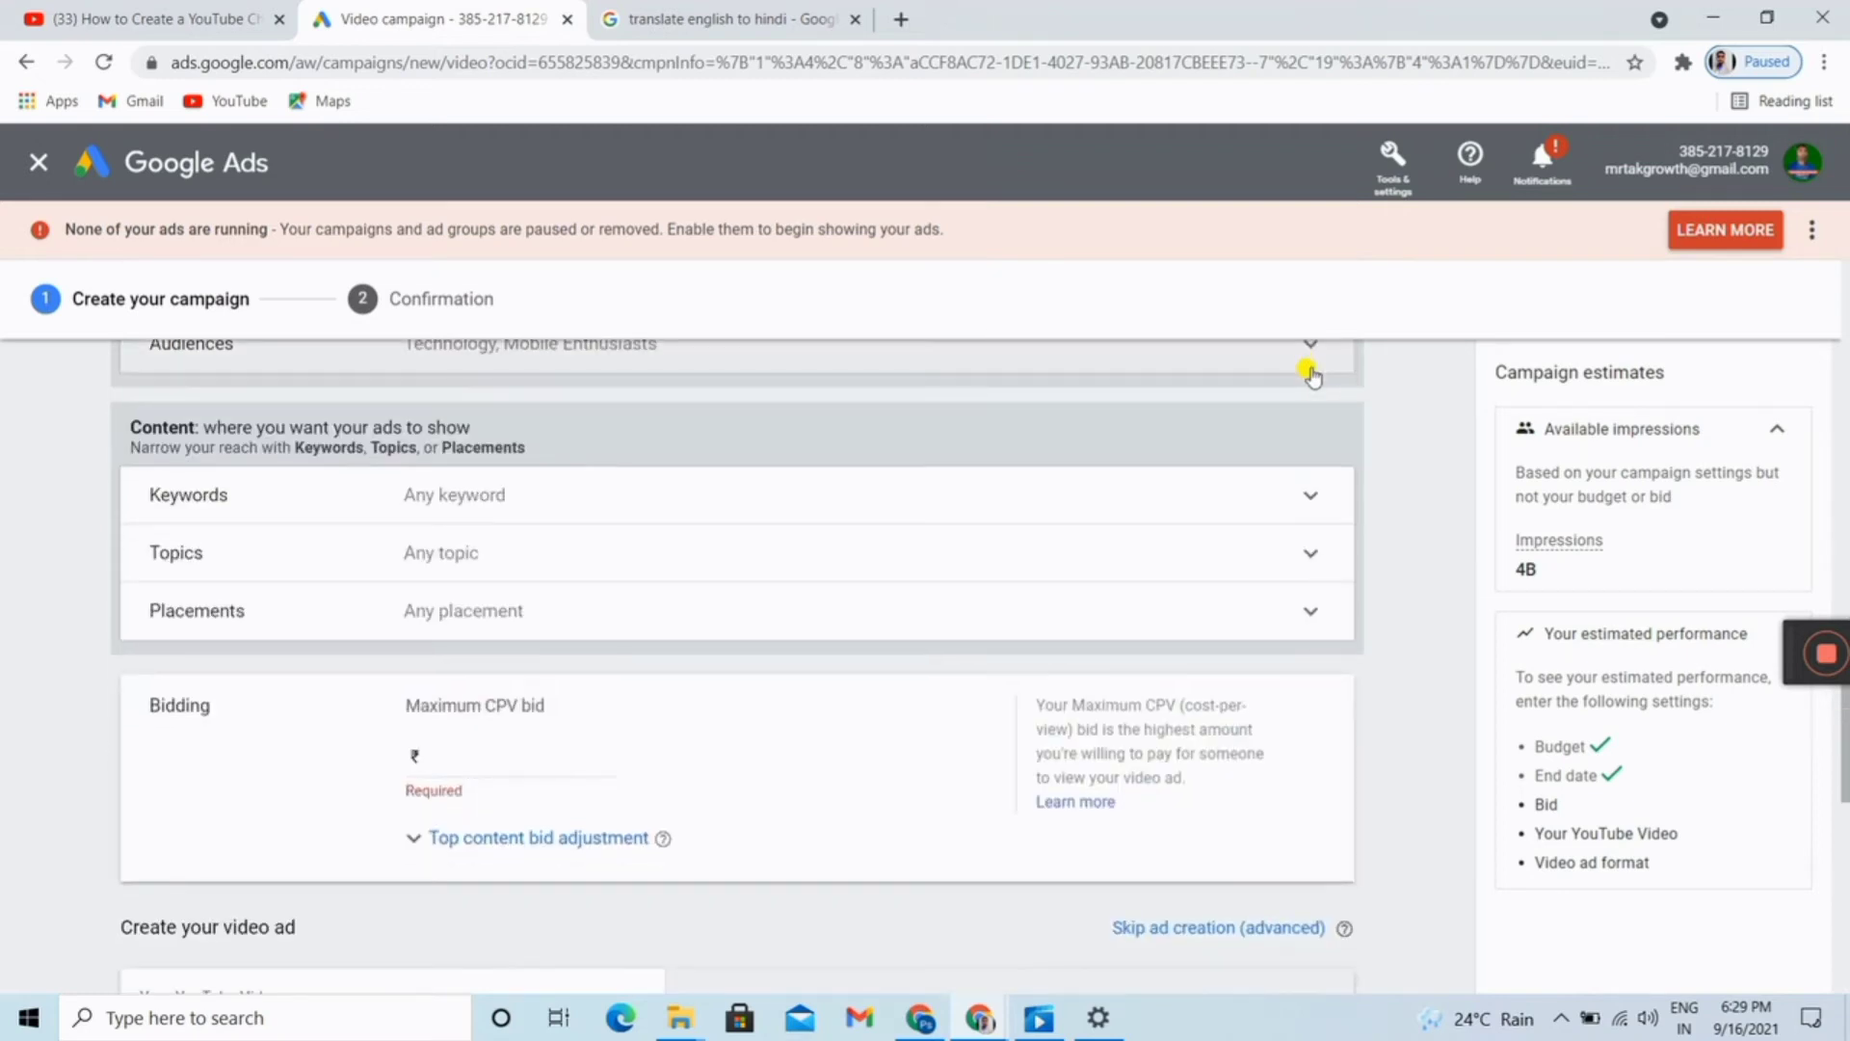
Expand Keywords, enter "mobile 4k vidos" as the product or service for keyword ideas, and copy that phrase
scroll(1282, 453, "up", 2)
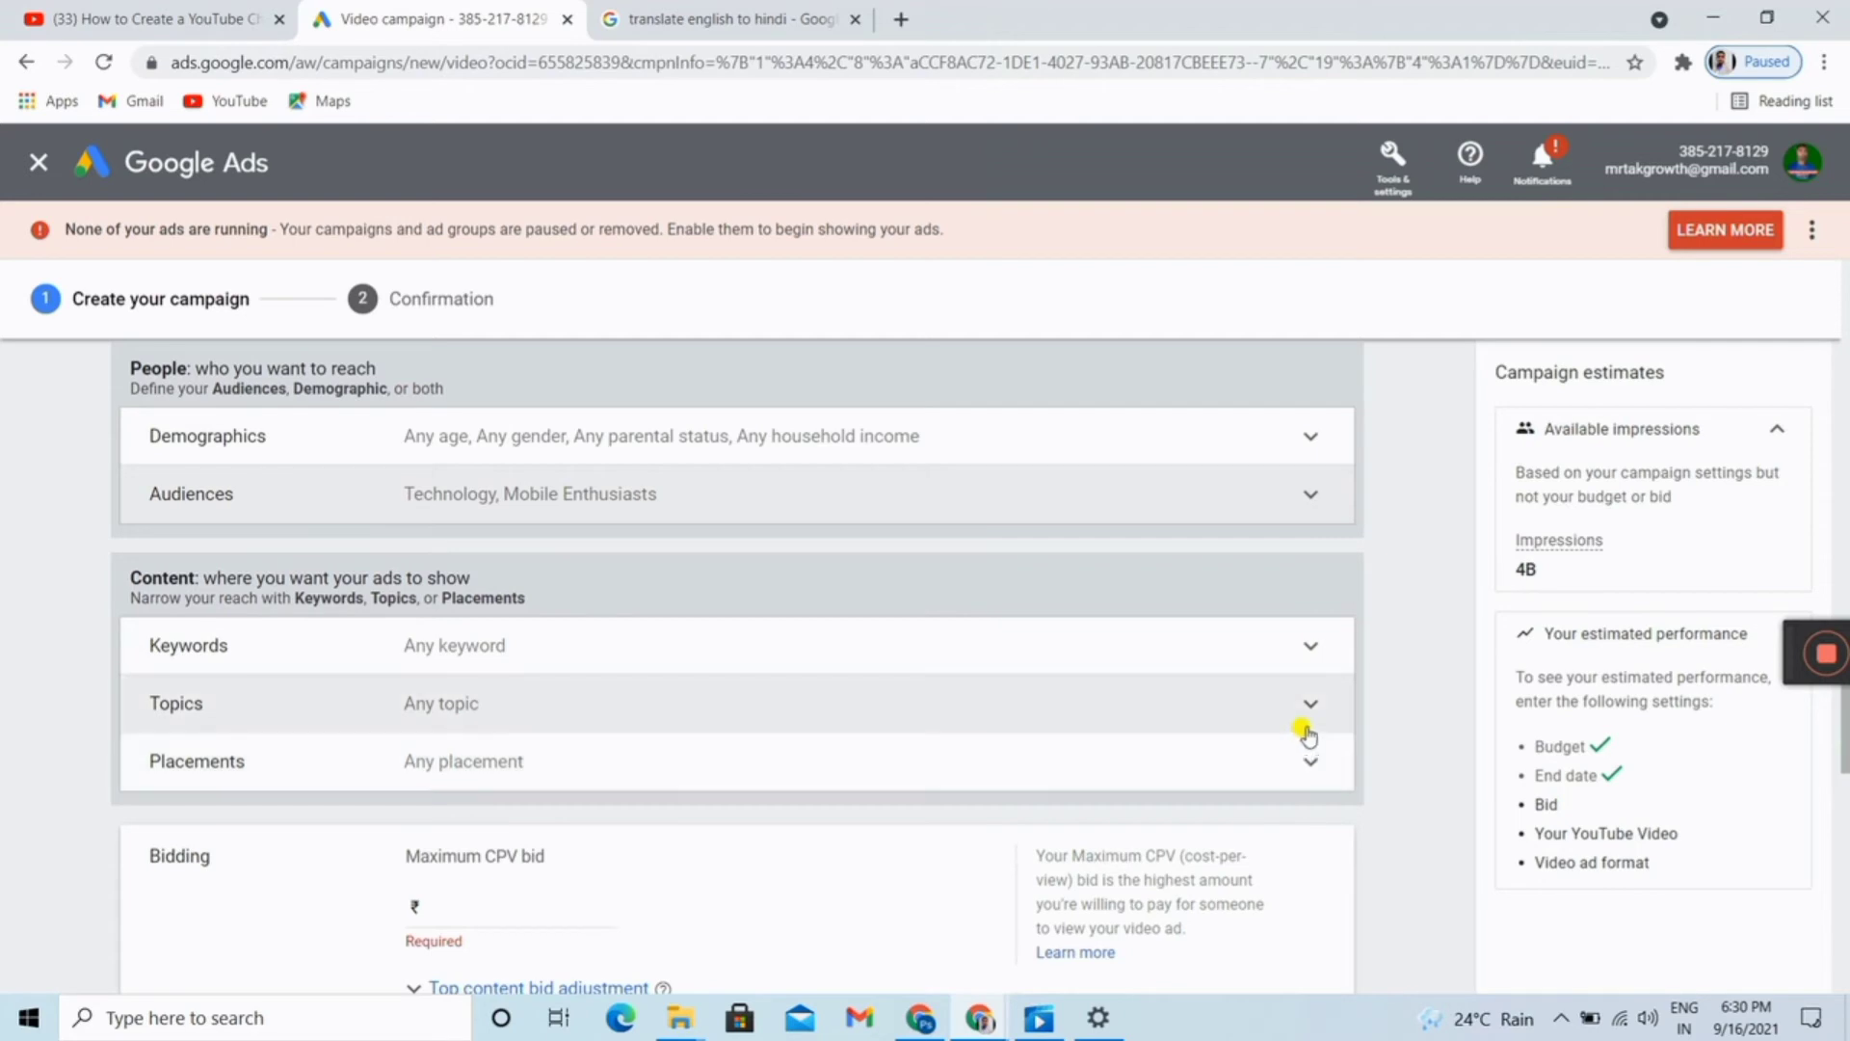
left_click(1309, 650)
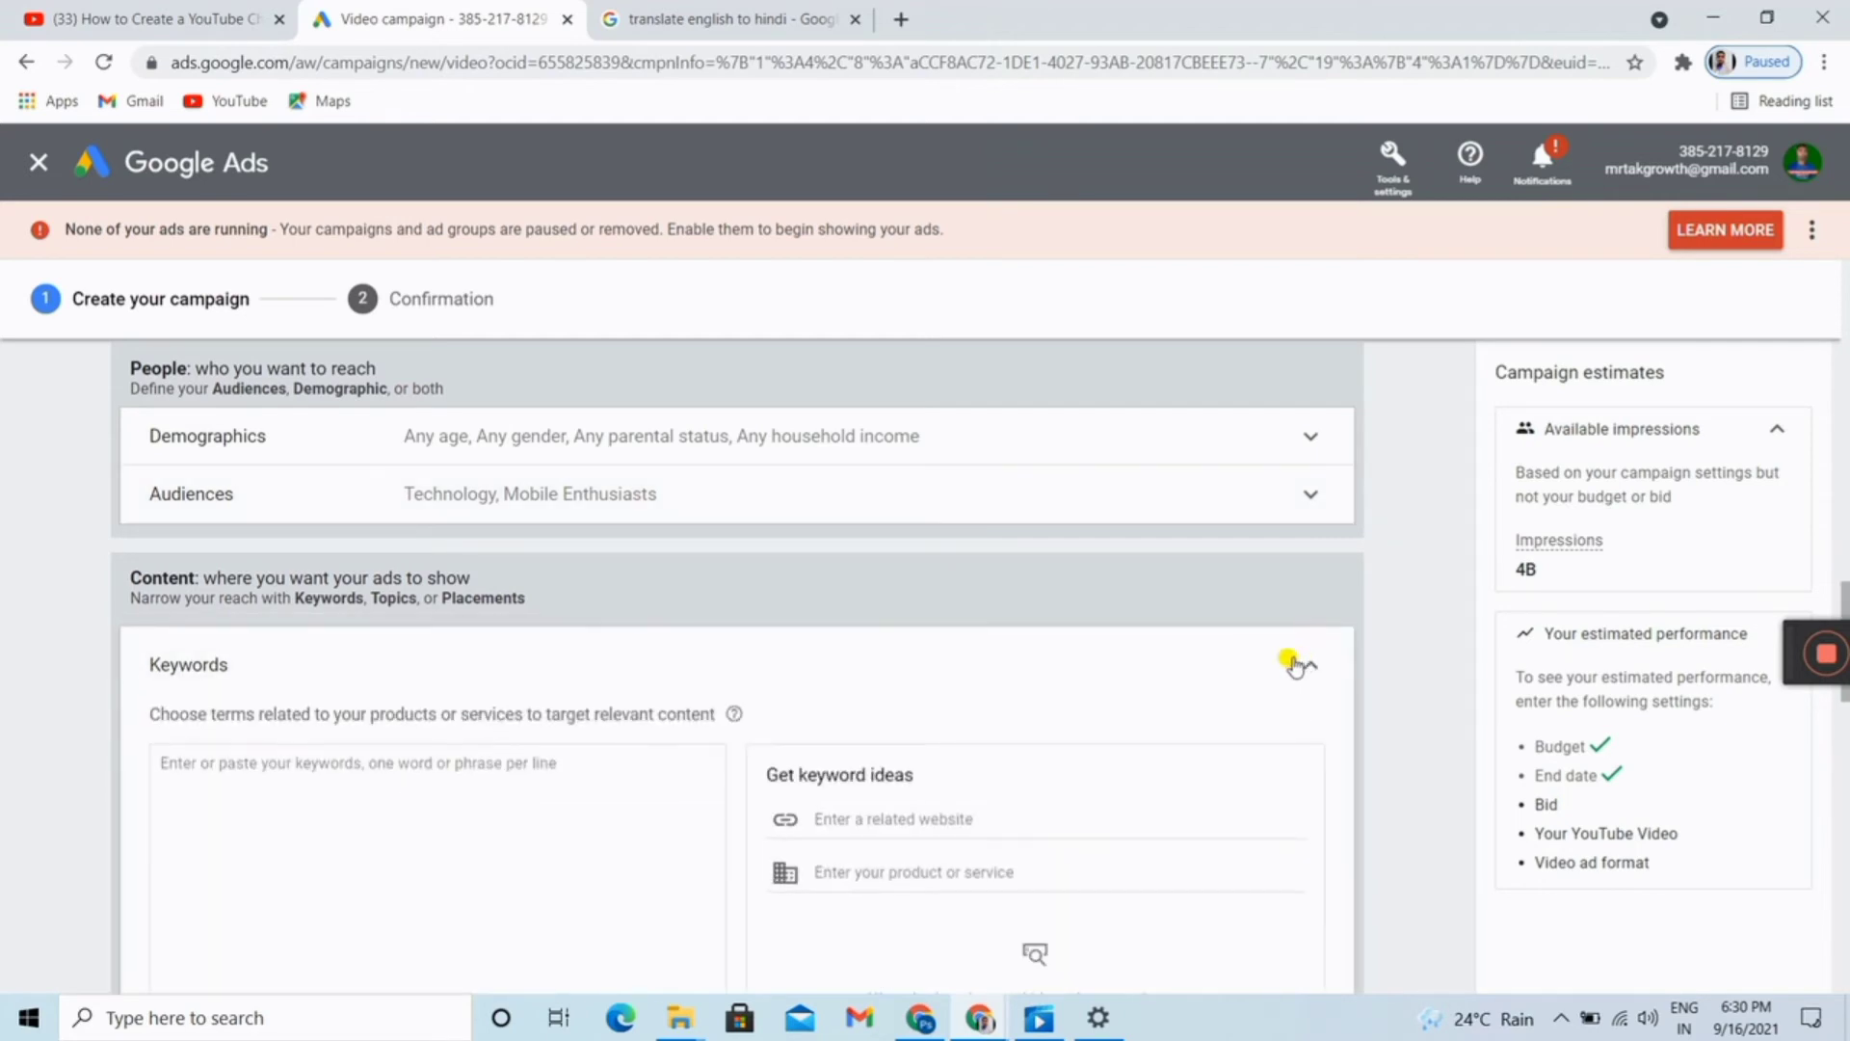
scroll(1221, 687, "down", 2)
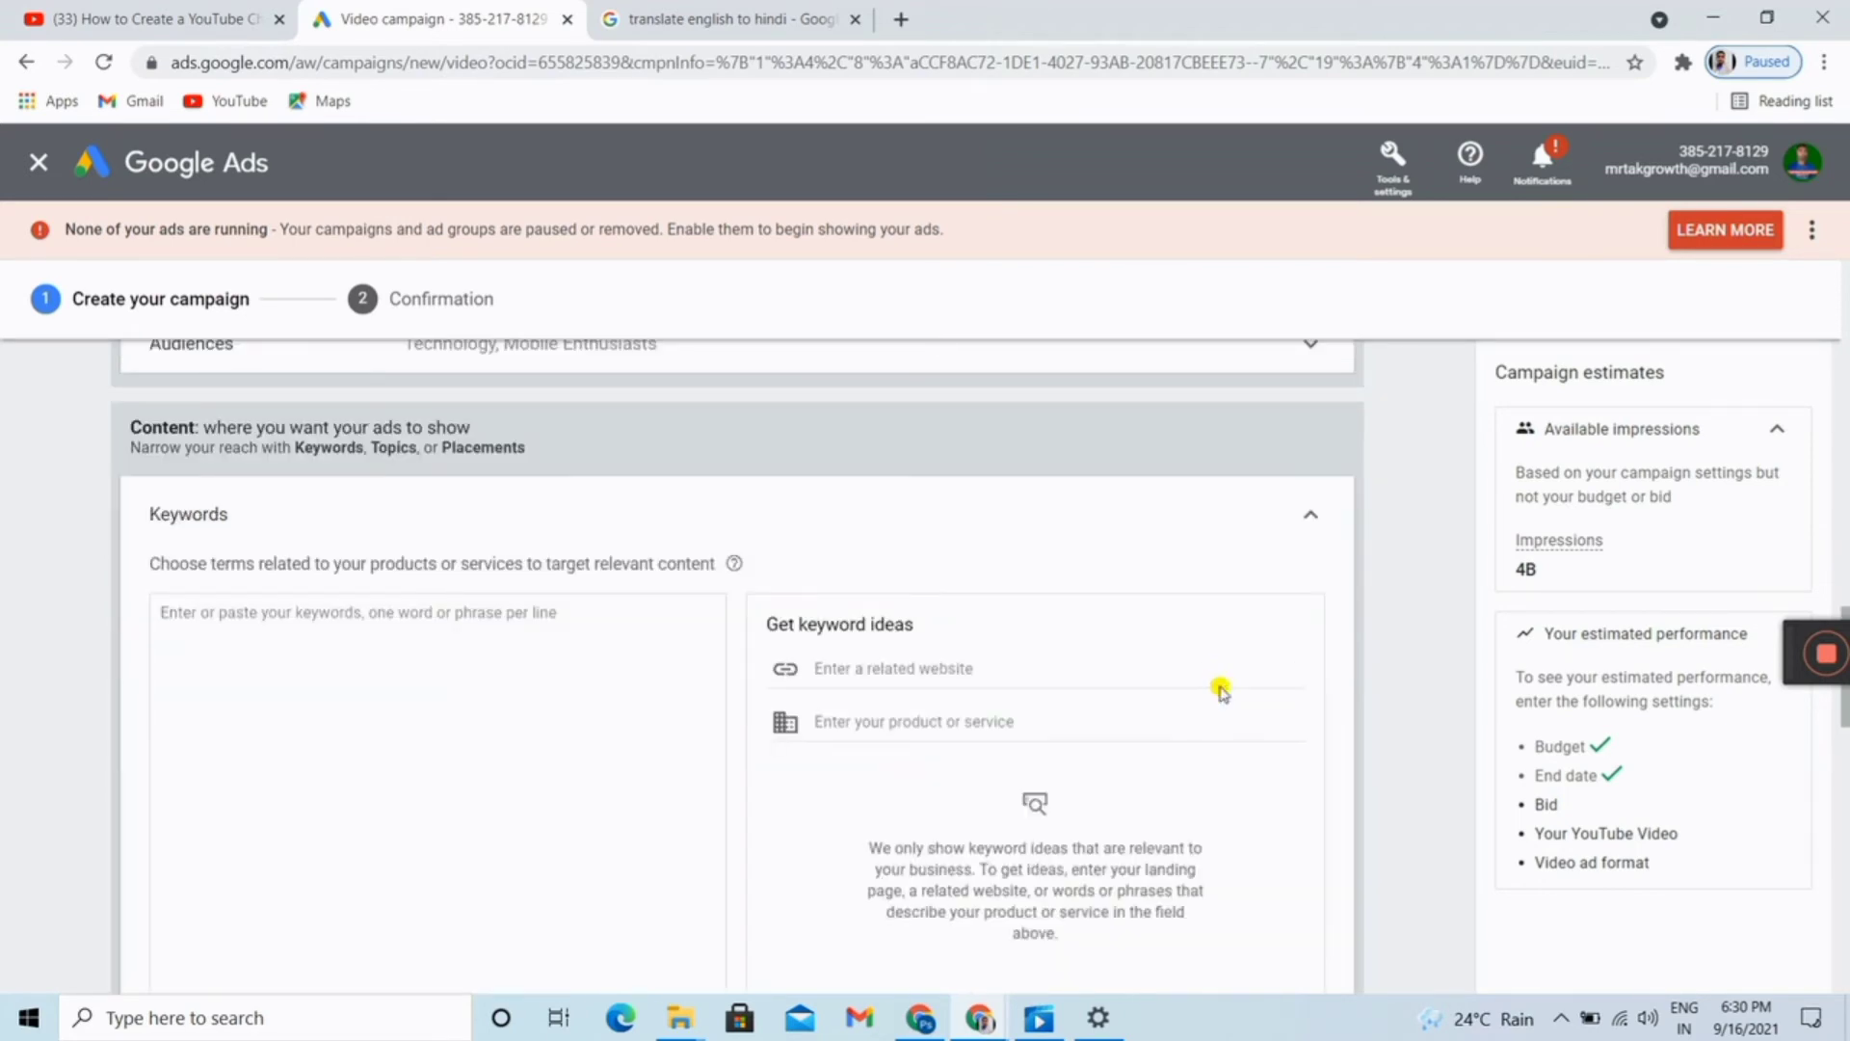
scroll(1221, 691, "down", 2)
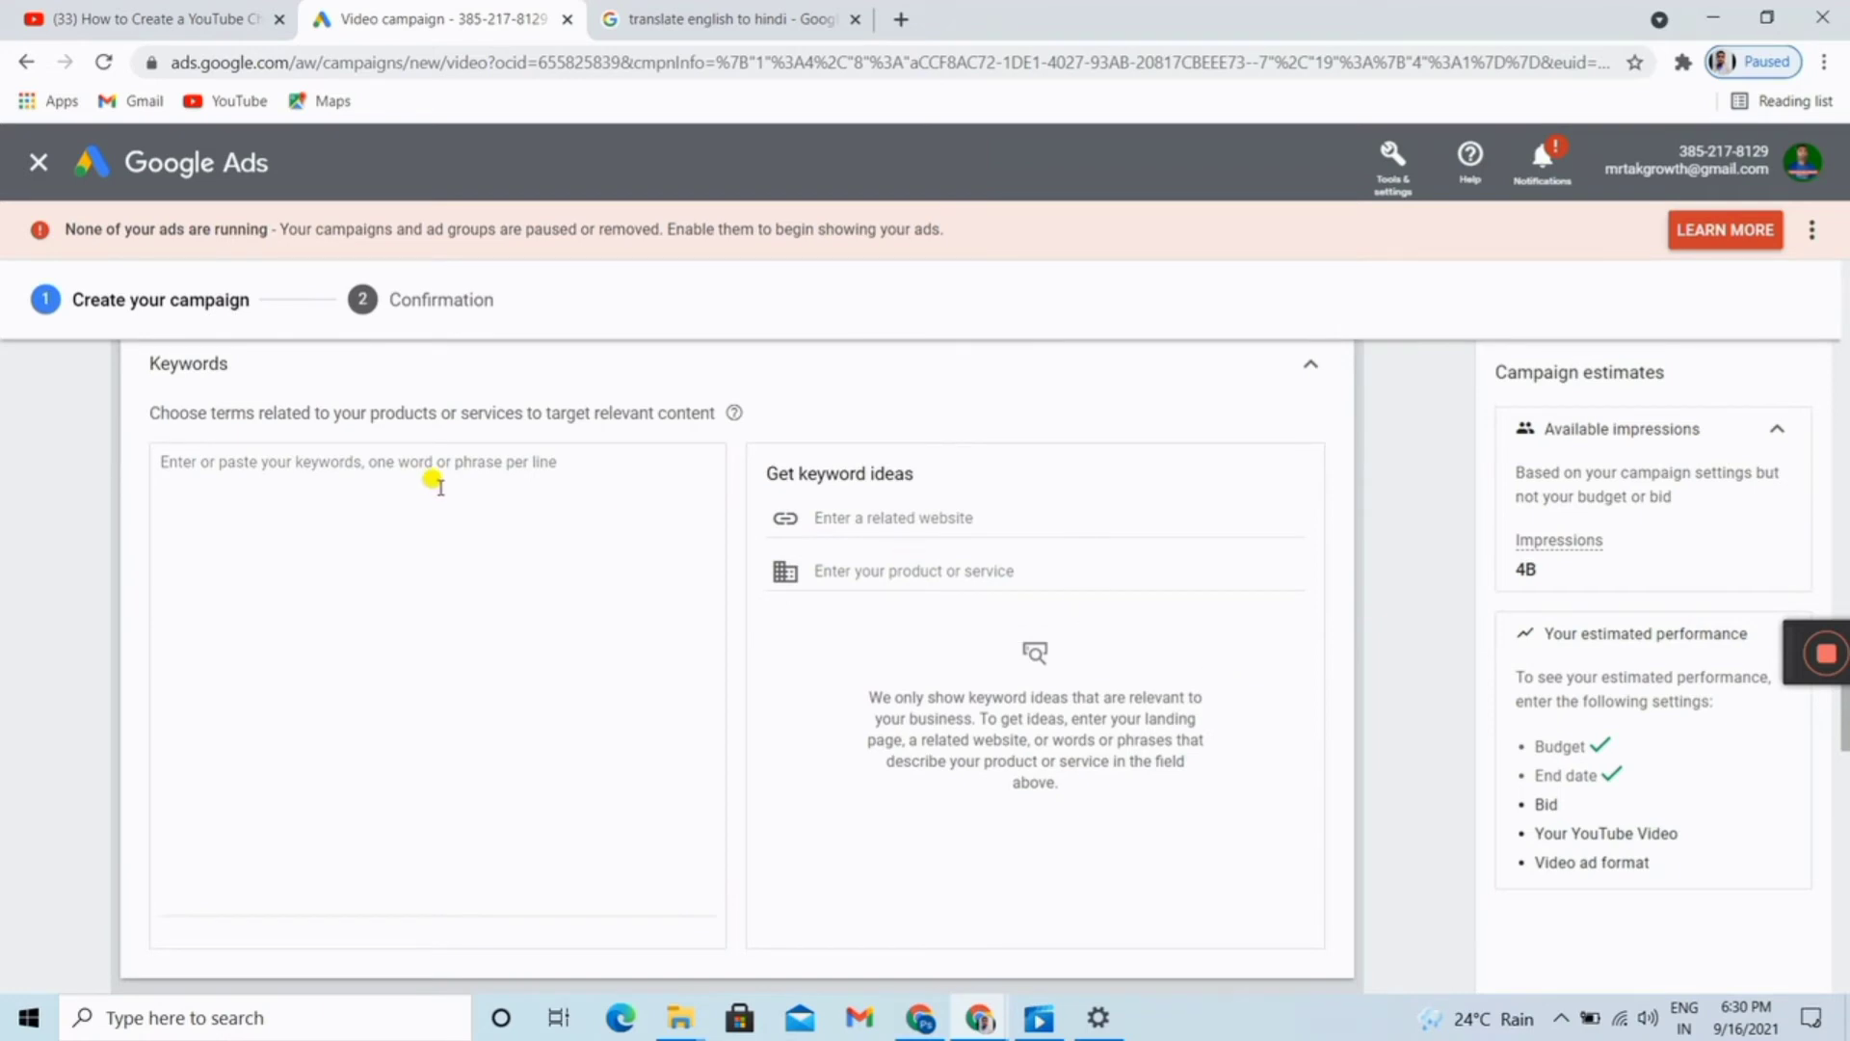
left_click(425, 521)
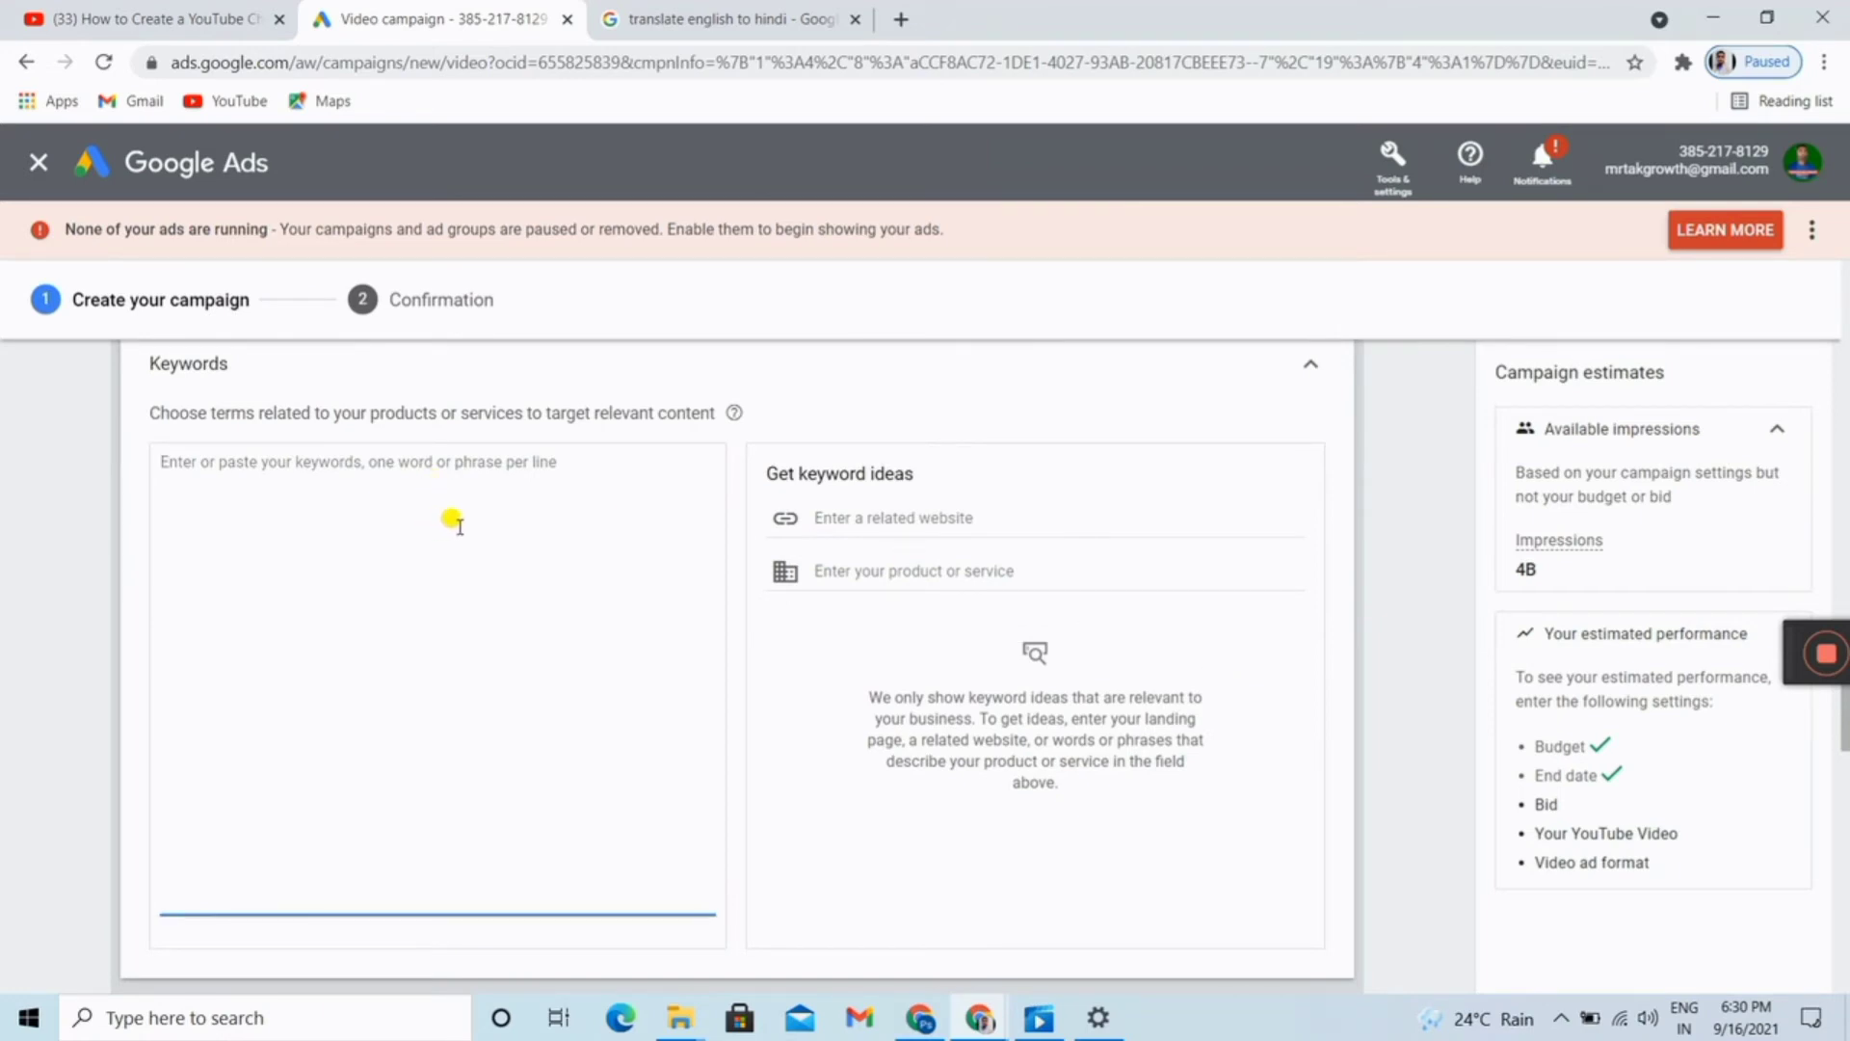
right_click(856, 572)
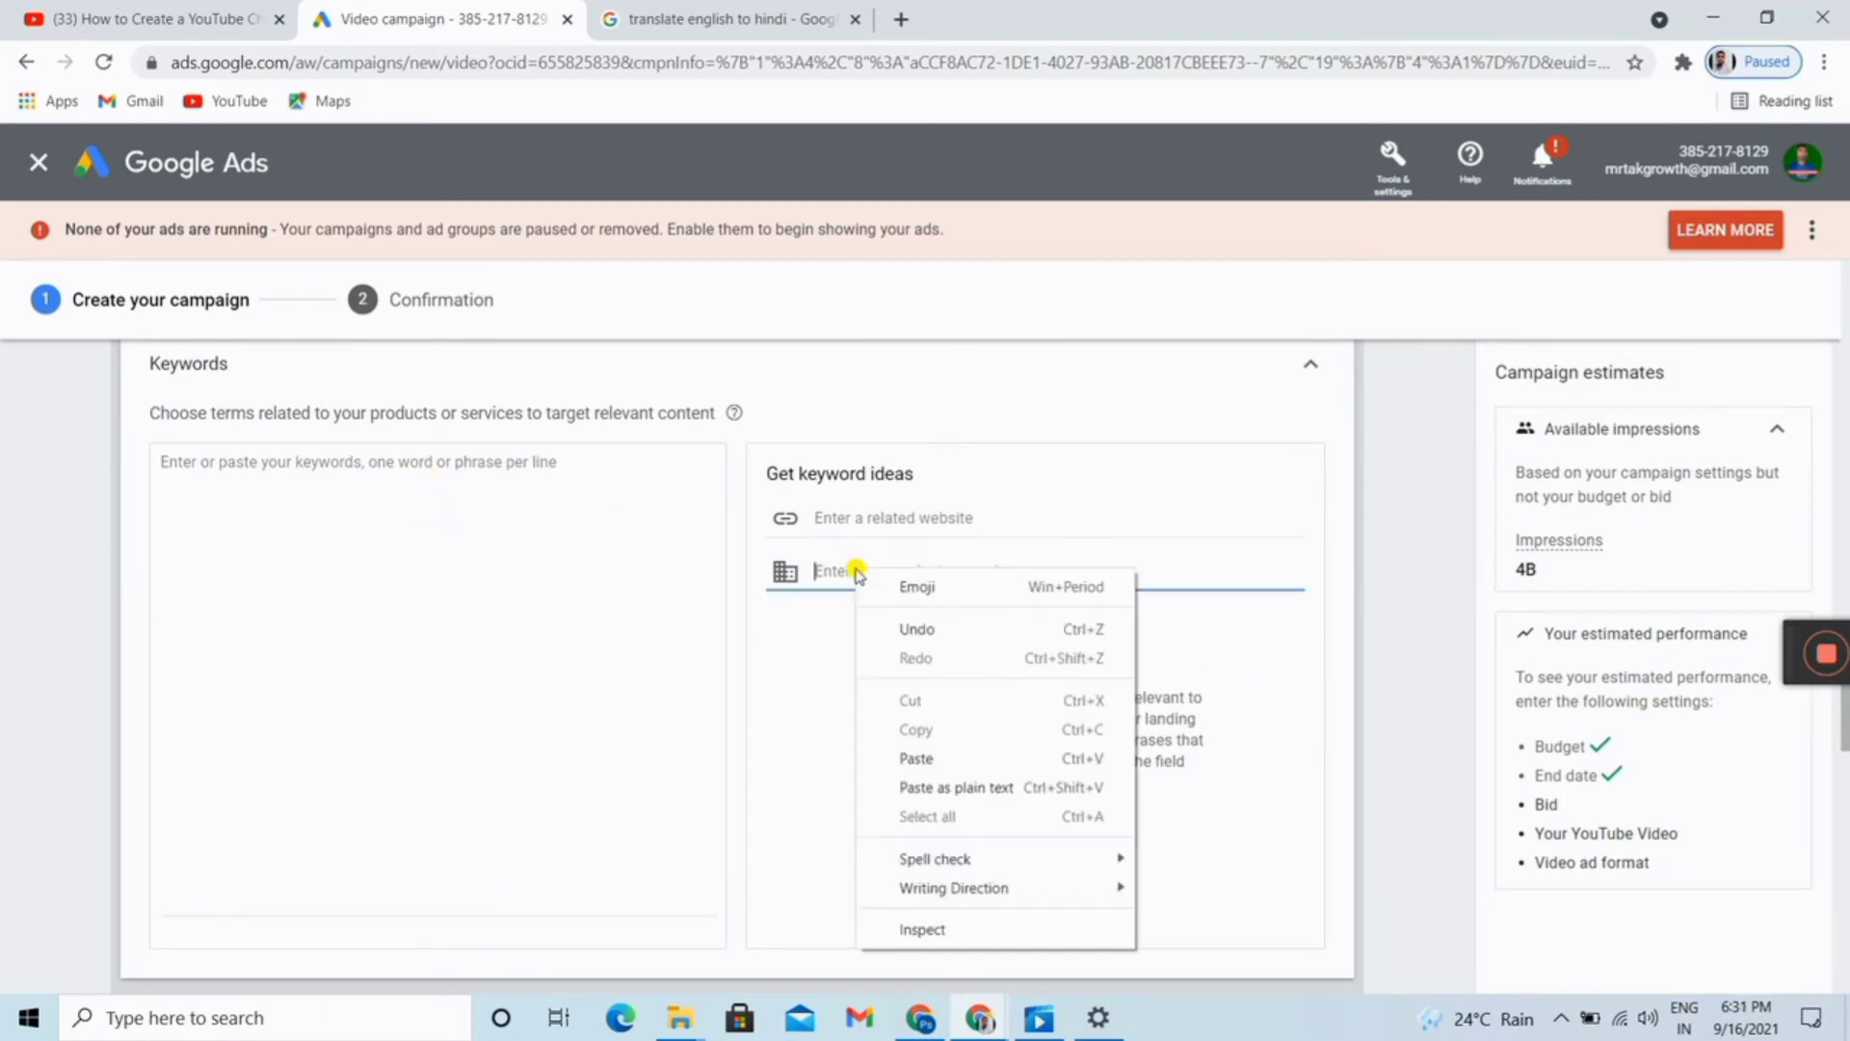
left_click(920, 757)
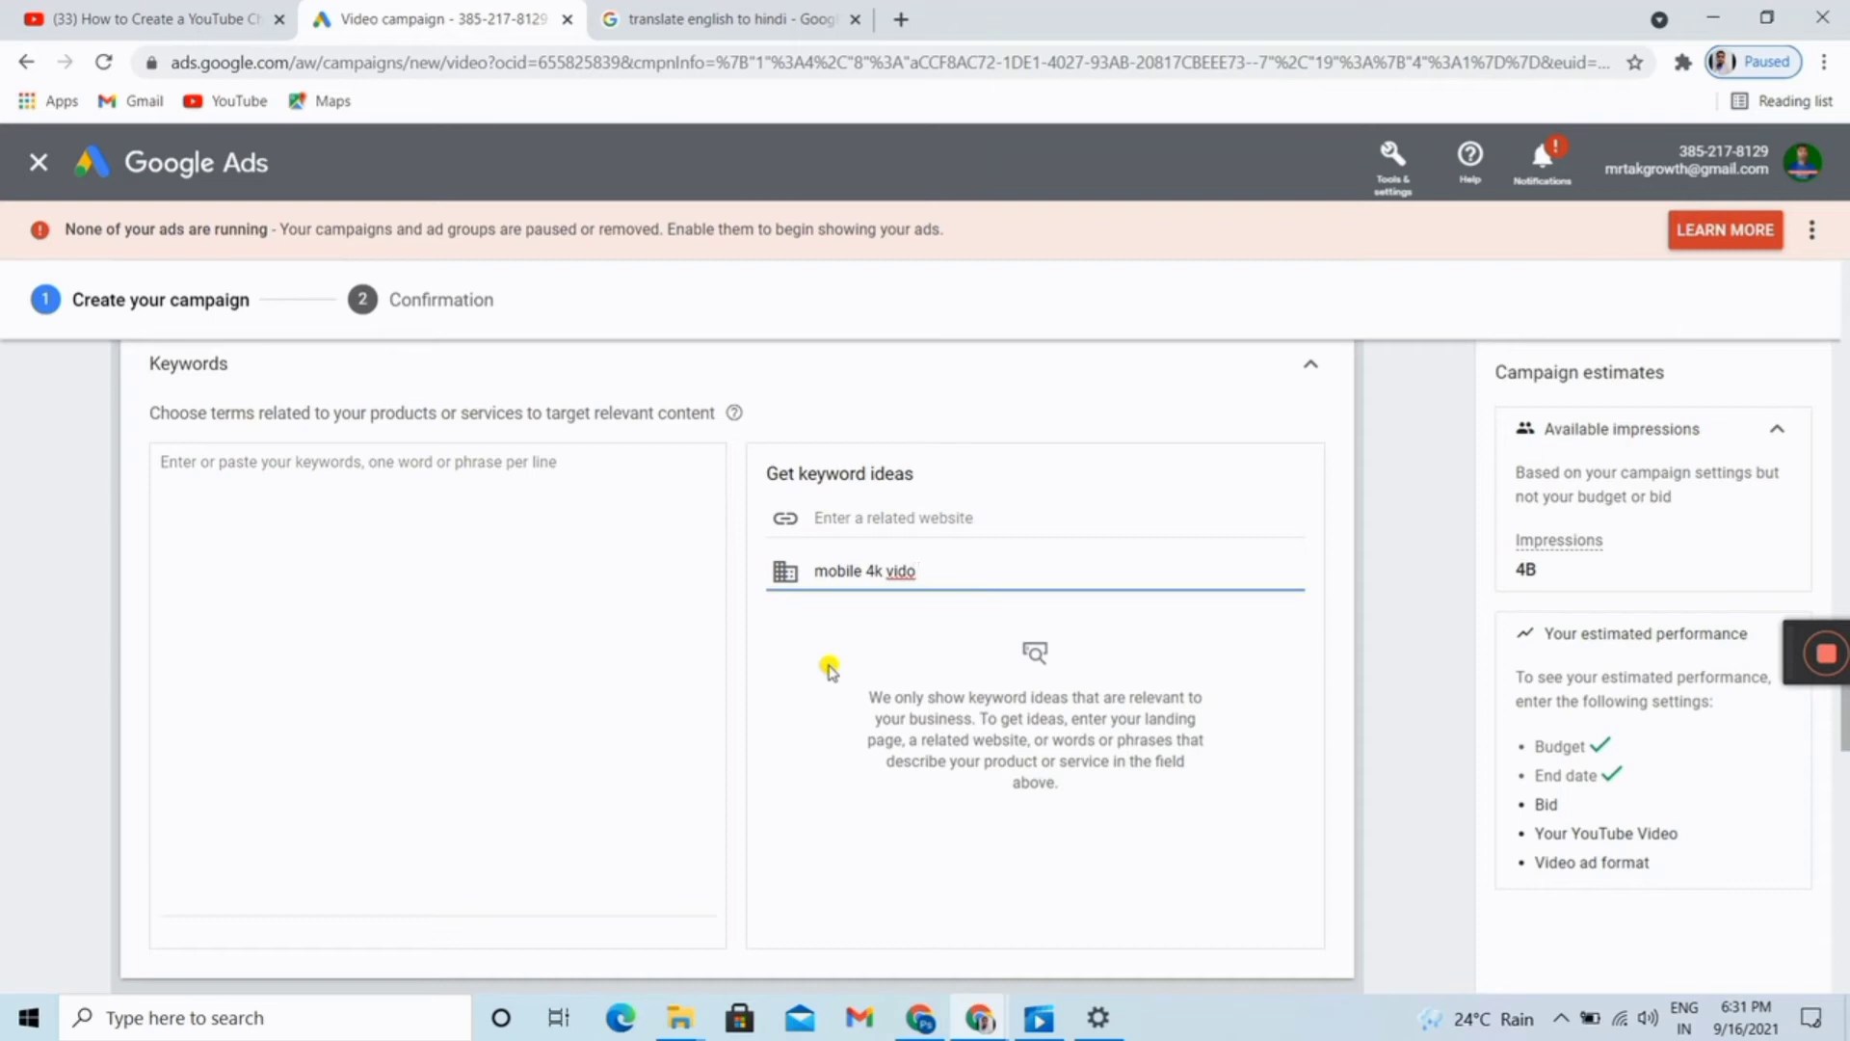
type("s")
triple_click(856, 586)
key("ctrl+c")
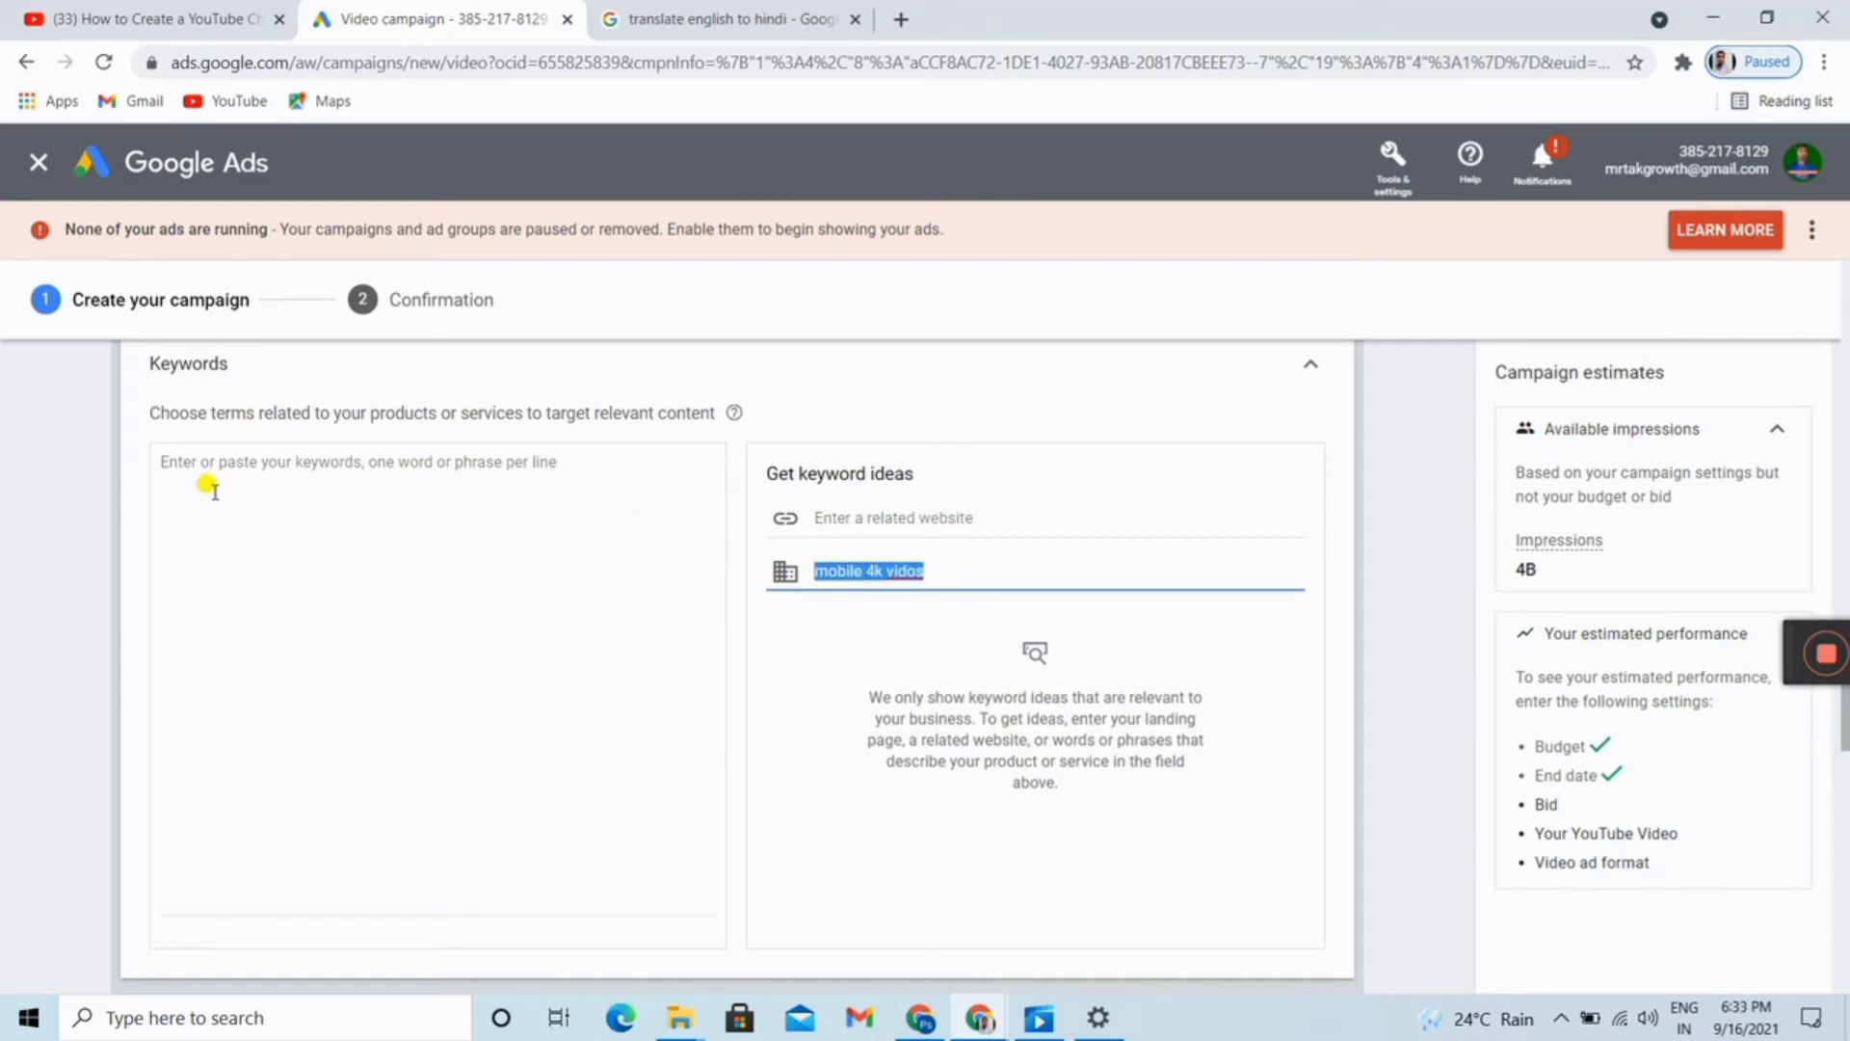
Add "mobile 4k vido" and "mobile vido export" as separate lines in the ad group's keyword list
left_click(201, 455)
right_click(201, 455)
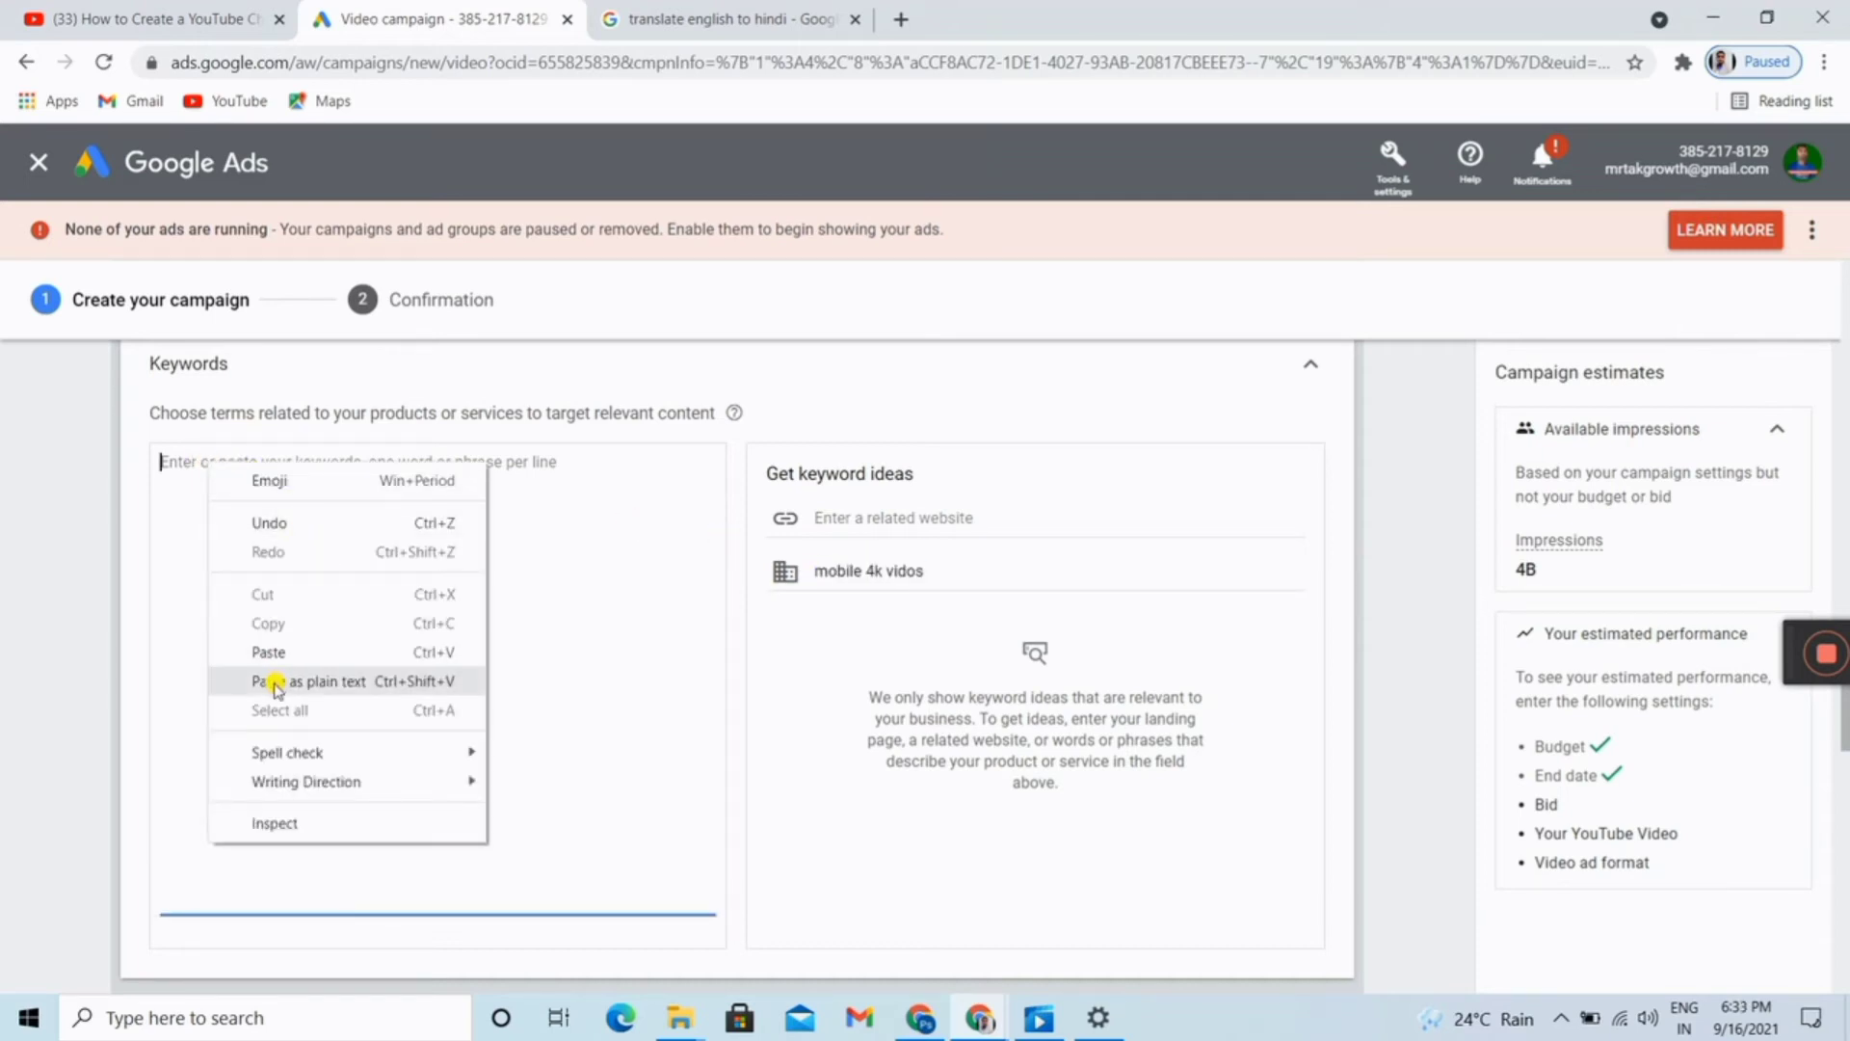
left_click(287, 653)
key("Return")
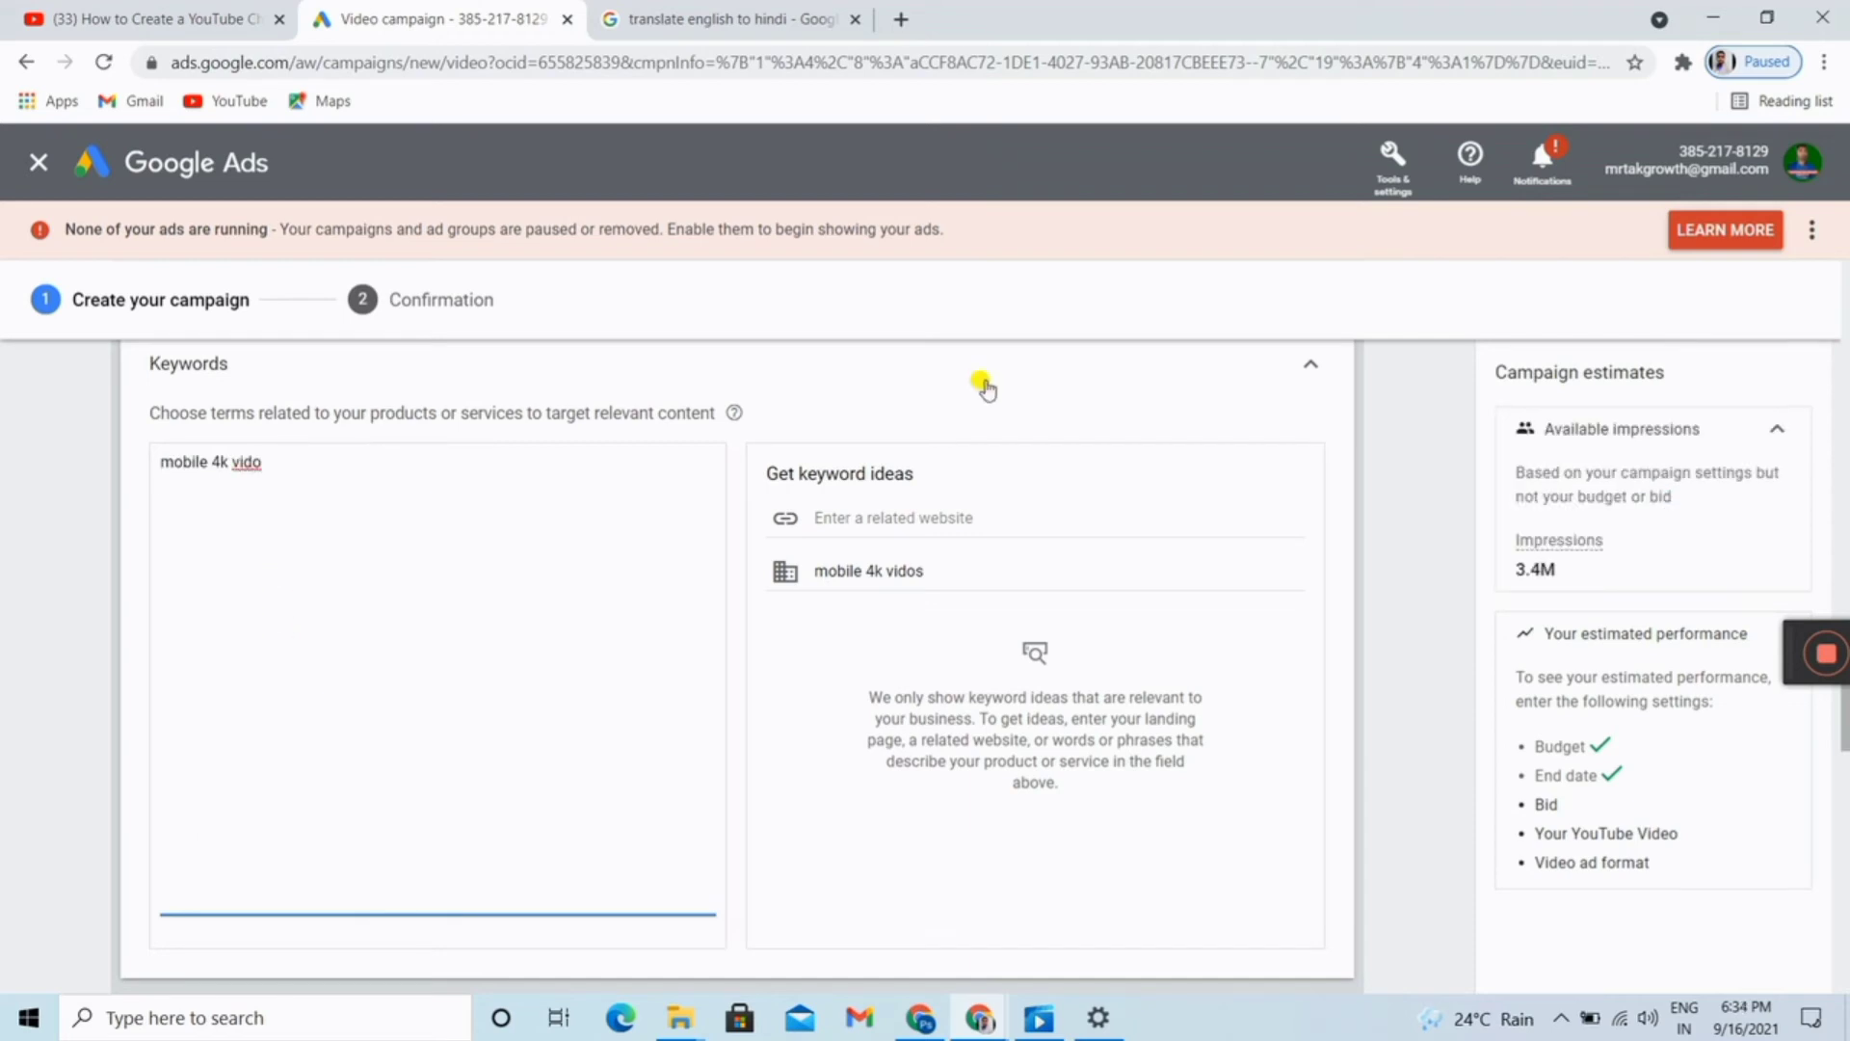
type("mobile v")
type("id")
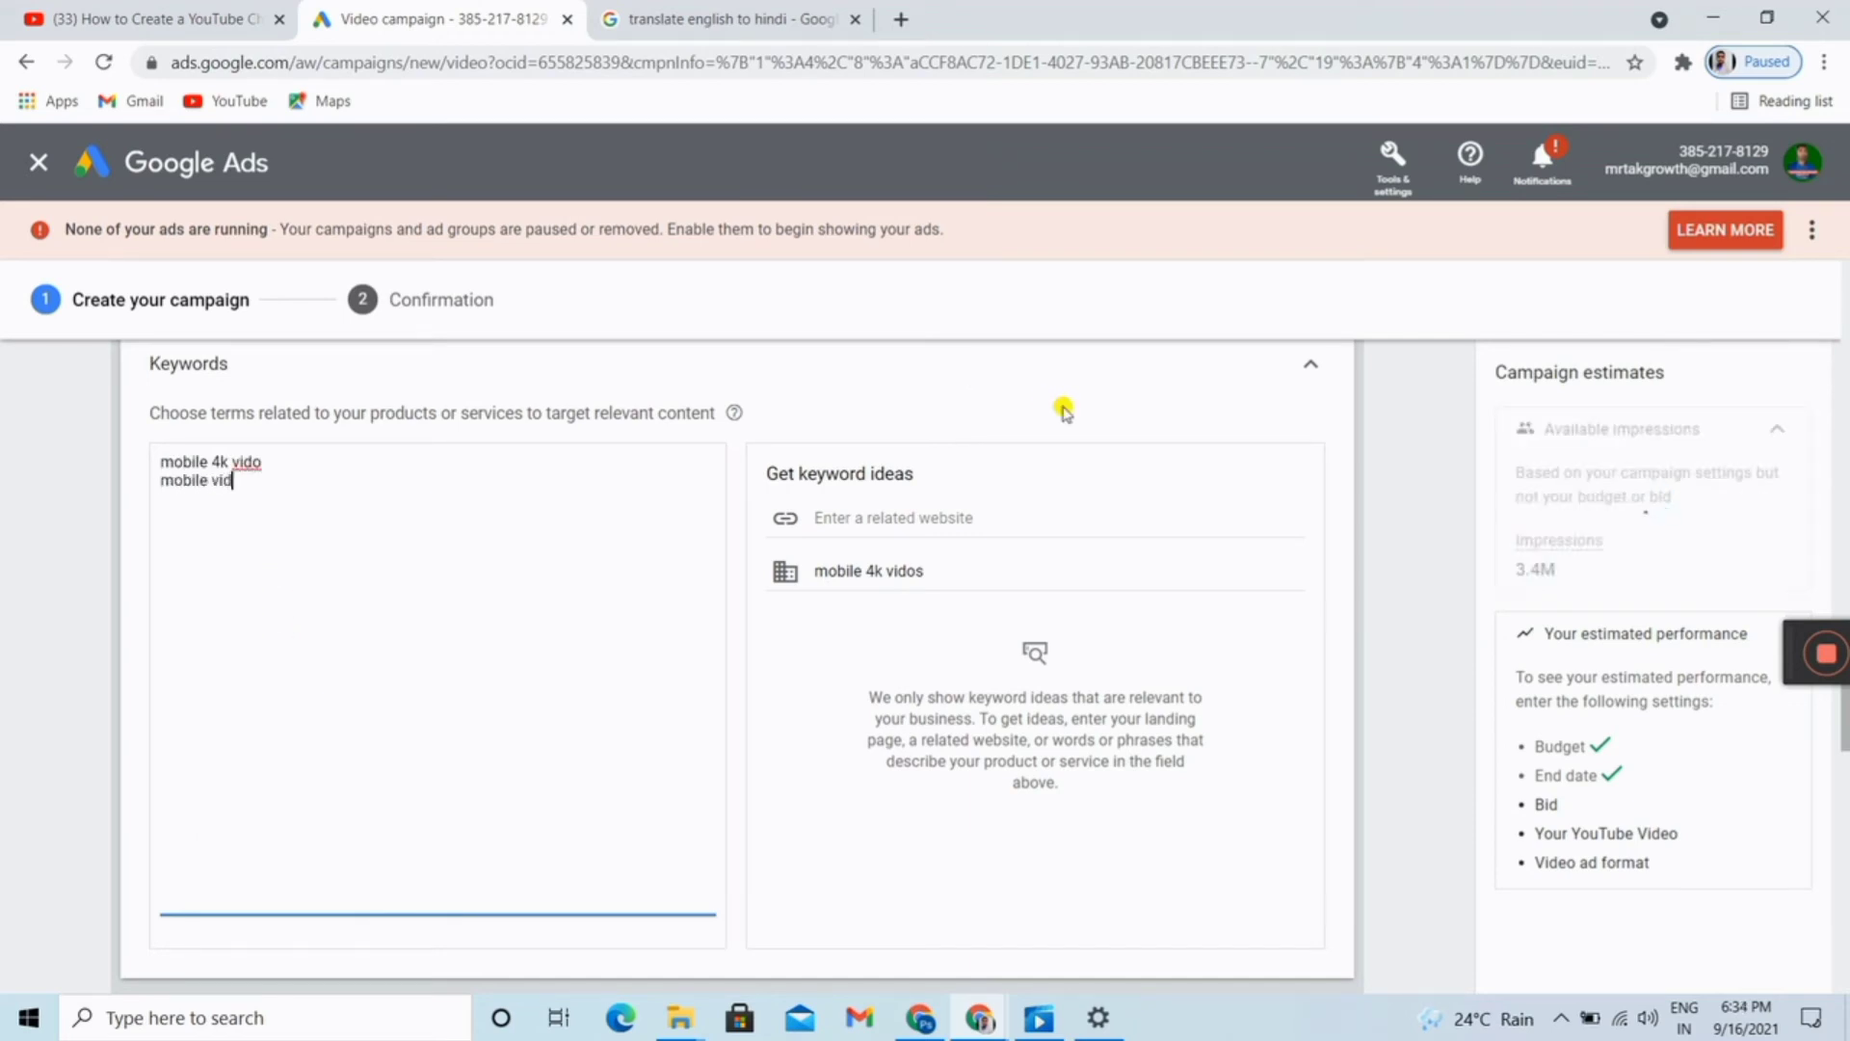
type("o export")
key("Return")
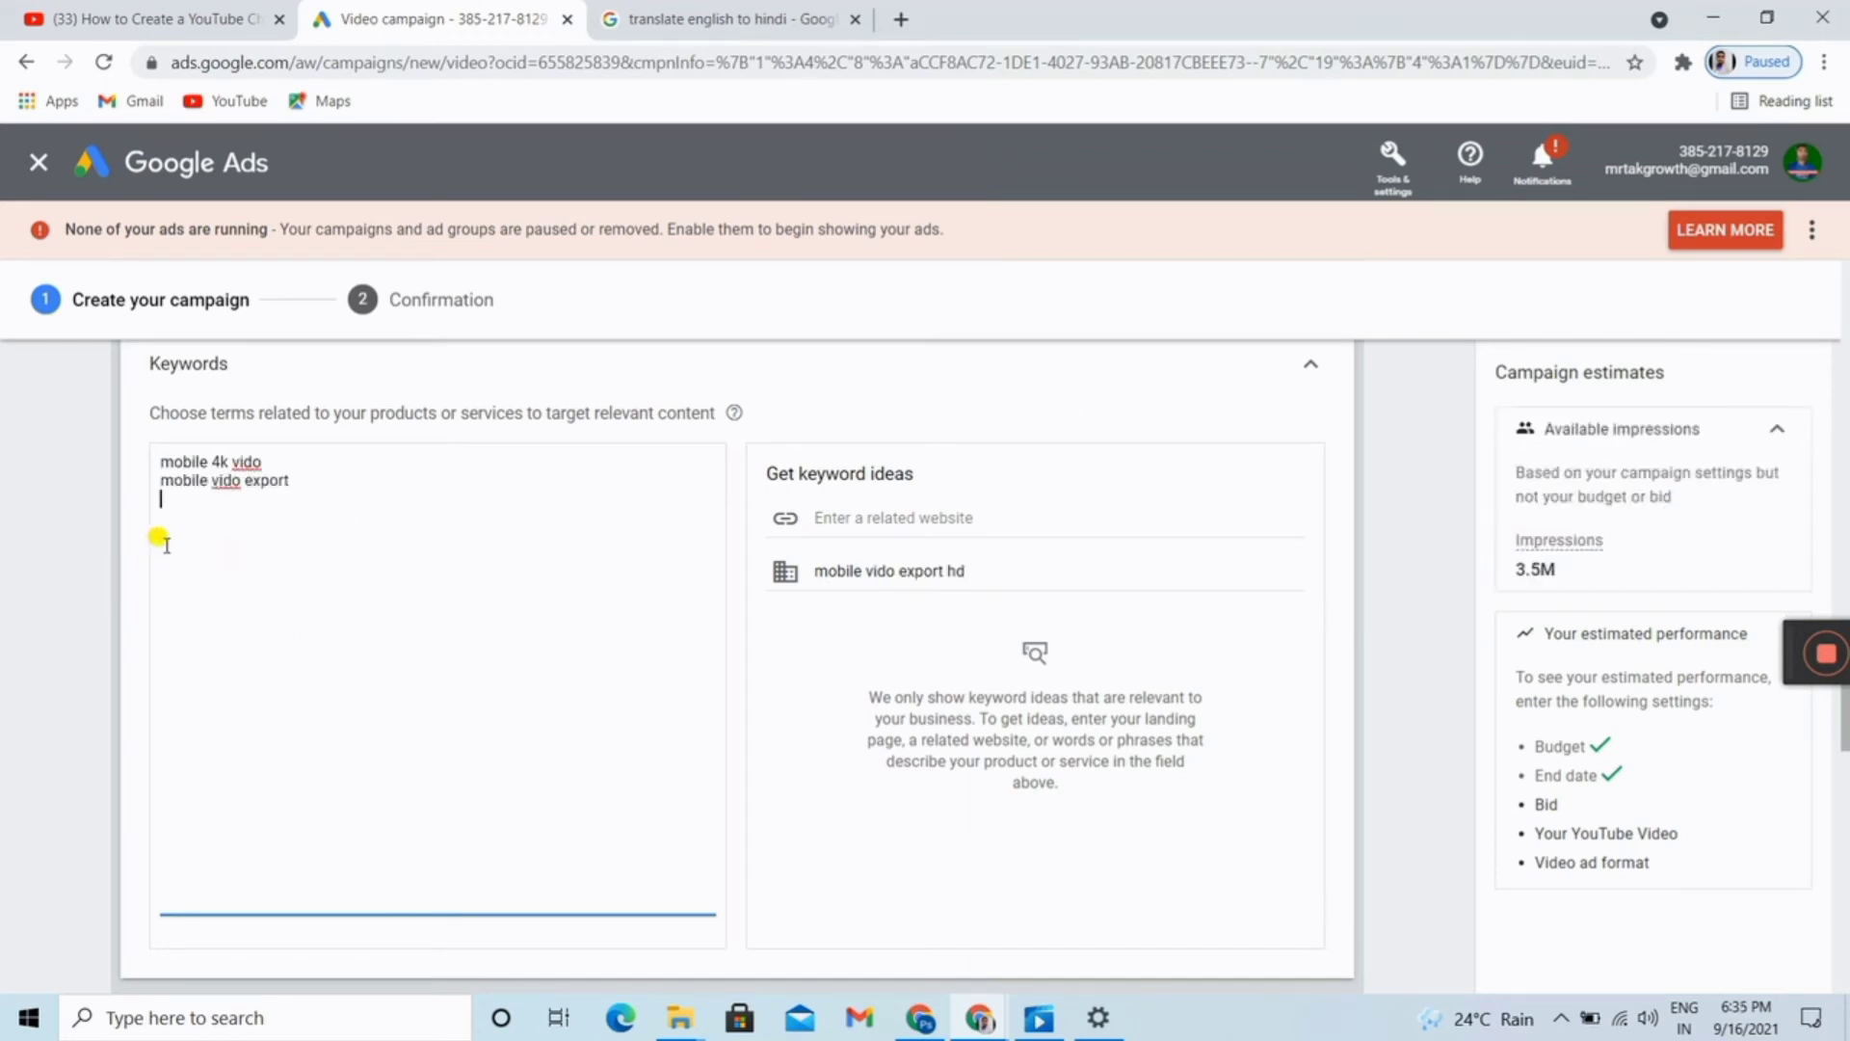
Add the keywords "mobile vido export hd" and "full hd vido export" on new lines of the keyword list
right_click(188, 518)
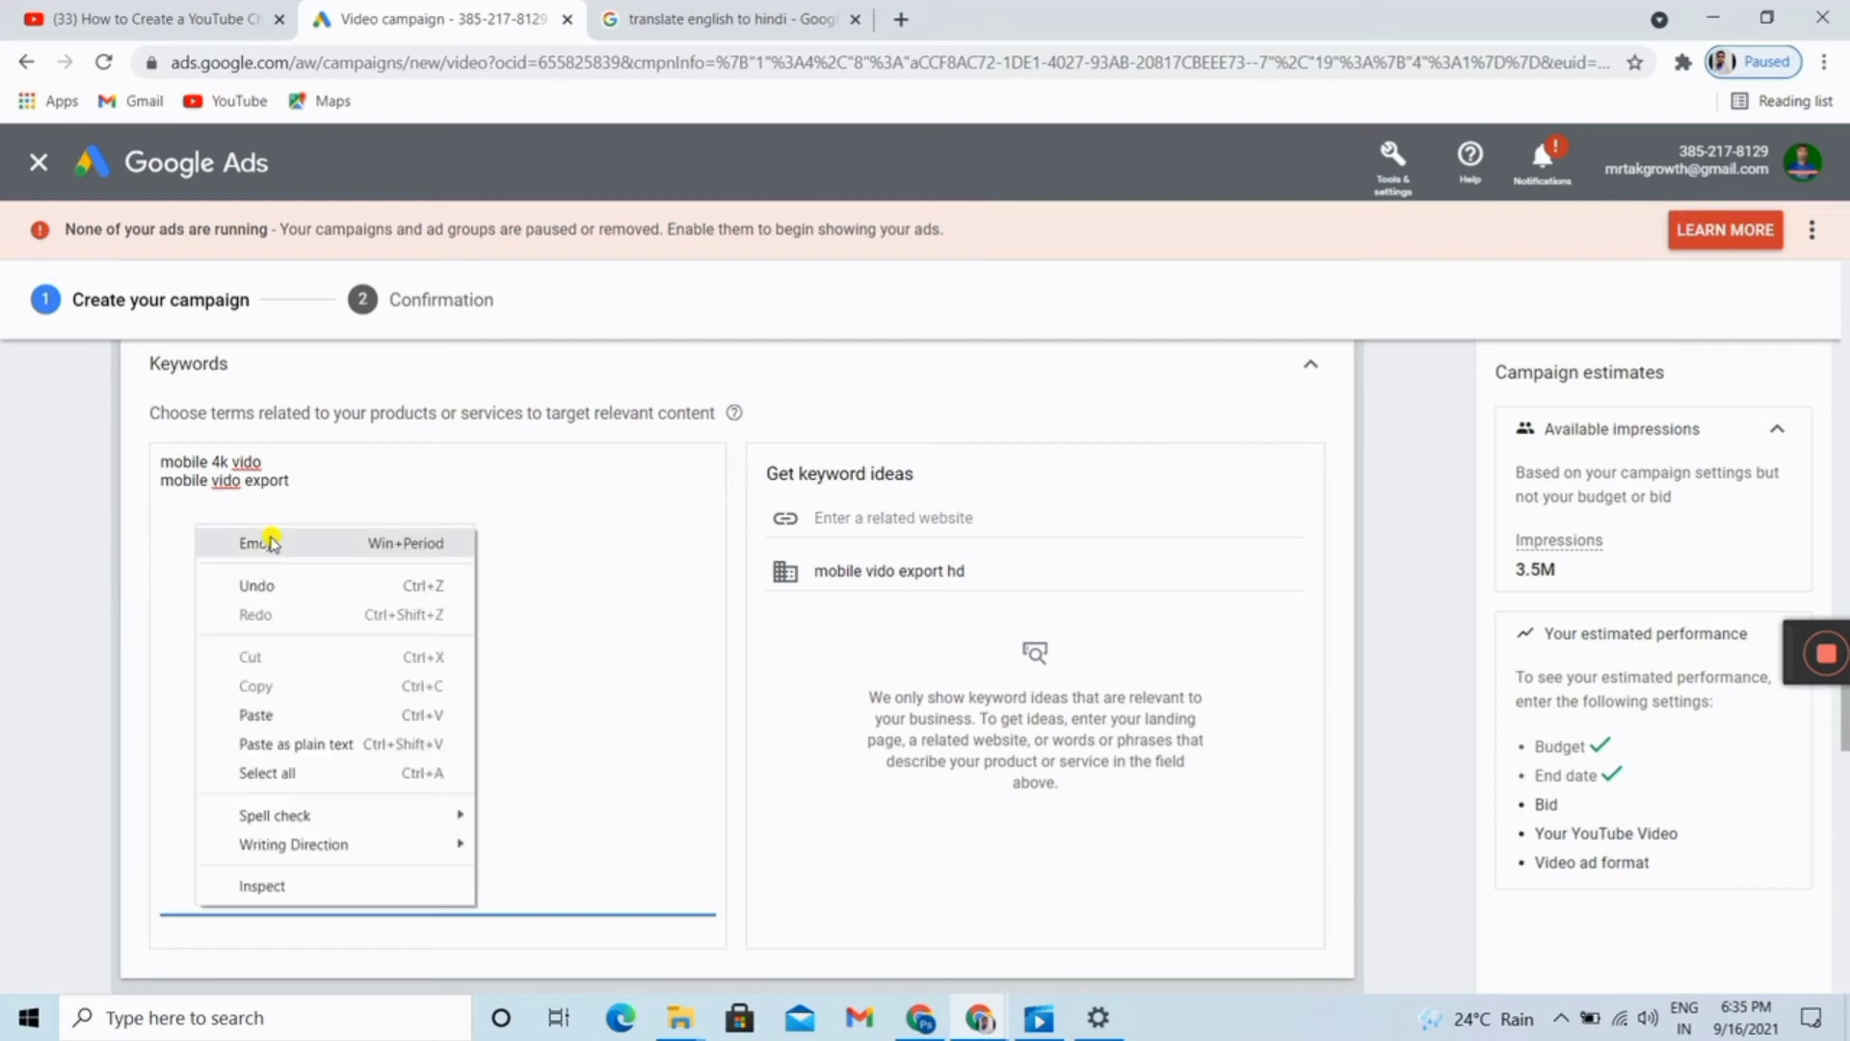
left_click(256, 715)
key("Return")
type("full hd vido export")
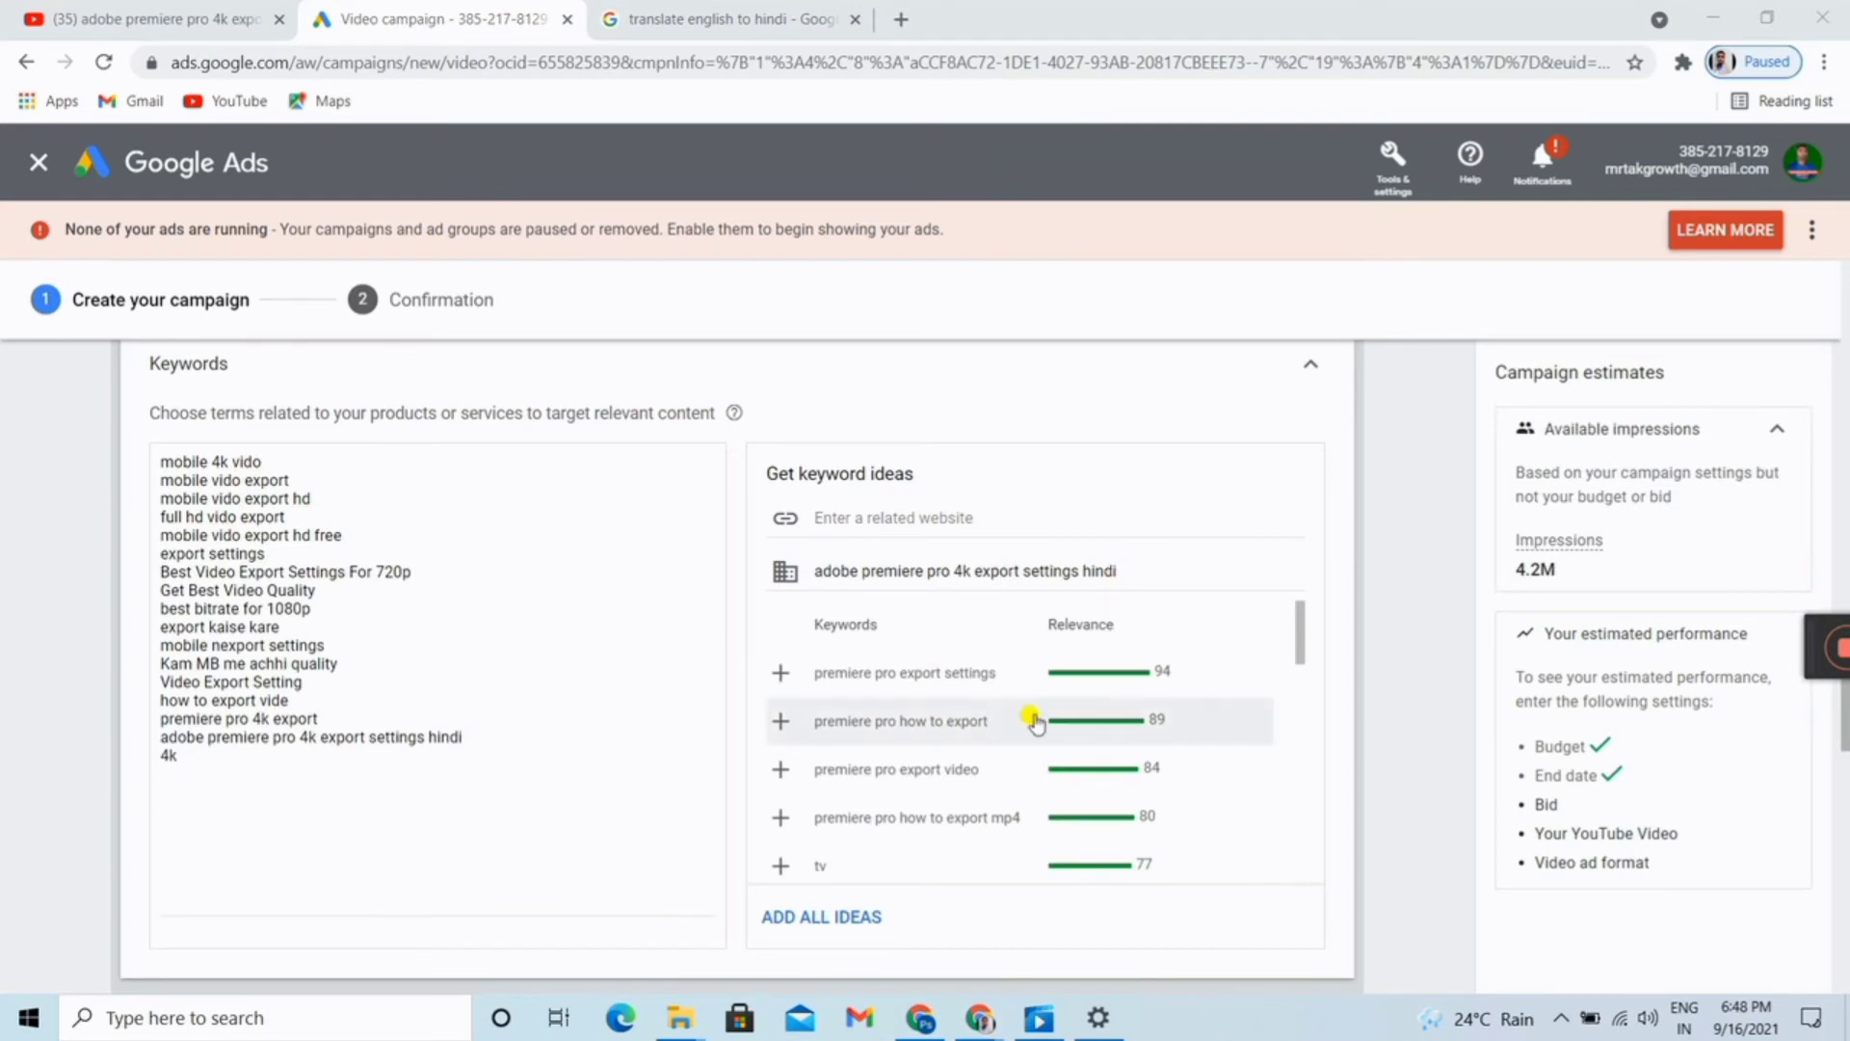
Look through the keyword ideas, shorten the product or service phrase by removing "premiere pro", and collapse the Keywords section
scroll(979, 785, "down", 3)
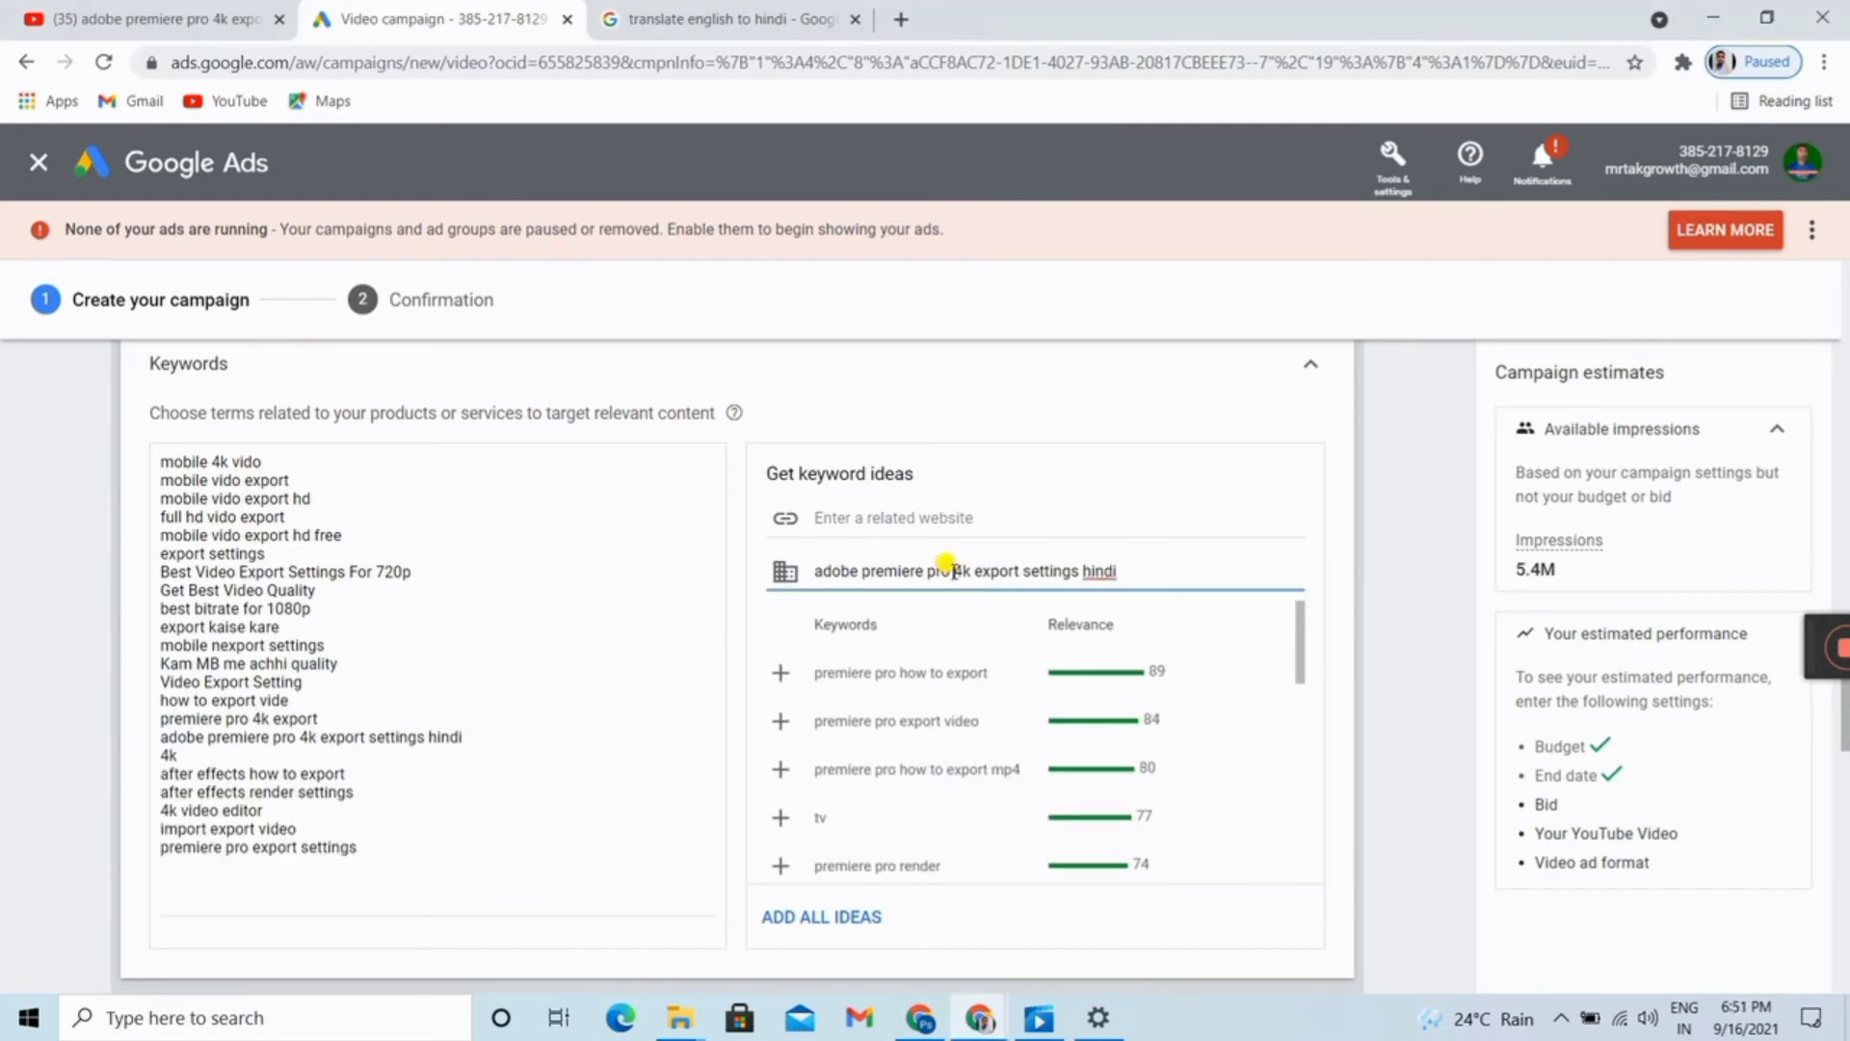
key("BackSpace")
key("BackSpace")
key("BackSpace")
key("BackSpace")
key("BackSpace")
key("BackSpace")
key("BackSpace")
key("BackSpace")
key("BackSpace")
key("BackSpace")
key("BackSpace")
key("BackSpace")
key("BackSpace")
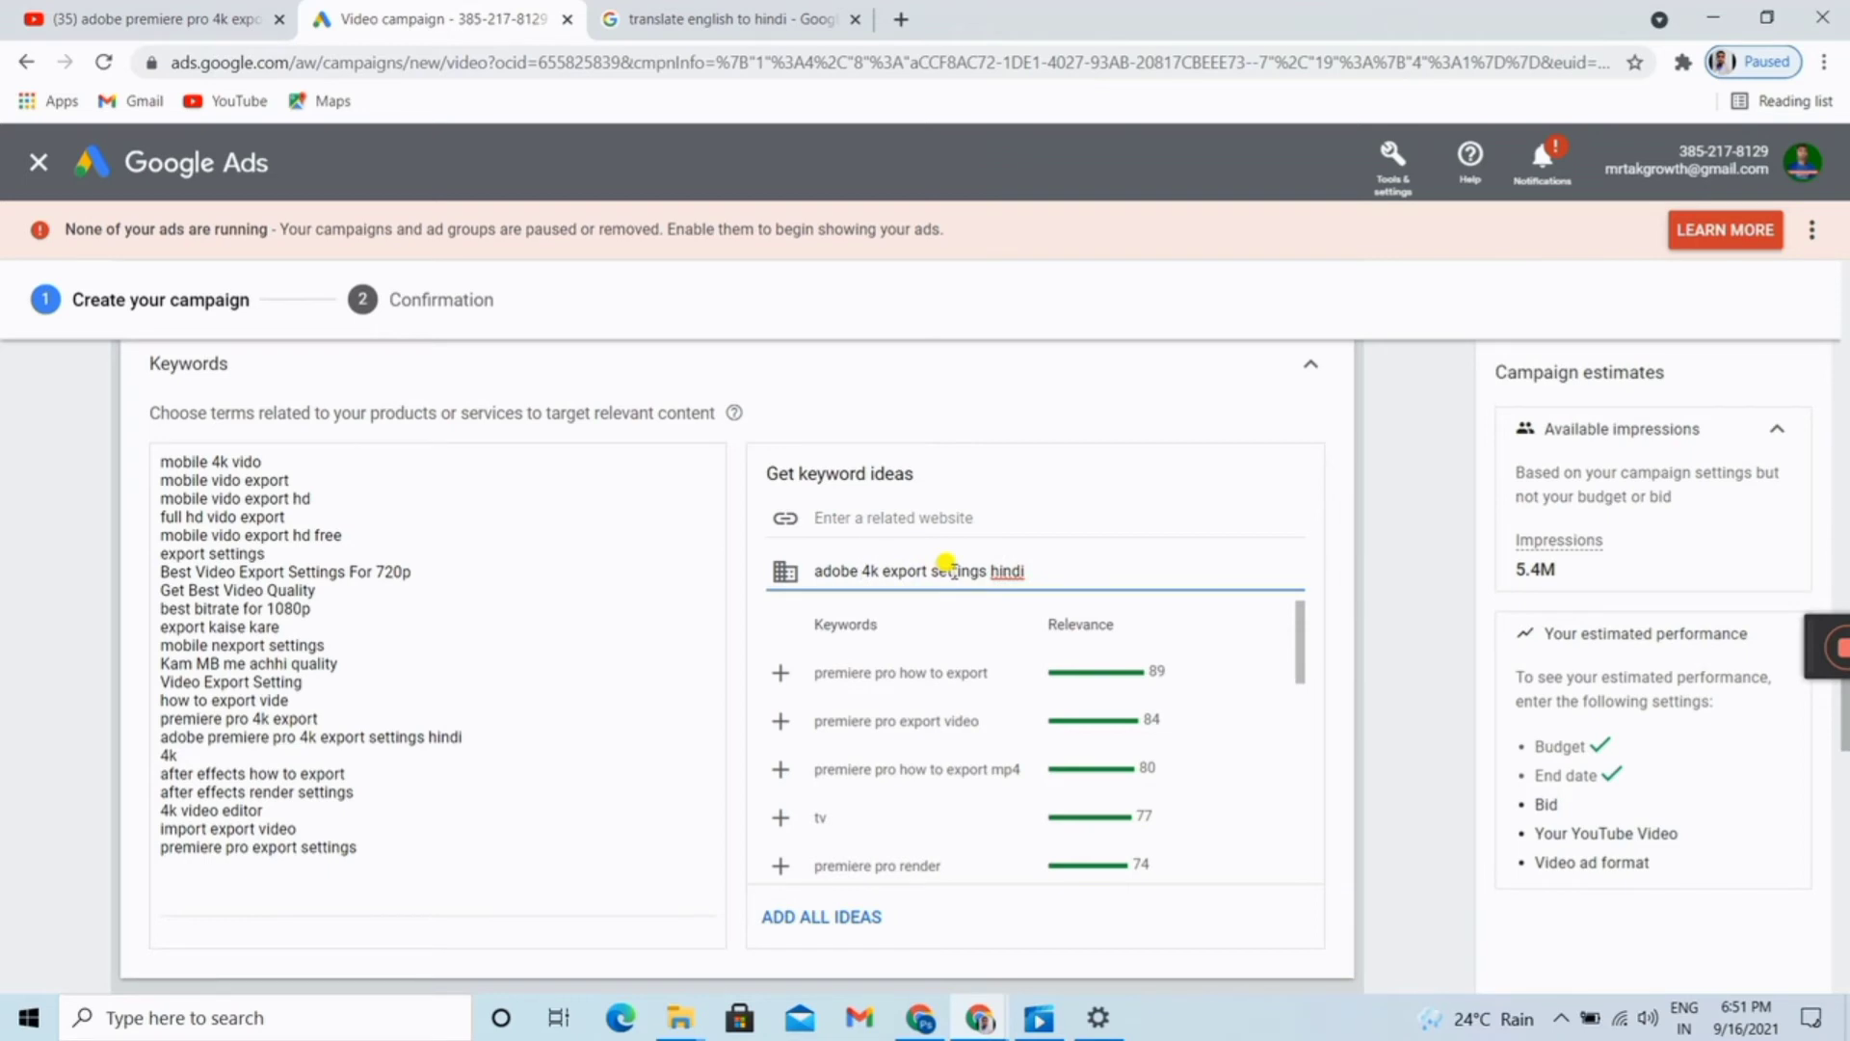
key("Delete")
key("Delete")
key("Delete")
key("Delete")
key("Delete")
key("Delete")
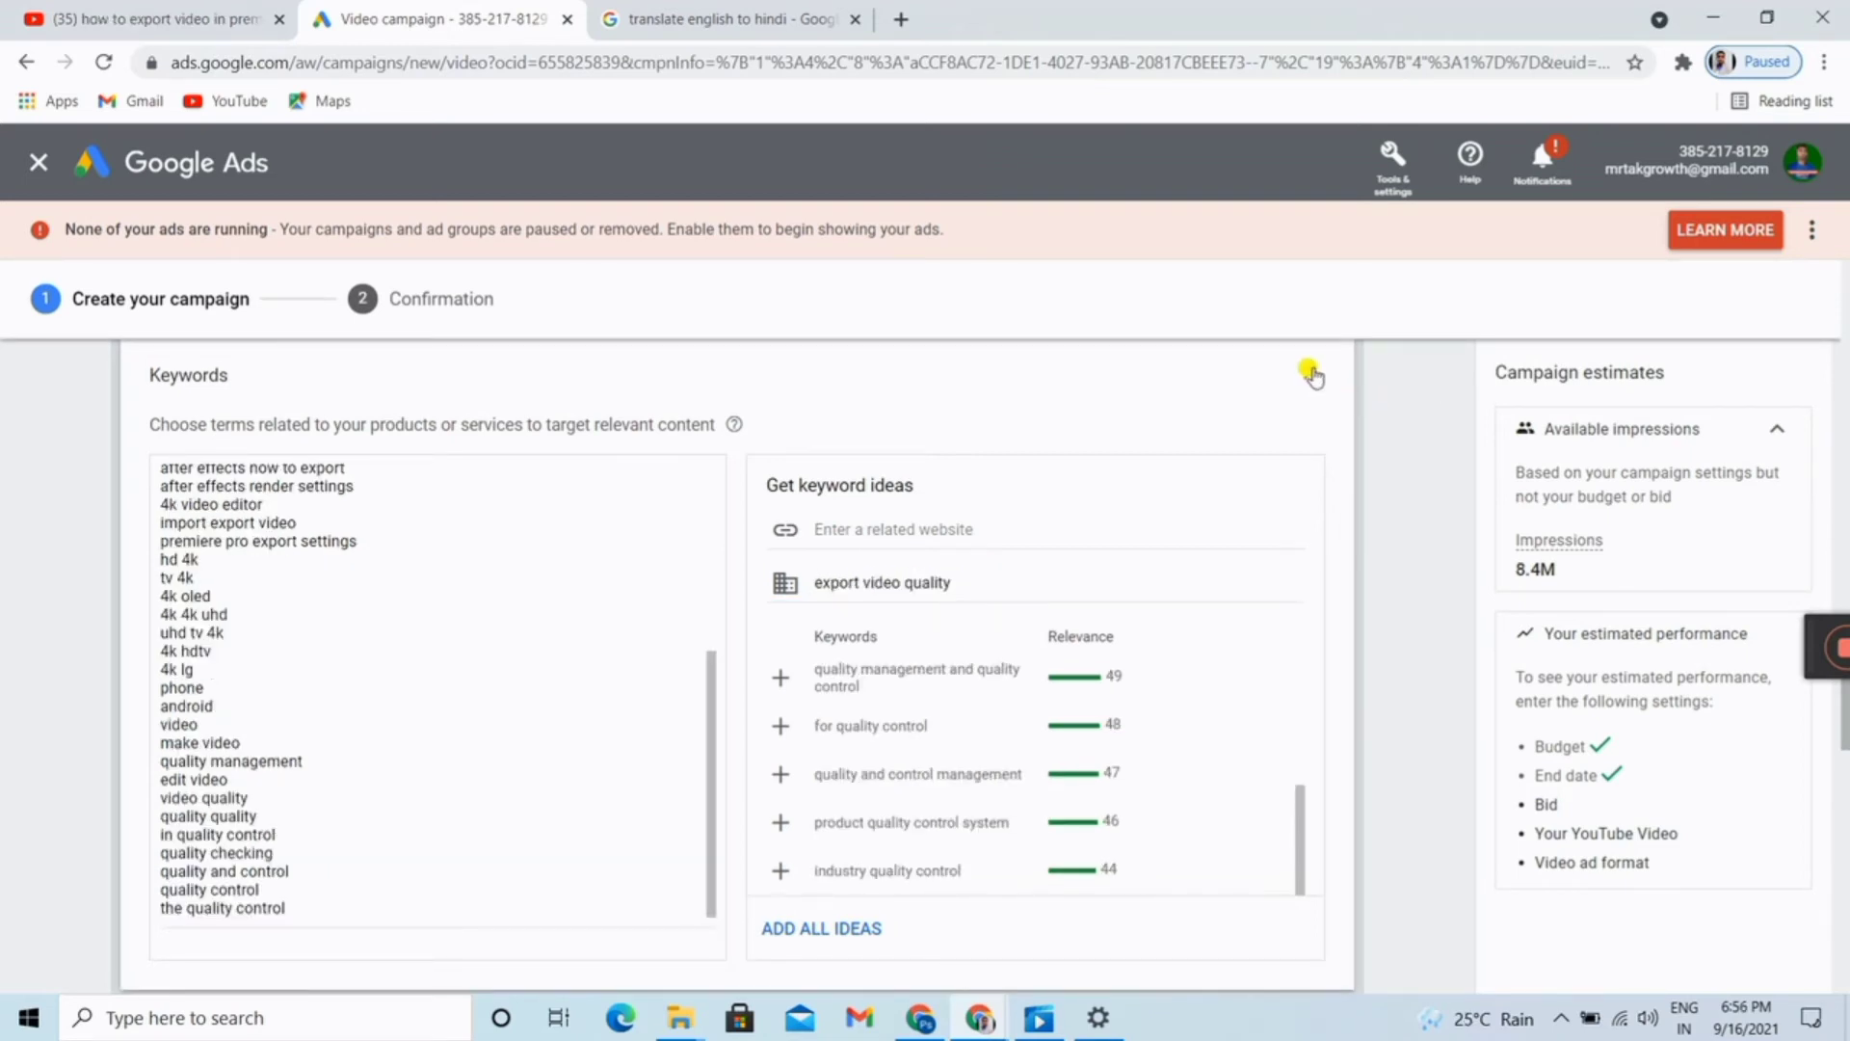
left_click(1311, 375)
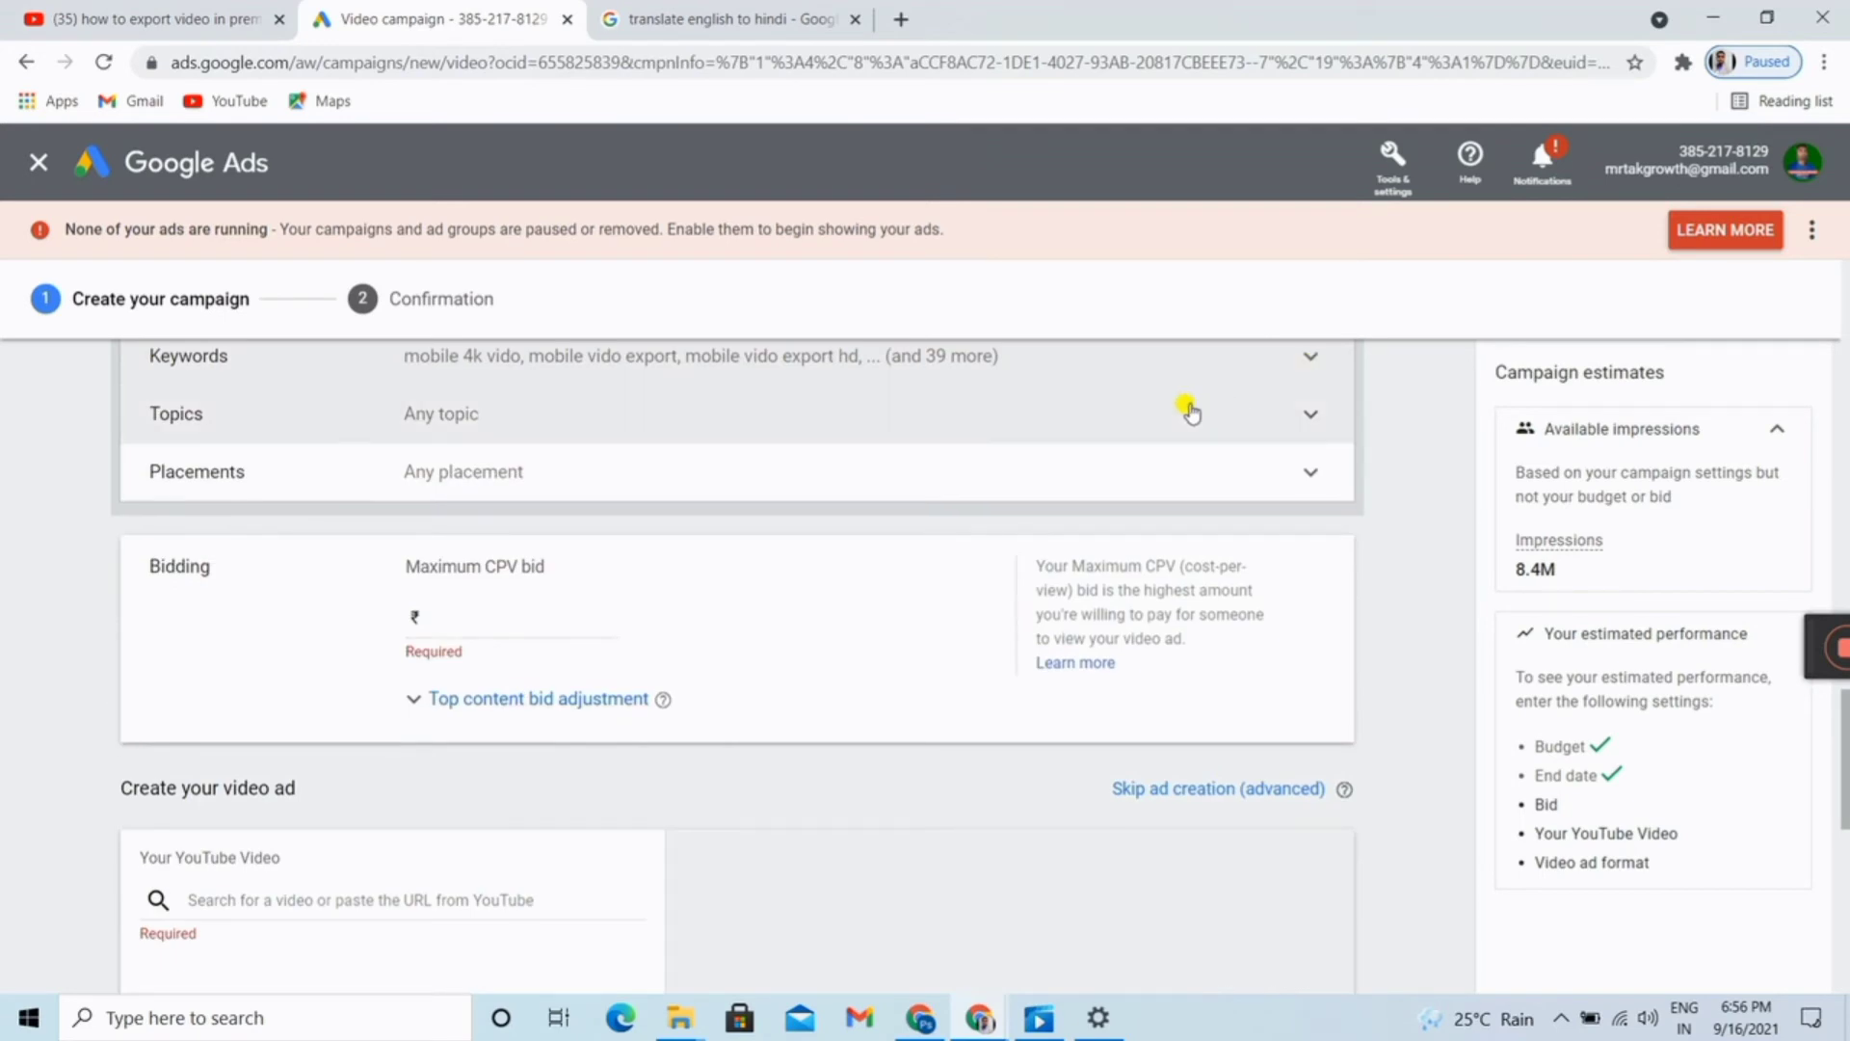
Expand Topics and target the Science and Internet & Telecom topics
left_click(1308, 417)
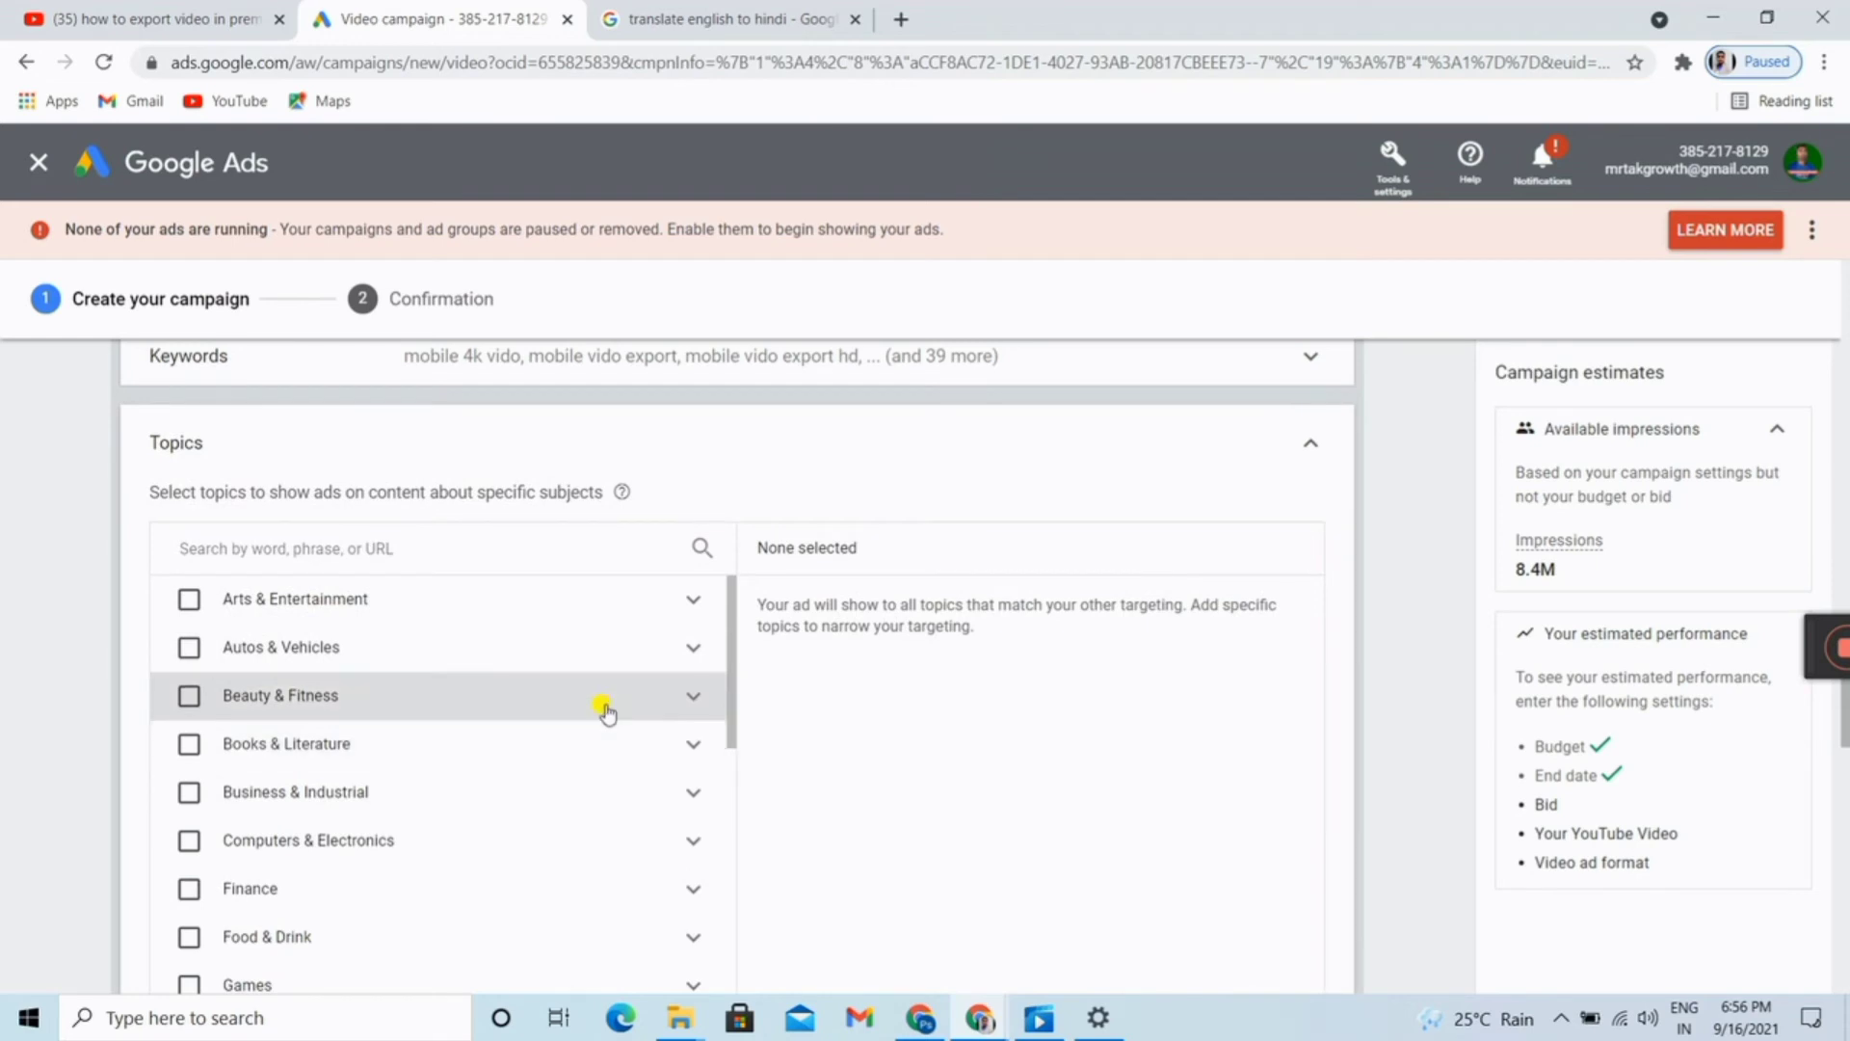
scroll(608, 713, "down", 5)
scroll(604, 725, "down", 8)
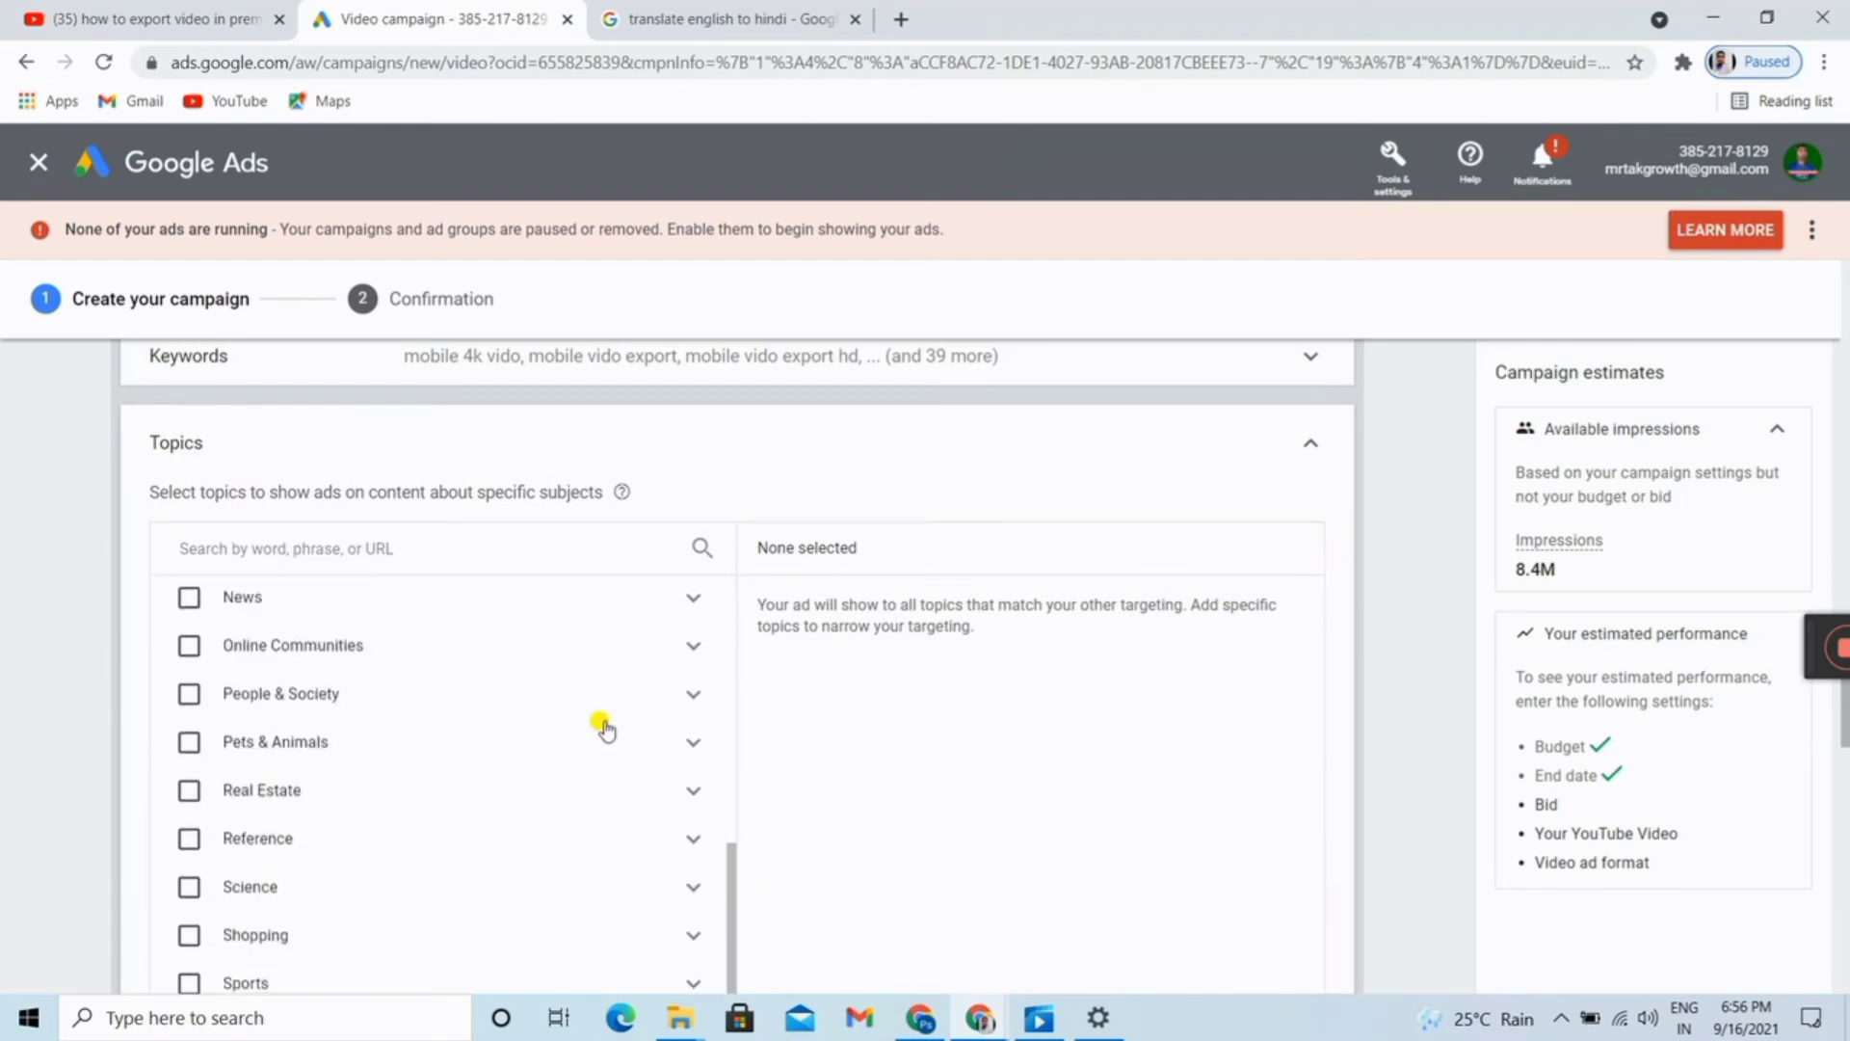
scroll(604, 724, "up", 5)
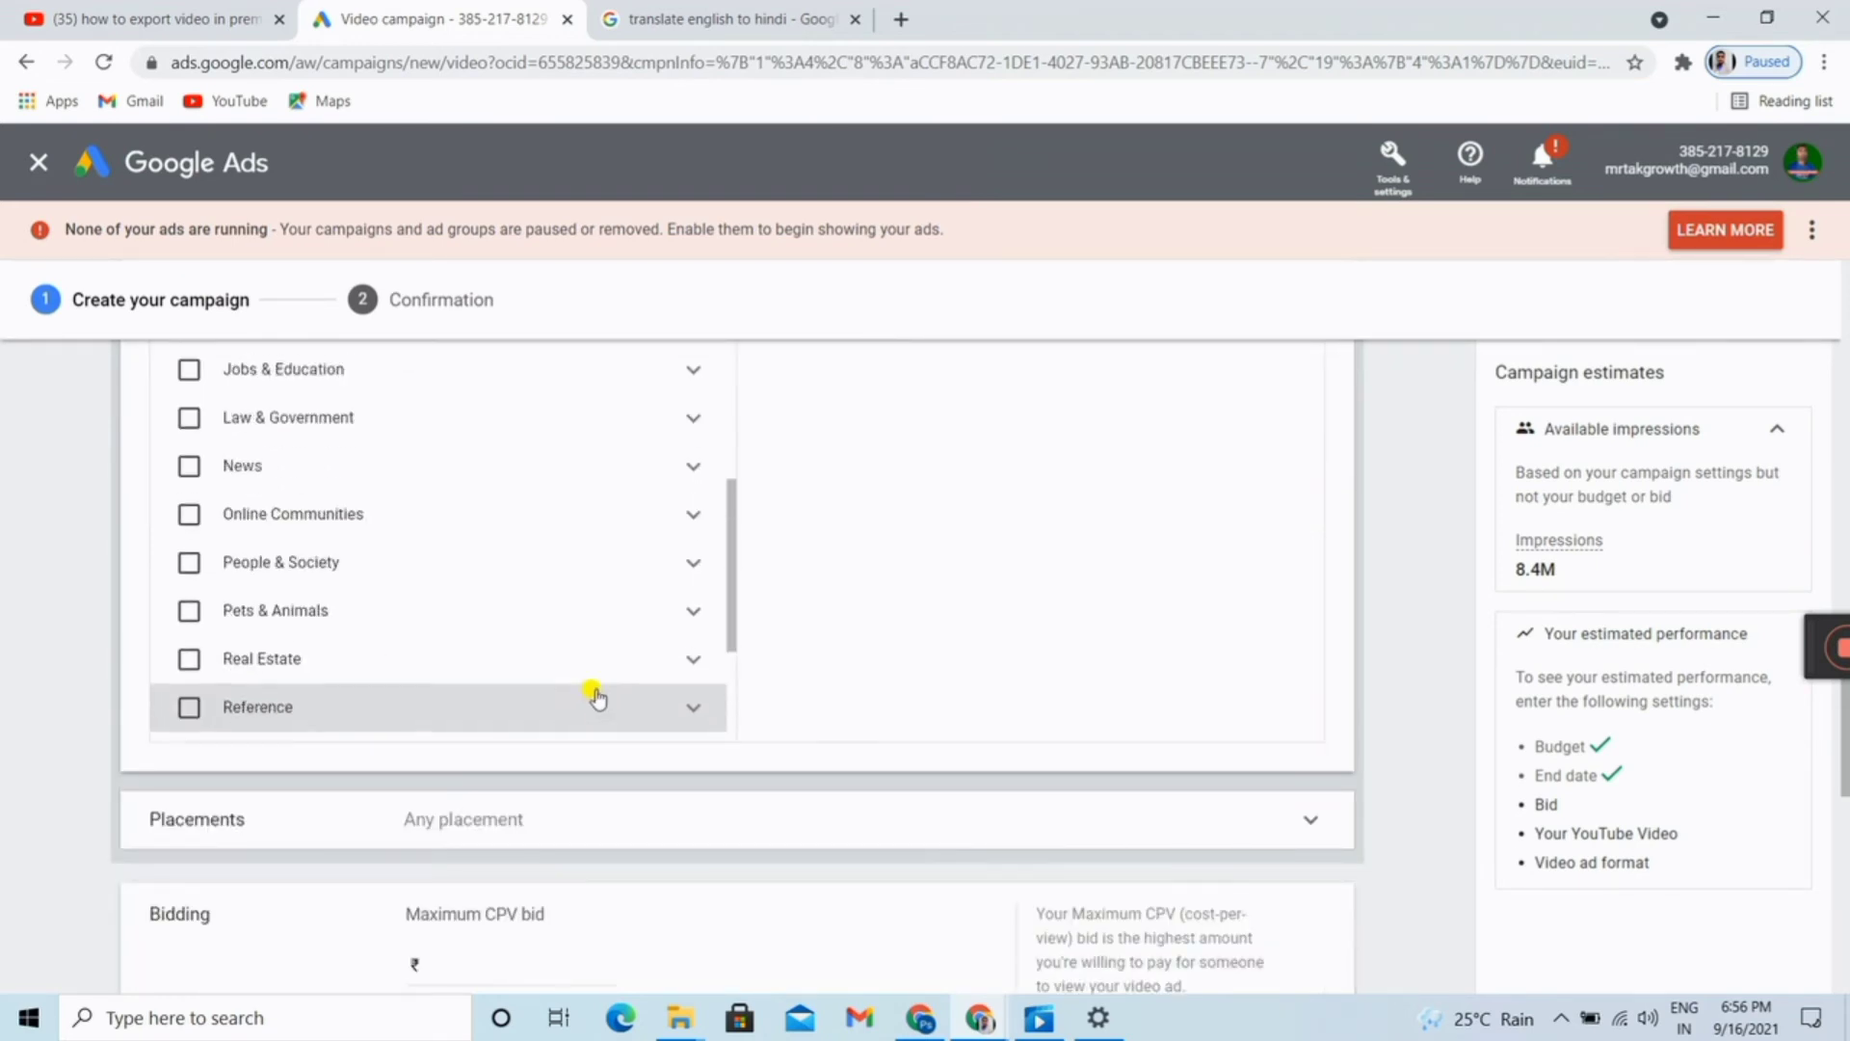
left_click(435, 786)
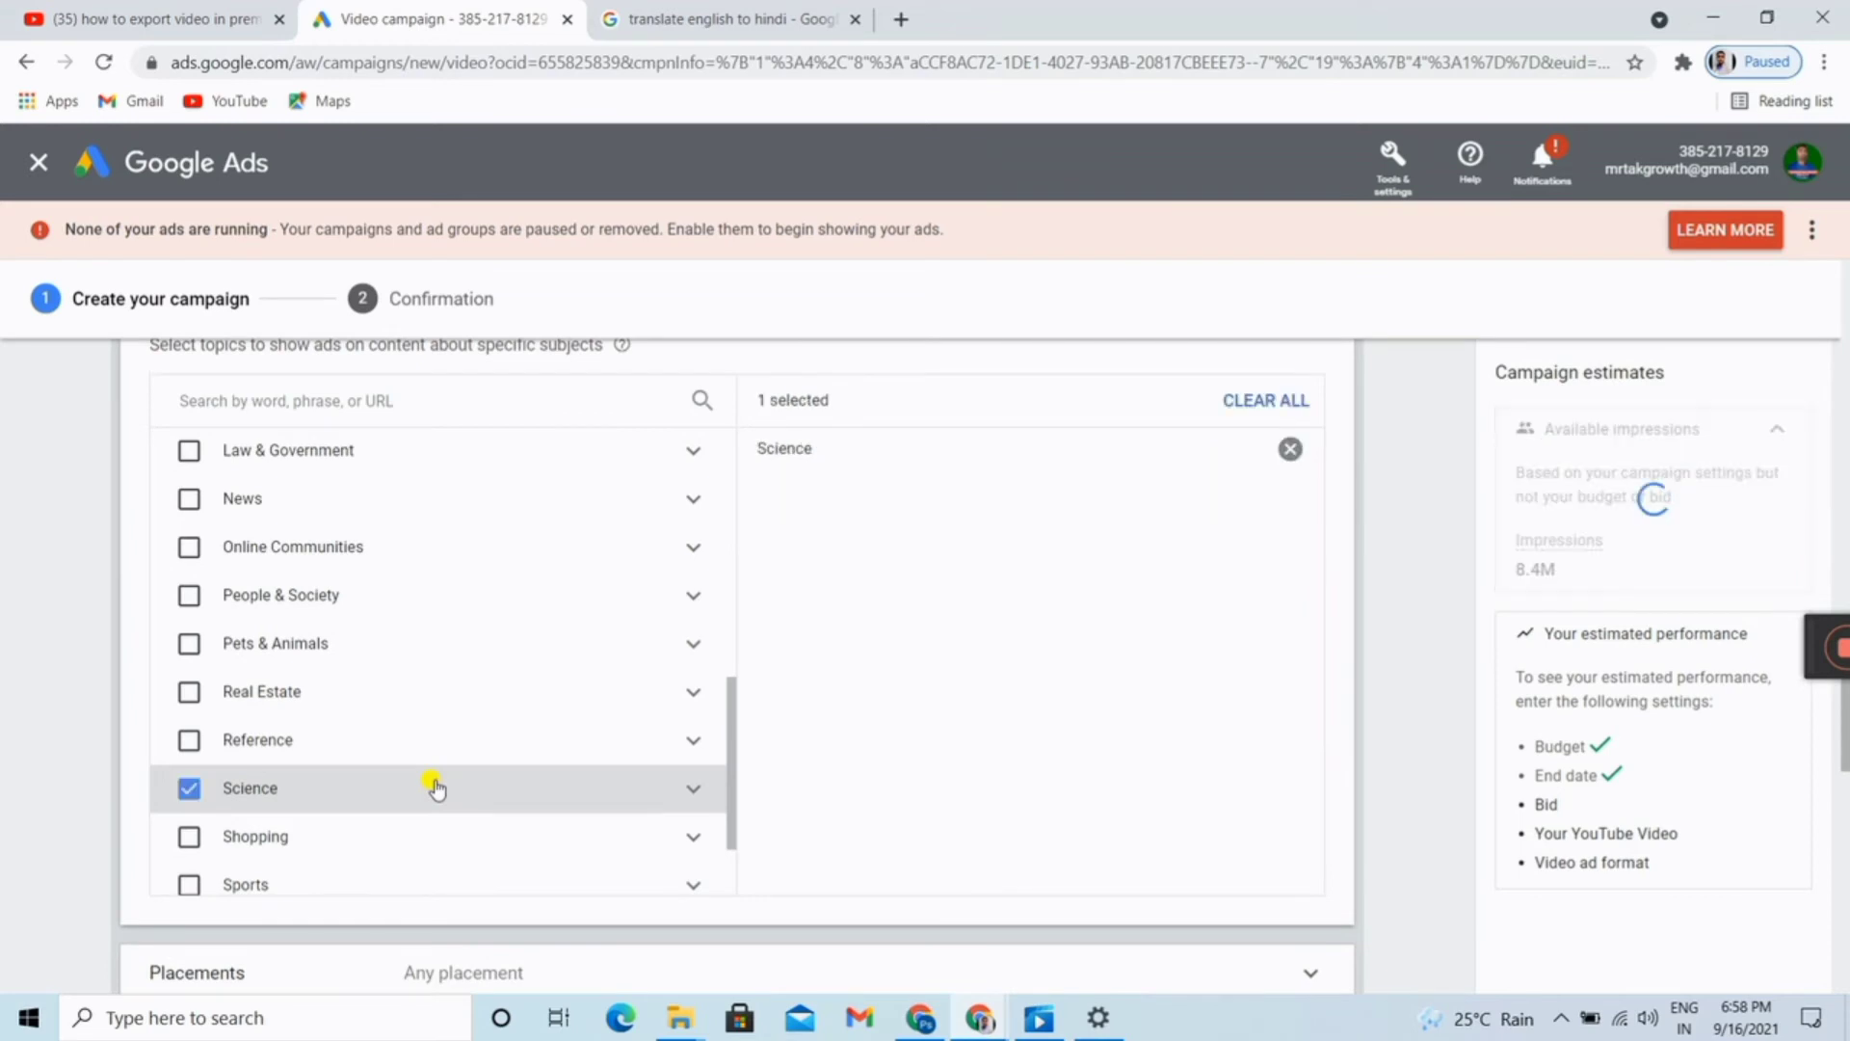
scroll(435, 787, "up", 4)
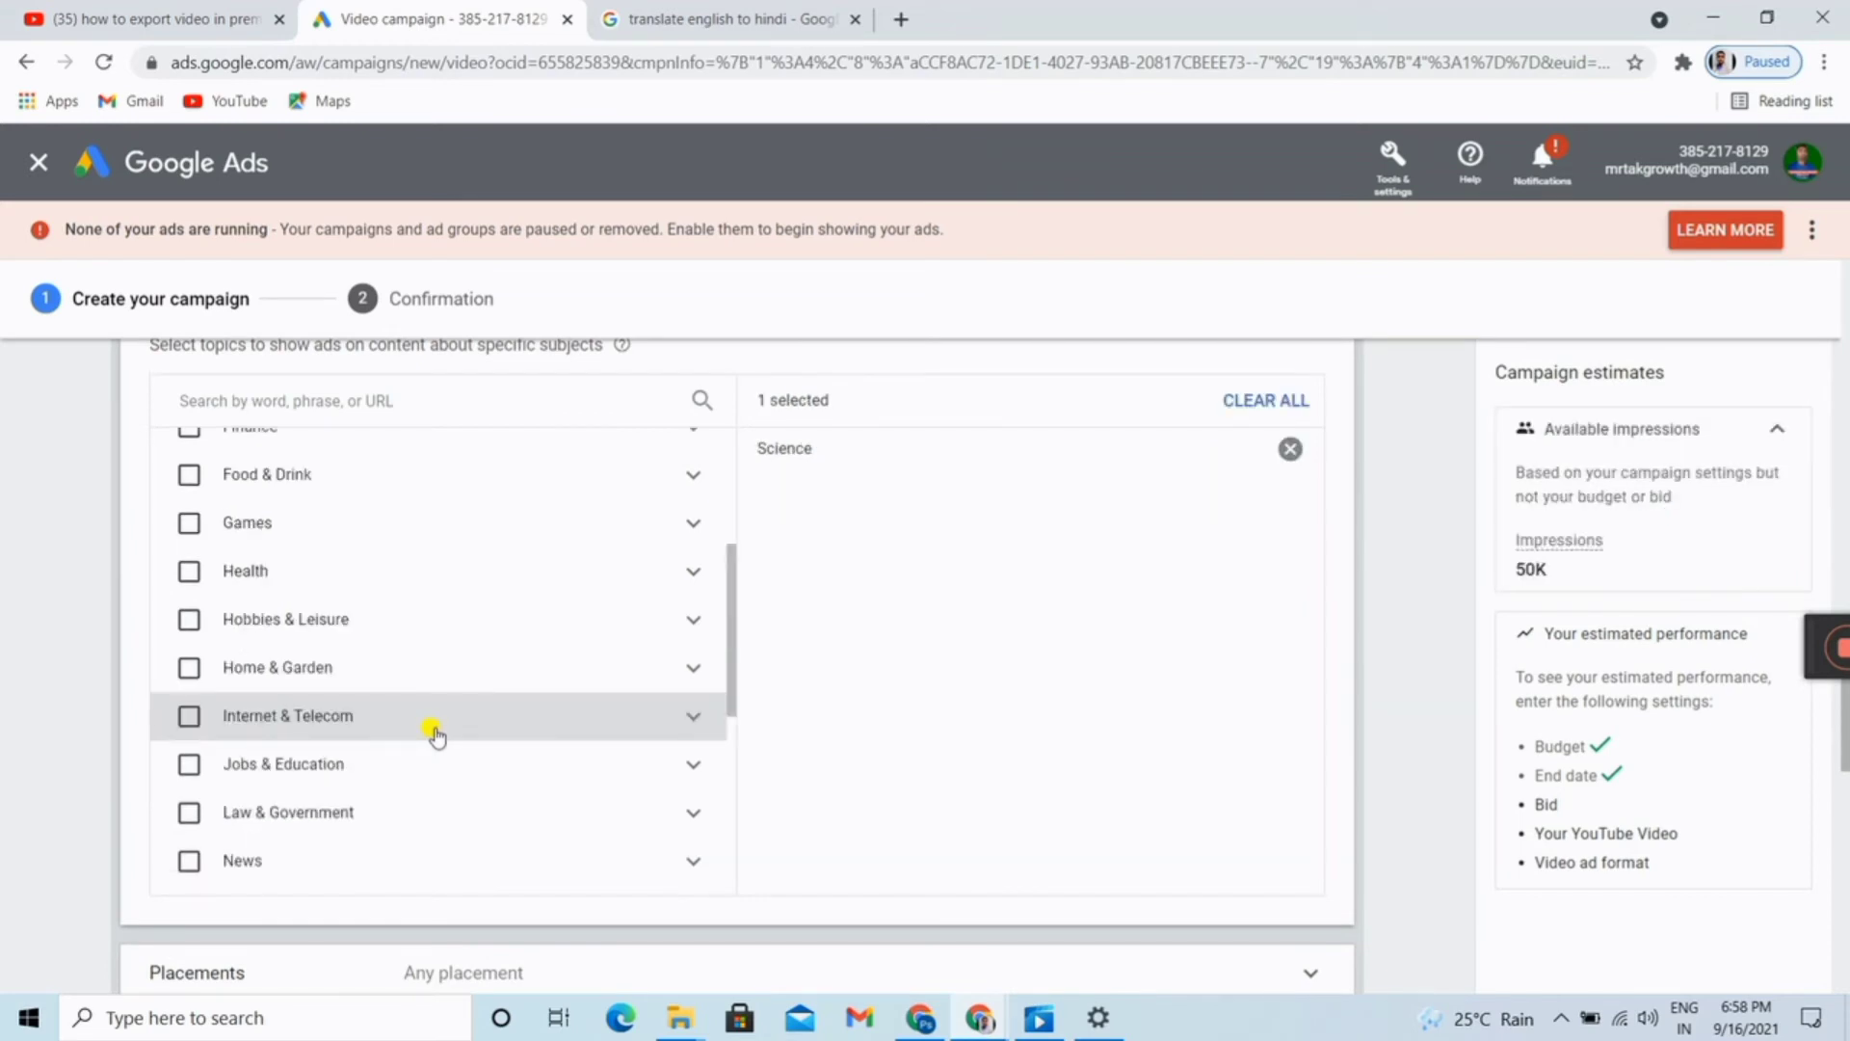
left_click(436, 734)
Add the topics Computers & Electronics, Games, People & Society, Business & Industrial and Online Communities, and collapse the Topics section
scroll(356, 858, "up", 4)
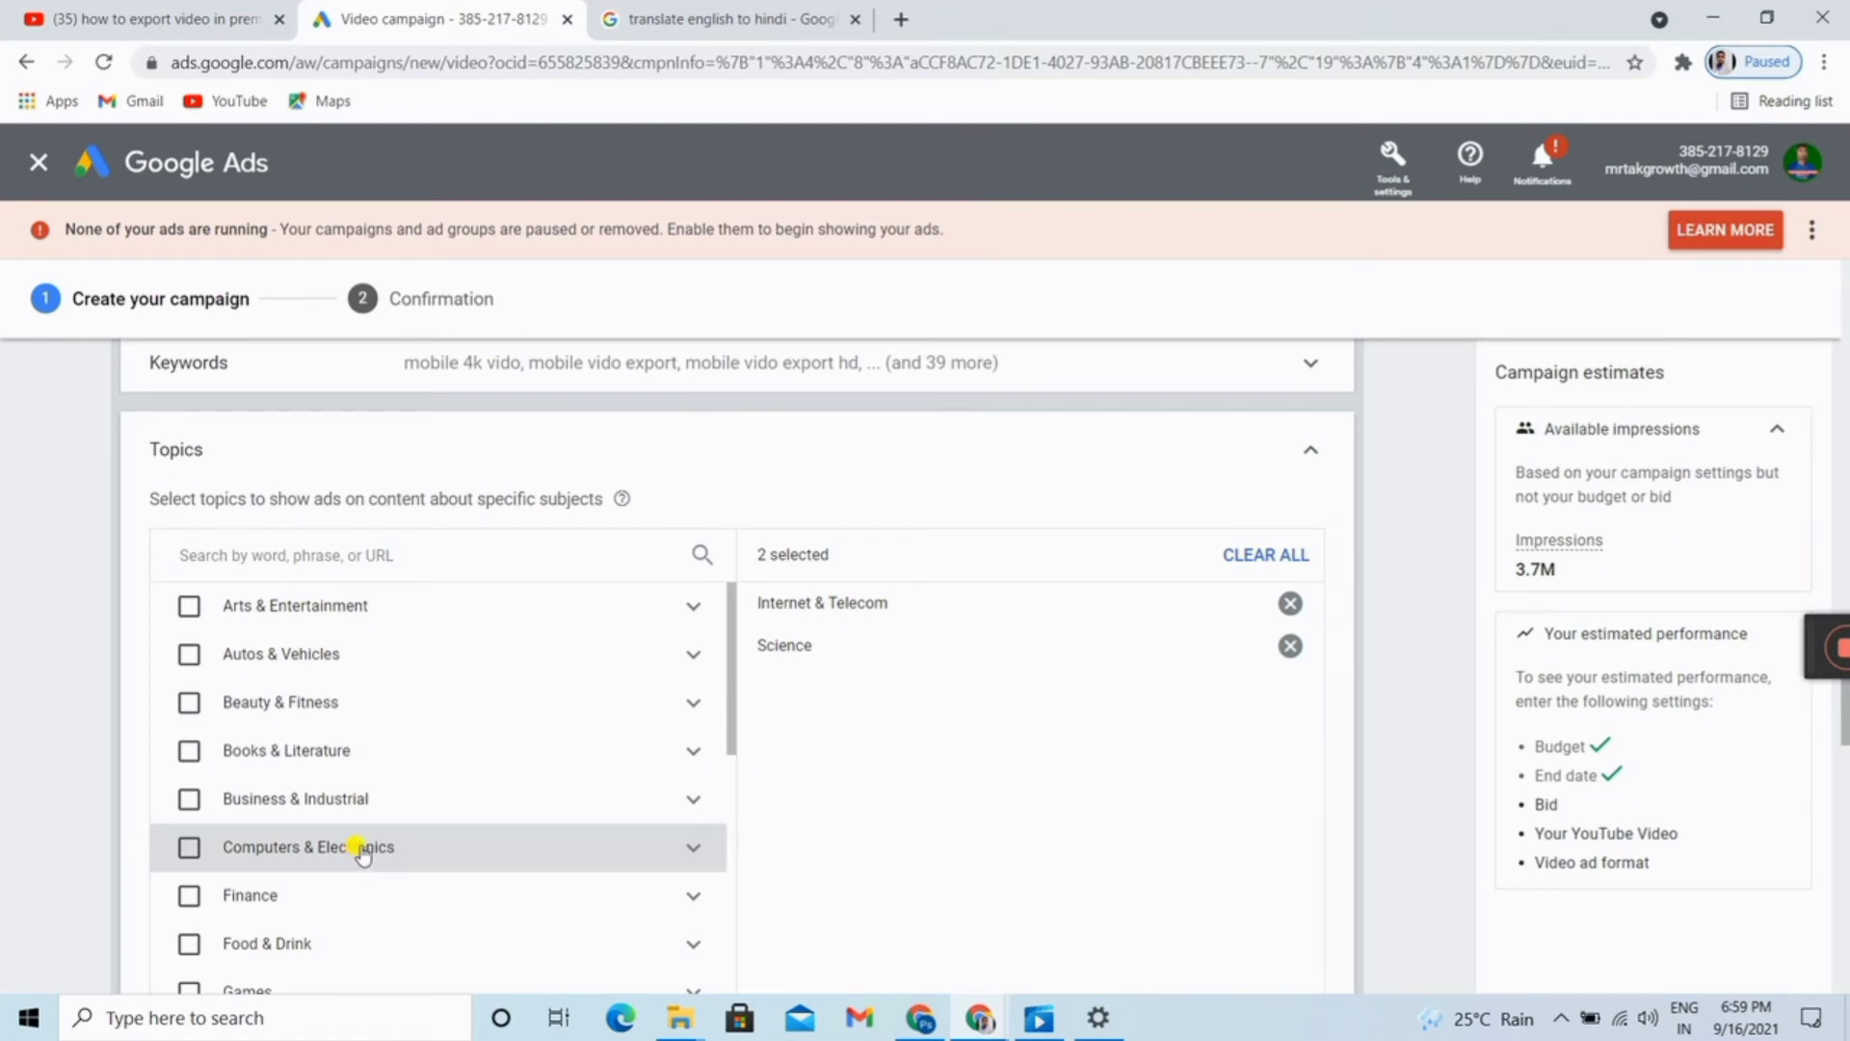
left_click(363, 850)
scroll(492, 771, "down", 3)
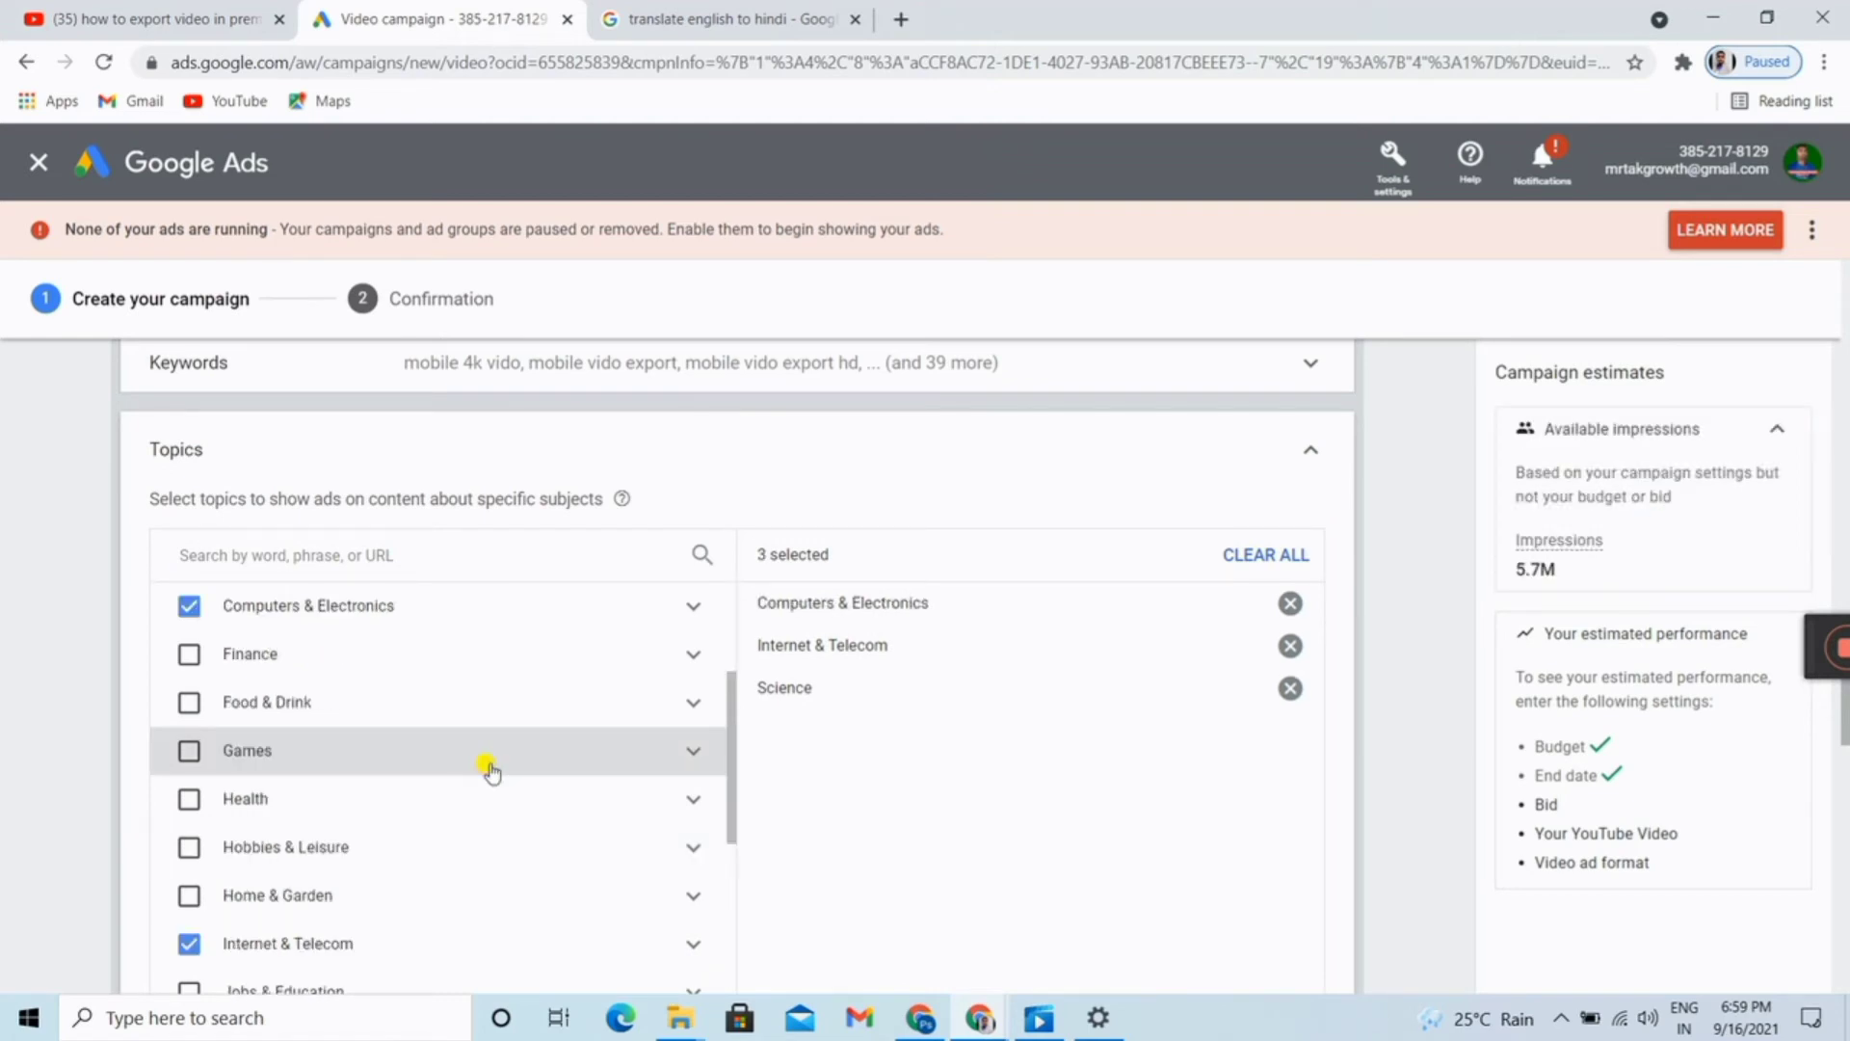
left_click(492, 771)
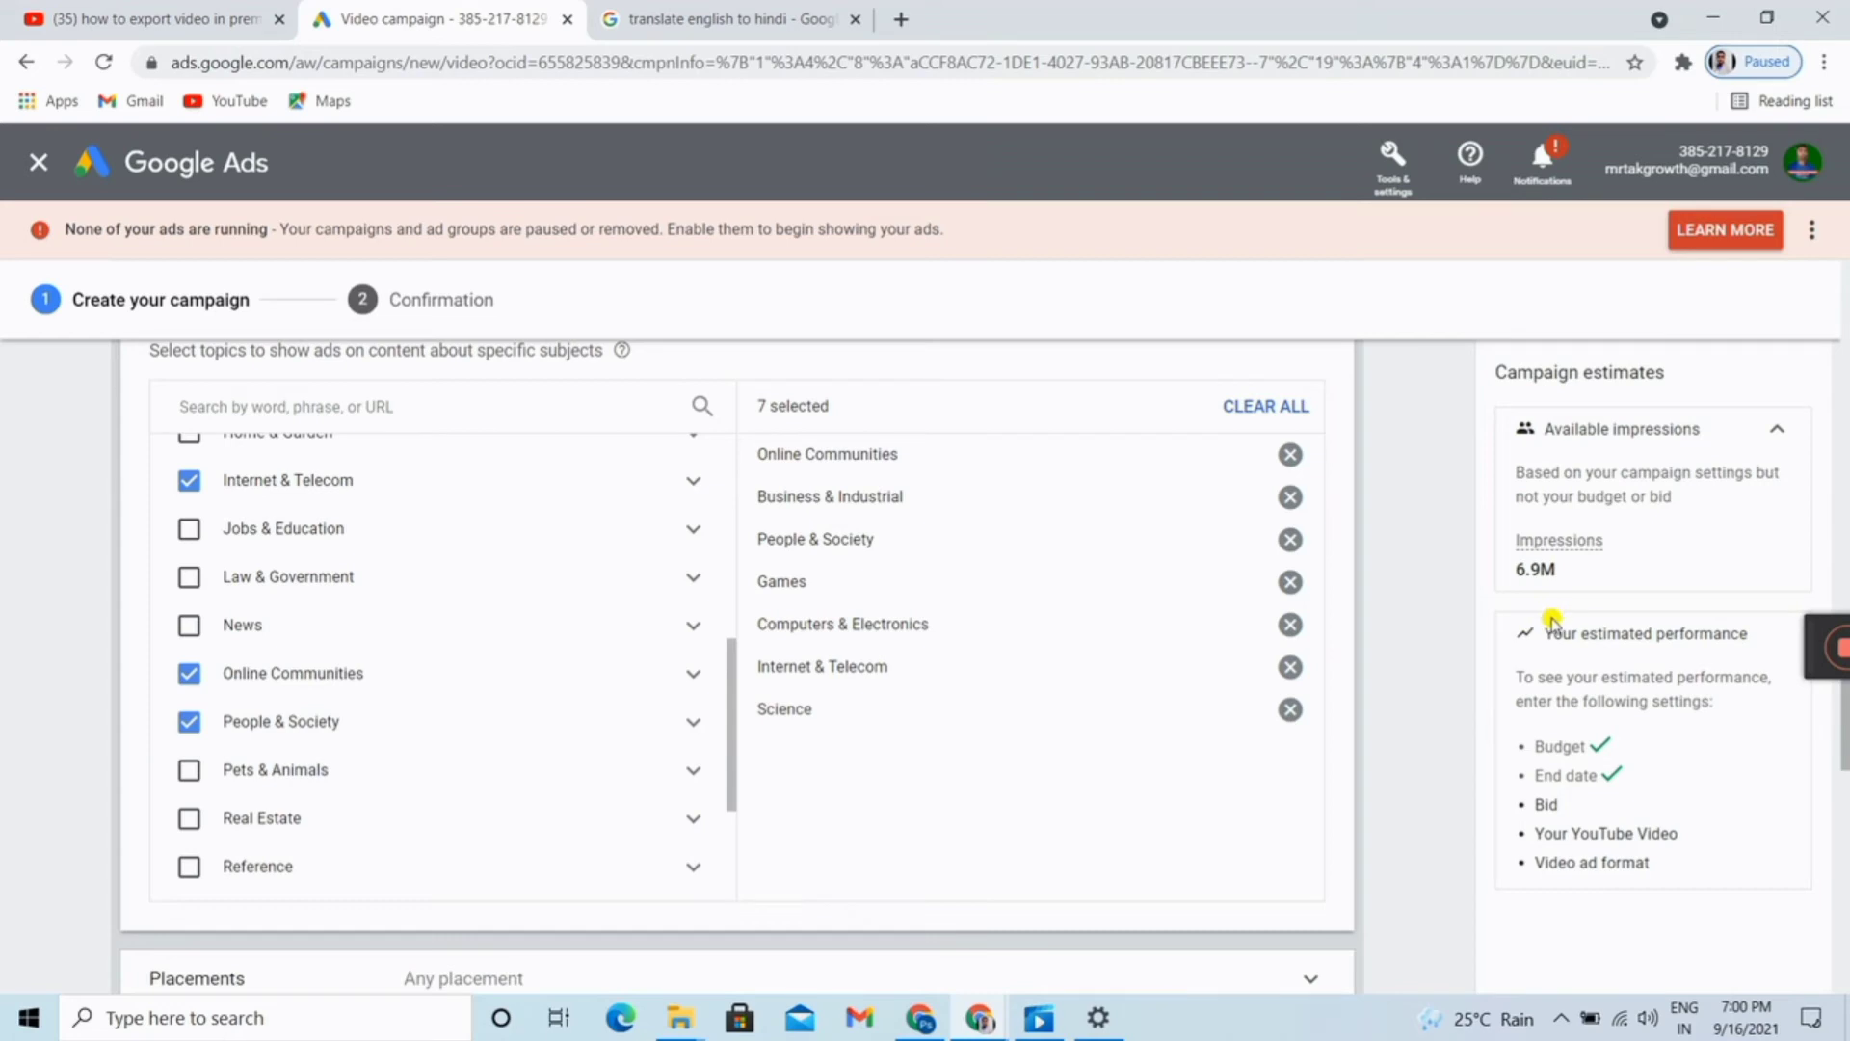
scroll(1359, 806, "up", 3)
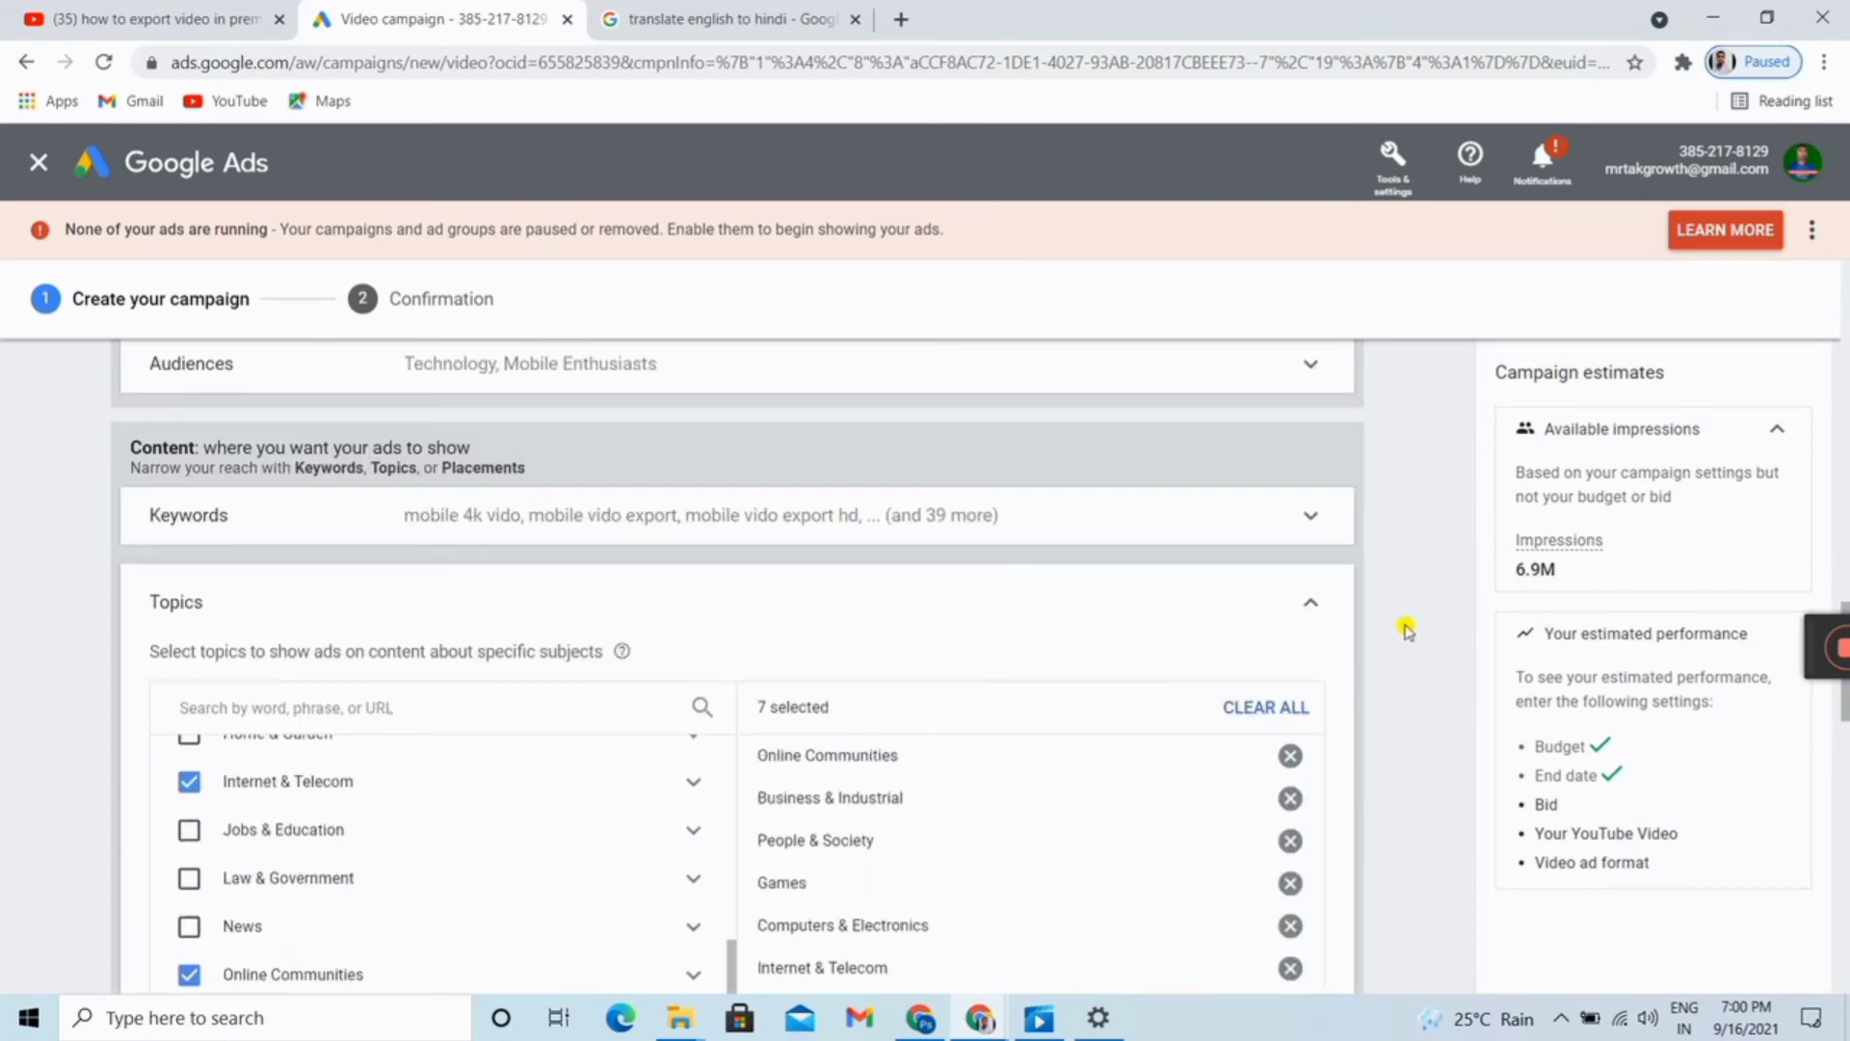
left_click(1308, 604)
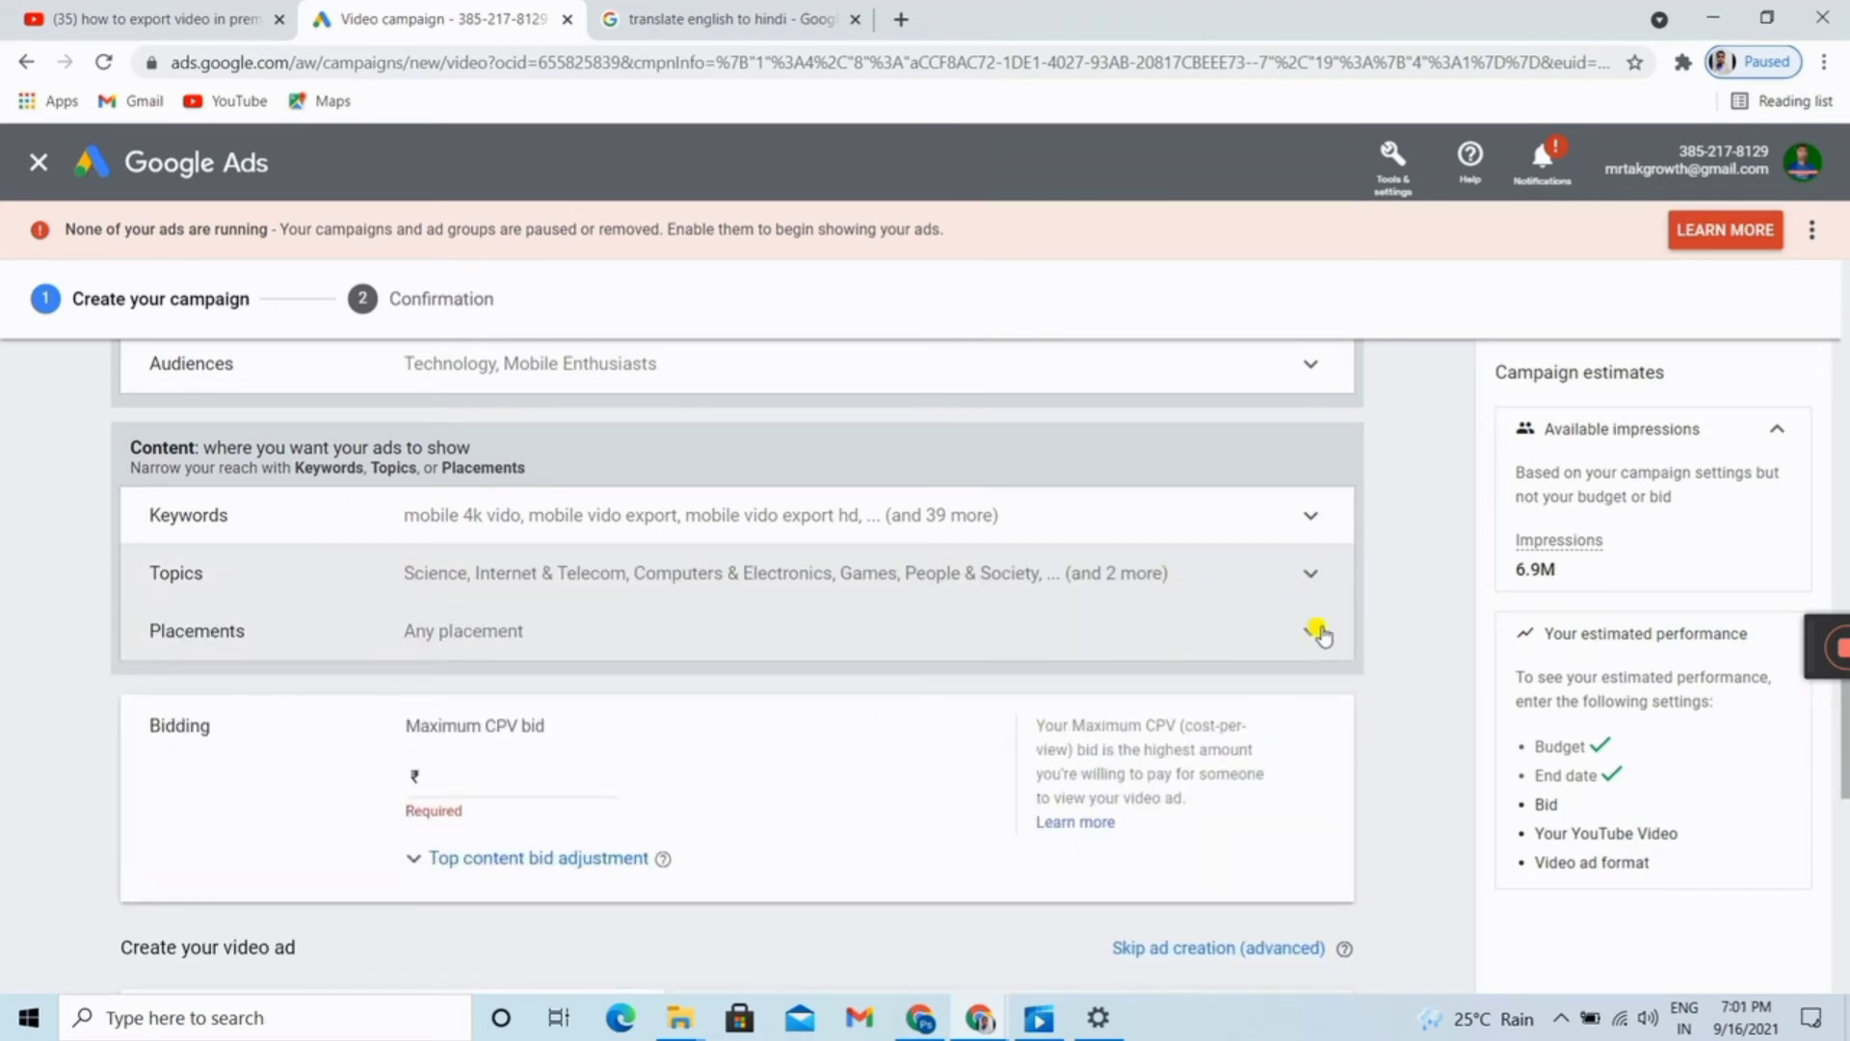
Review the placement targeting categories under Placements, leaving it at any placement, and collapse the section
left_click(1298, 634)
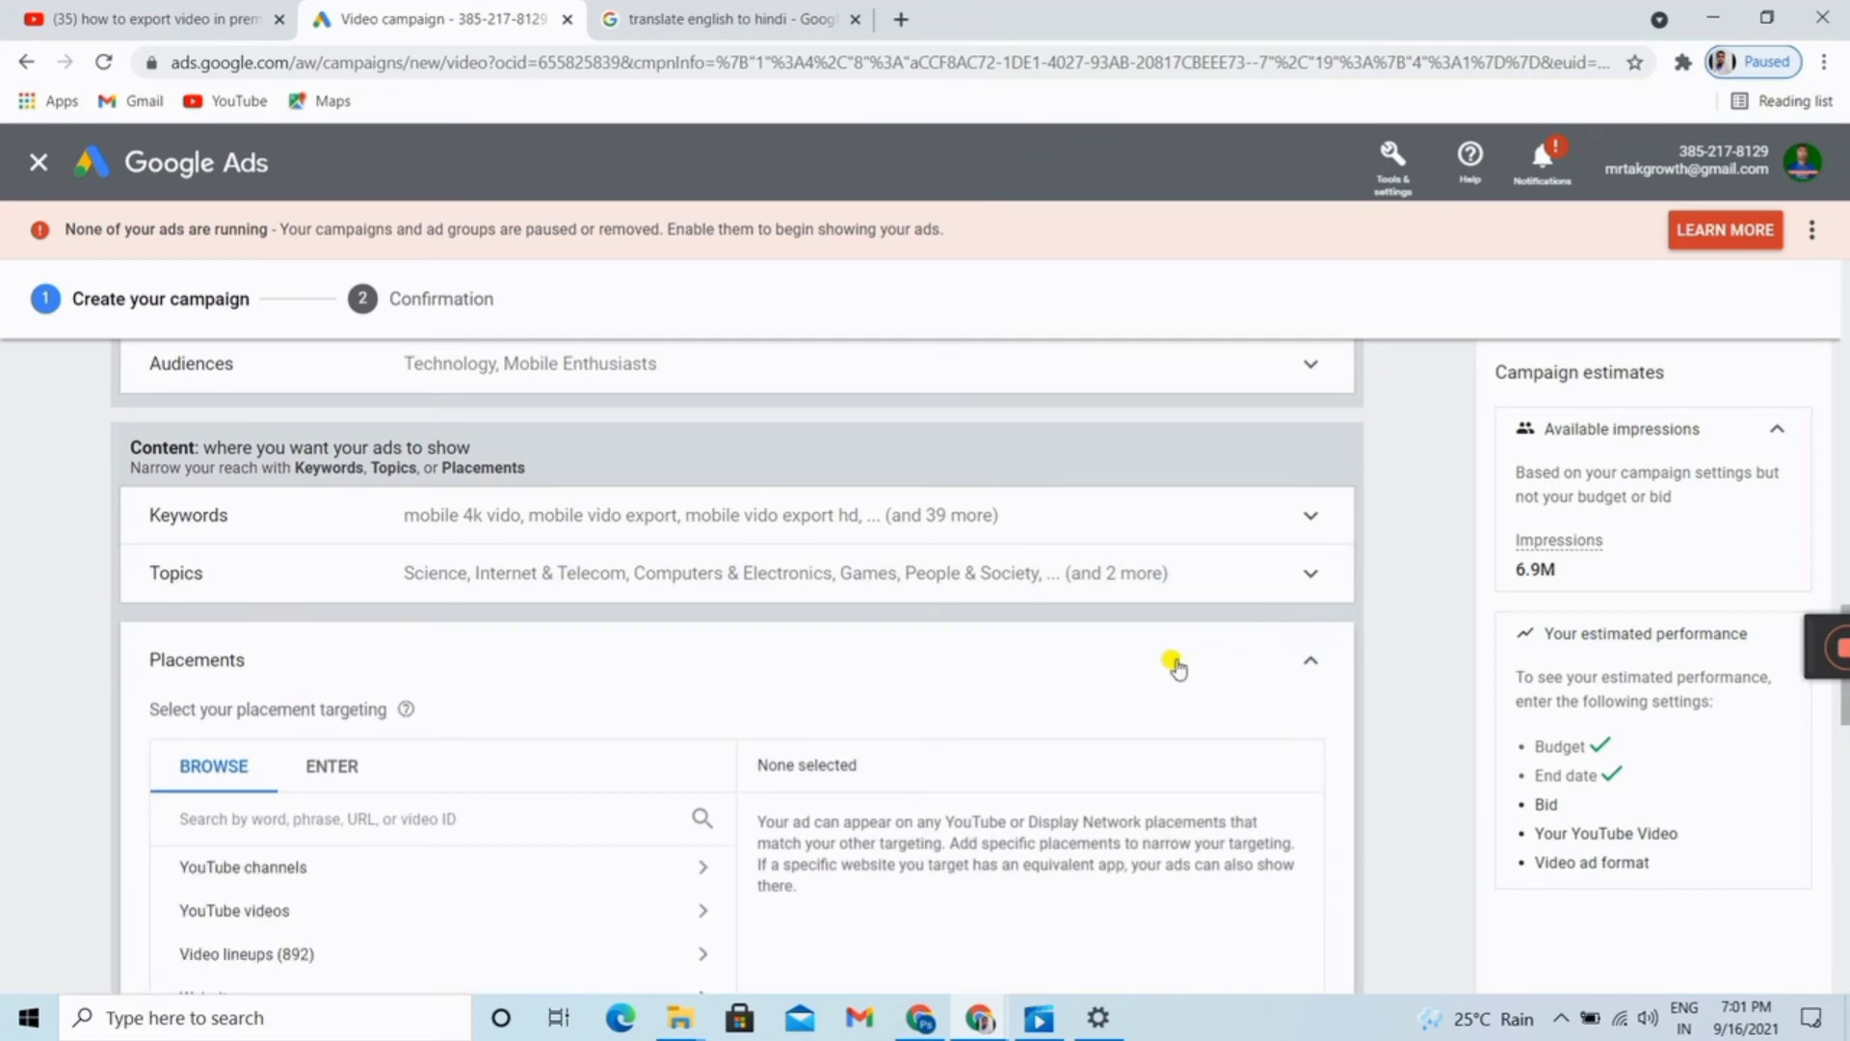
scroll(1176, 665, "down", 3)
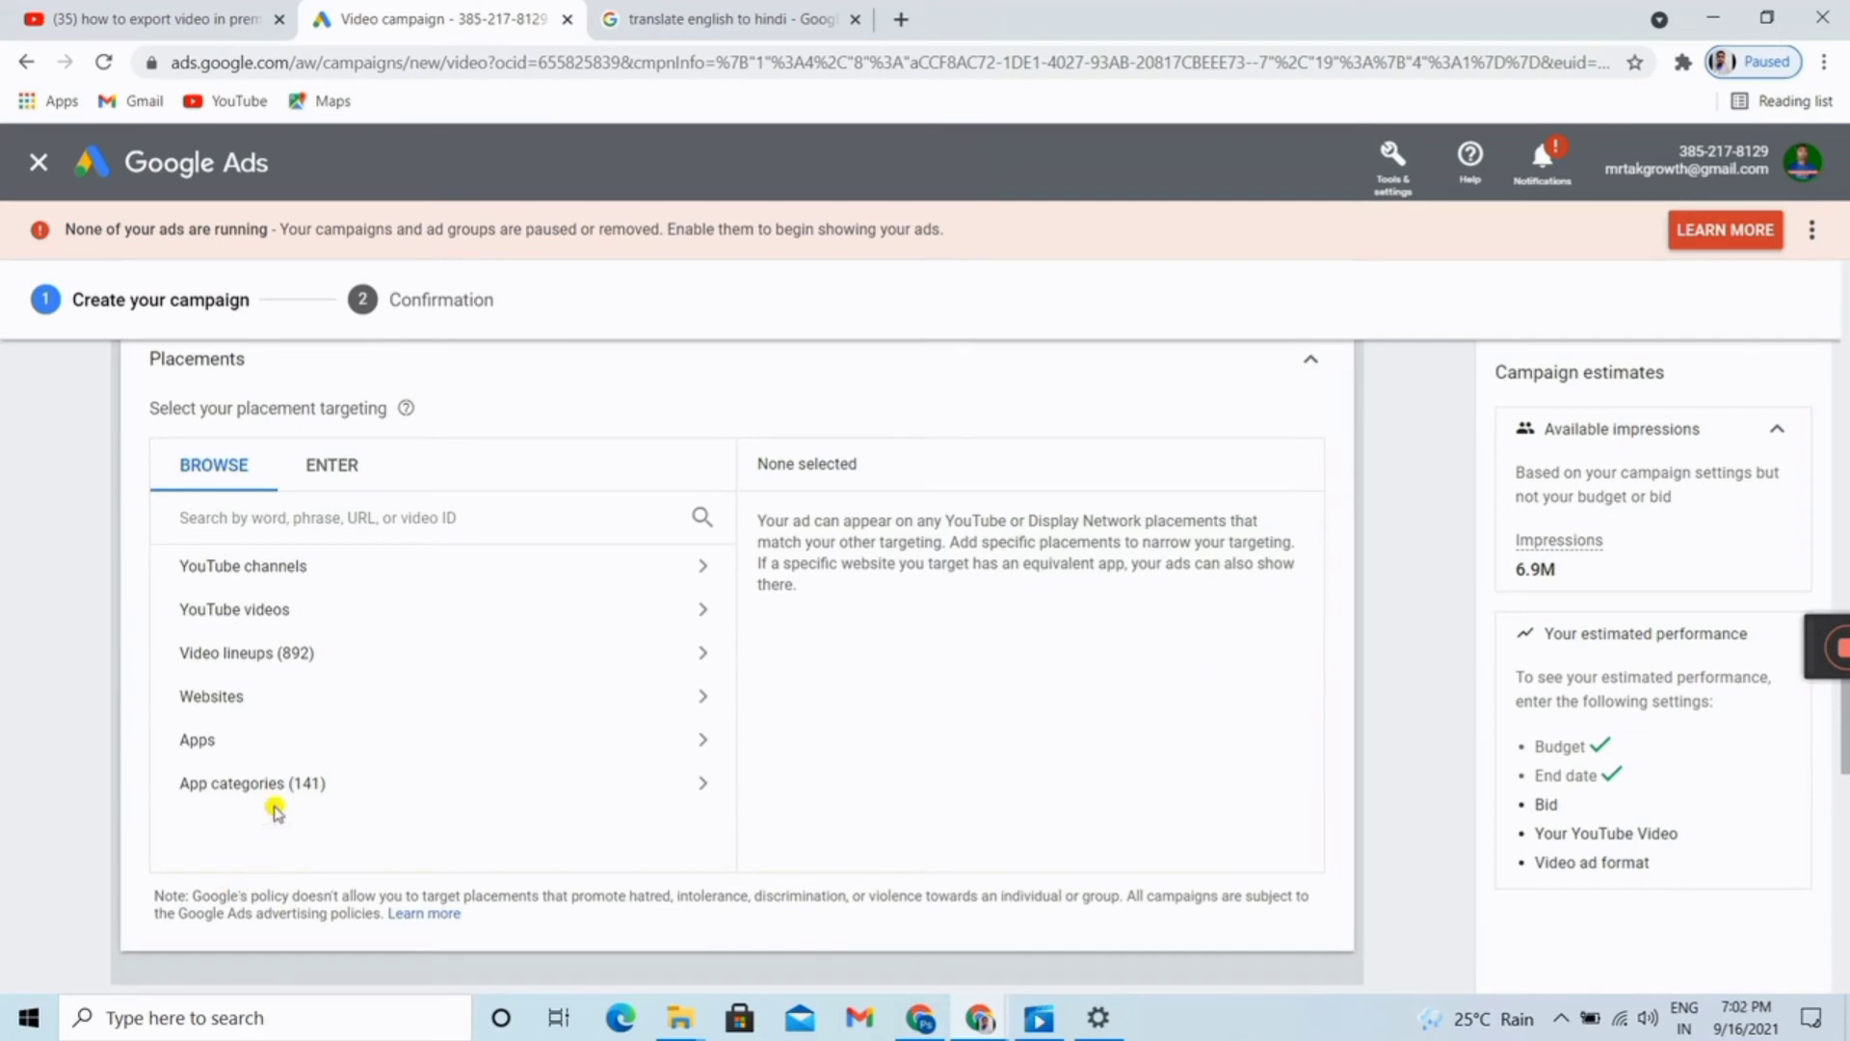
scroll(313, 607, "up", 2)
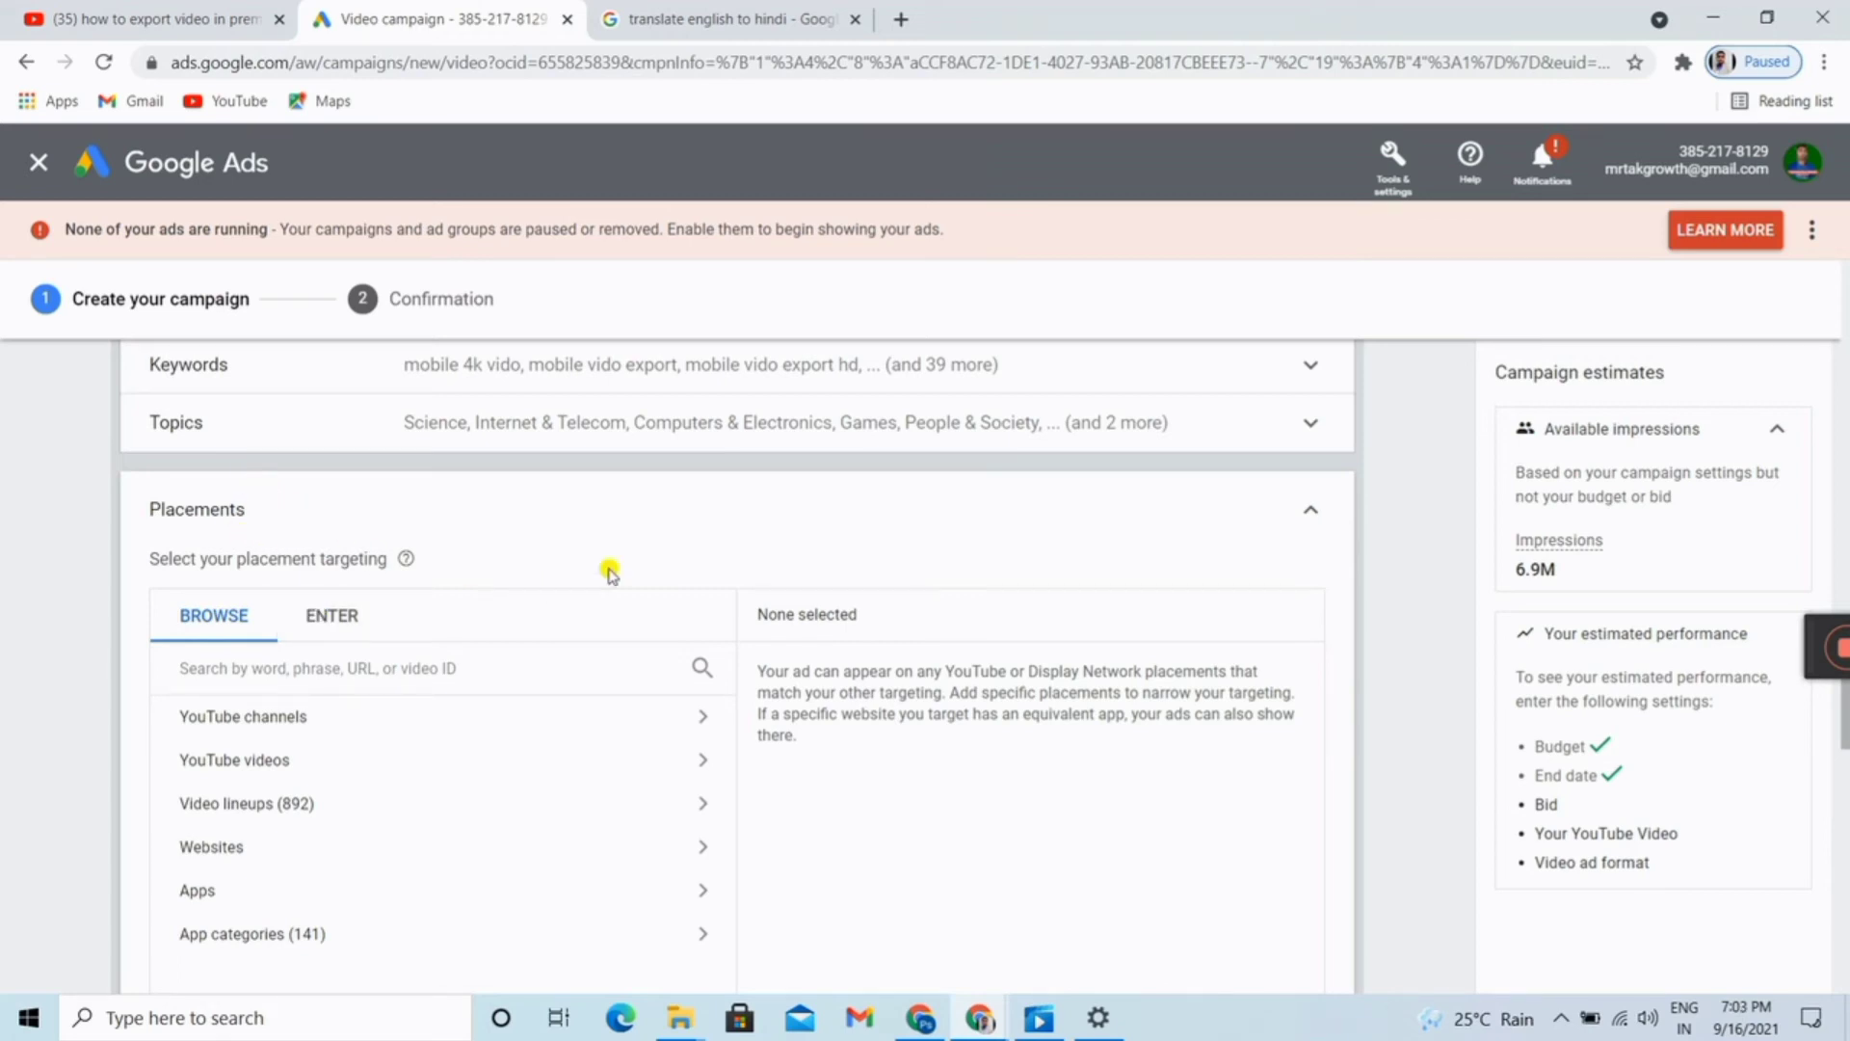
left_click(1308, 506)
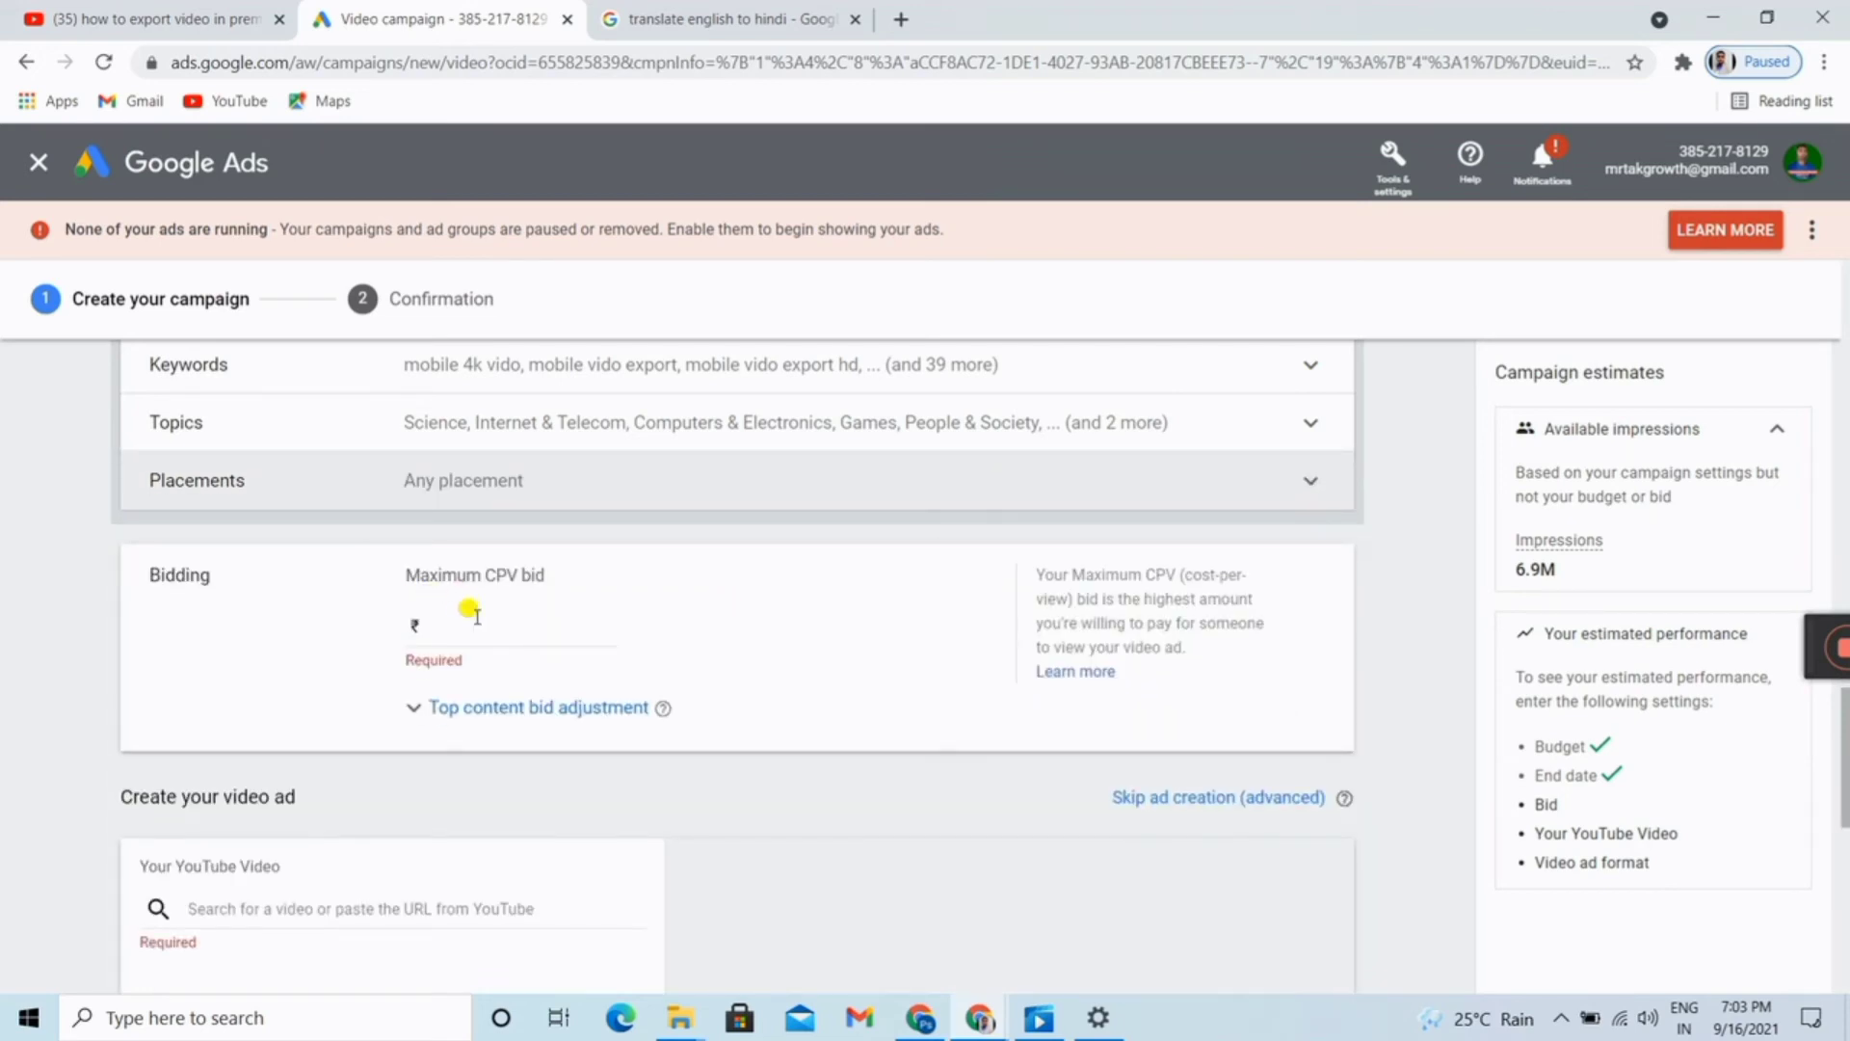
Set the ad group's maximum CPV bid to ₹0.25
left_click(458, 622)
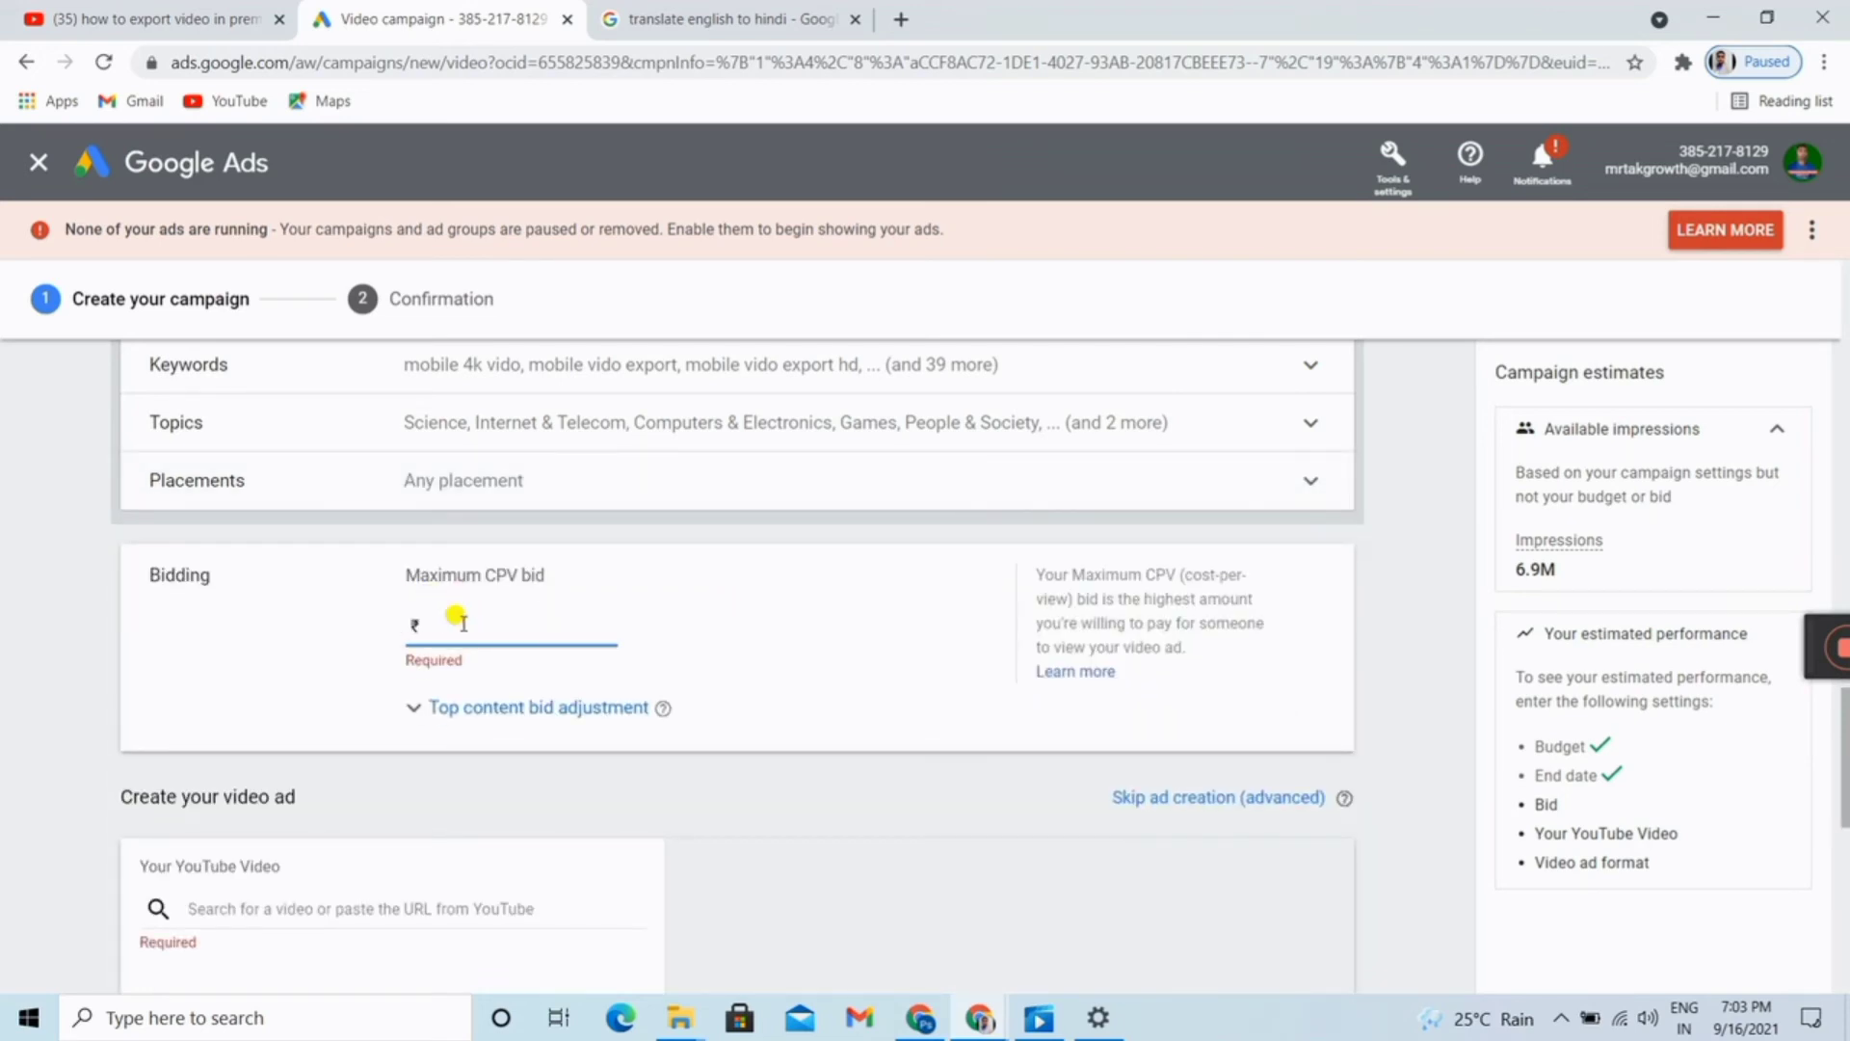
type("0.00")
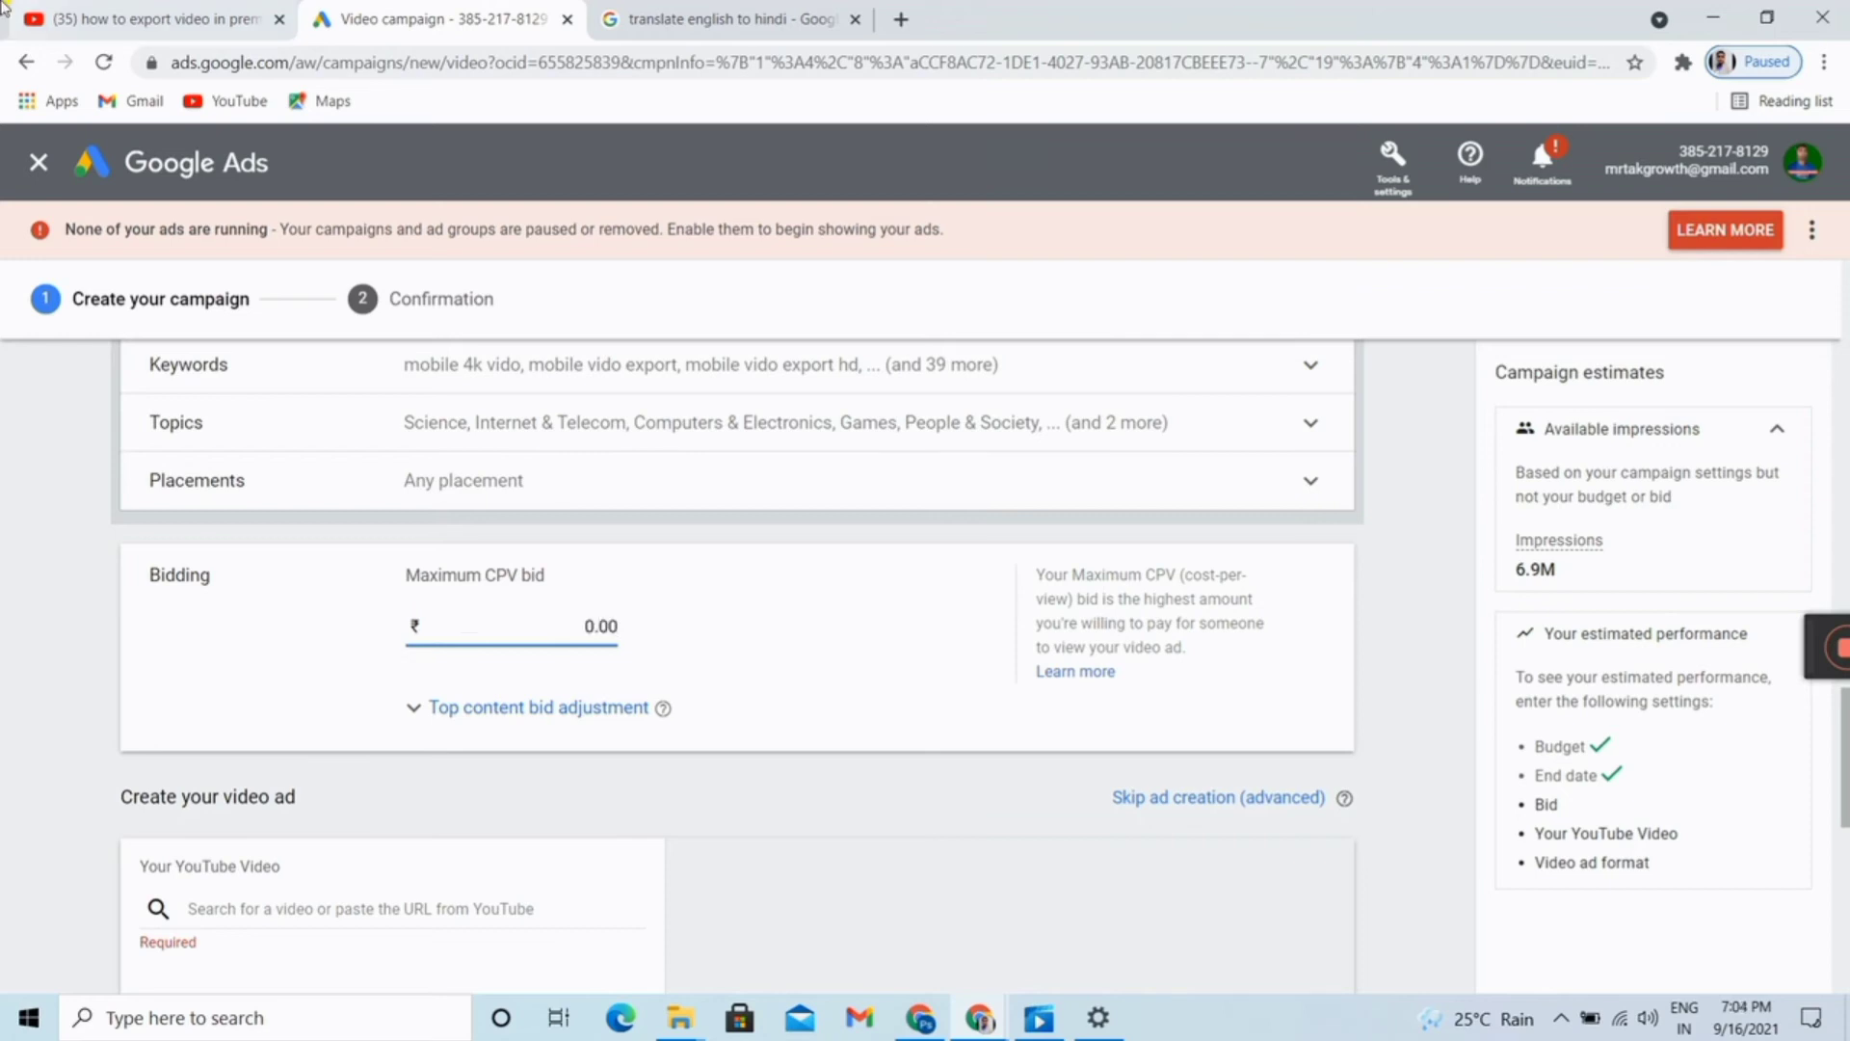
key("Left")
key("BackSpace")
type("2")
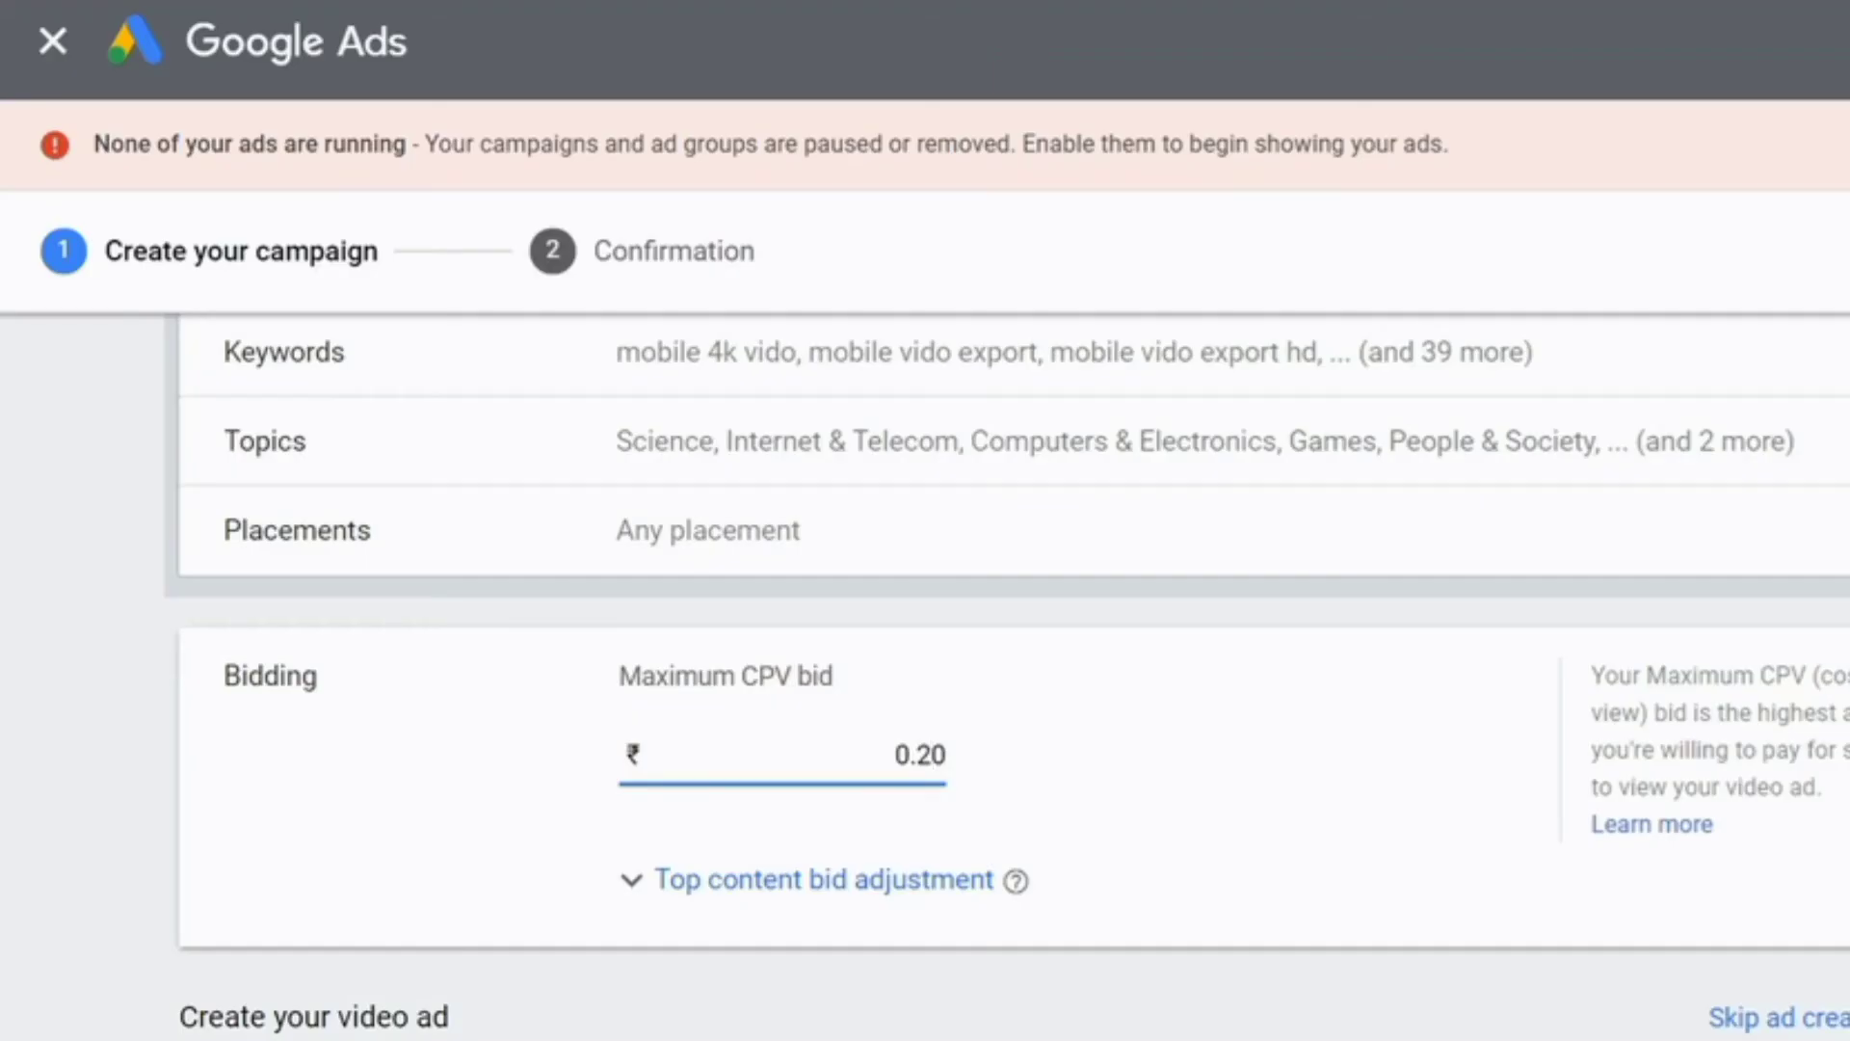
key("Delete")
type("5")
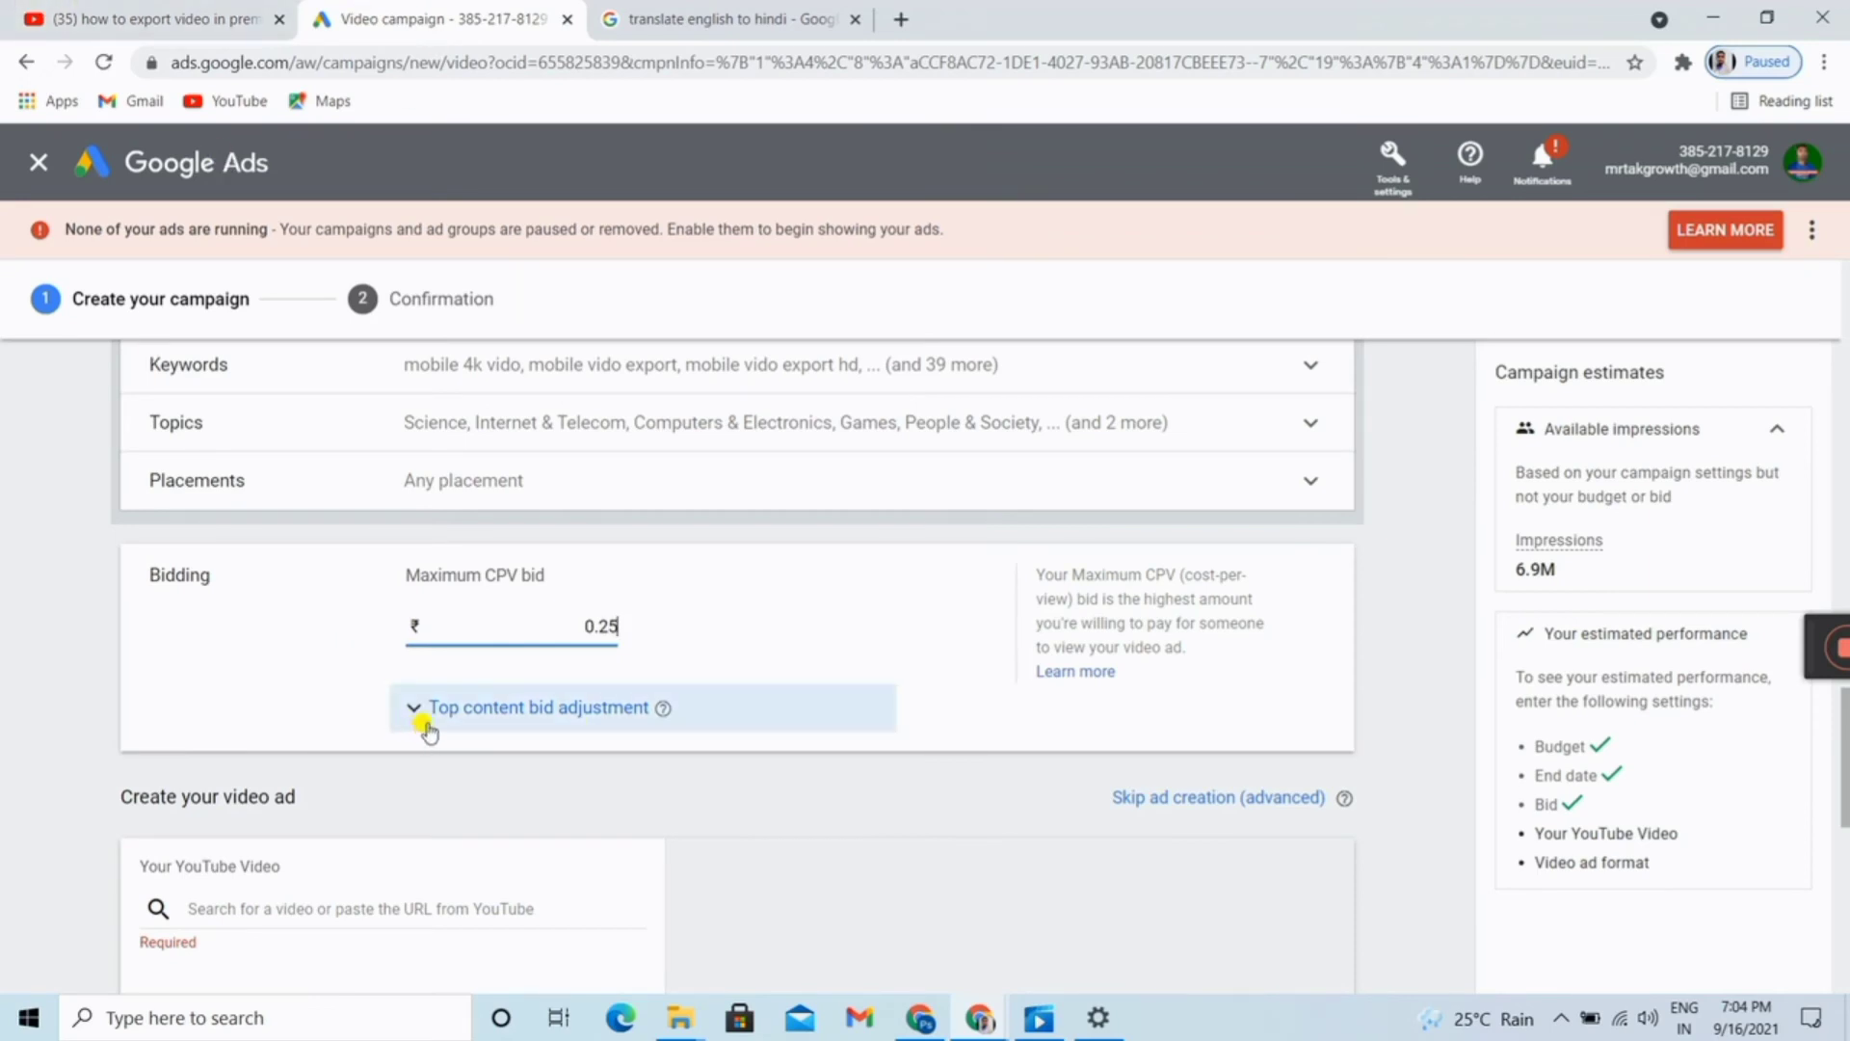
left_click(1413, 582)
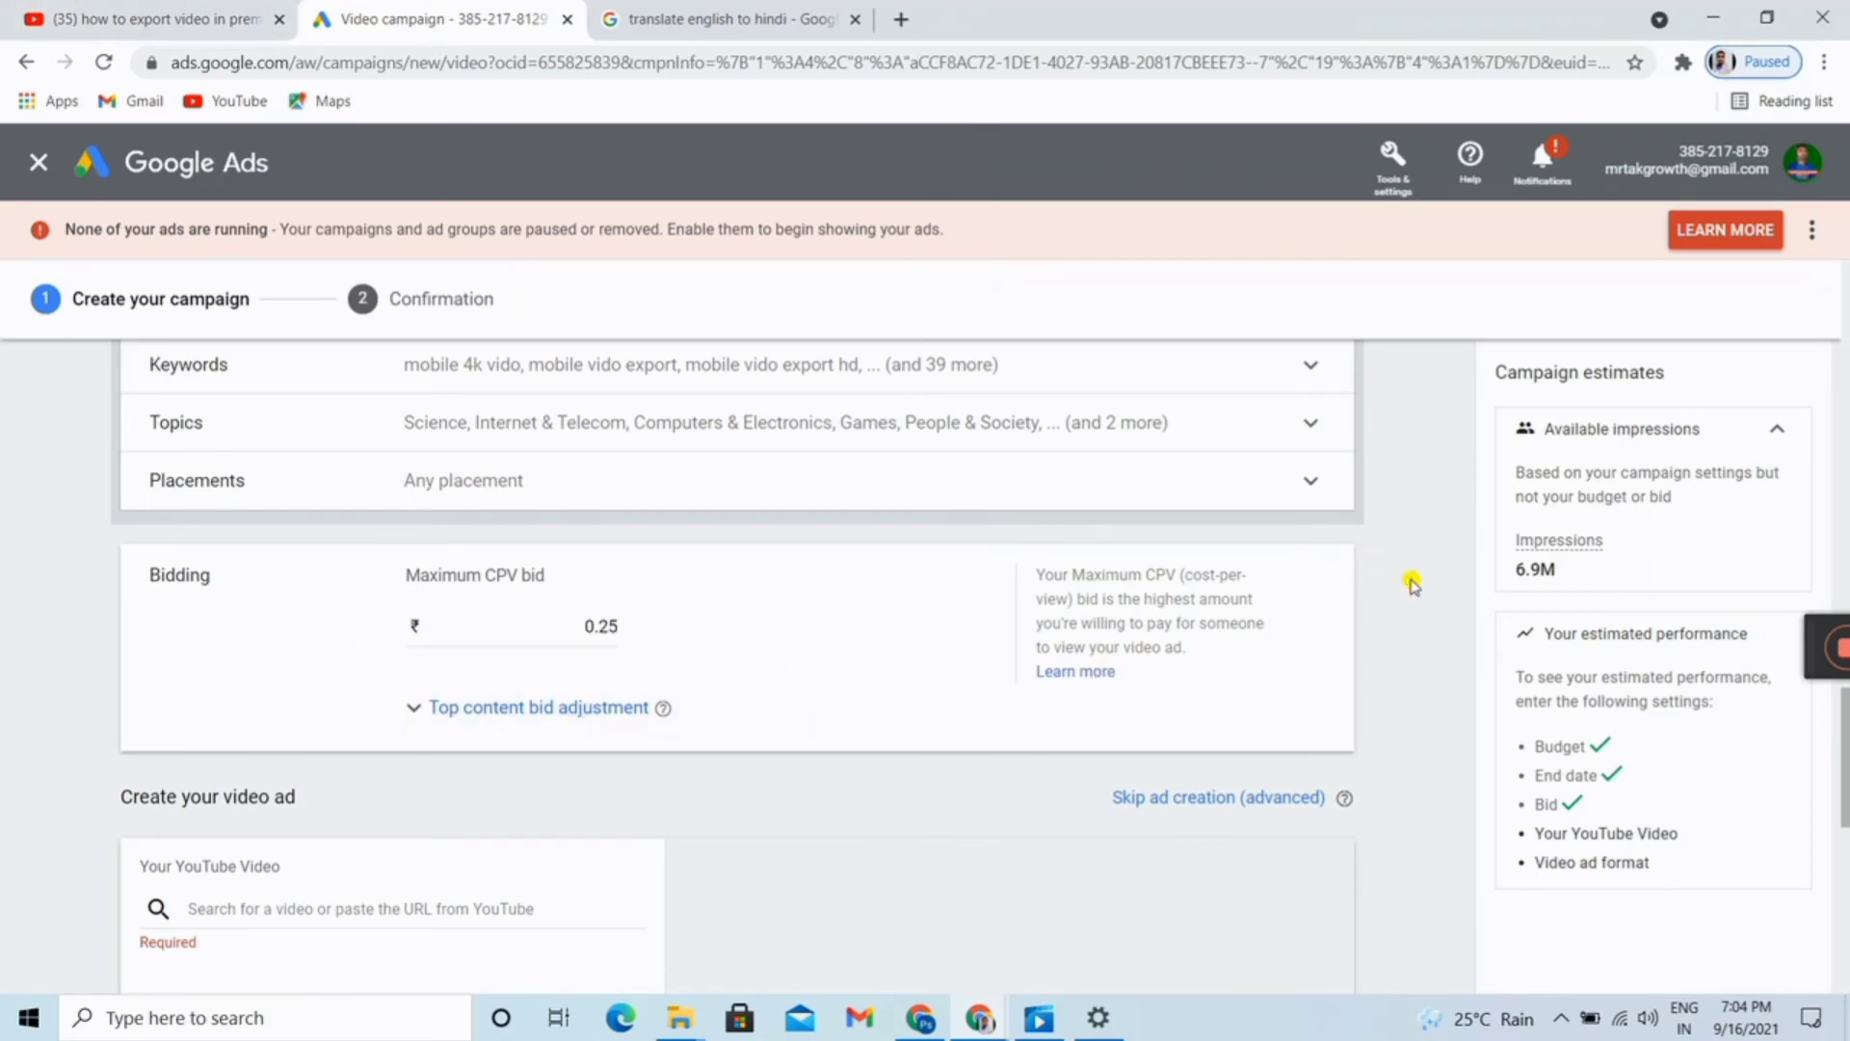
Copy the shareable link of the 4:08 4K-quality video in YouTube Studio and paste it as the ad's YouTube video in Google Ads
scroll(1414, 600, "down", 2)
scroll(318, 747, "down", 2)
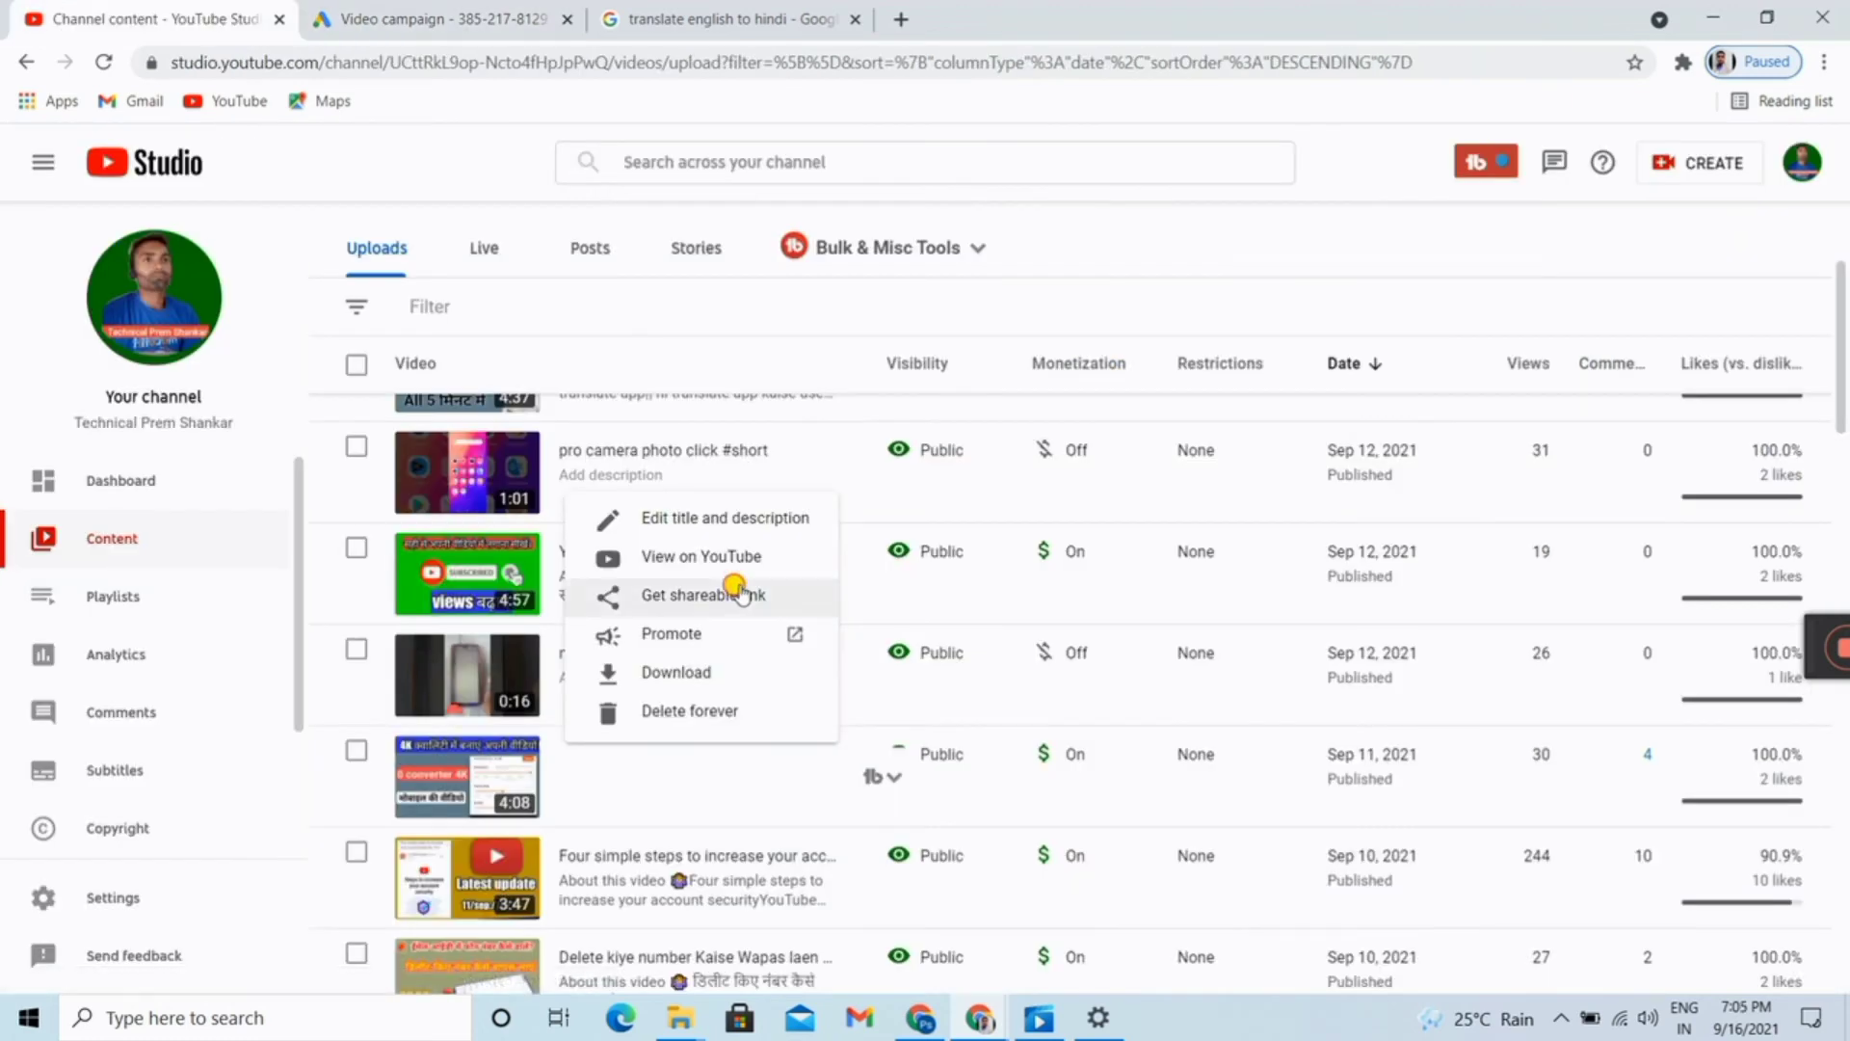
left_click(740, 589)
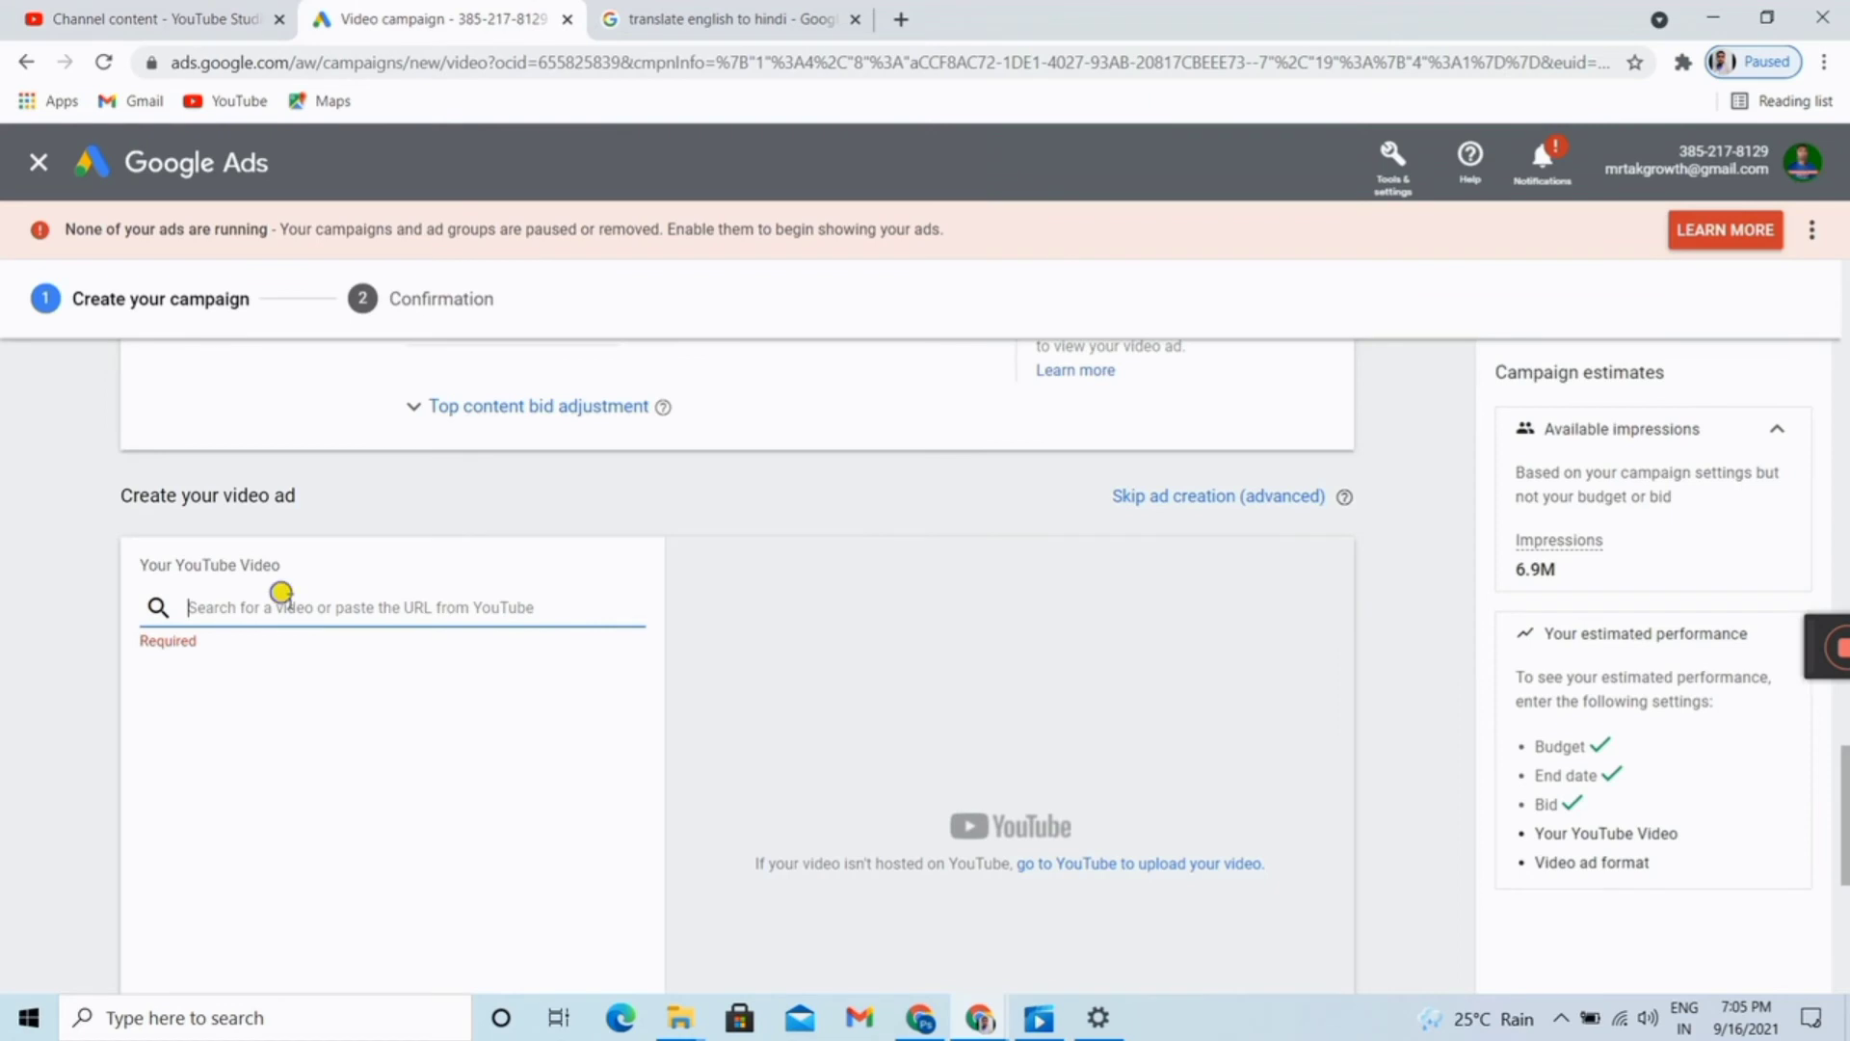
right_click(297, 604)
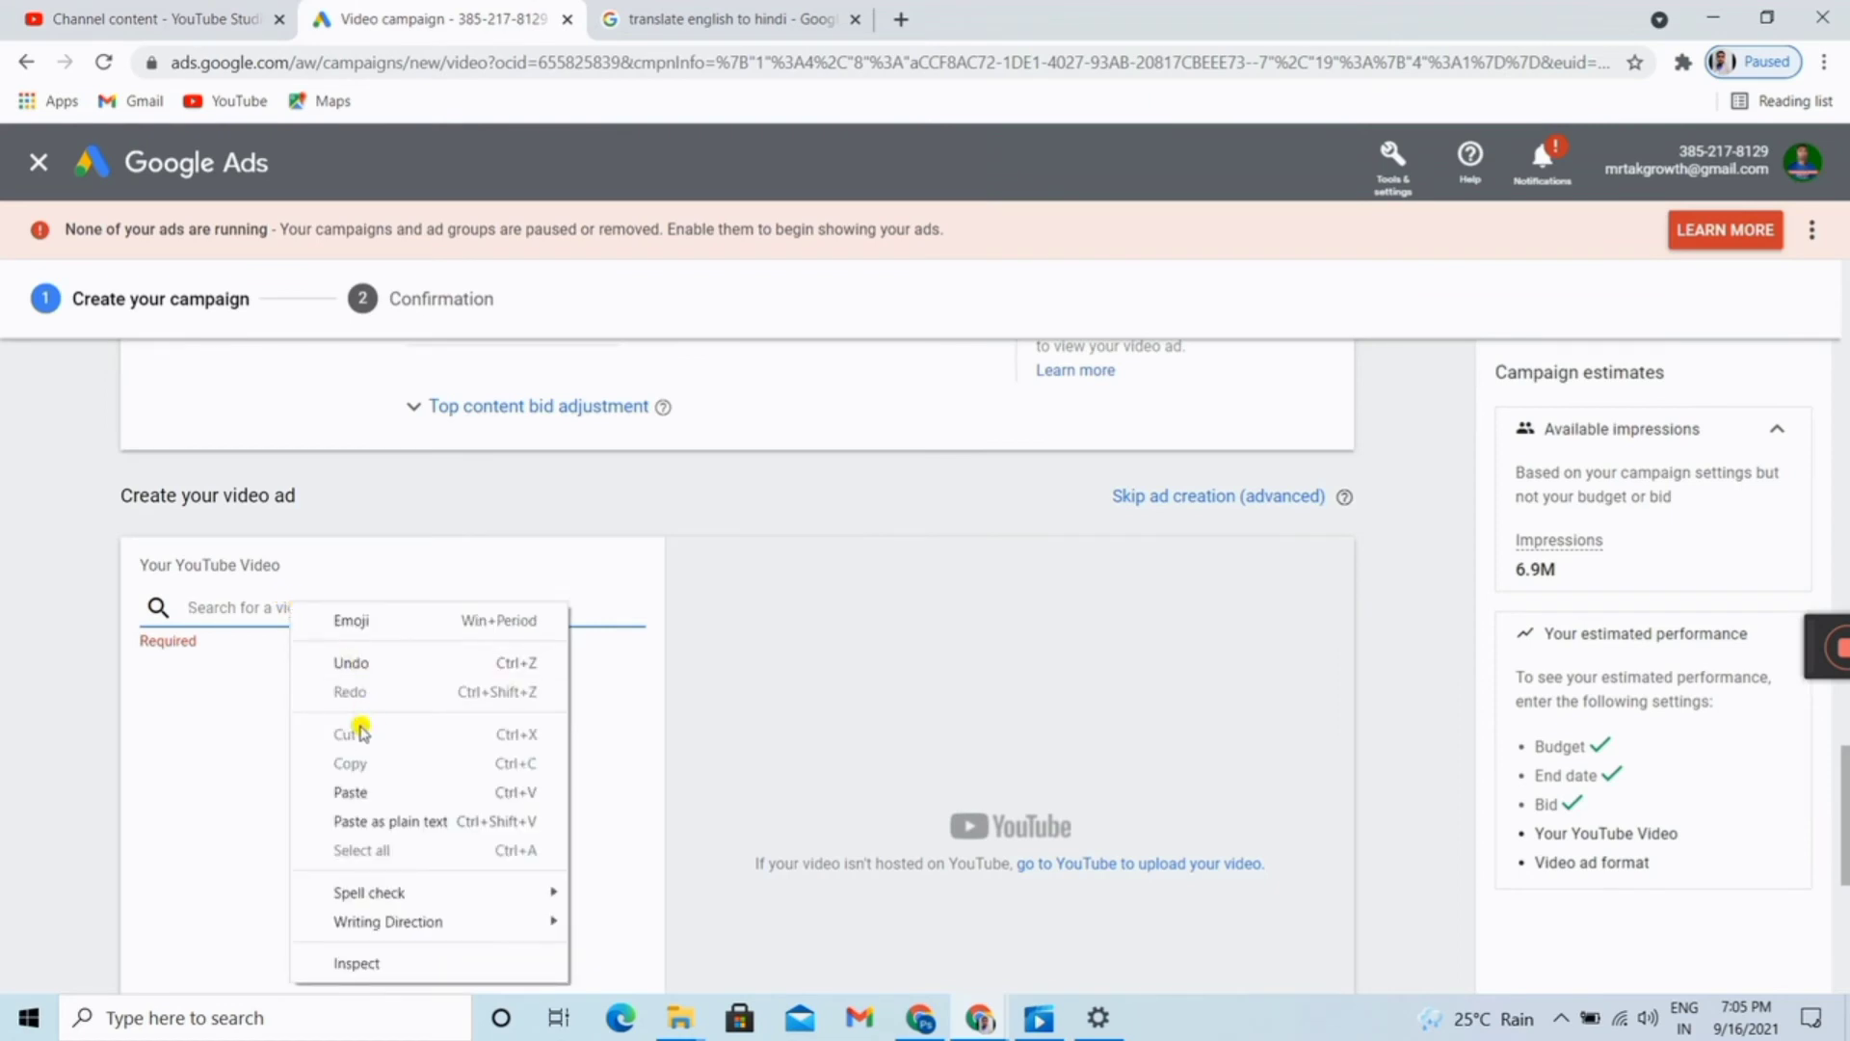
left_click(351, 791)
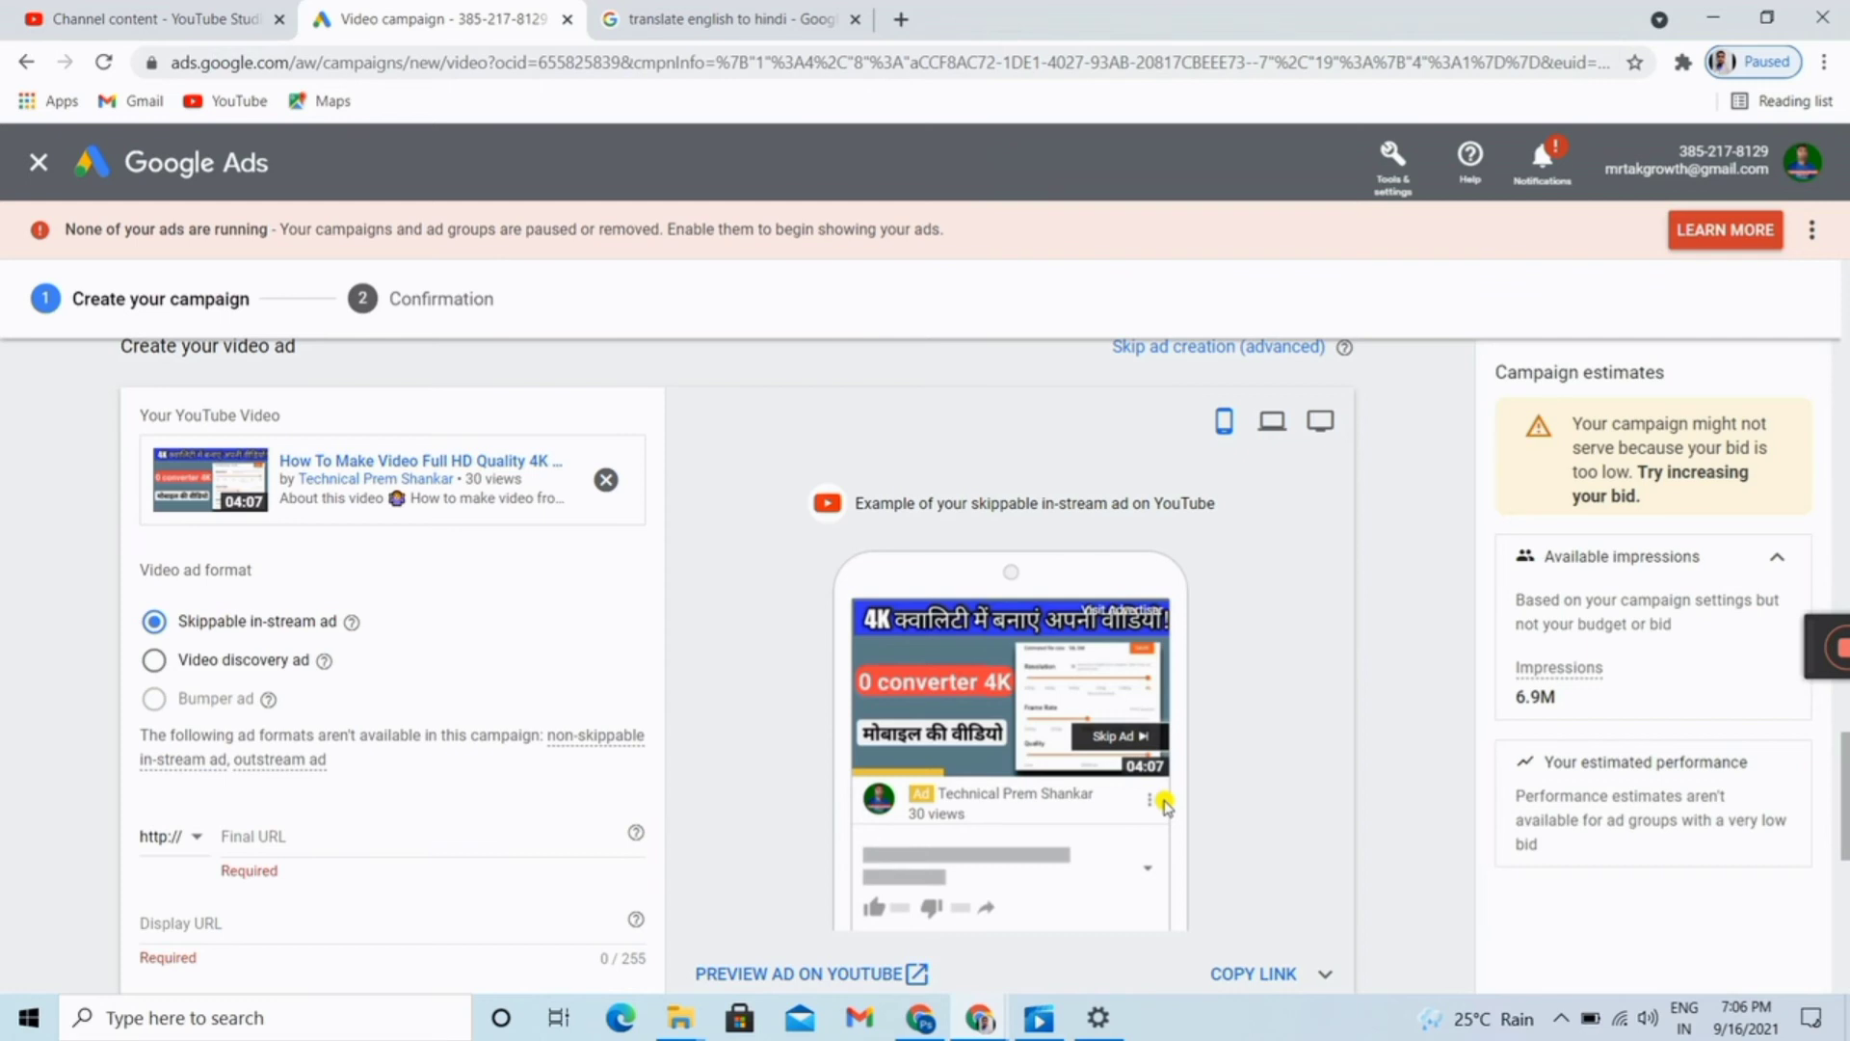
Choose the Video discovery ad format and paste the headline "How To Make Video Full HD Quality 4K From Mobile"
left_click(155, 663)
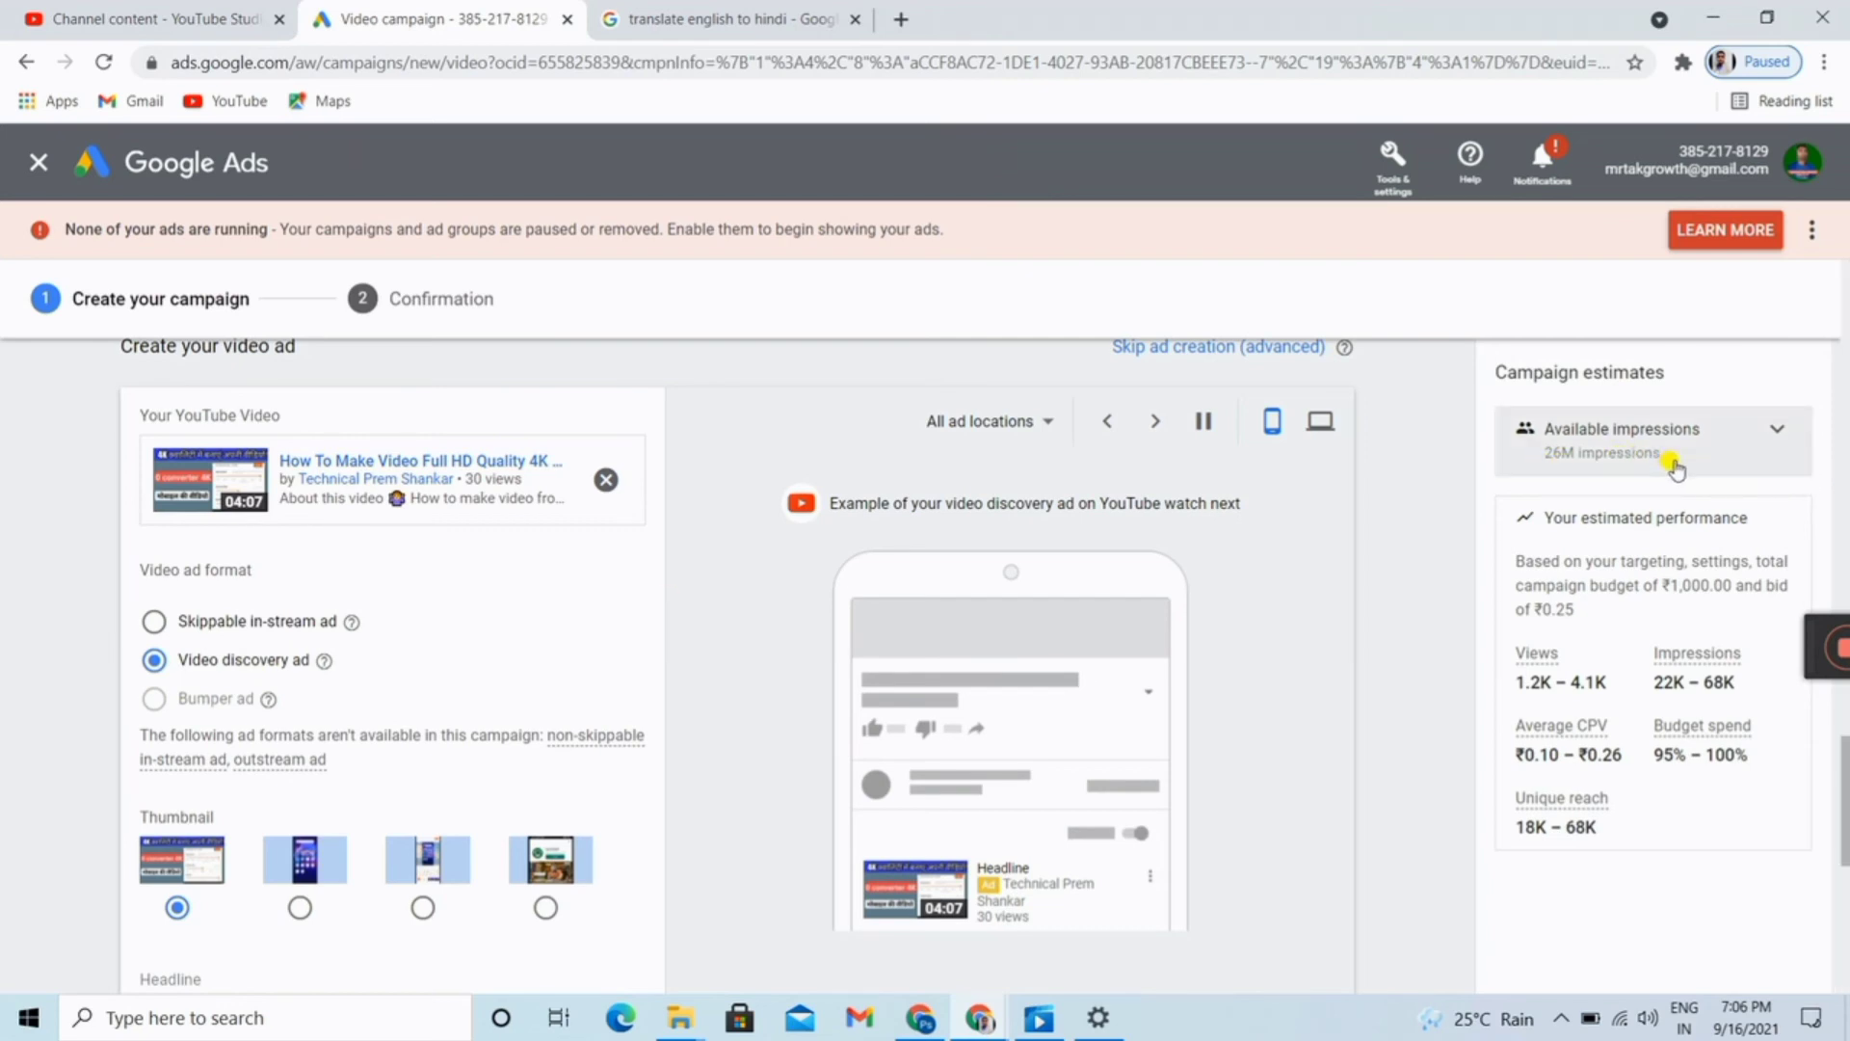
scroll(1380, 687, "down", 2)
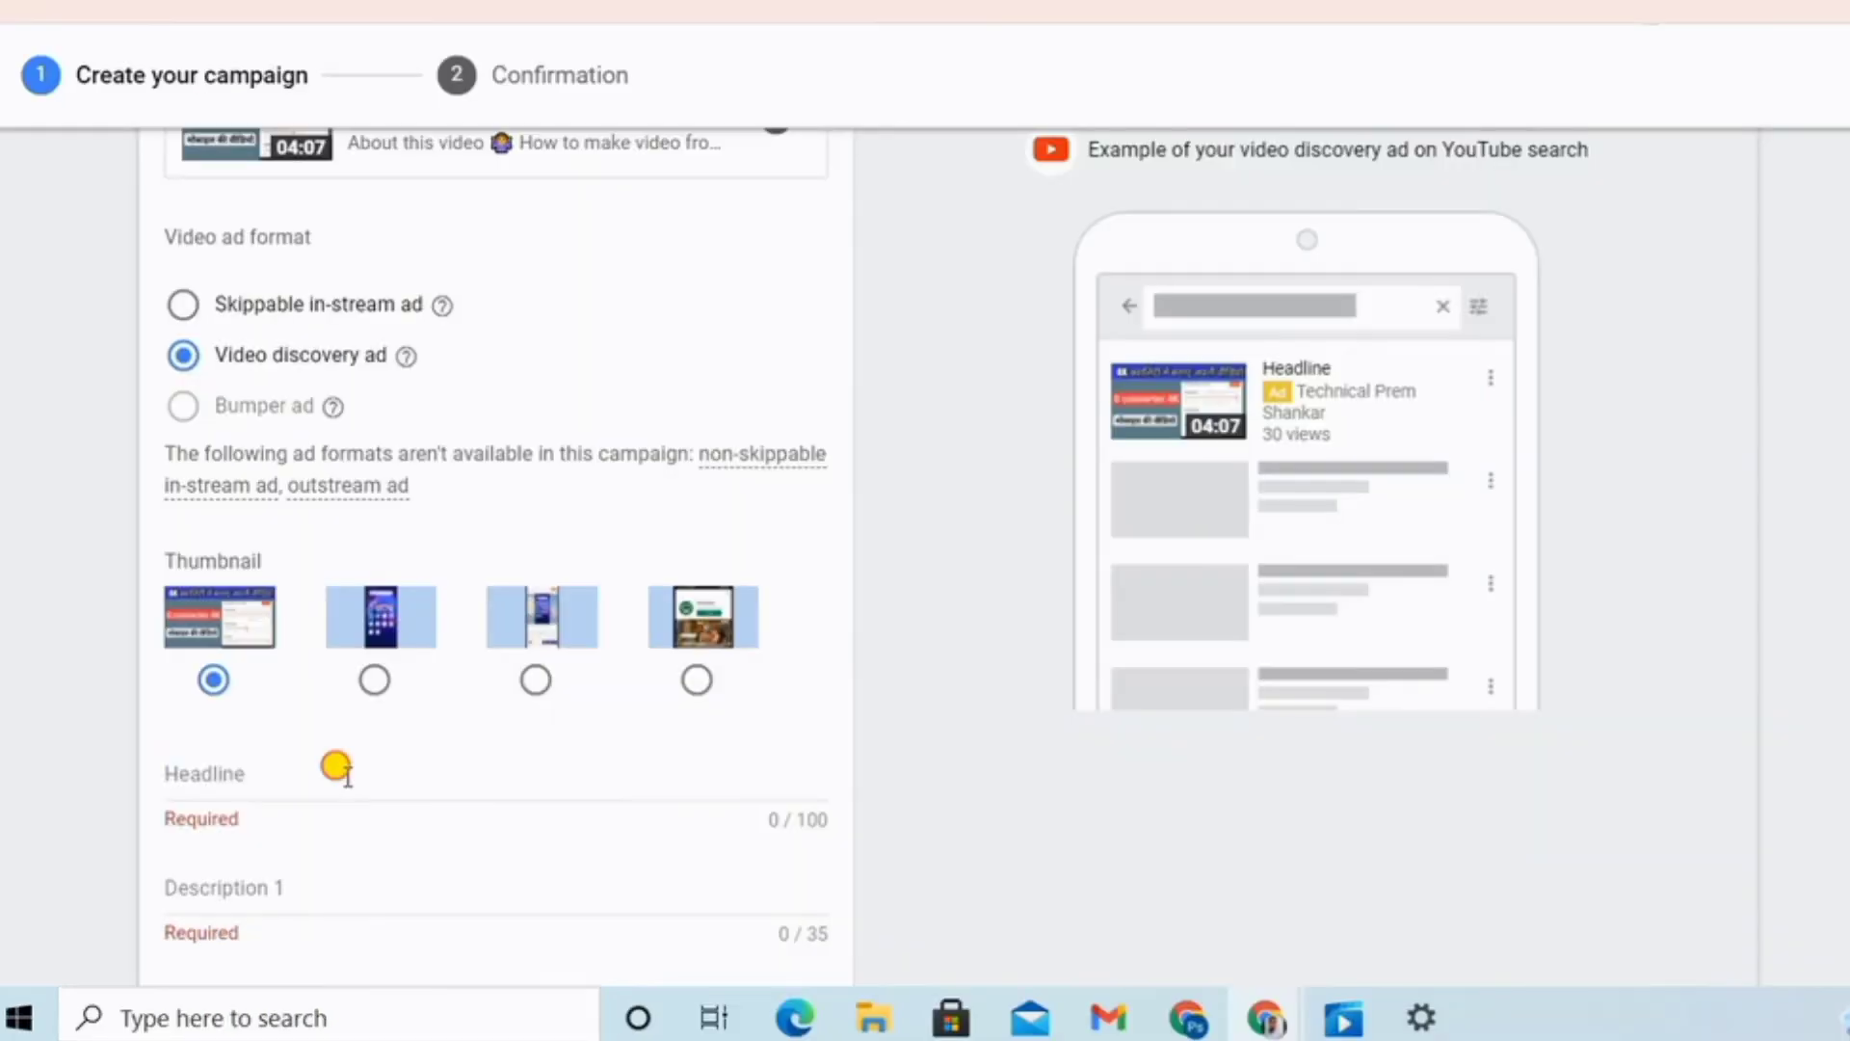
left_click(270, 845)
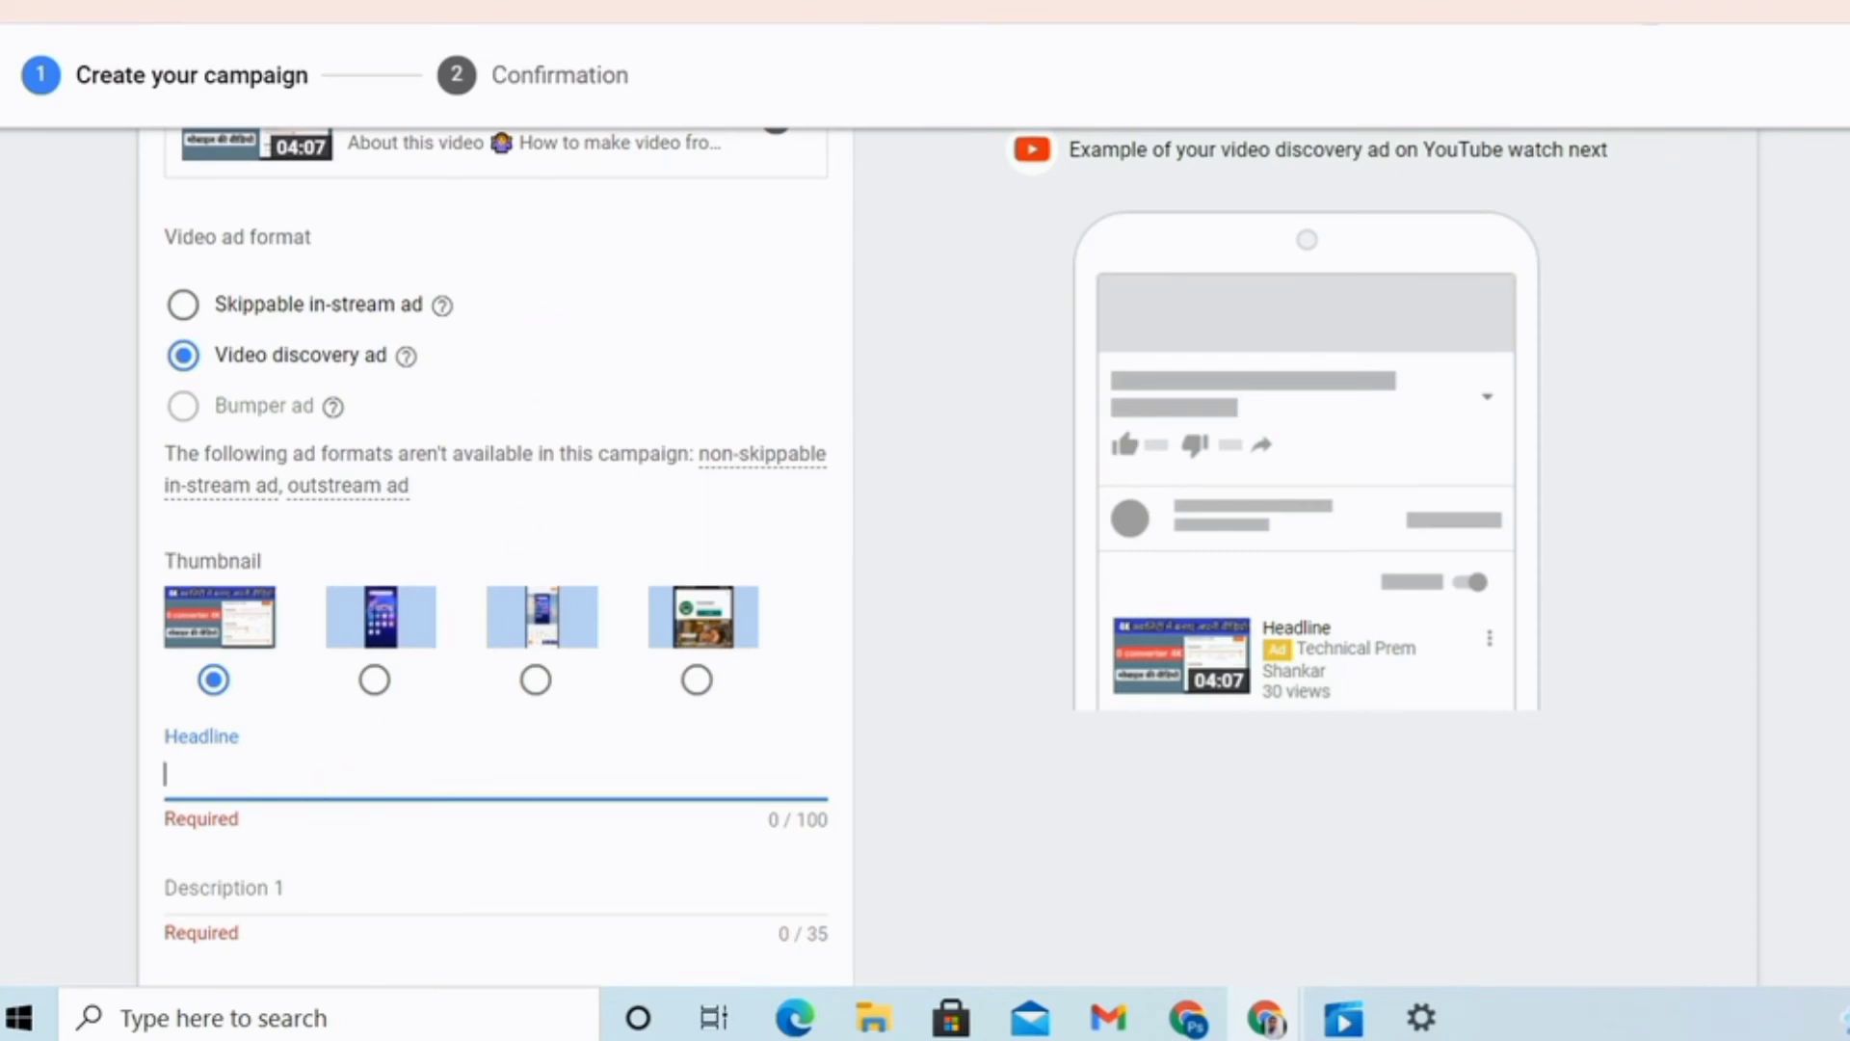
right_click(240, 771)
left_click(306, 663)
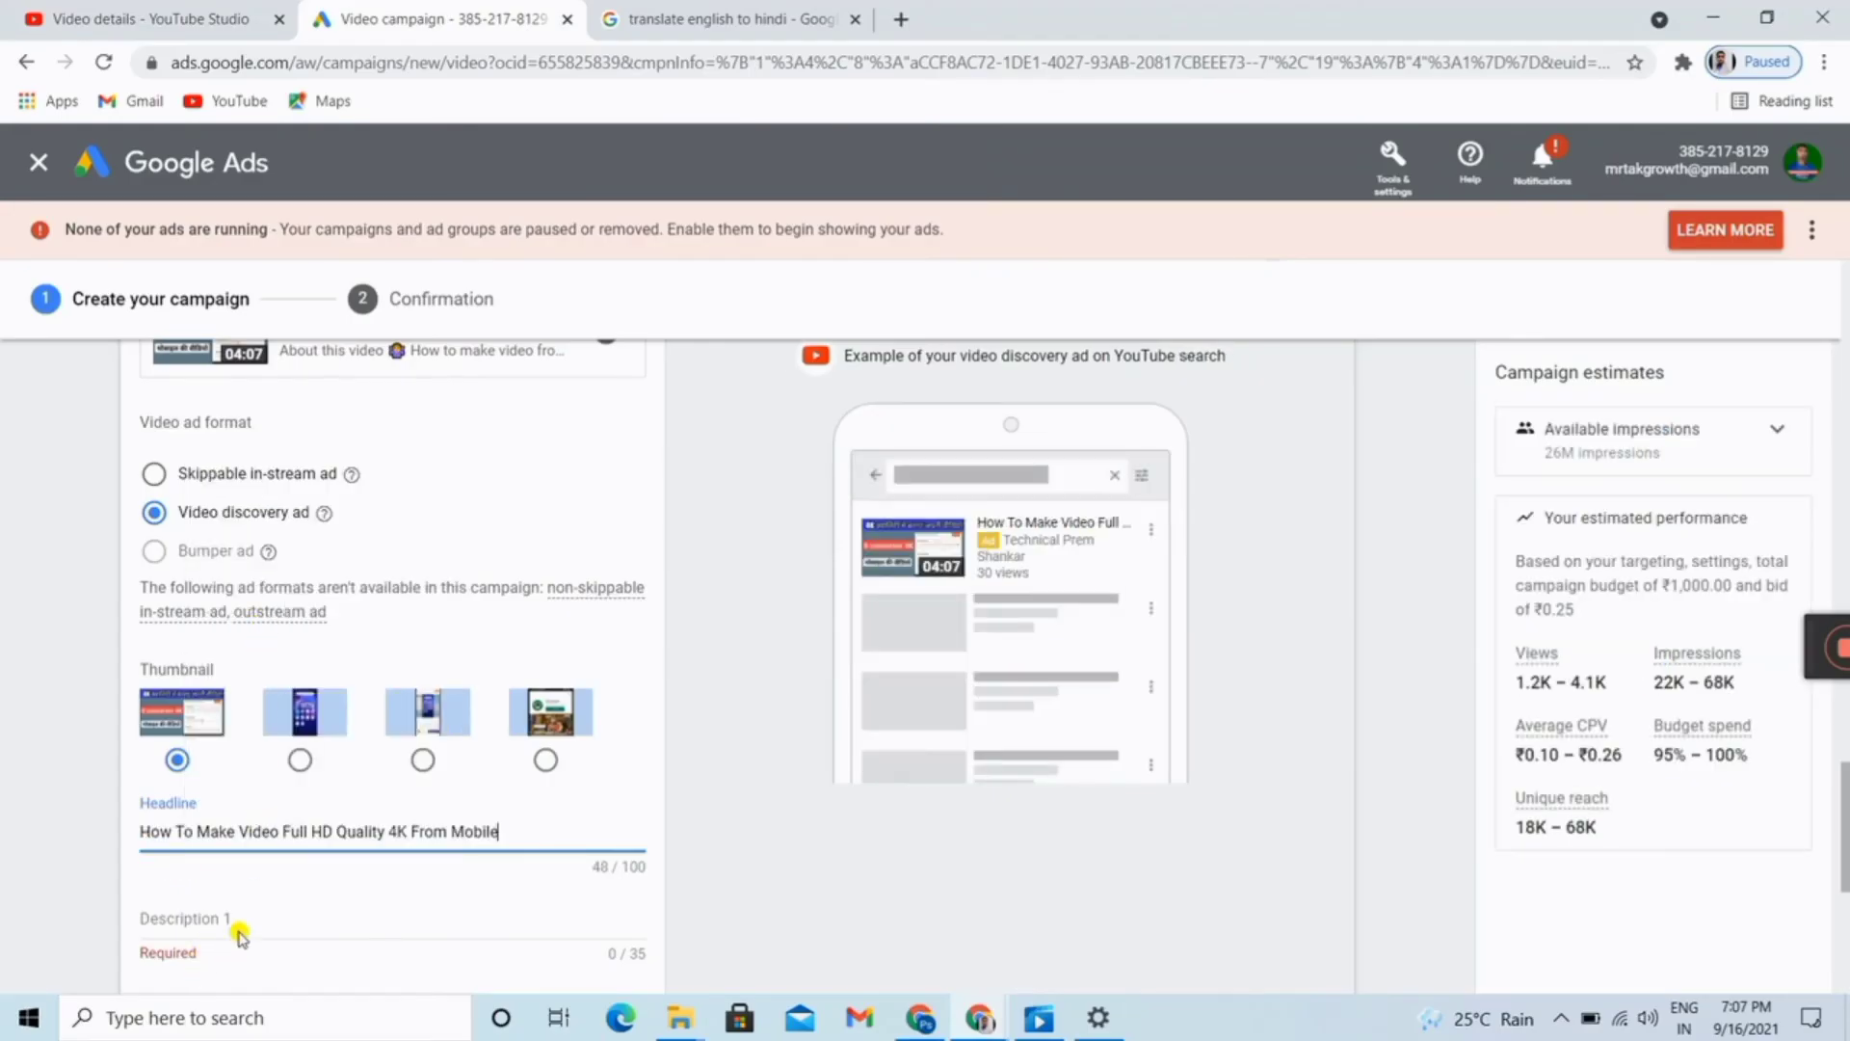
Paste the video title into Description 1 and shorten it to "Video Full HD Quality 4K"
left_click(218, 923)
right_click(216, 923)
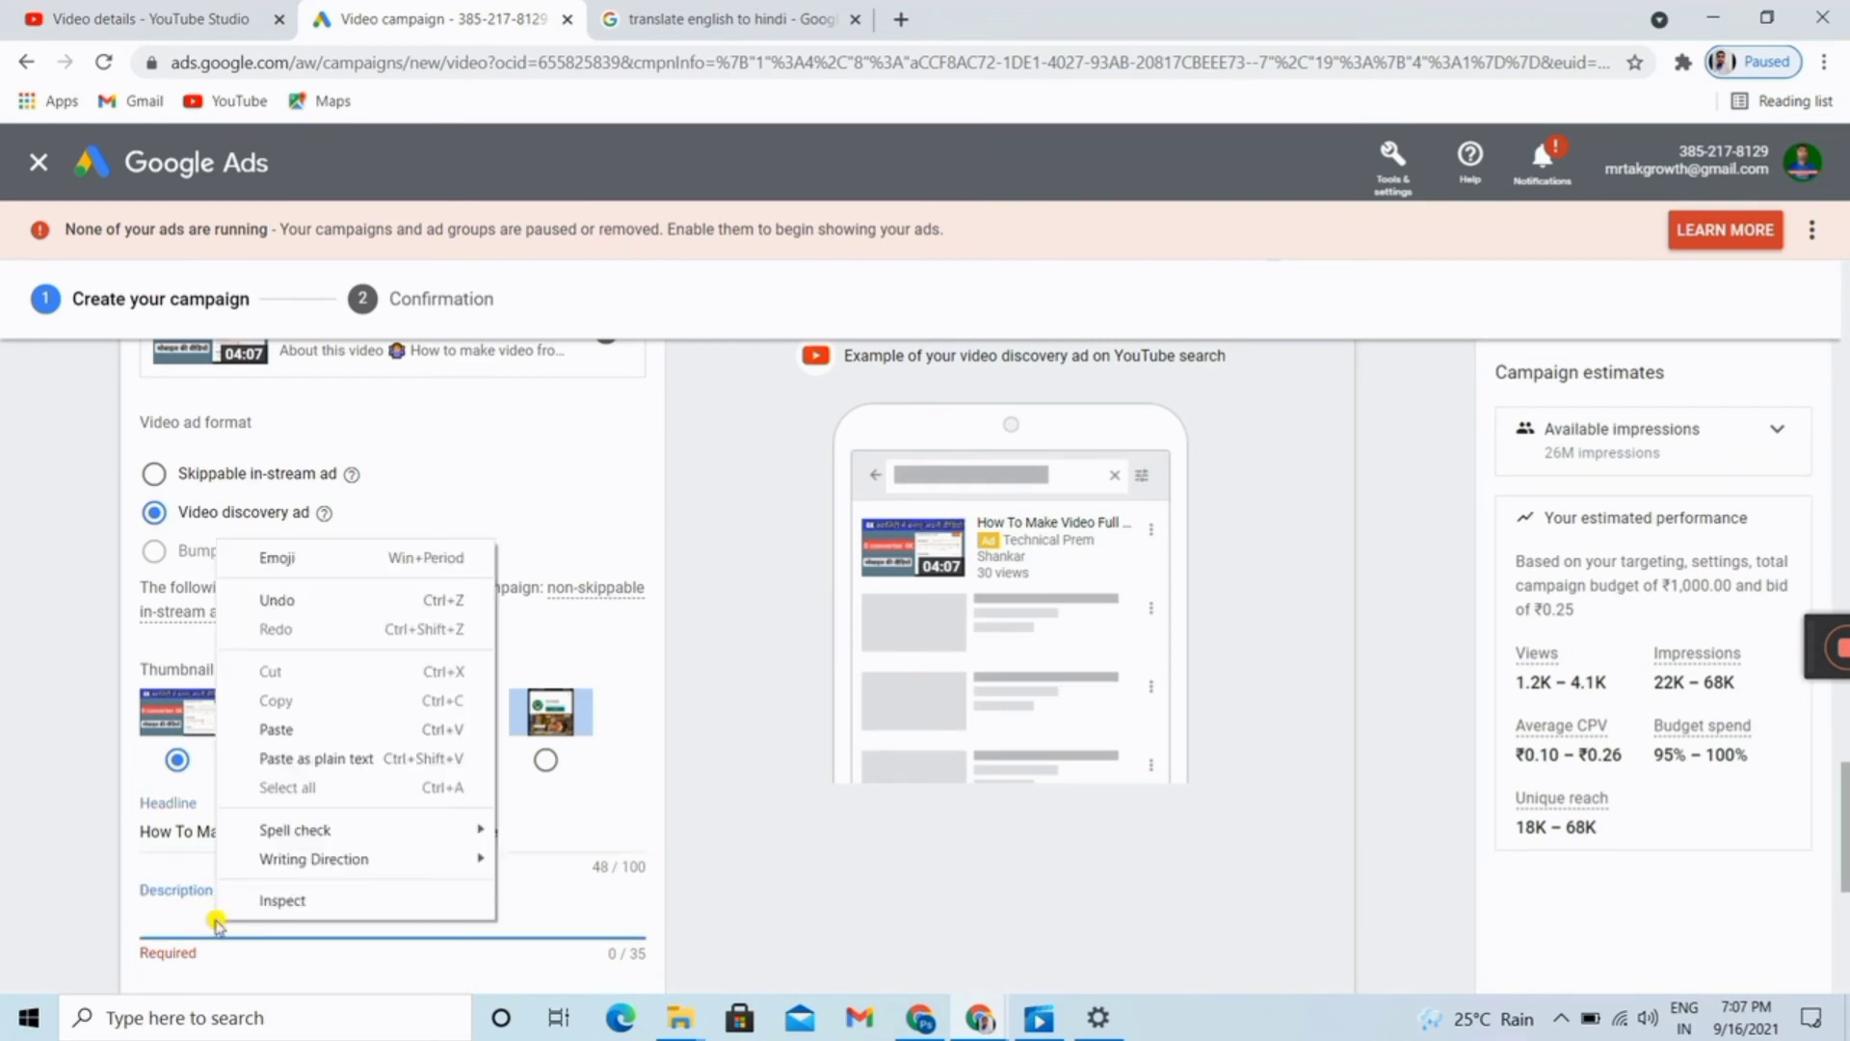
left_click(289, 731)
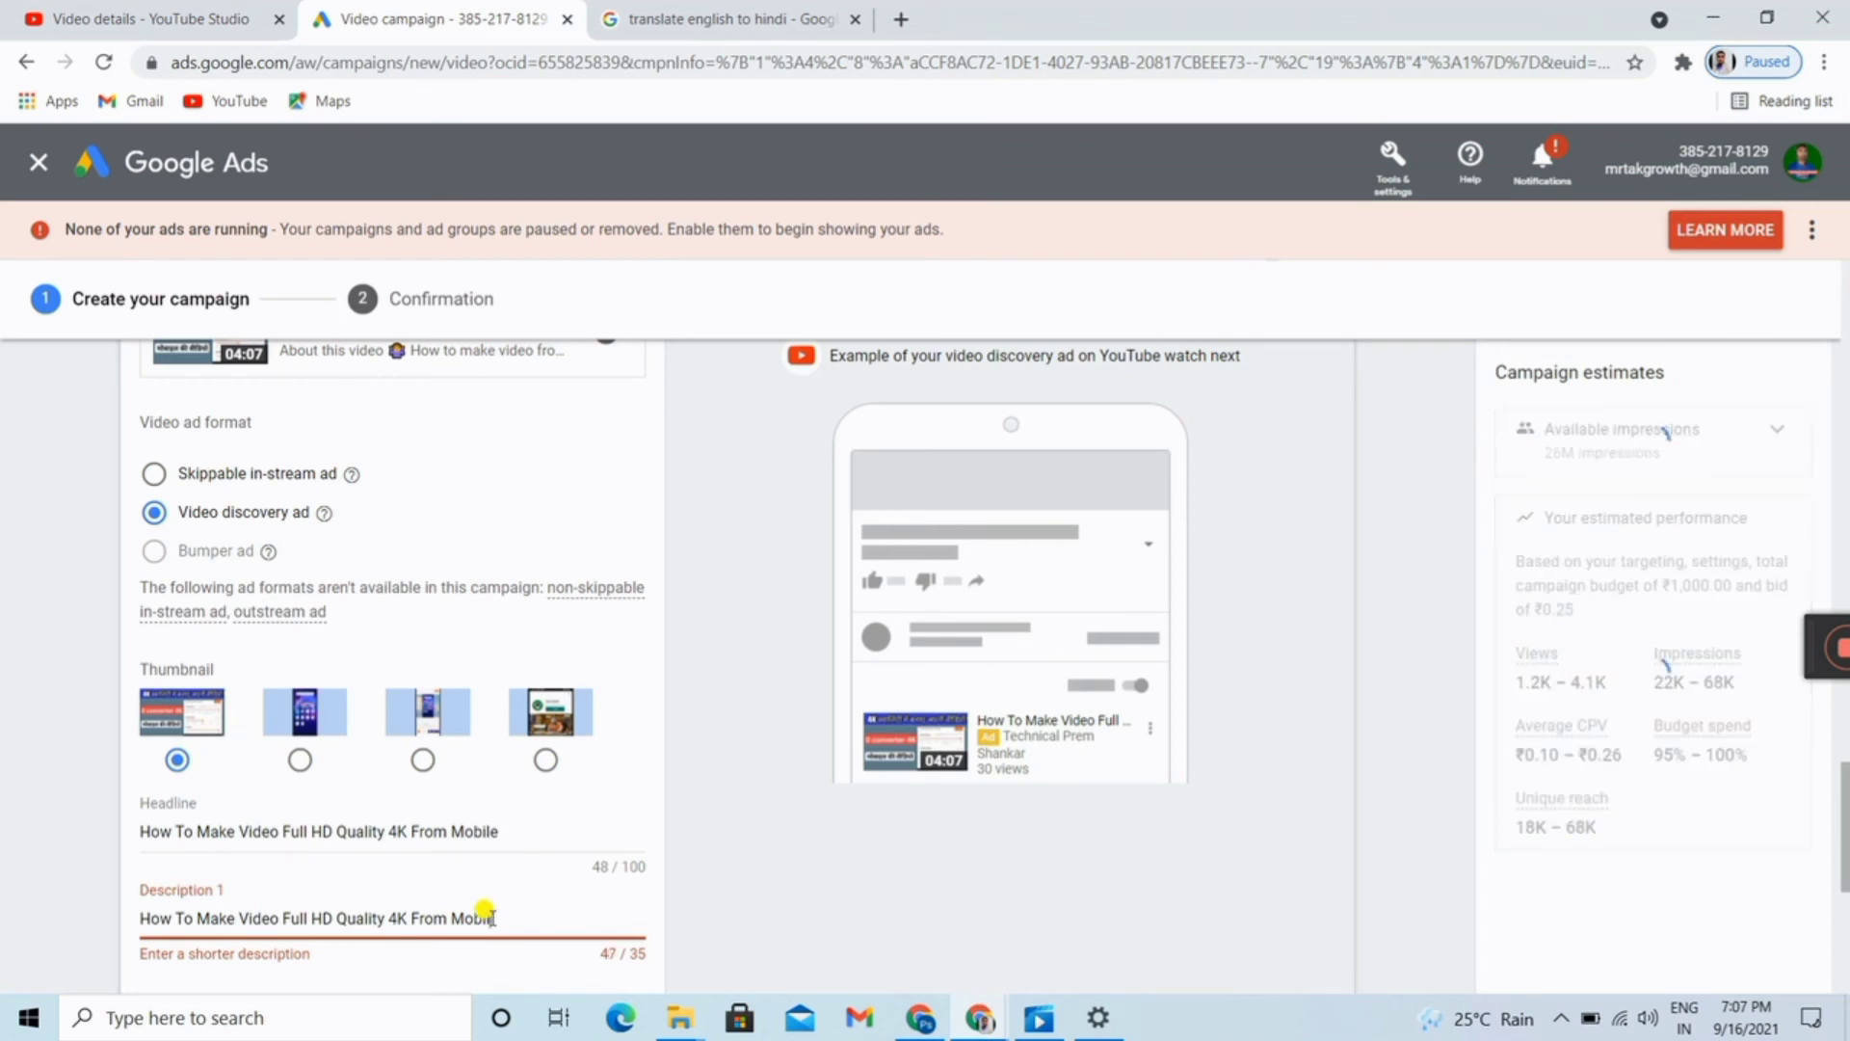
key("BackSpace")
key("BackSpace")
key("BackSpace")
key("BackSpace")
key("BackSpace")
key("BackSpace")
key("BackSpace")
key("BackSpace")
key("BackSpace")
key("BackSpace")
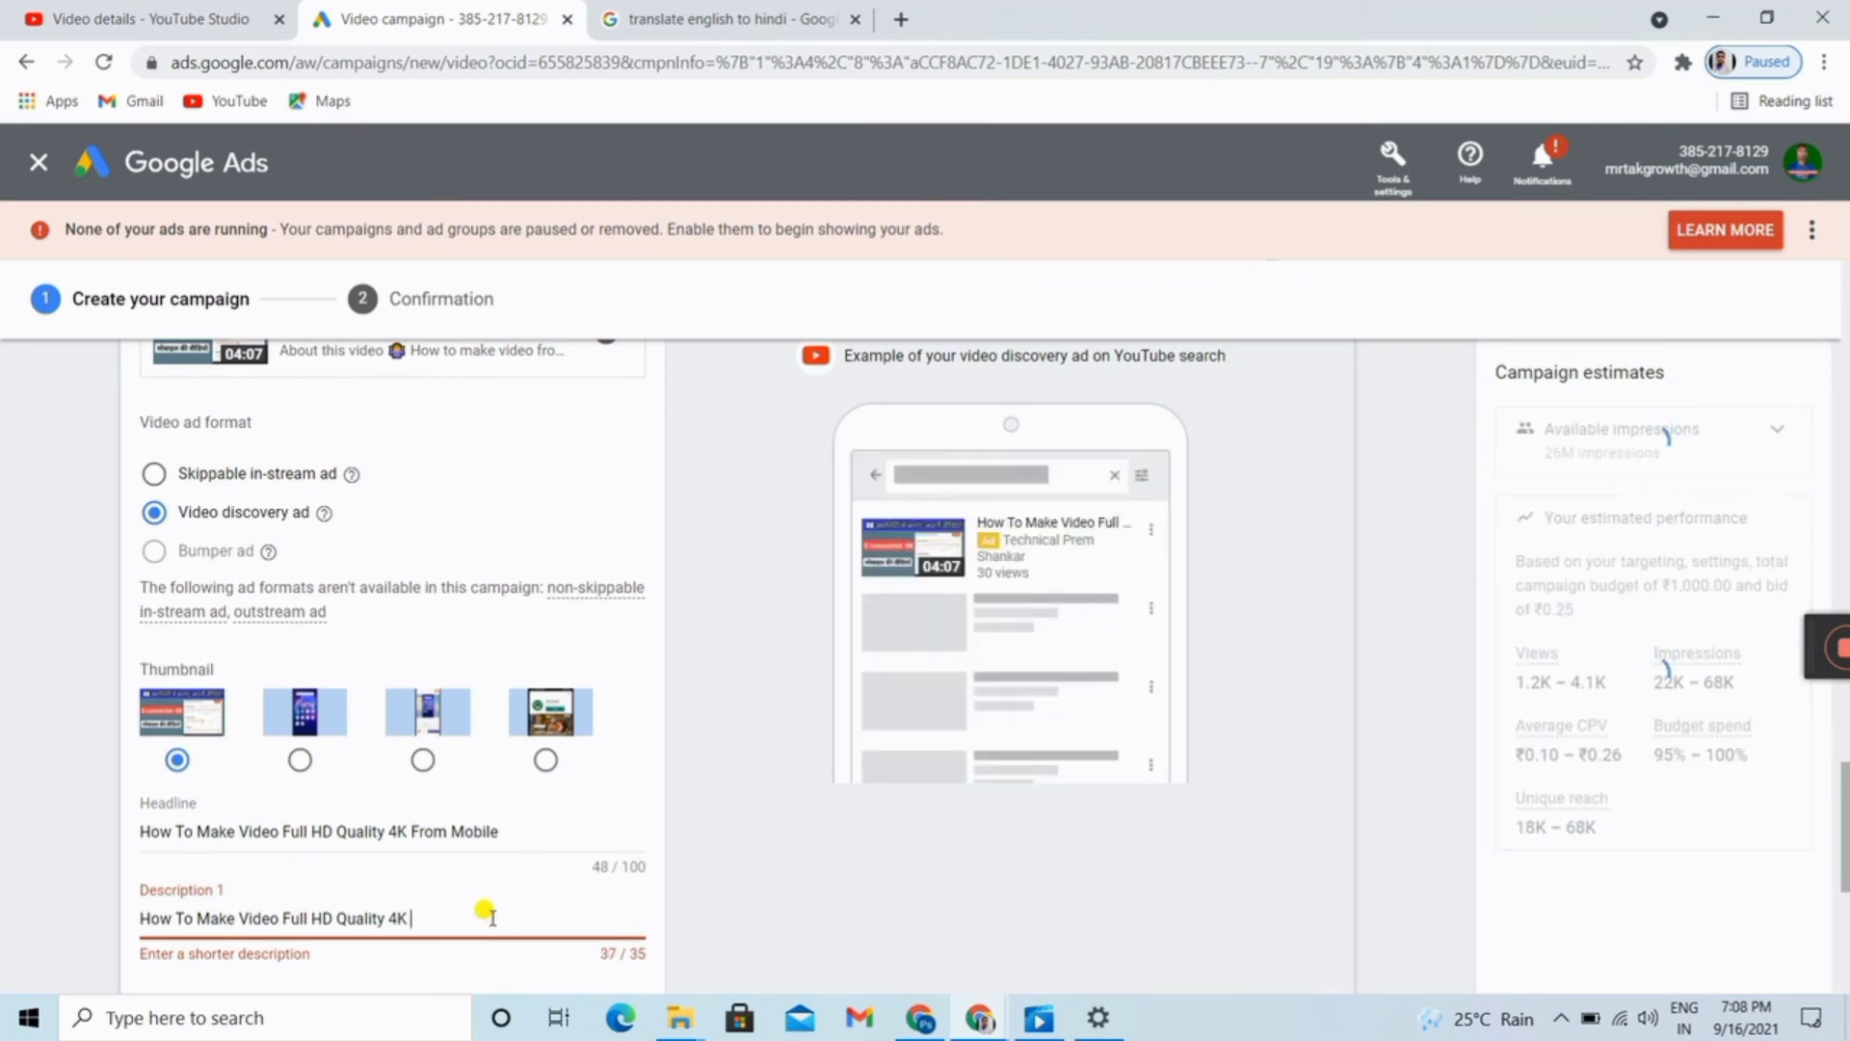
key("BackSpace")
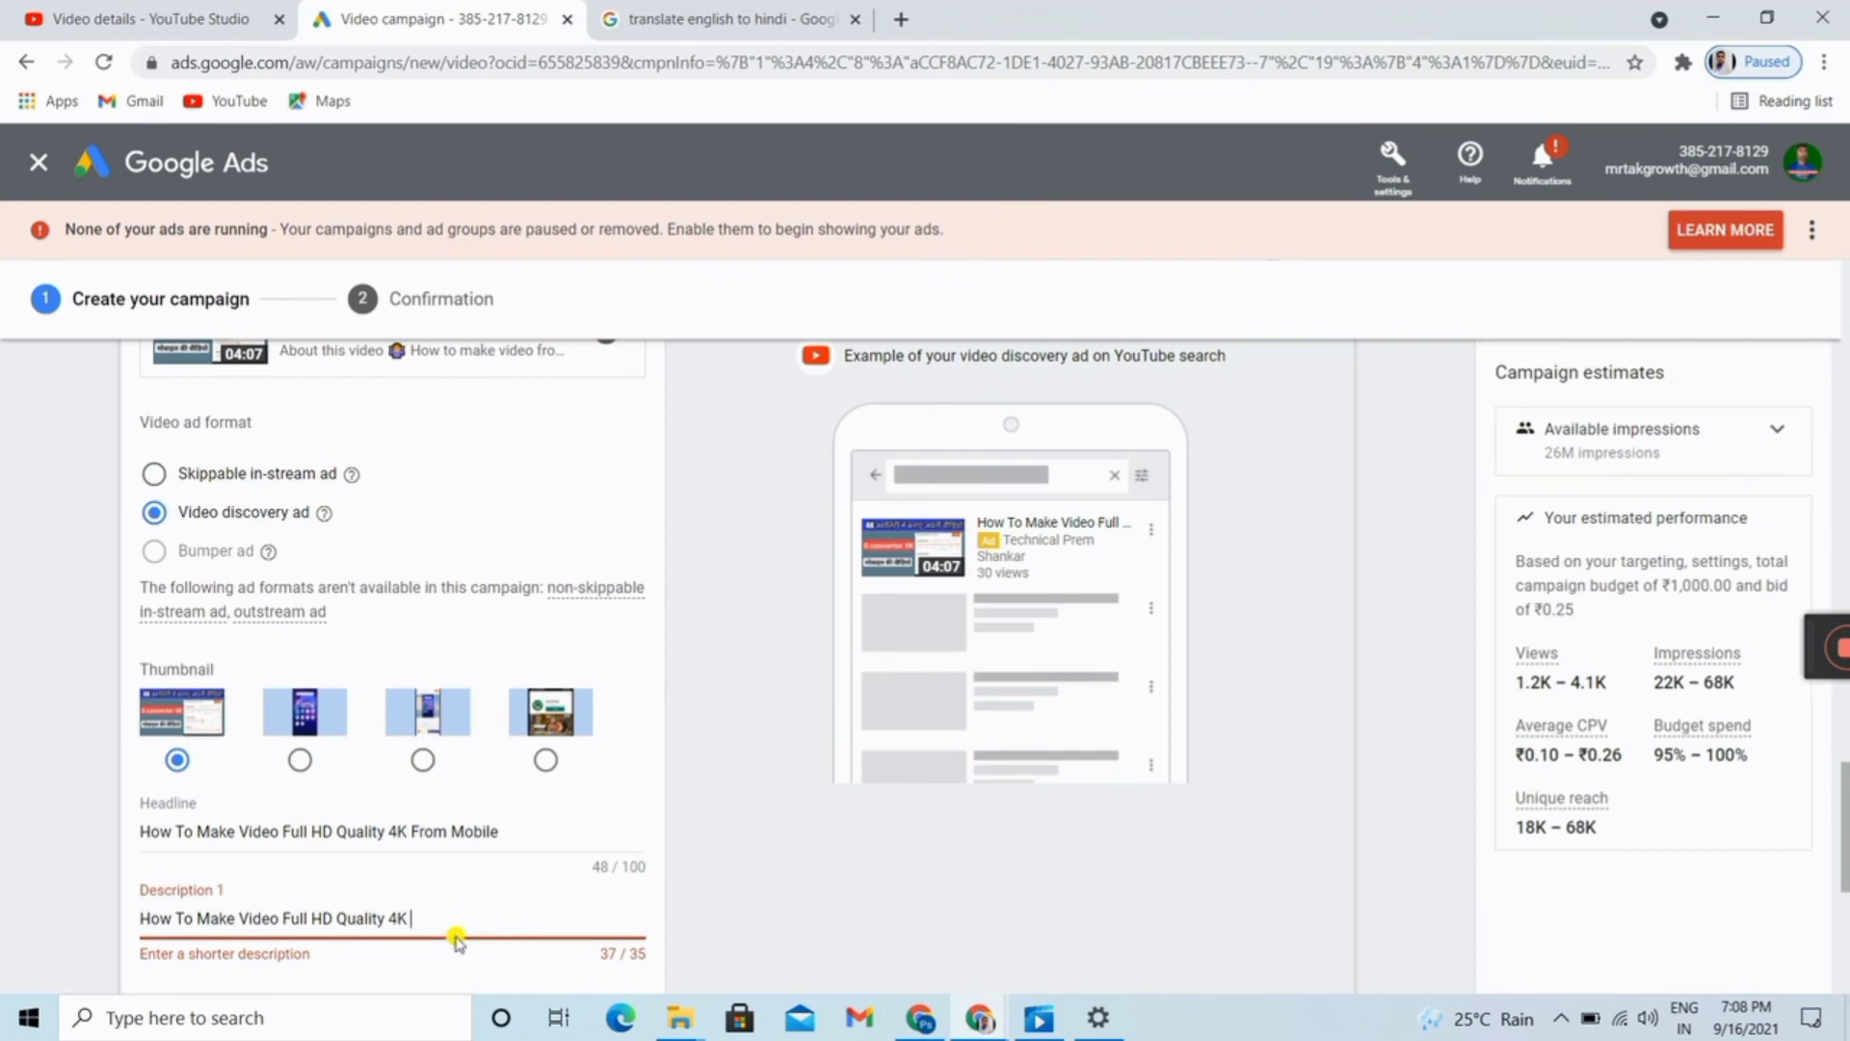
key("ctrl+Left")
key("ctrl+Left")
key("ctrl+Left")
key("ctrl+Left")
key("ctrl+Left")
key("BackSpace")
key("BackSpace")
key("BackSpace")
key("BackSpace")
key("BackSpace")
key("BackSpace")
key("BackSpace")
key("BackSpace")
key("BackSpace")
key("BackSpace")
key("BackSpace")
key("BackSpace")
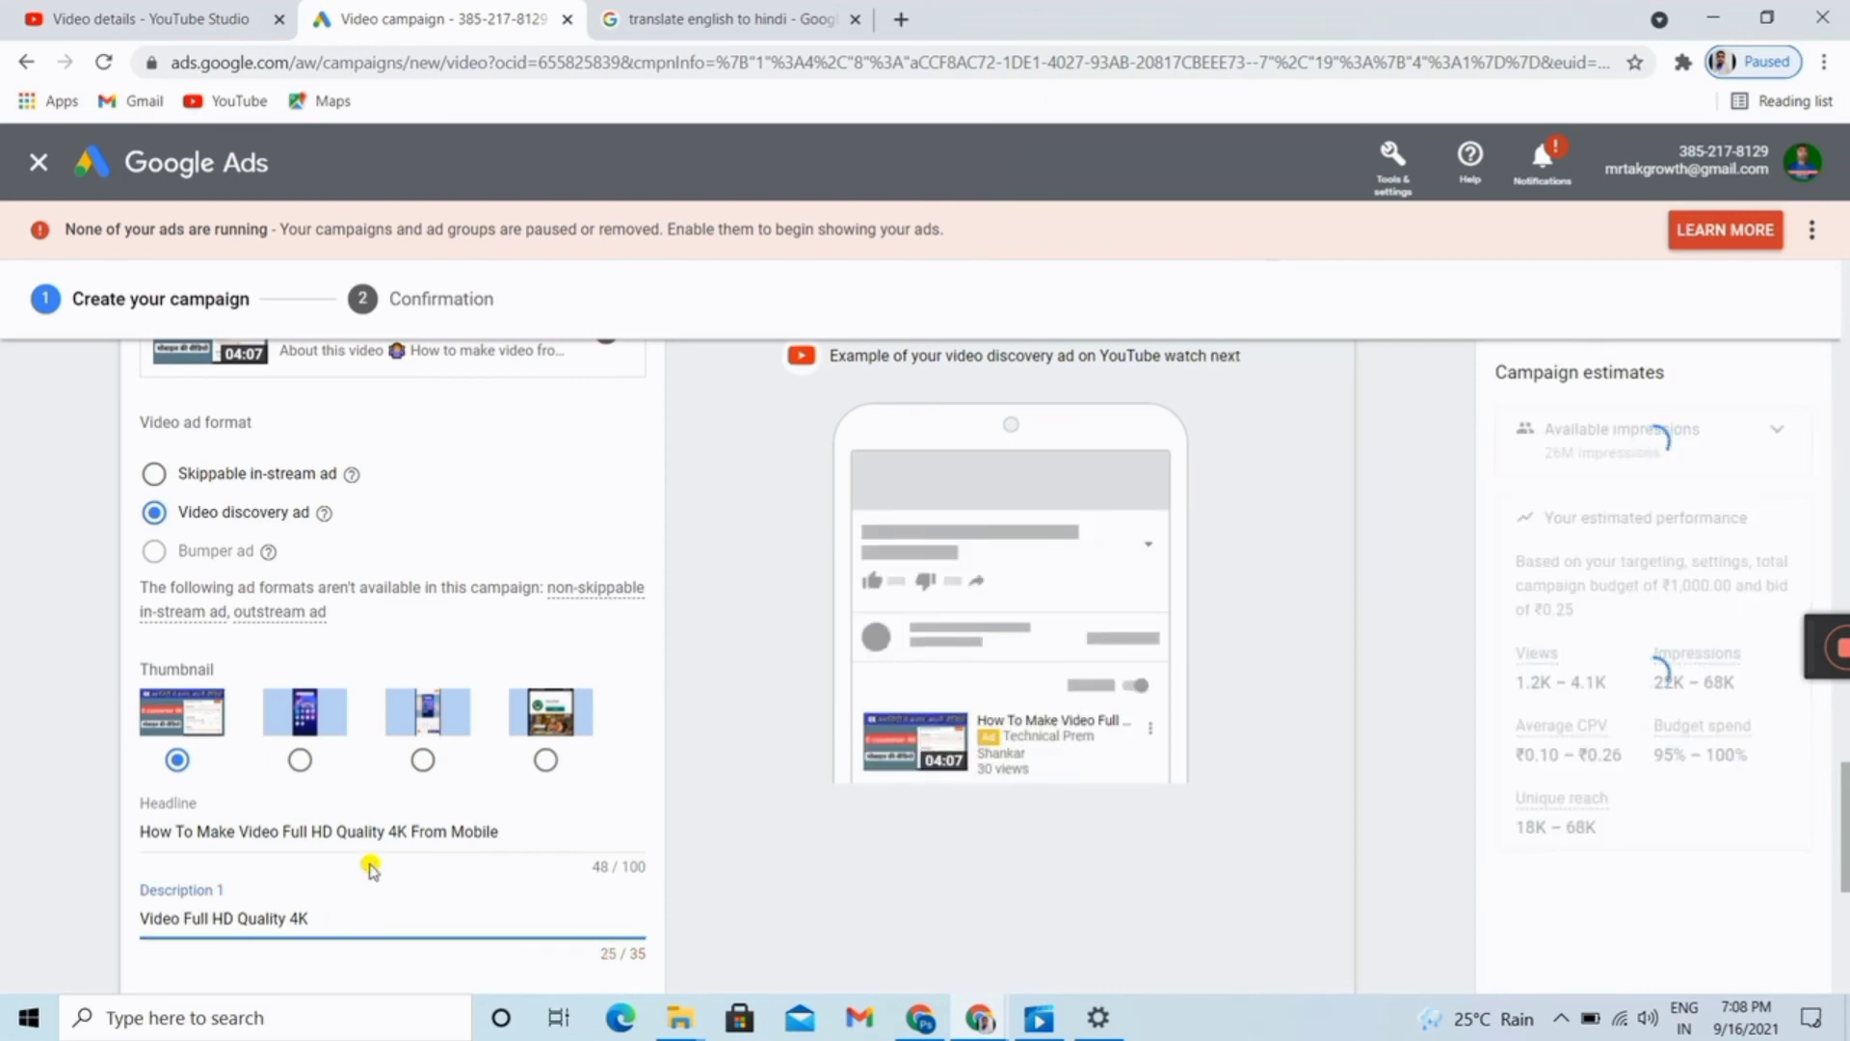
Fill in Description 2 with "Video Full HD Quality 4K From", keep the ad name Ad #1, create the campaign and view it in the campaigns overview
scroll(374, 867, "down", 2)
left_click(235, 940)
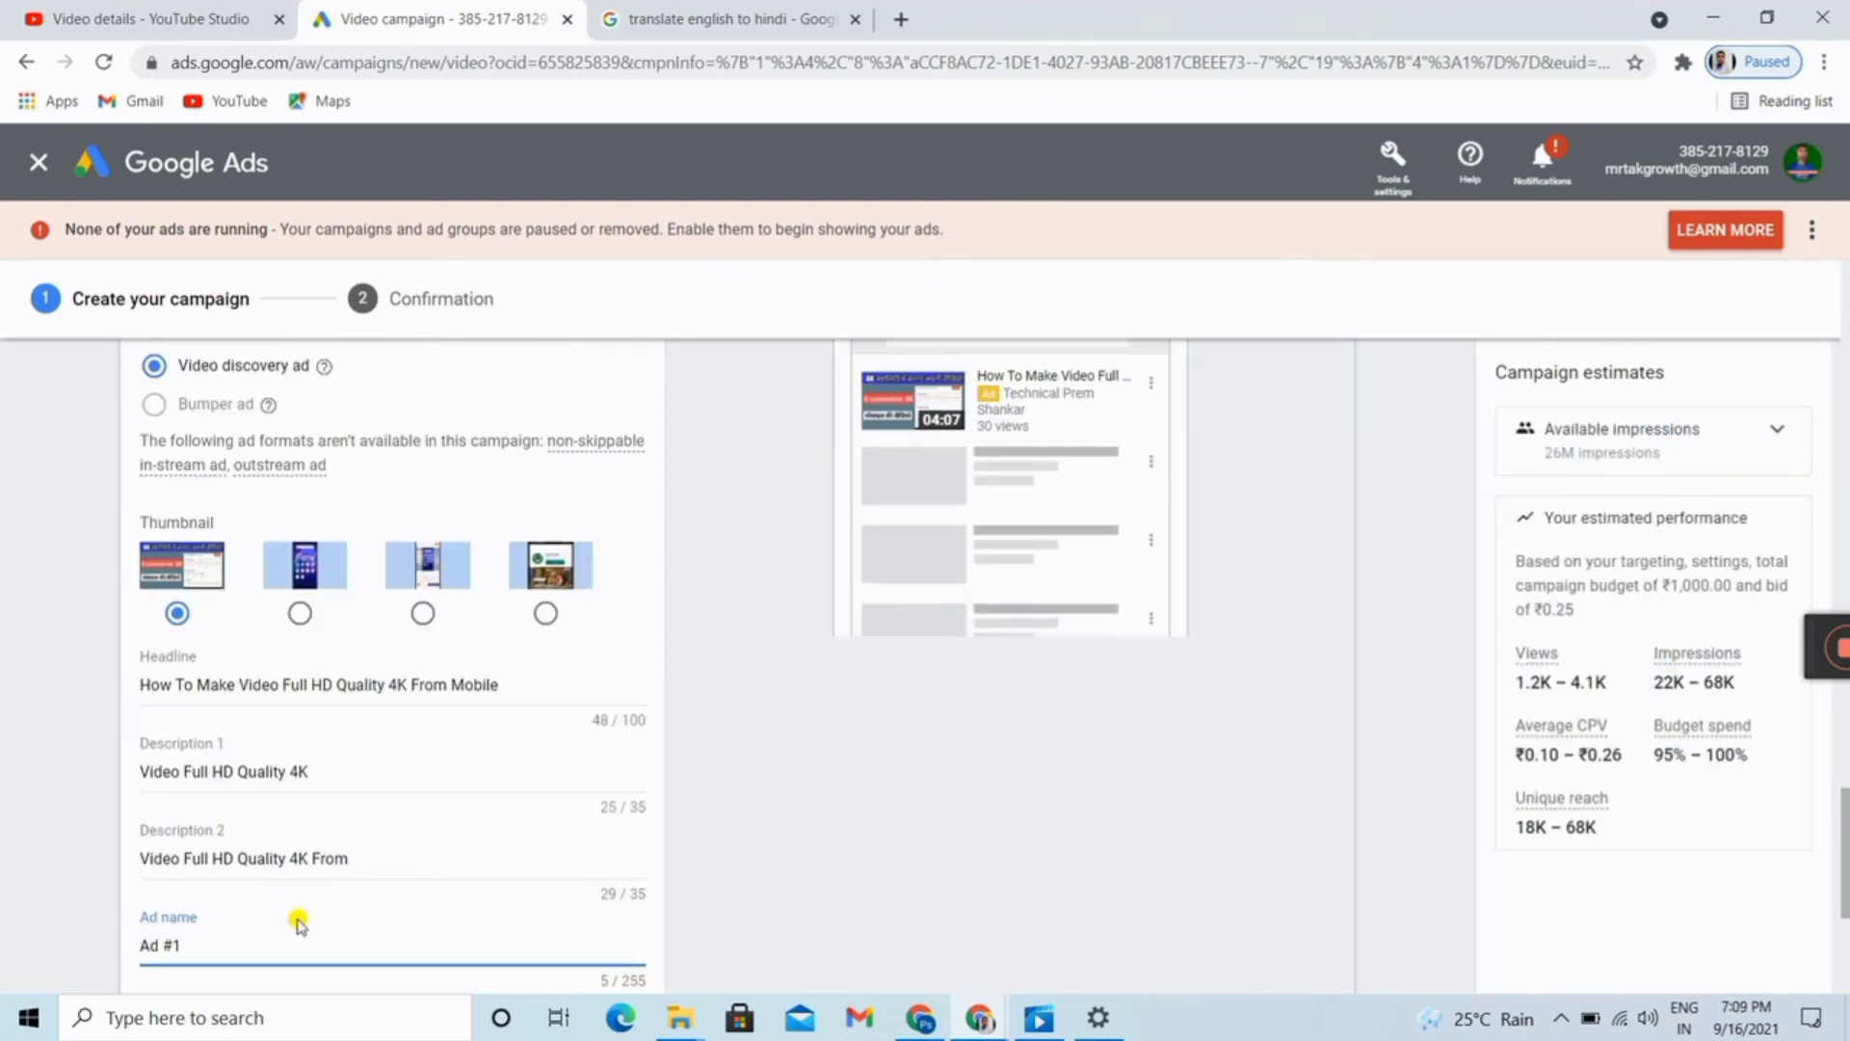
scroll(297, 917, "down", 3)
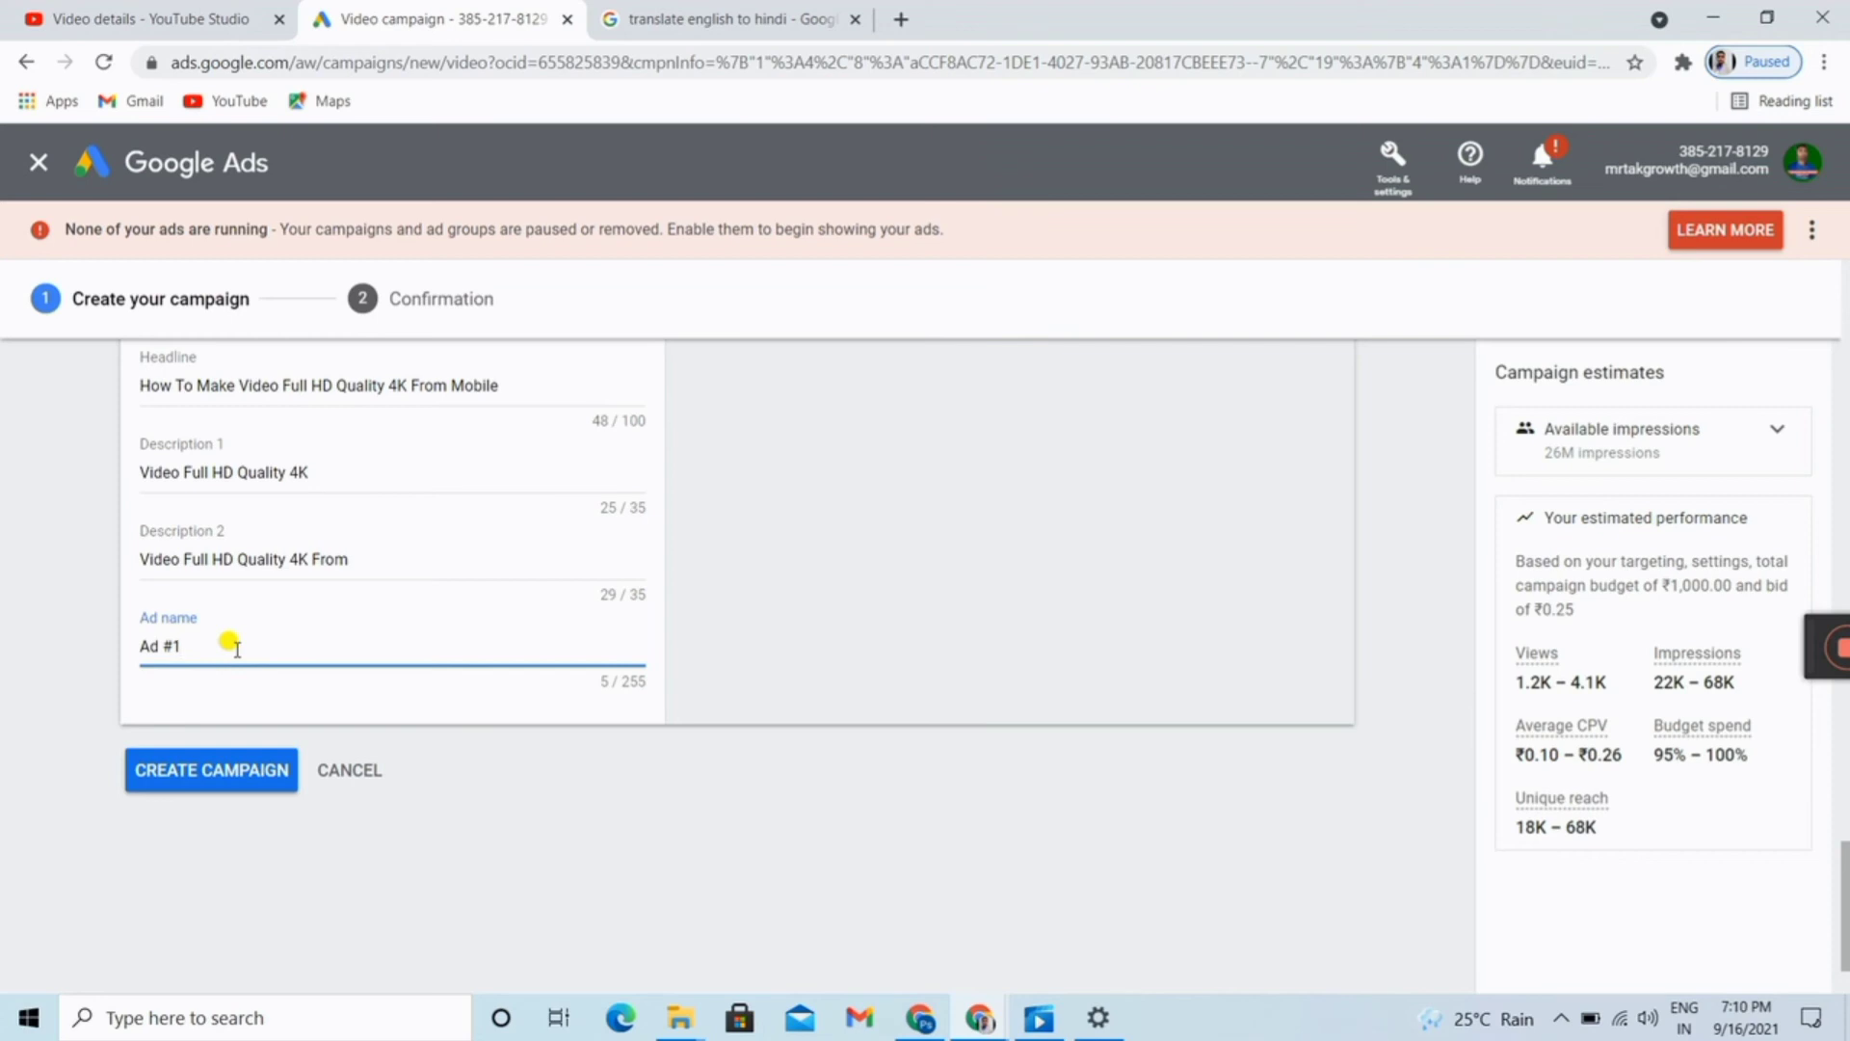
left_click(210, 783)
left_click(209, 782)
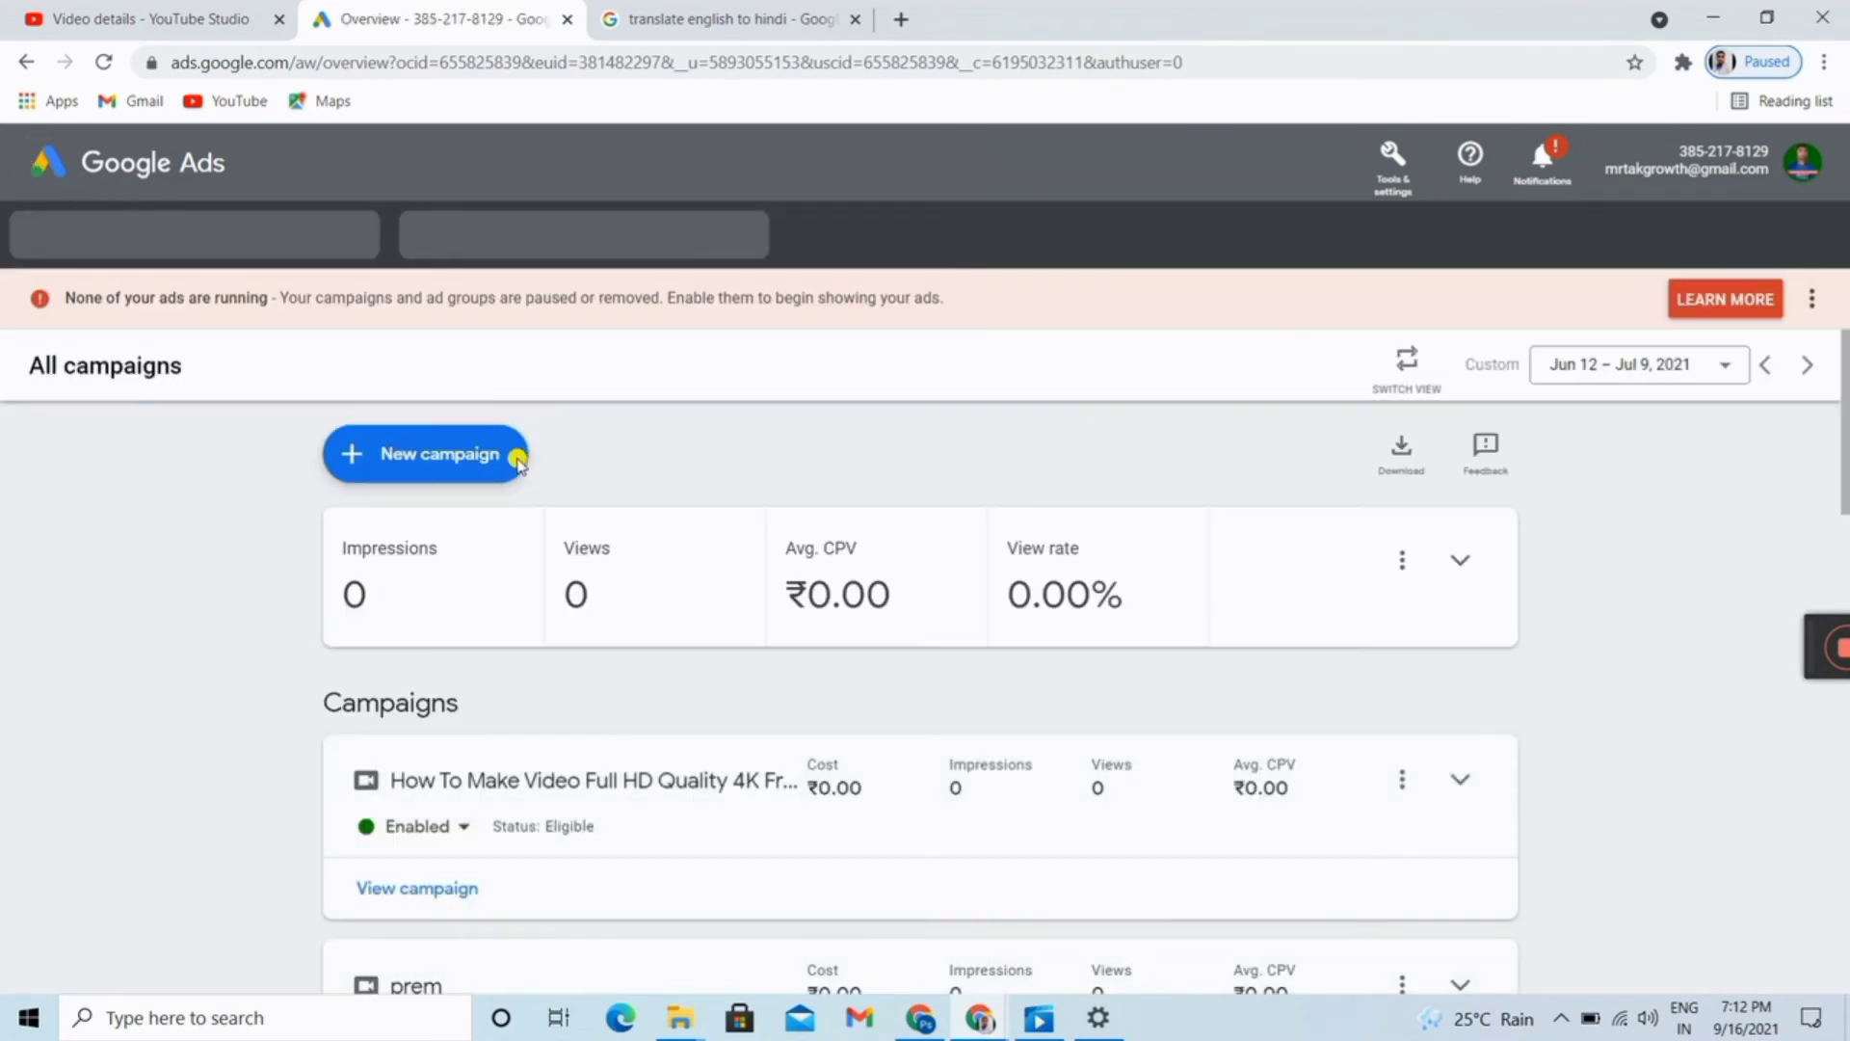
scroll(559, 597, "down", 2)
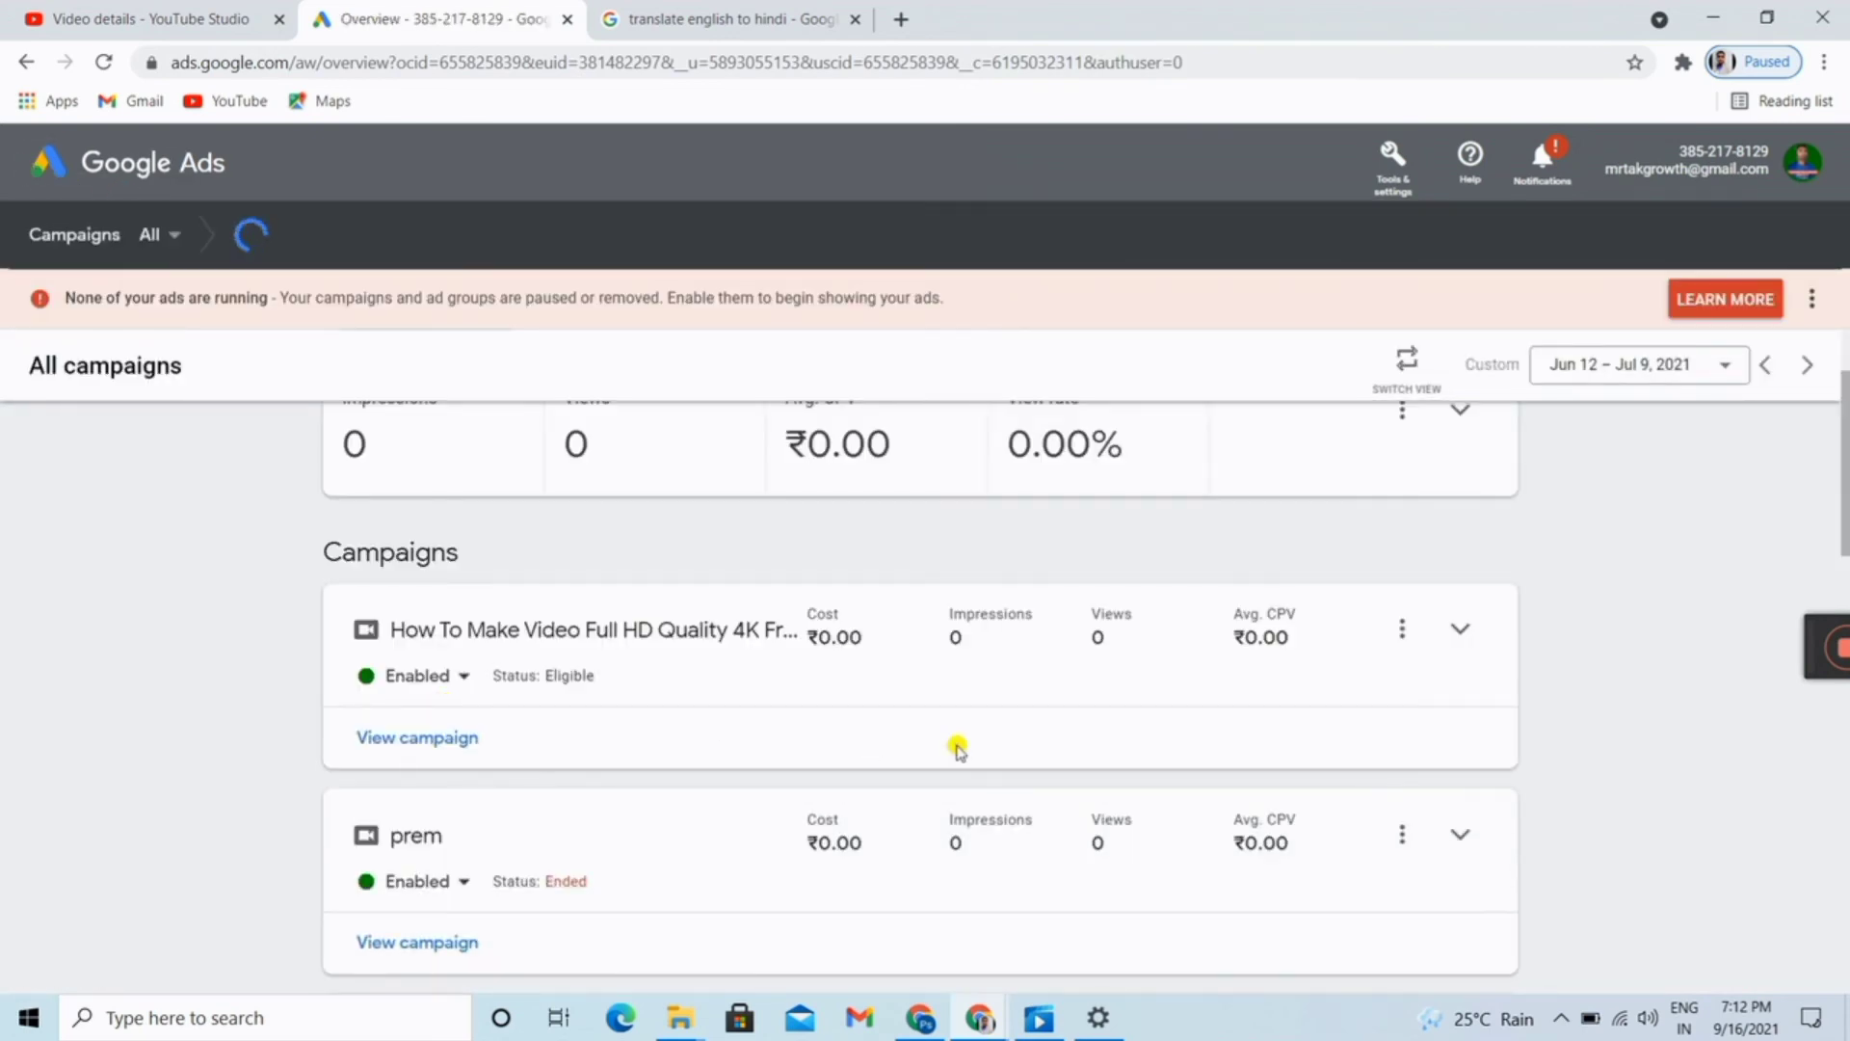